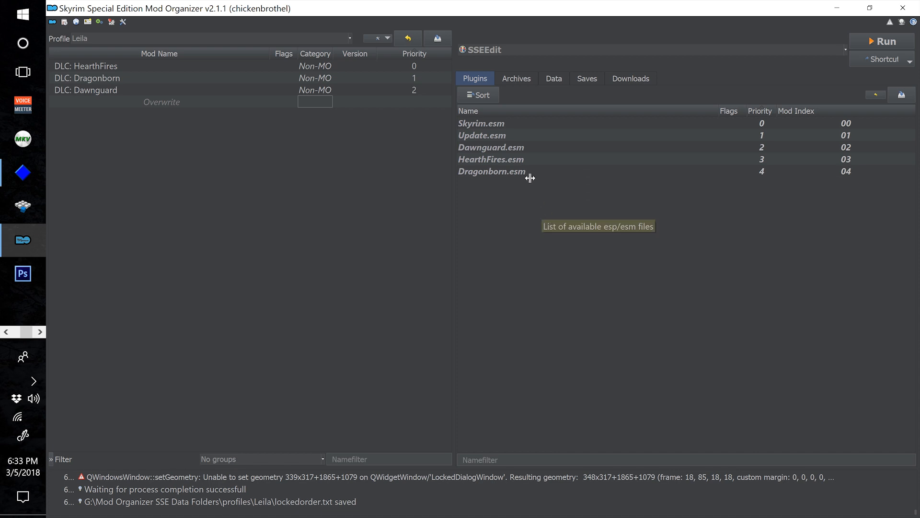
Choose SSEEdit as the program to launch for the current profile and run it.
click(508, 56)
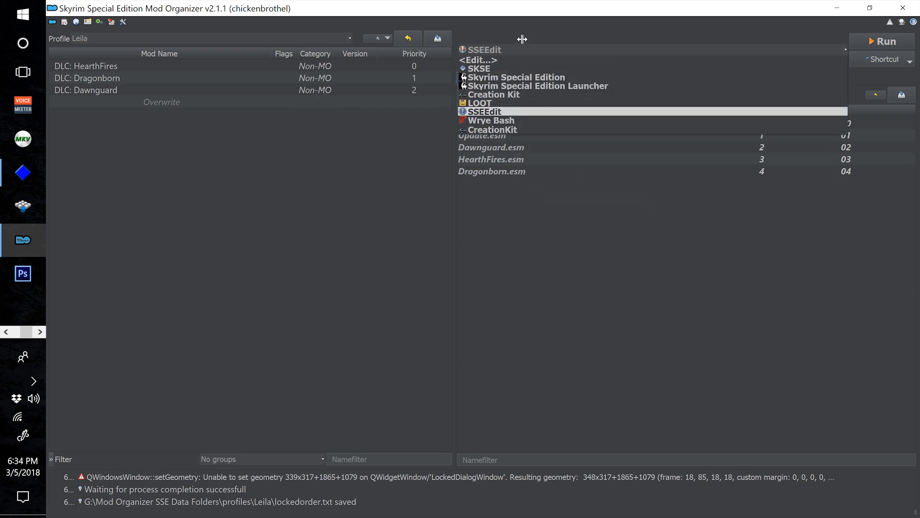
click(507, 48)
click(505, 51)
click(499, 116)
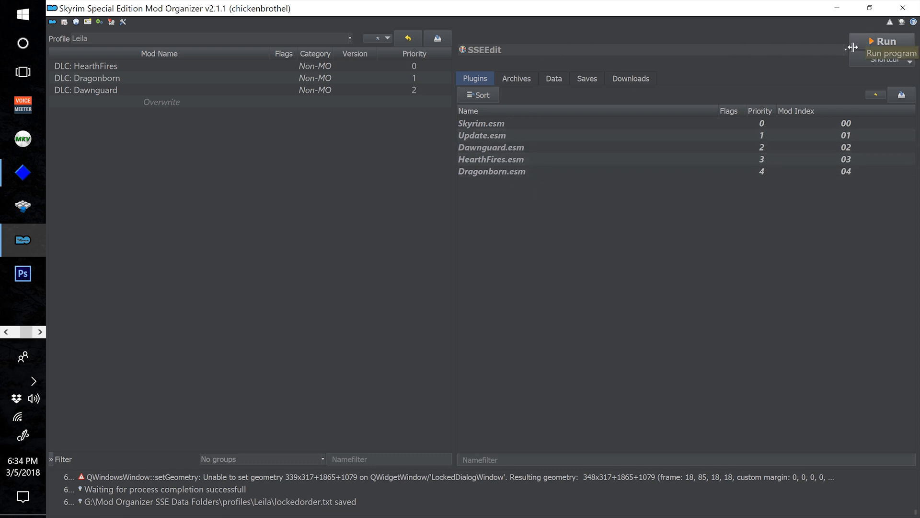
click(522, 54)
click(563, 47)
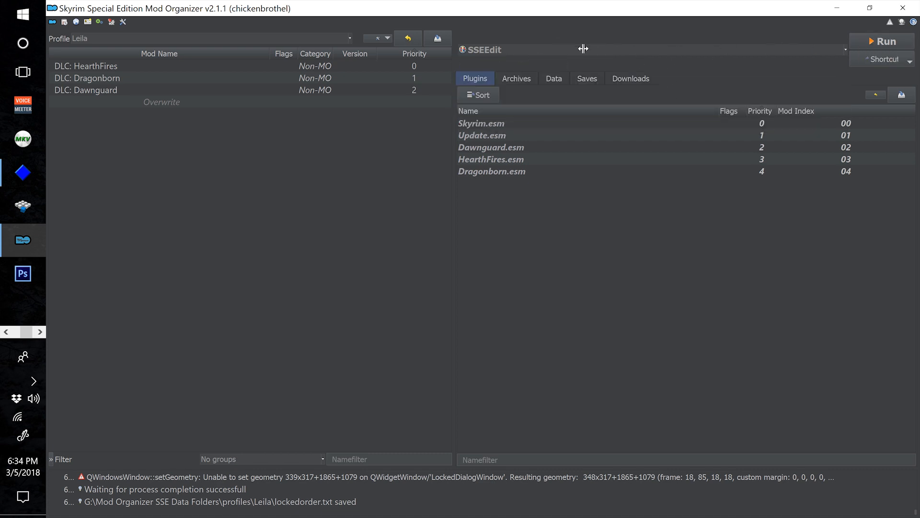
click(899, 46)
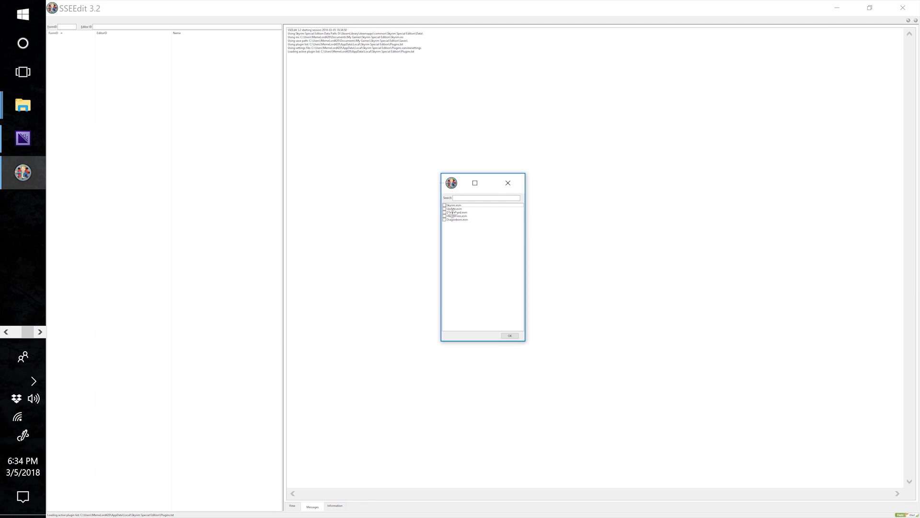
Load only Update.esm into SSEEdit and apply the filter for cleaning to it.
click(444, 209)
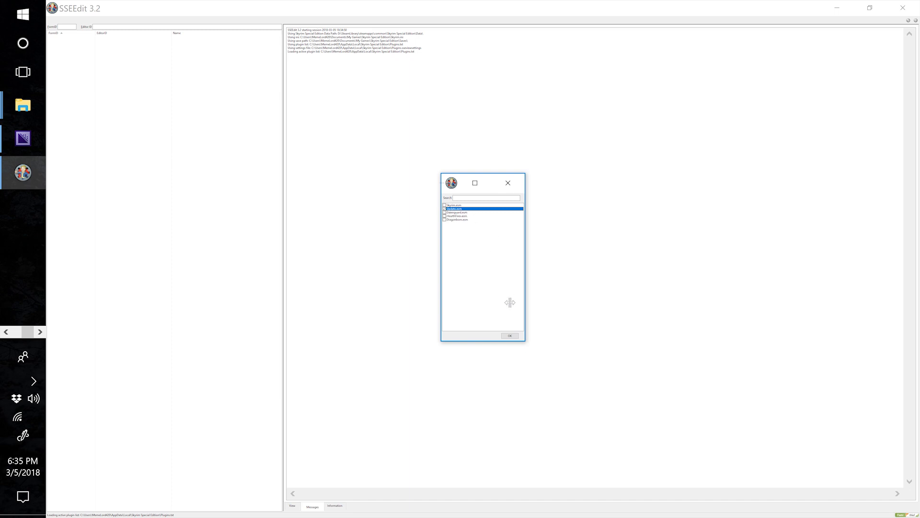
click(510, 335)
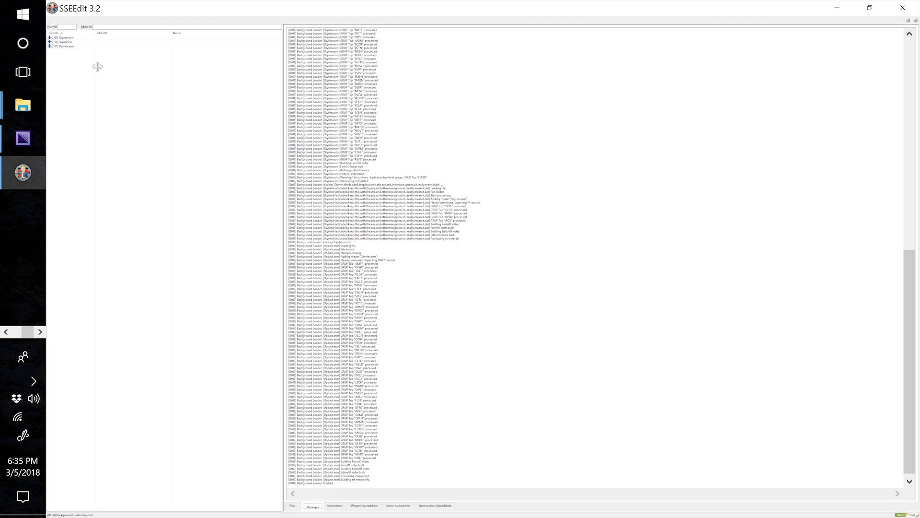
click(76, 47)
right_click(77, 52)
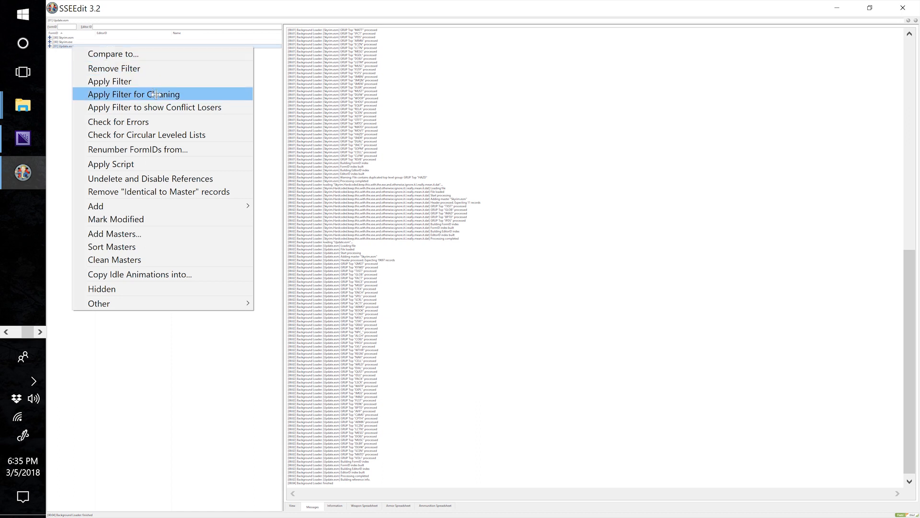
click(174, 95)
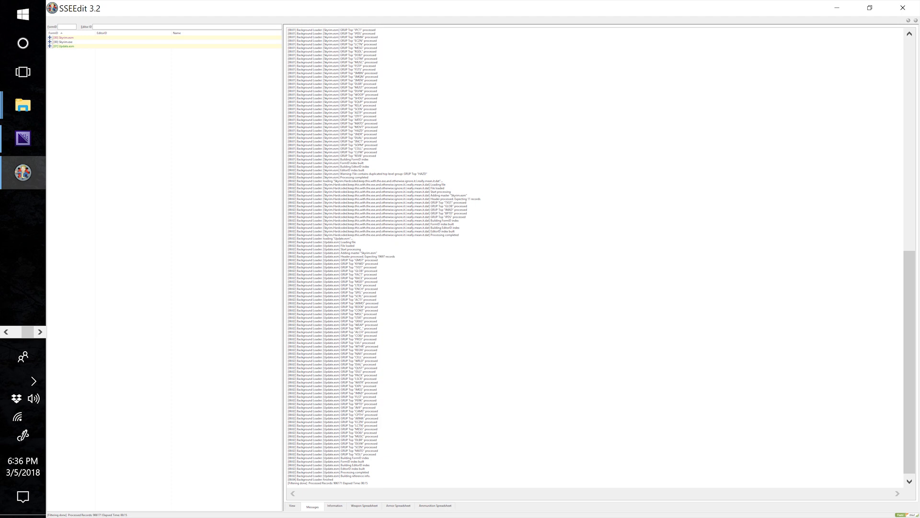
Remove the "Identical to Master" records from Update.esm, accepting the module edit.
right_click(68, 47)
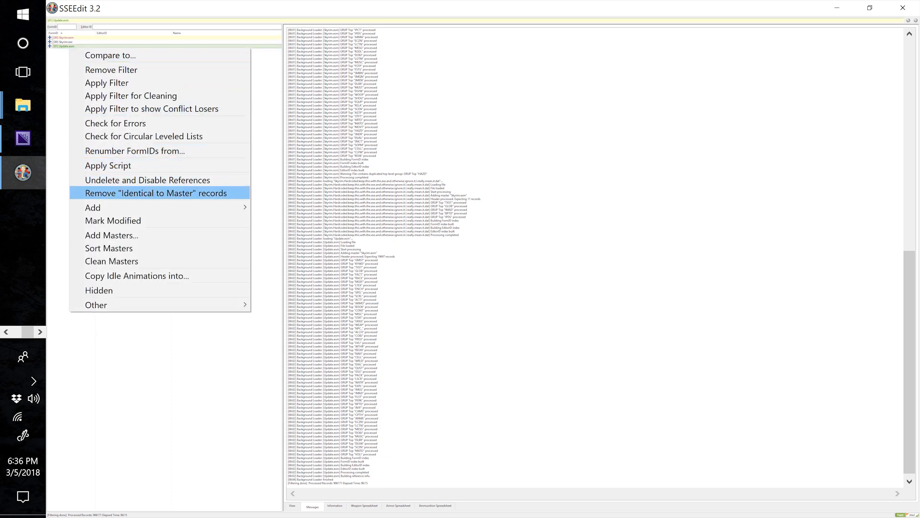
click(156, 193)
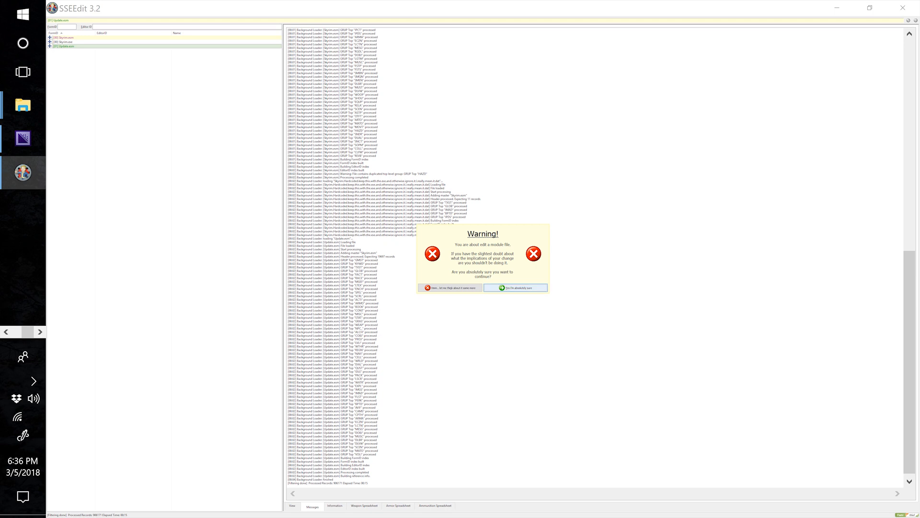
click(516, 288)
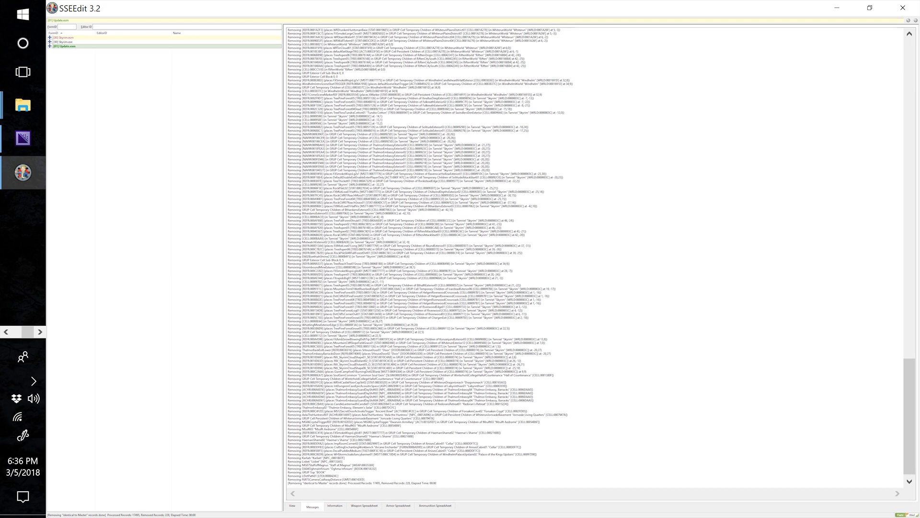
Undelete and disable references in Update.esm, and exit SSEEdit with the cleaned plugin saved.
right_click(87, 47)
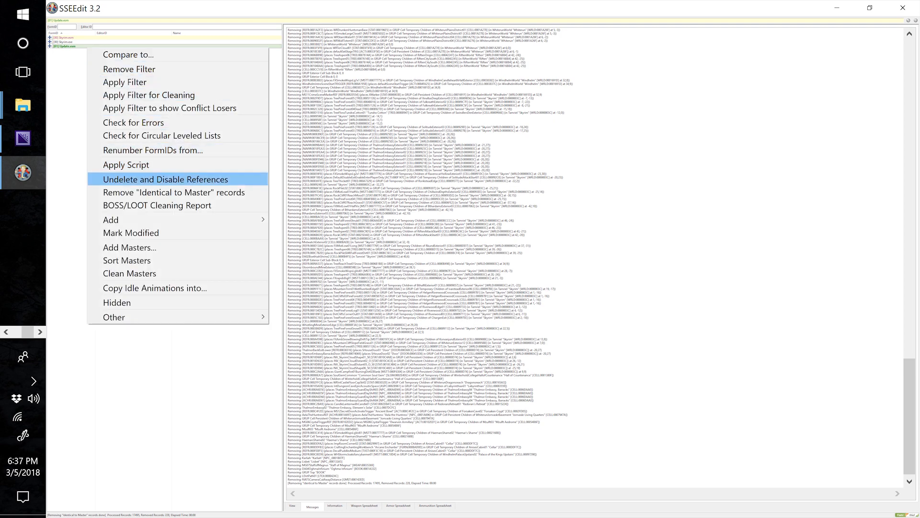
click(166, 179)
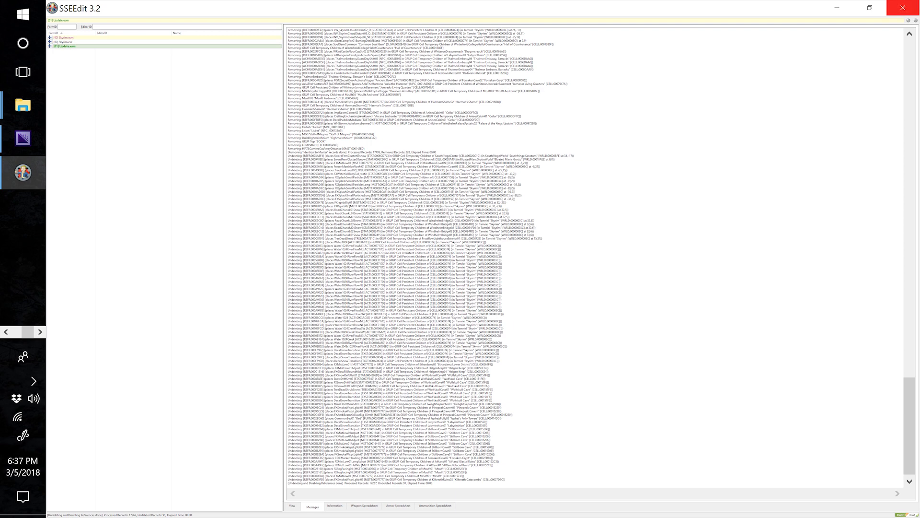
click(904, 8)
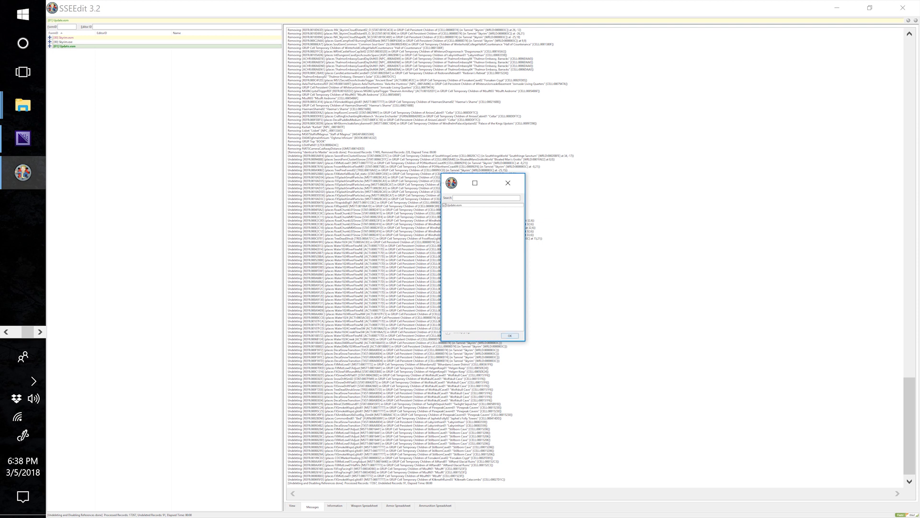
key(Return)
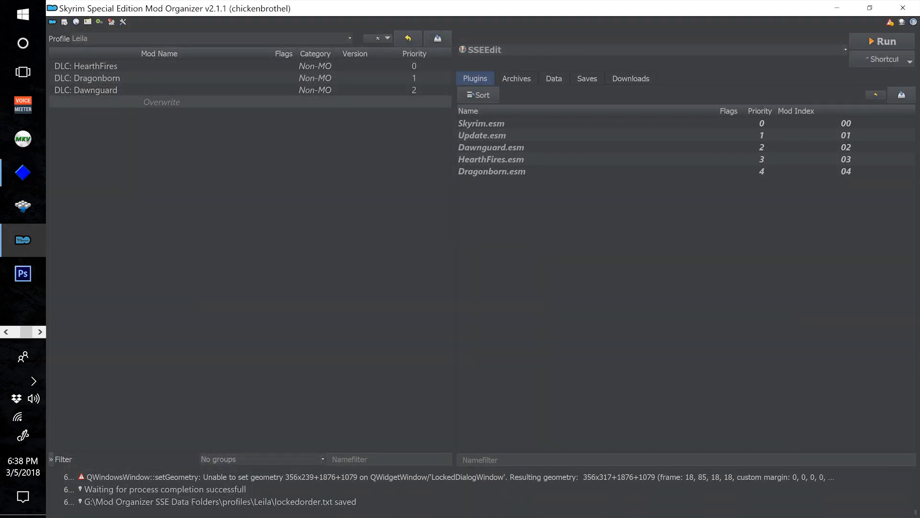
Examine the files generated in Mod Organizer's Overwrite folder, enlarging its window and Name column to show the full file names.
double_click(162, 102)
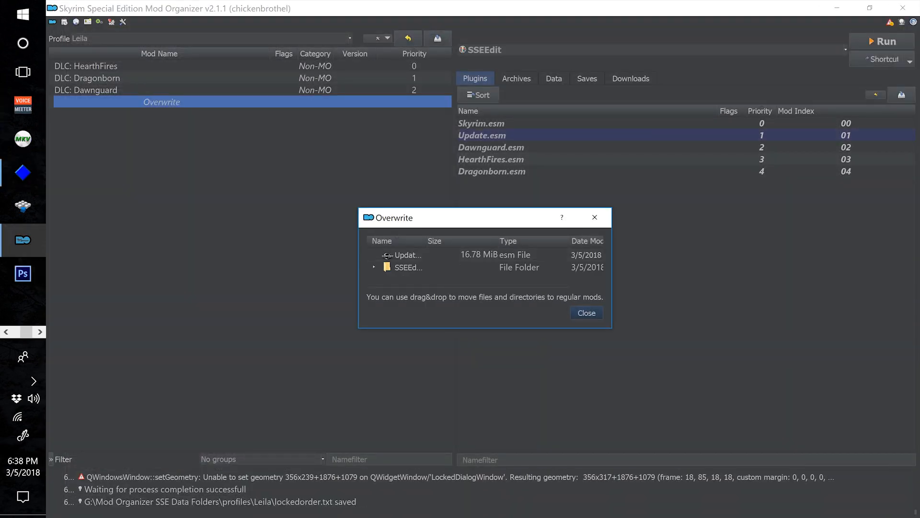
drag(611, 327, 689, 367)
click(678, 217)
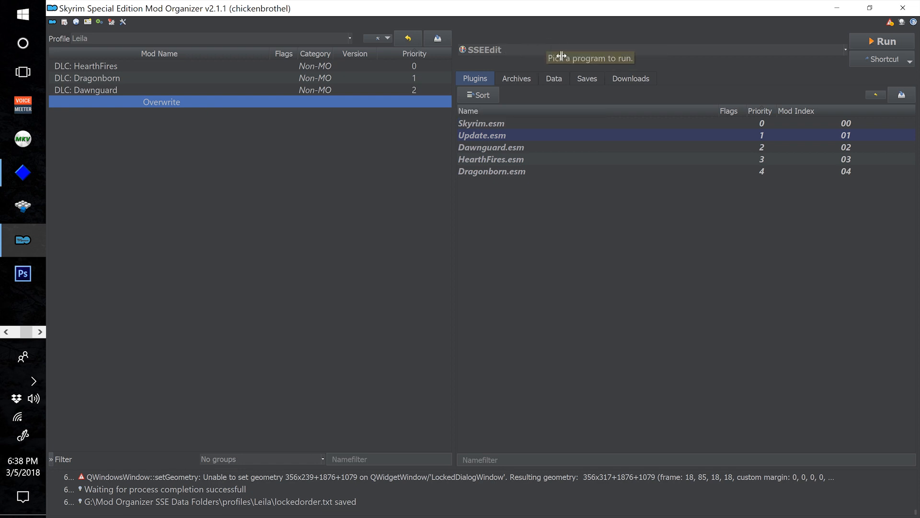
click(531, 56)
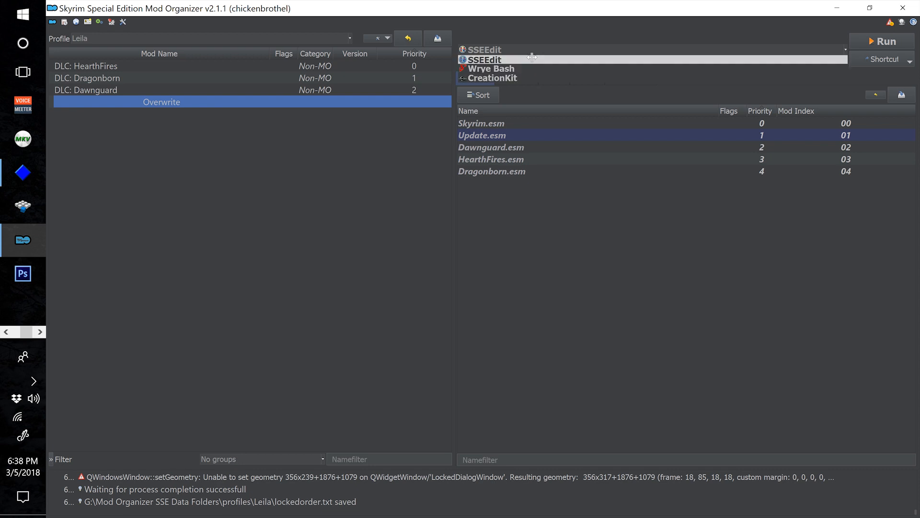
click(564, 26)
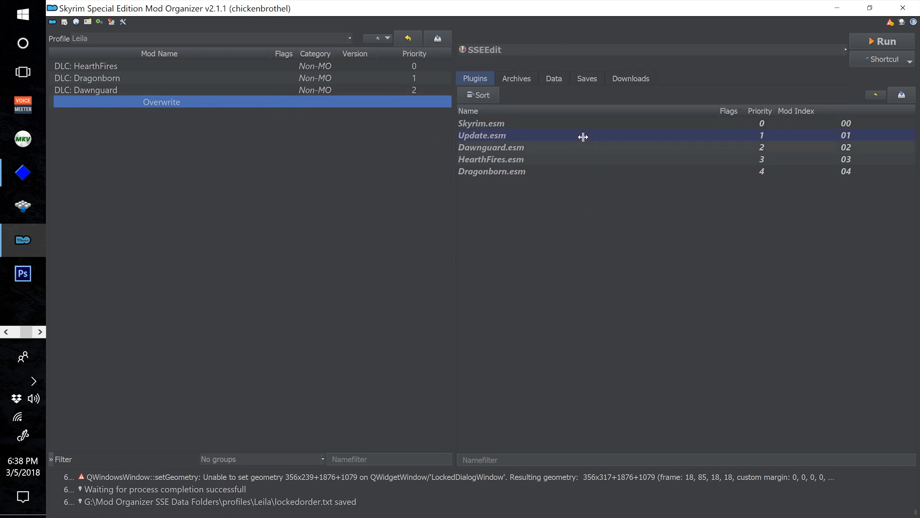
double_click(281, 102)
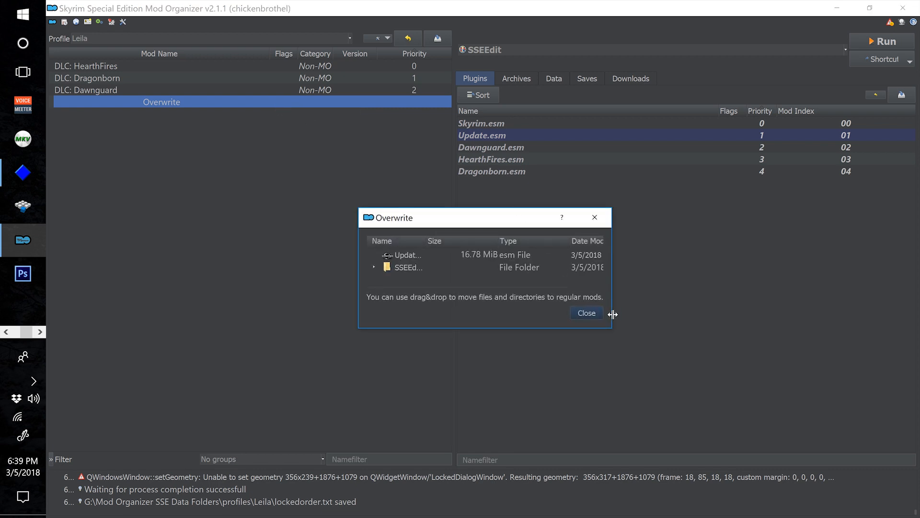
drag(614, 334, 720, 386)
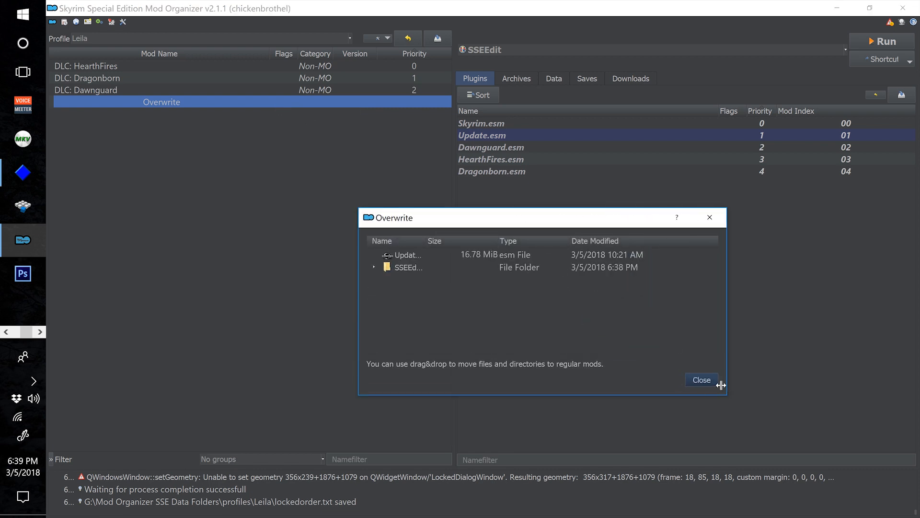
drag(514, 219, 516, 190)
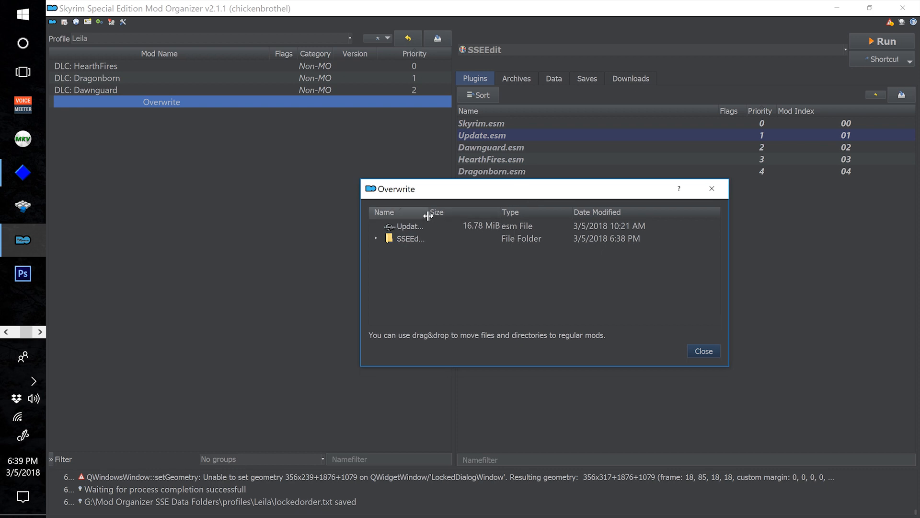
drag(426, 212, 507, 230)
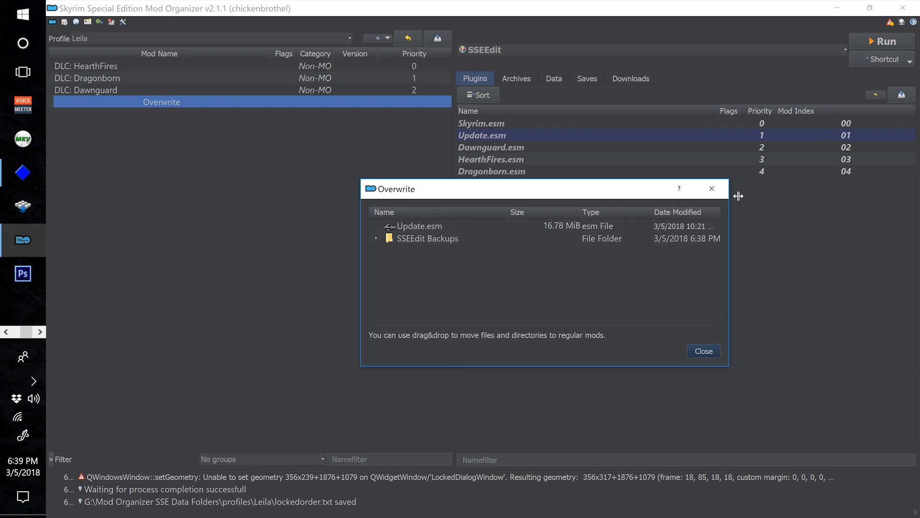
click(724, 191)
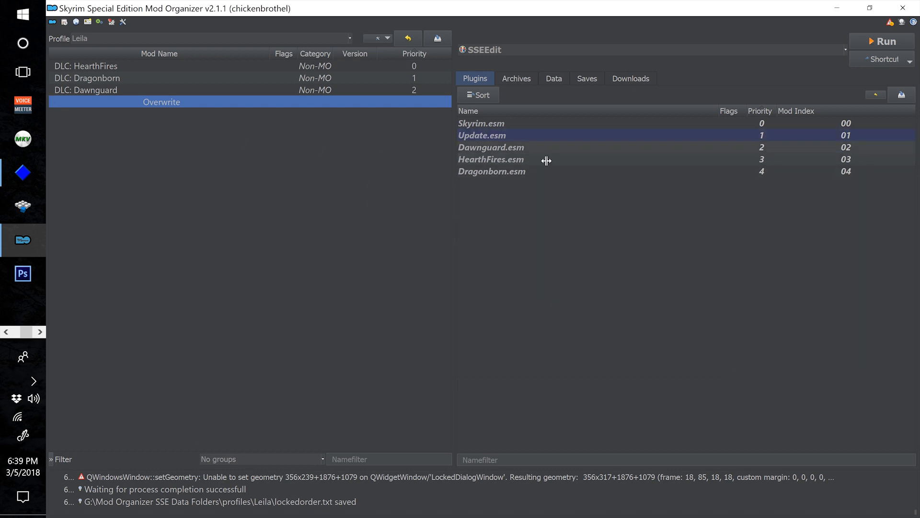
Run SSEEdit again and load only Dawnguard.esm with its masters.
click(550, 141)
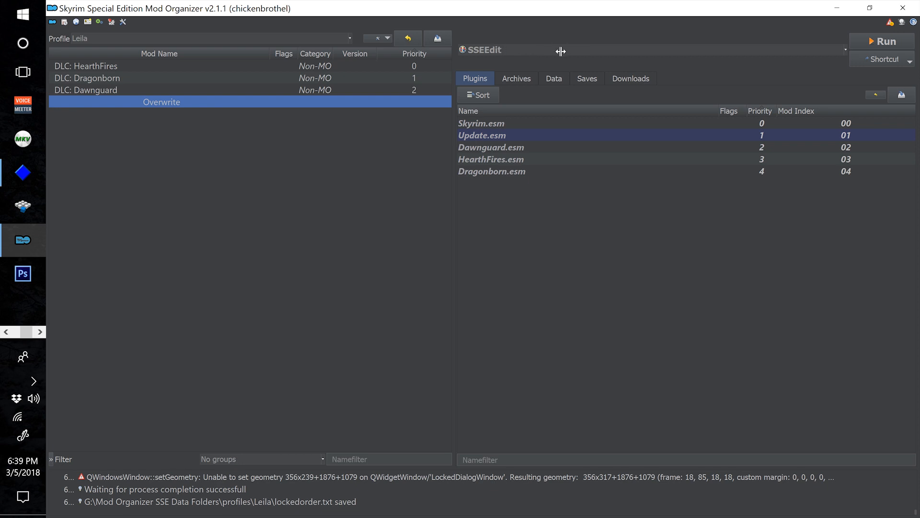
click(875, 46)
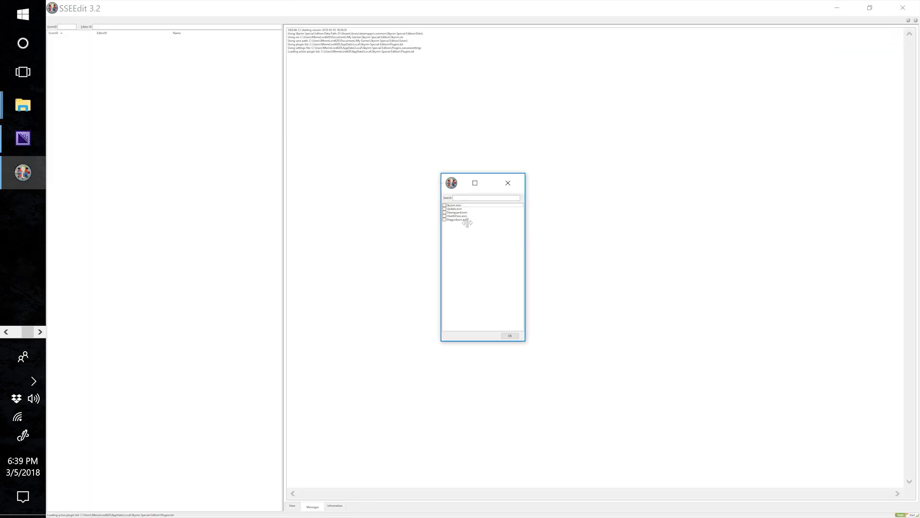
click(451, 213)
click(513, 336)
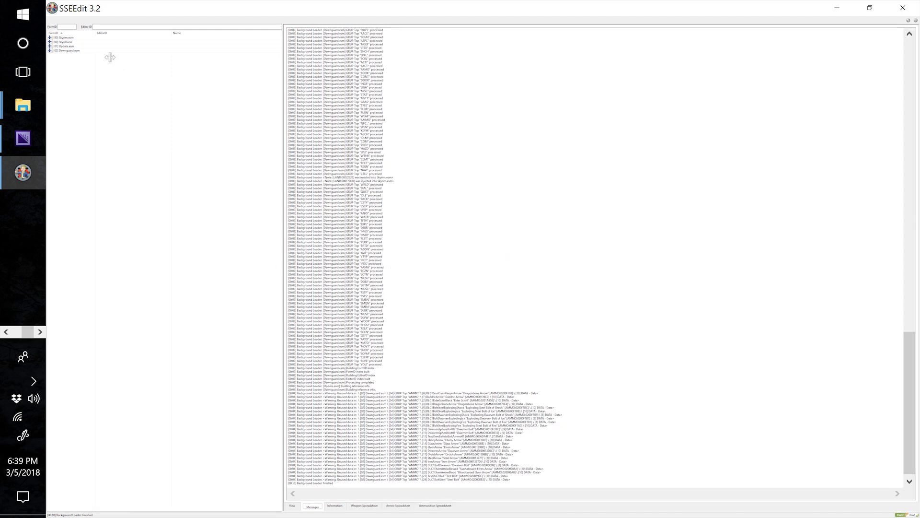
Apply the filter for cleaning to Dawnguard.esm.
right_click(79, 47)
click(73, 51)
right_click(72, 50)
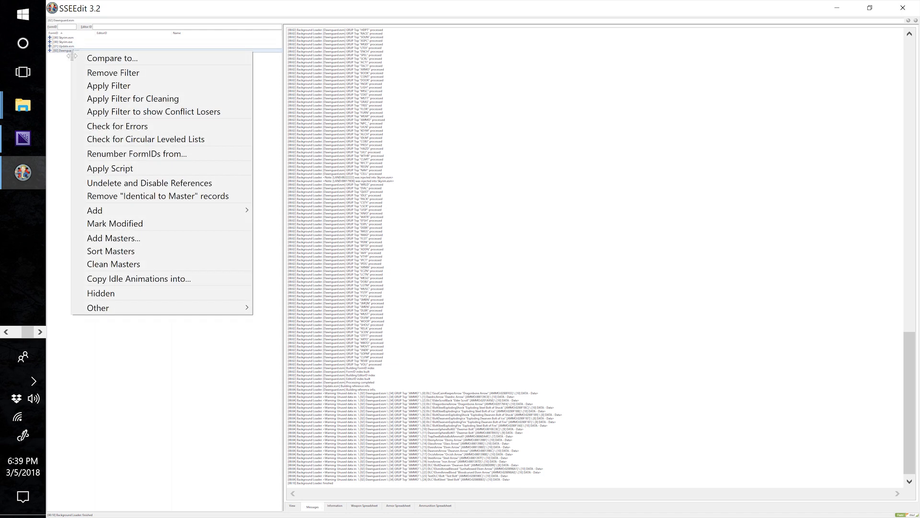
click(166, 100)
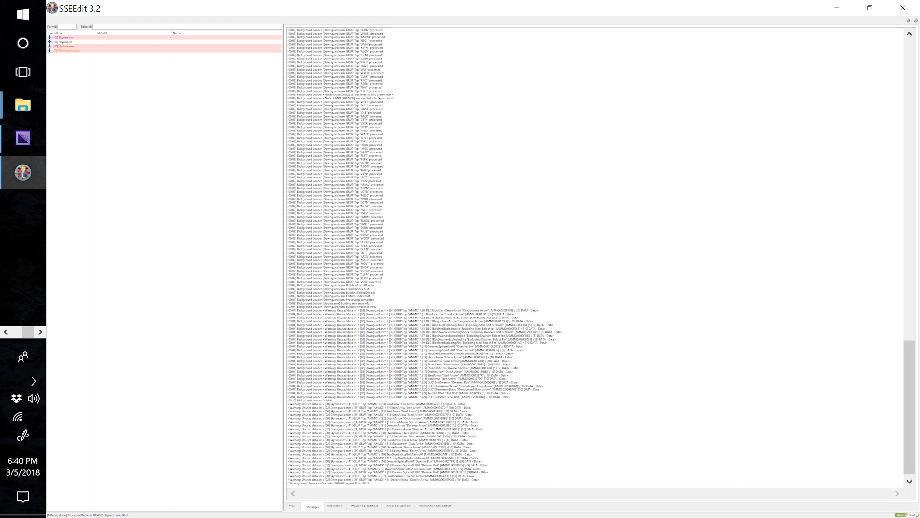
Remove the "Identical to Master" records from Dawnguard.esm, accepting the module edit.
right_click(80, 50)
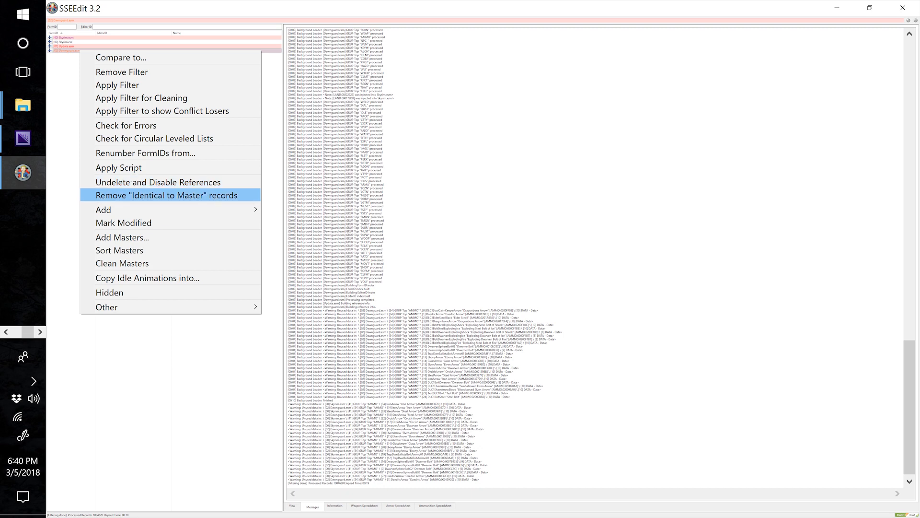
key(Return)
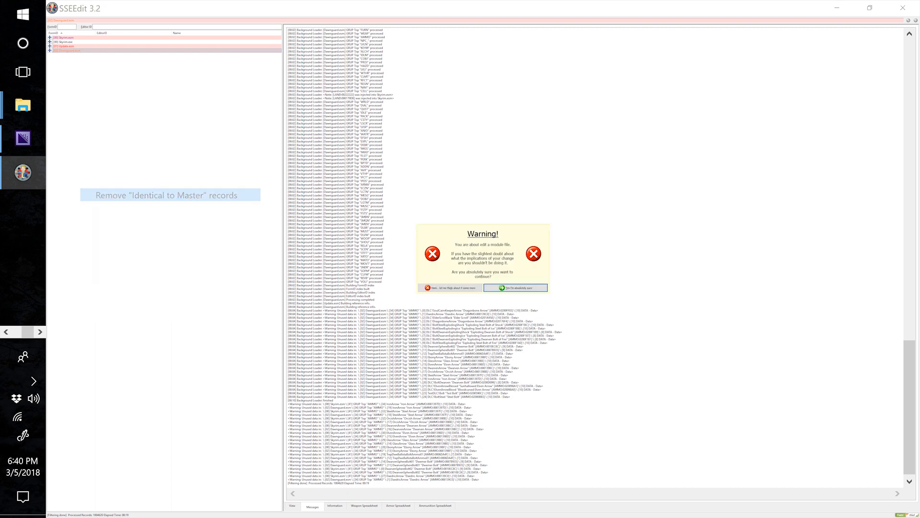
key(Return)
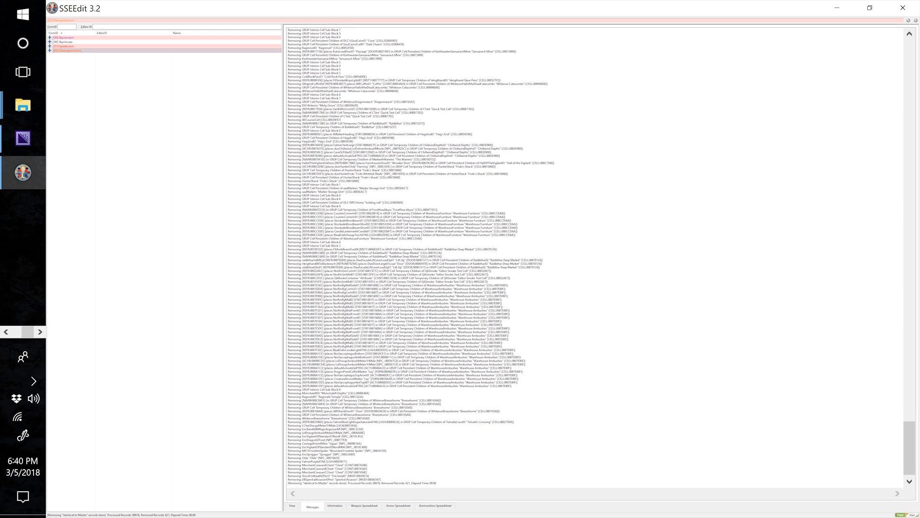
Undelete and disable the references in Dawnguard.esm, and exit SSEEdit with the cleaned plugin saved.
right_click(105, 50)
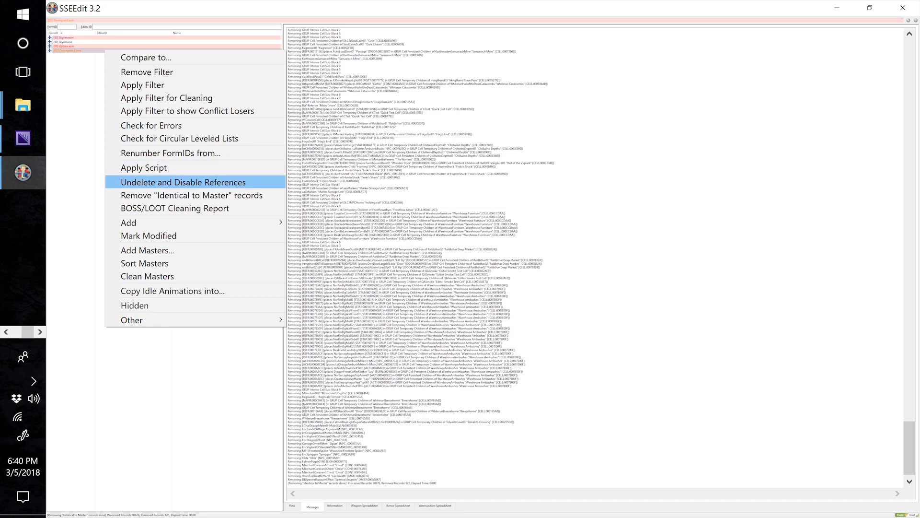
key(Return)
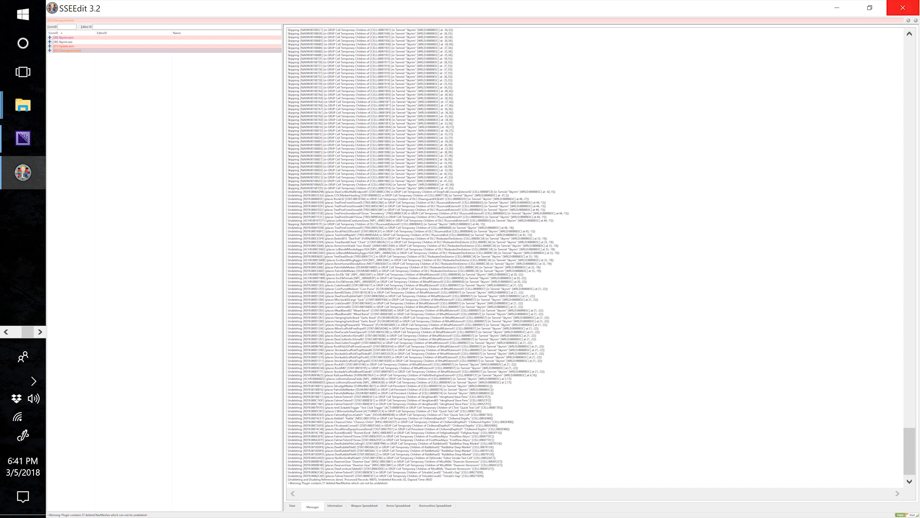
click(903, 8)
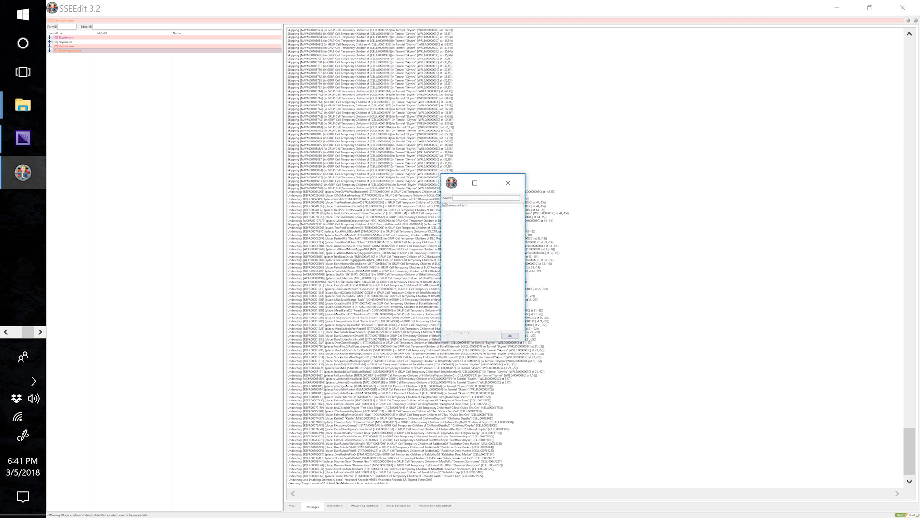
click(511, 336)
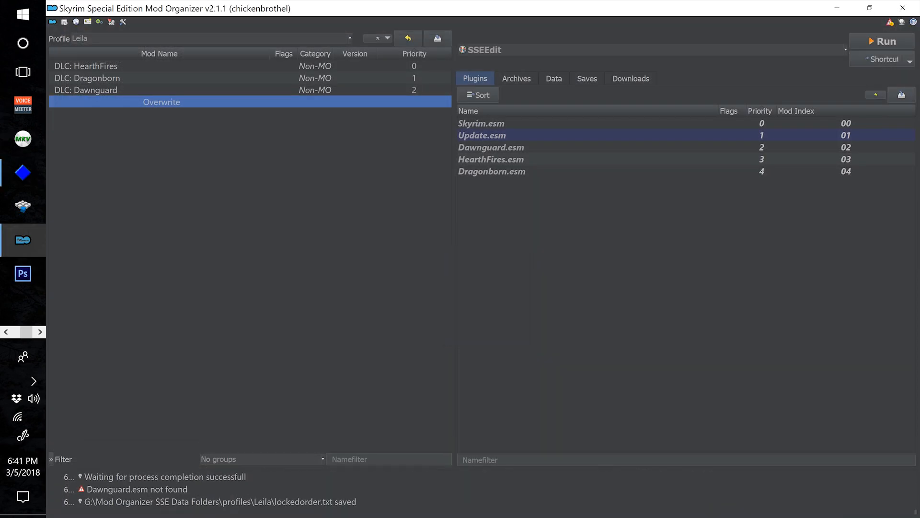
Examine the files in Mod Organizer's Overwrite folder, enlarging its window and Name column to read the full names.
double_click(162, 102)
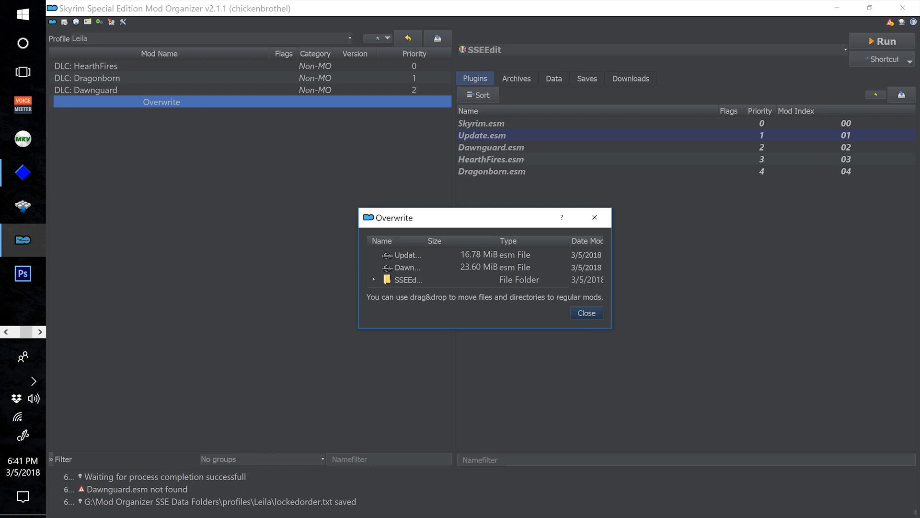
drag(612, 327, 791, 396)
click(775, 217)
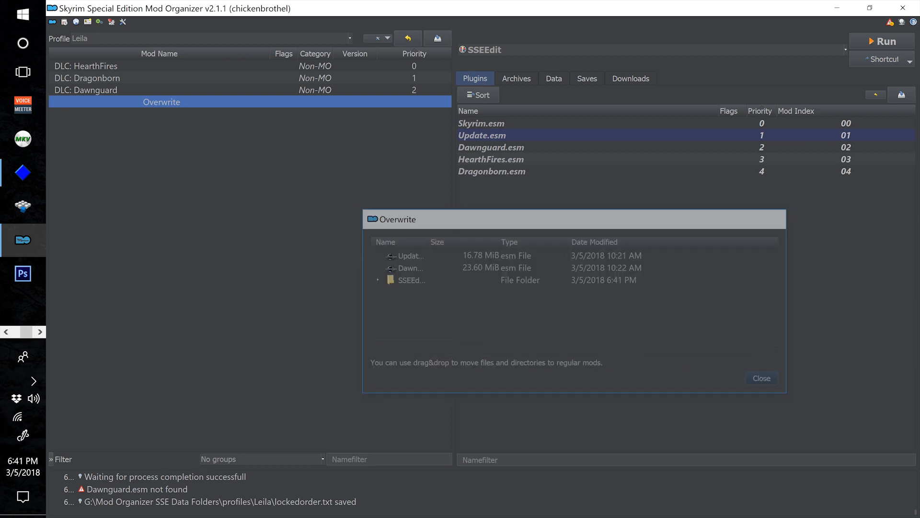
double_click(162, 102)
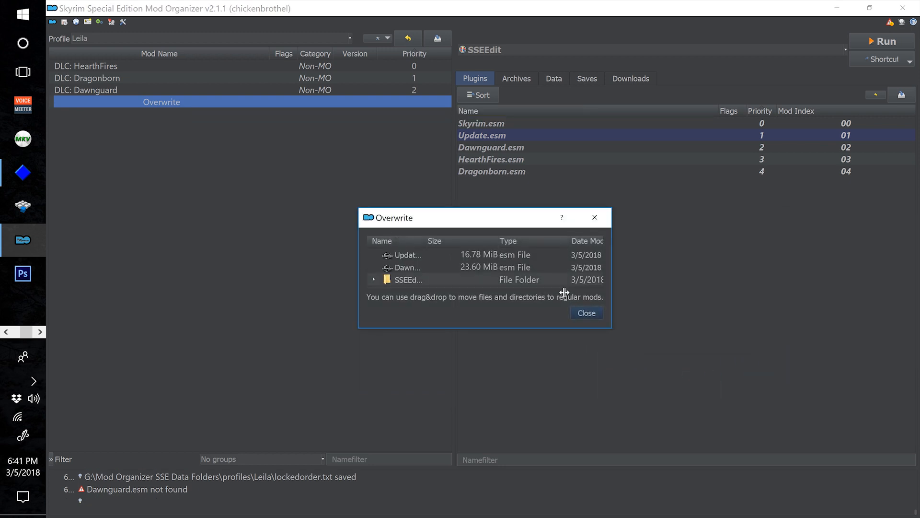
drag(609, 329, 837, 410)
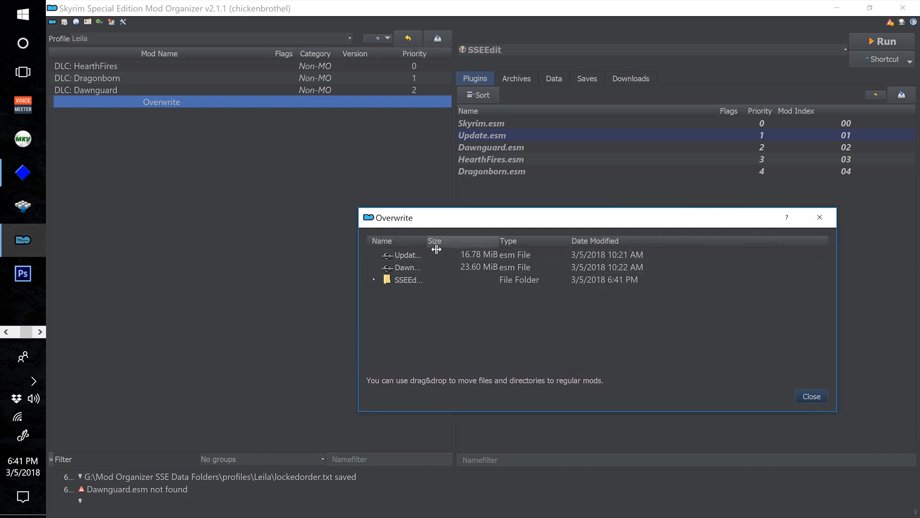
drag(426, 242, 550, 243)
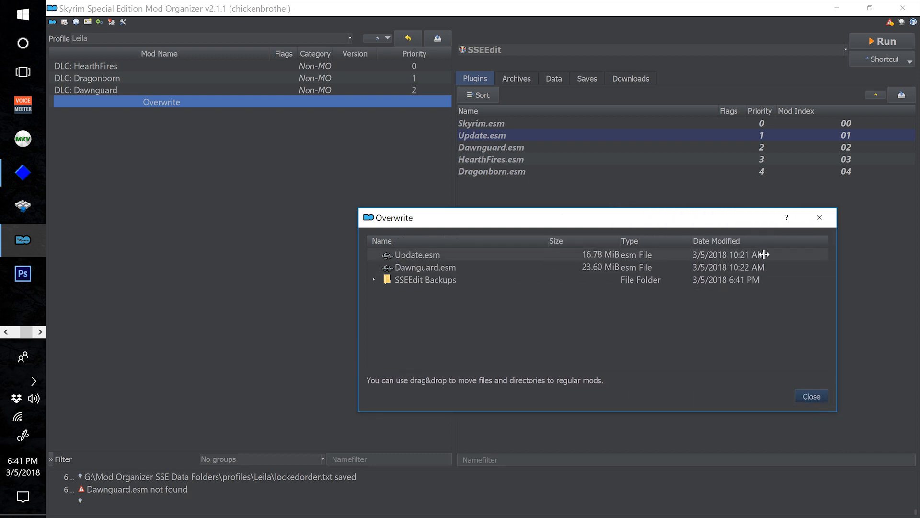
click(820, 218)
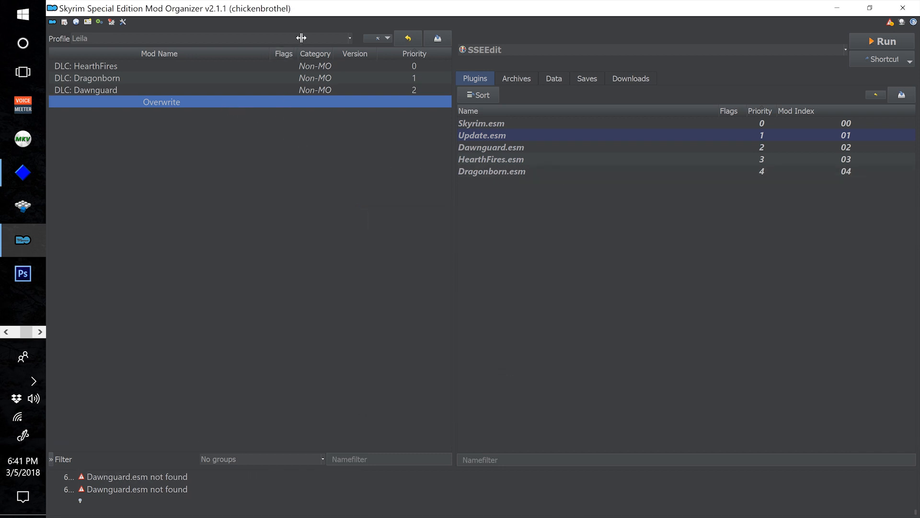
right_click(220, 106)
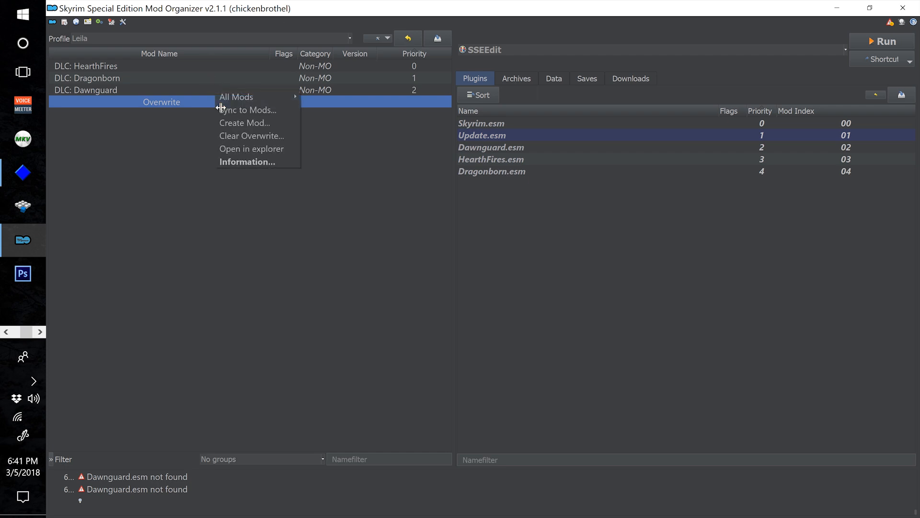
click(207, 106)
right_click(206, 106)
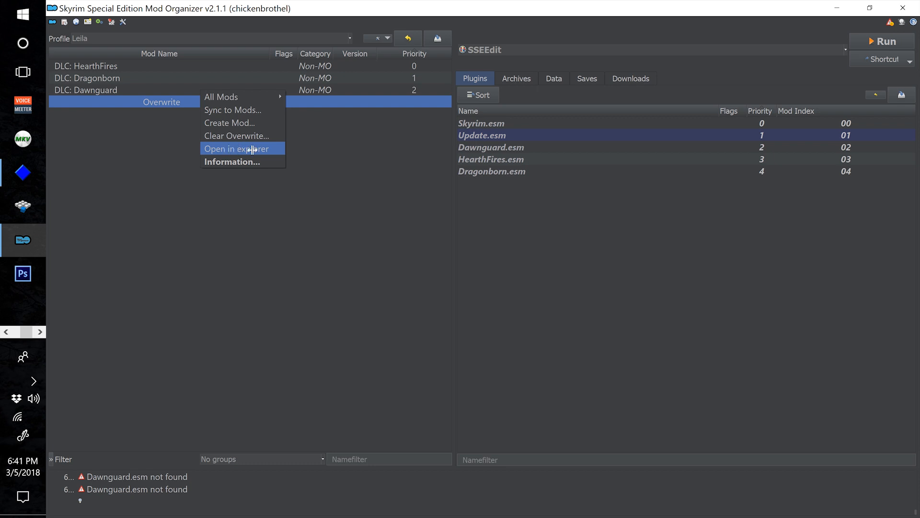
click(172, 148)
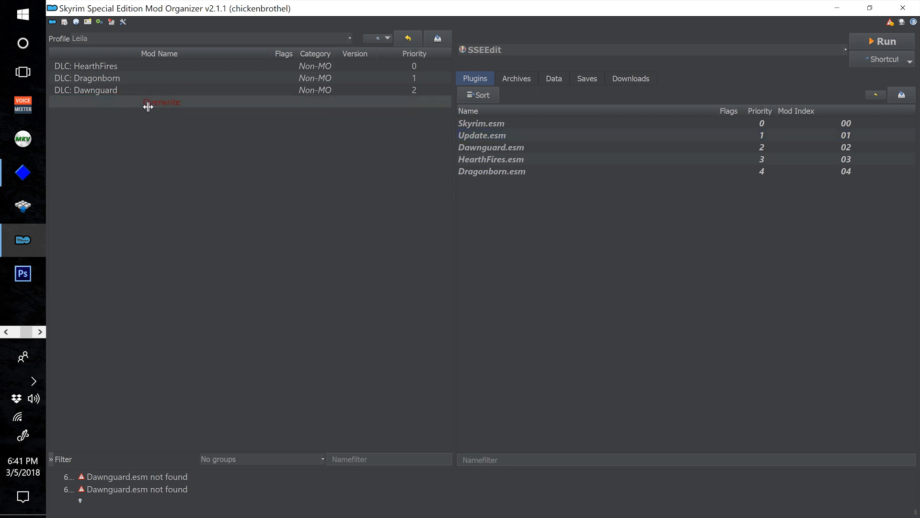
click(117, 66)
click(134, 137)
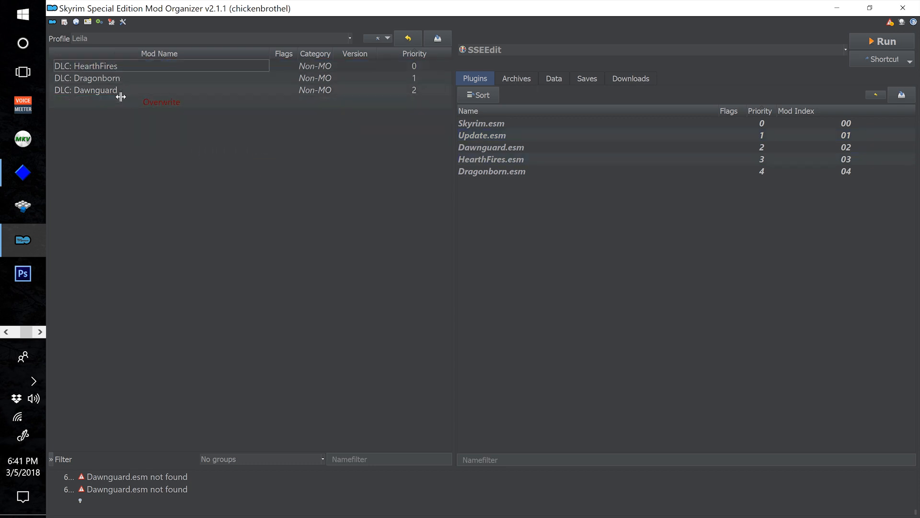
right_click(116, 91)
click(144, 124)
right_click(150, 106)
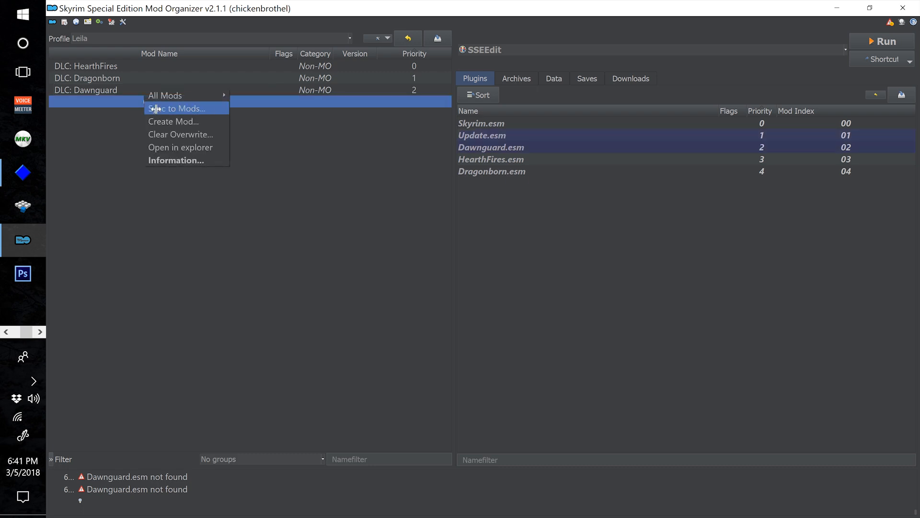
click(233, 143)
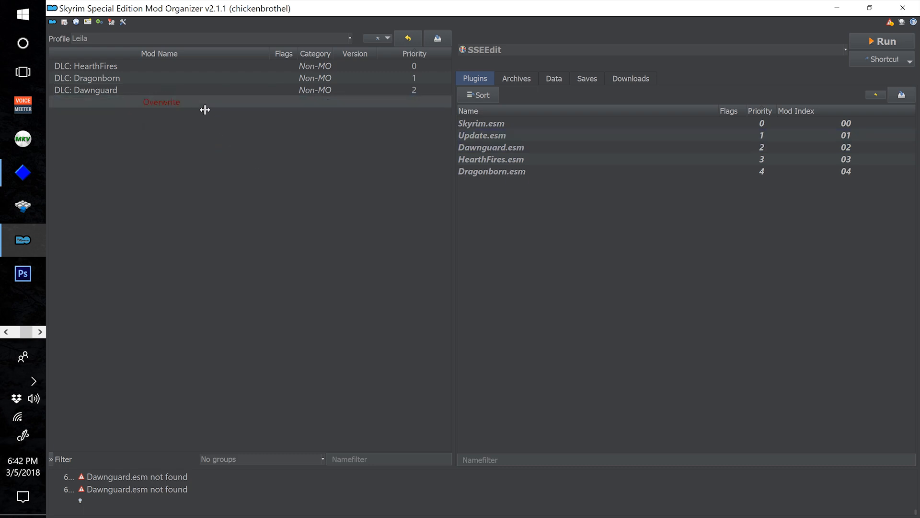
right_click(205, 106)
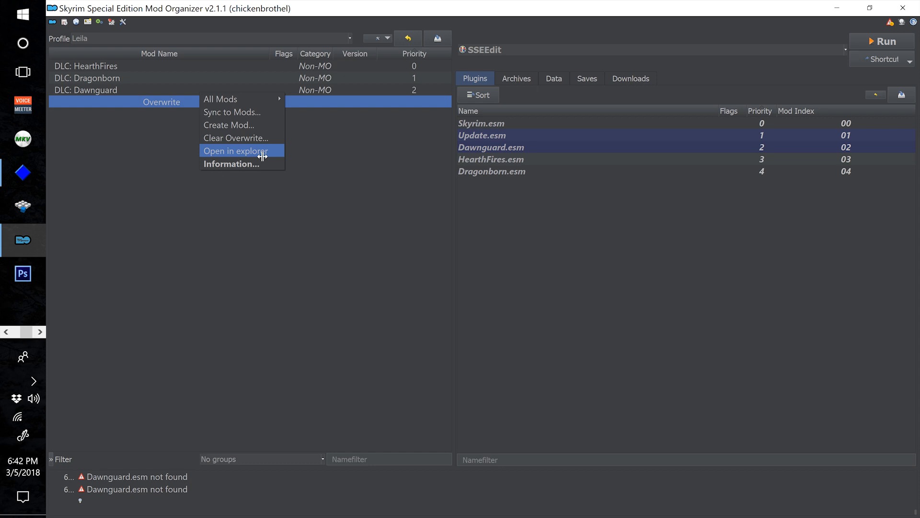
click(150, 144)
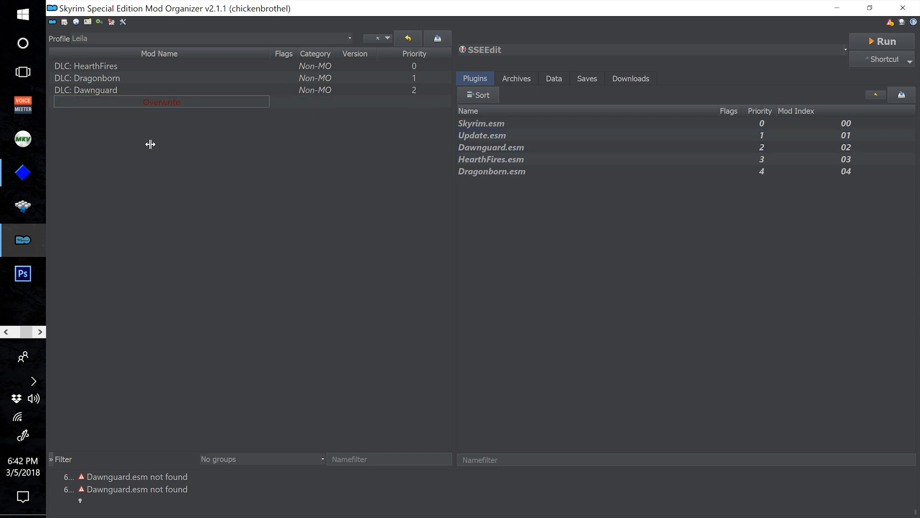
Reopen the Overwrite folder with a wider Name column and inspect the contents of its SSEEdit Backups folder.
double_click(204, 105)
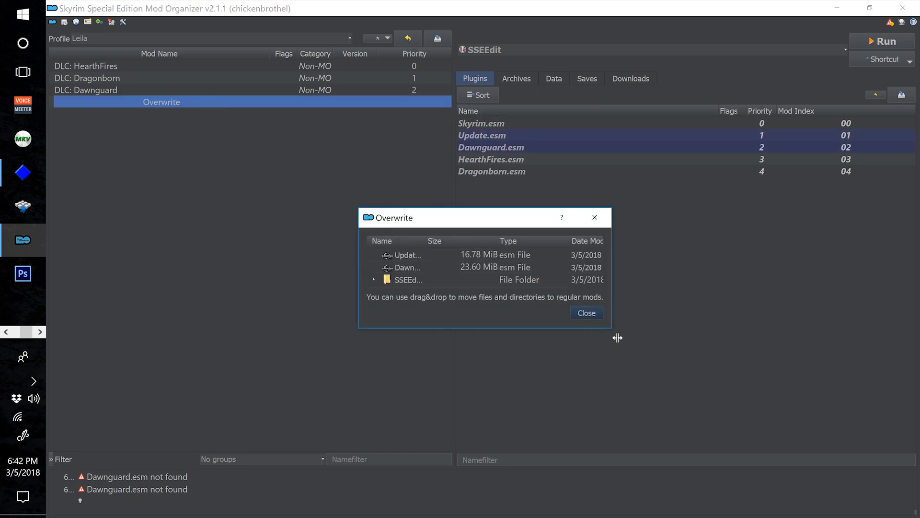
drag(611, 328, 763, 417)
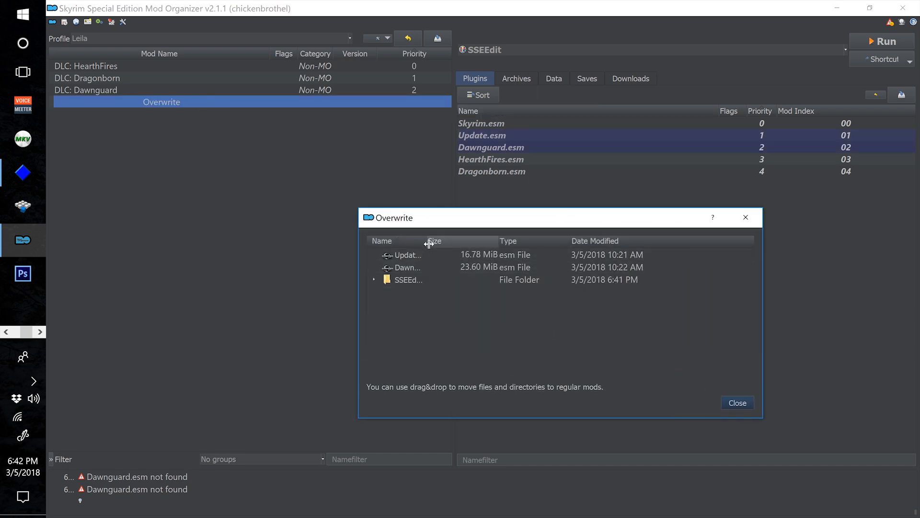
drag(423, 240, 533, 258)
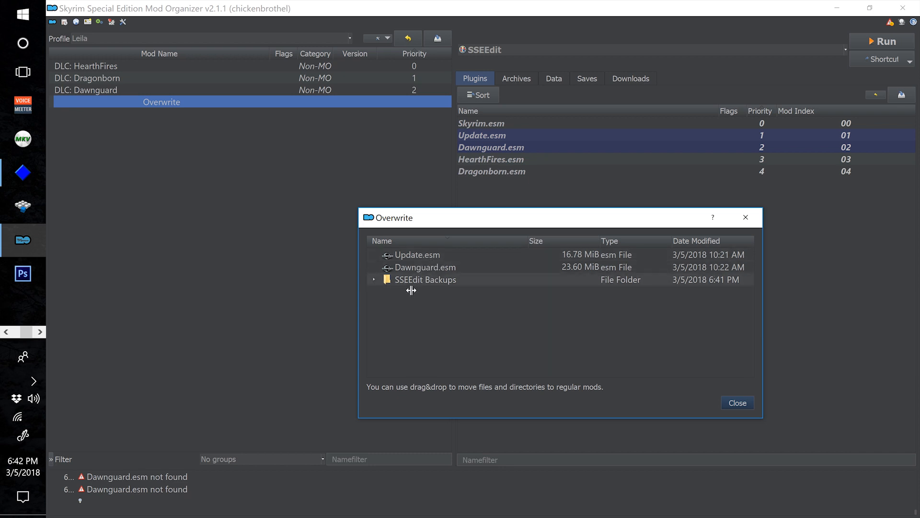
click(377, 283)
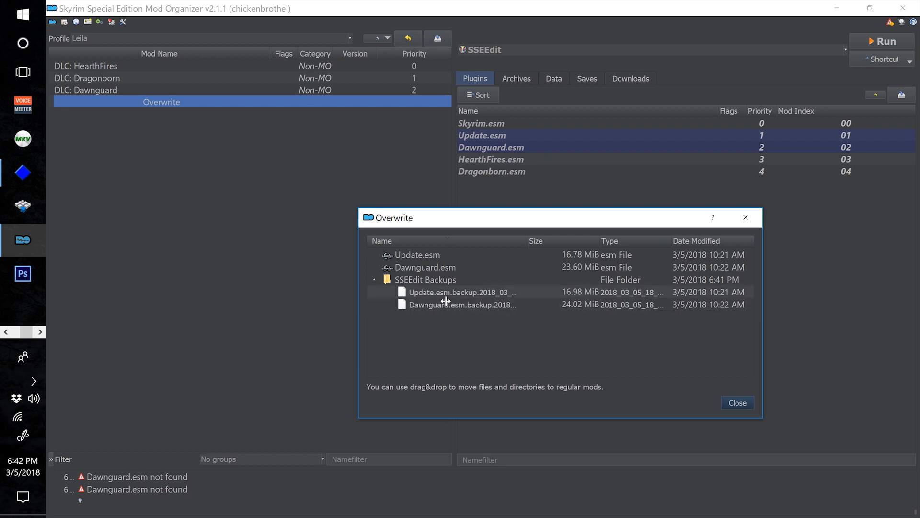
click(378, 282)
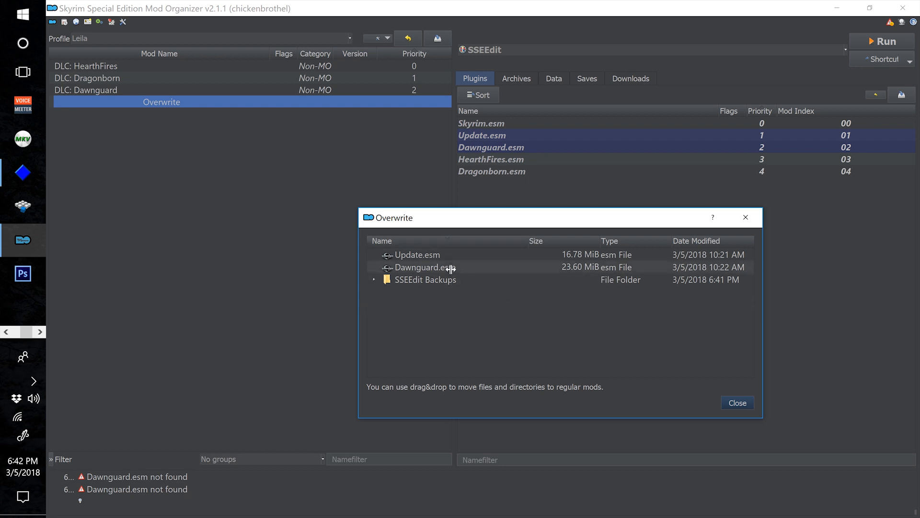
click(745, 217)
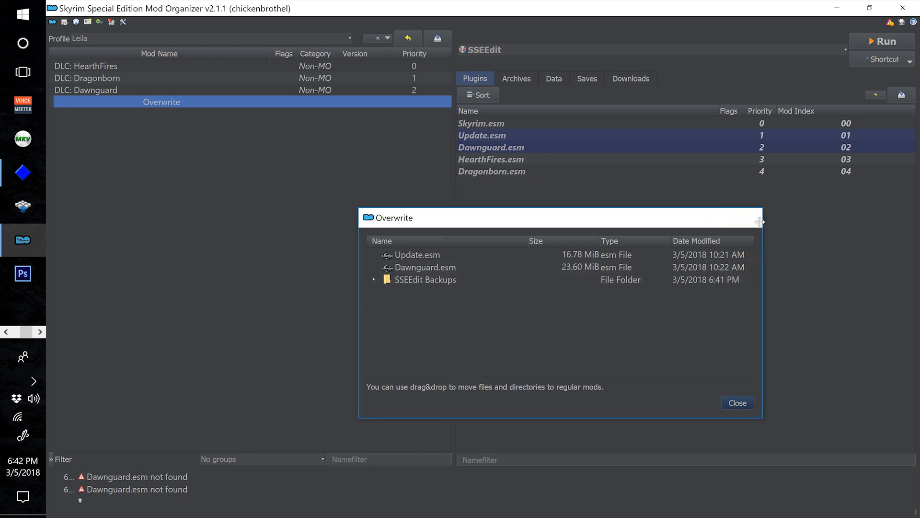
Run SSEEdit from Mod Organizer and load only HearthFires.esm with its masters.
click(598, 57)
click(600, 44)
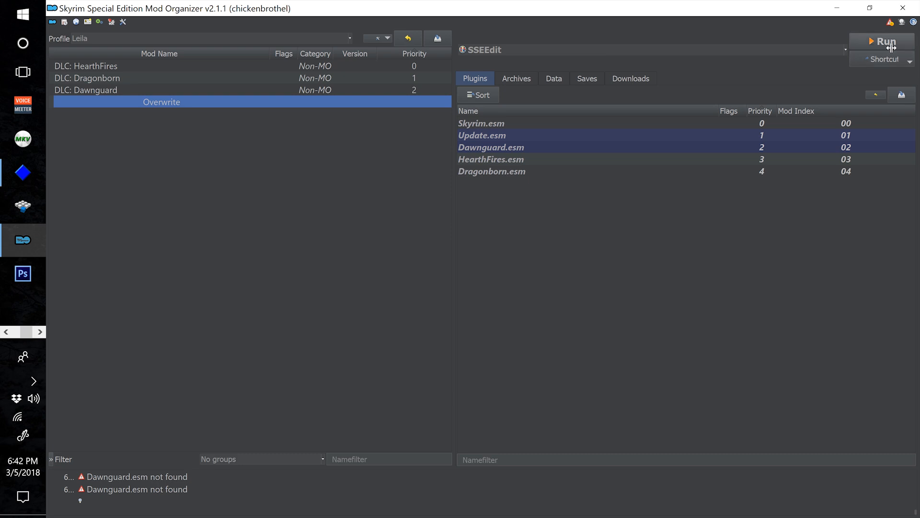
click(885, 41)
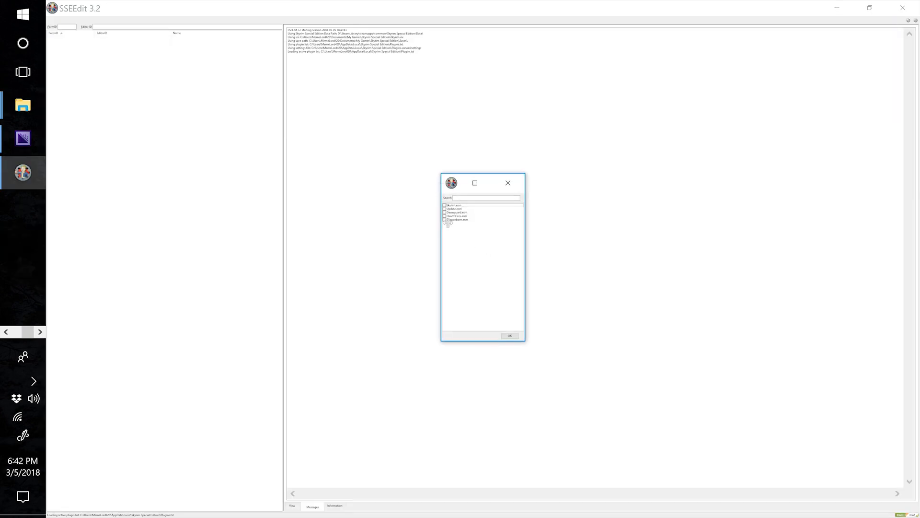
click(445, 216)
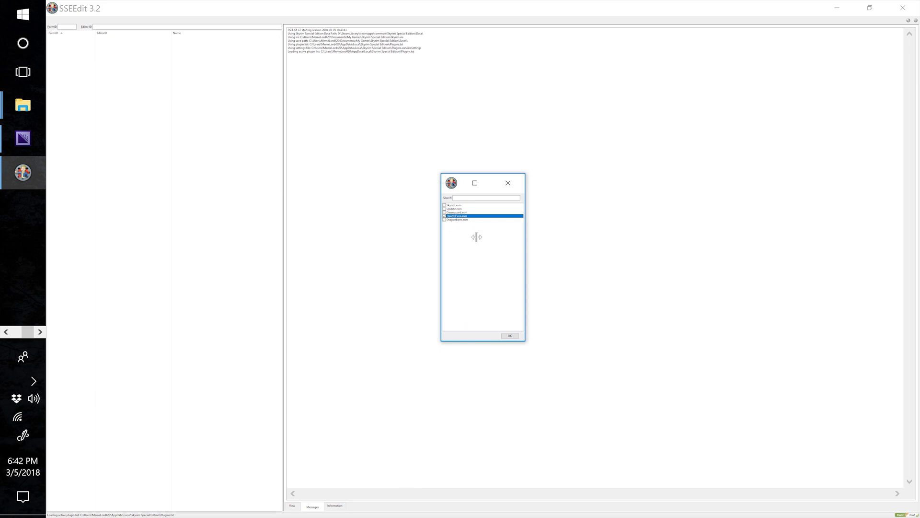
click(511, 337)
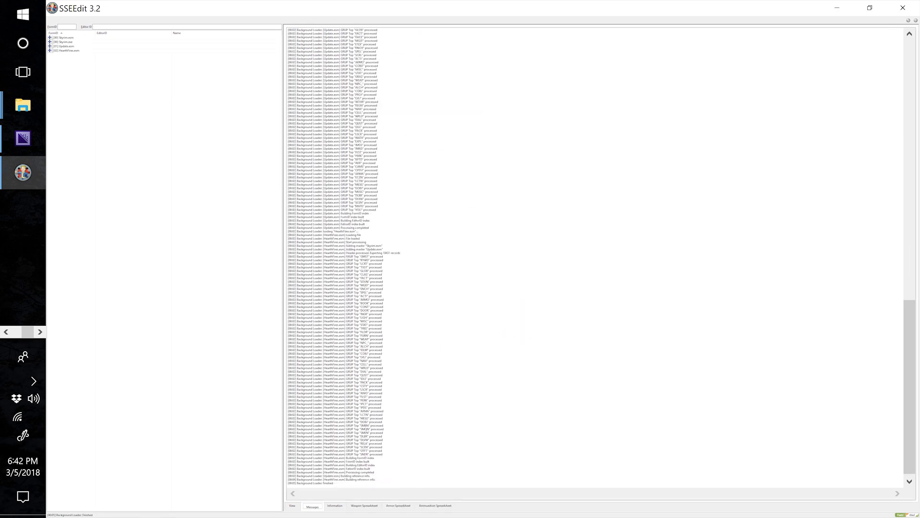
Apply the filter for cleaning to HearthFires.esm and remove its "Identical to Master" records, accepting the module edit.
right_click(75, 50)
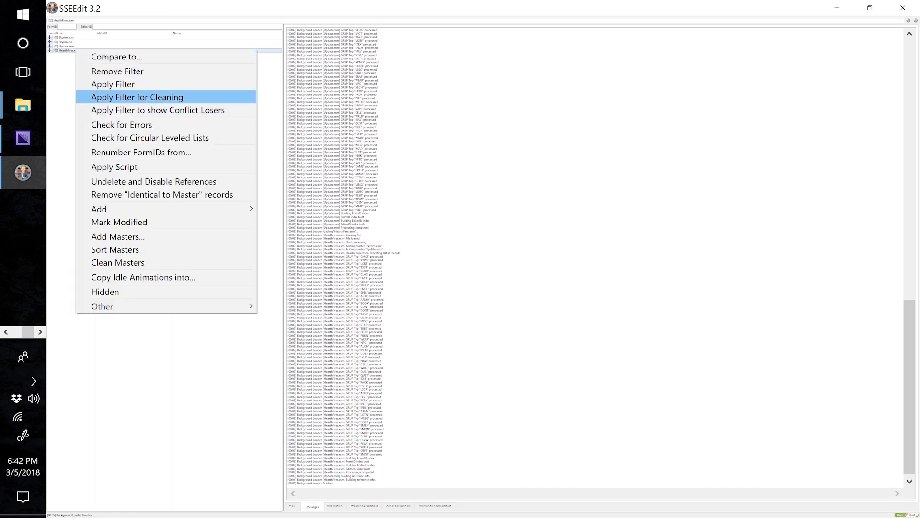
click(137, 97)
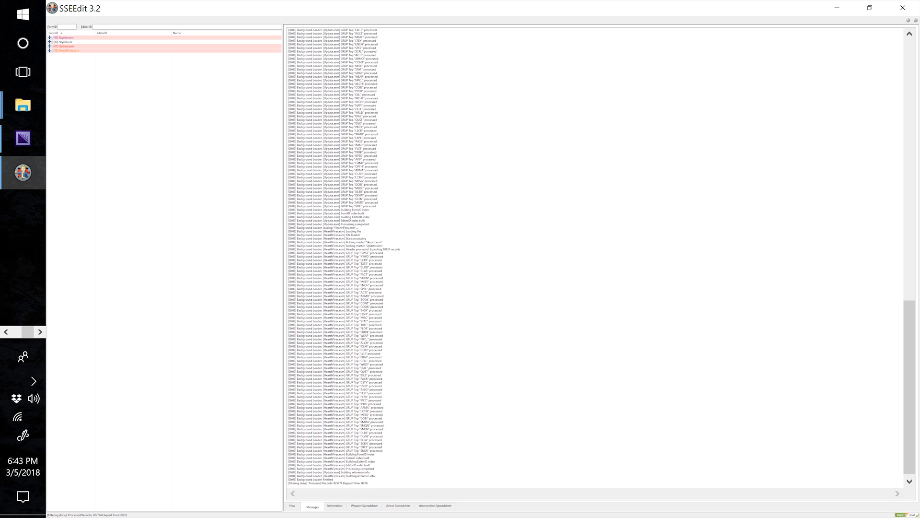
right_click(89, 50)
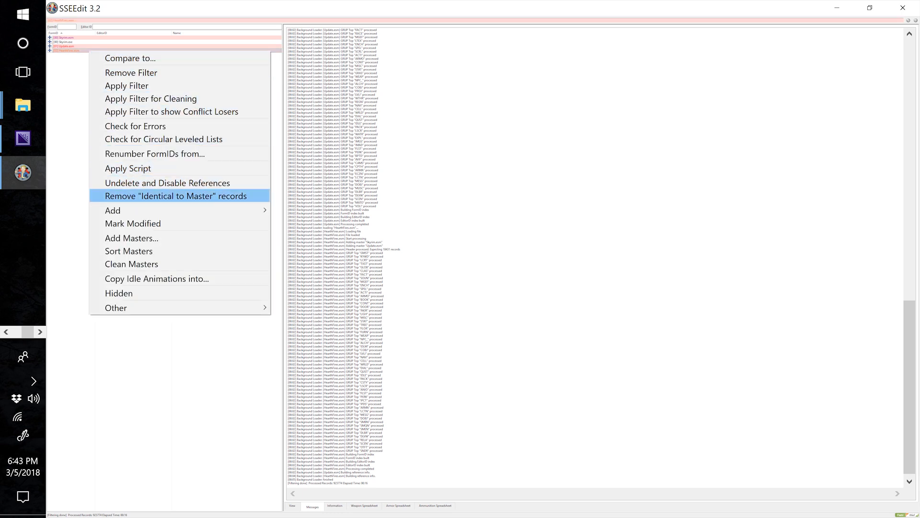
key(Return)
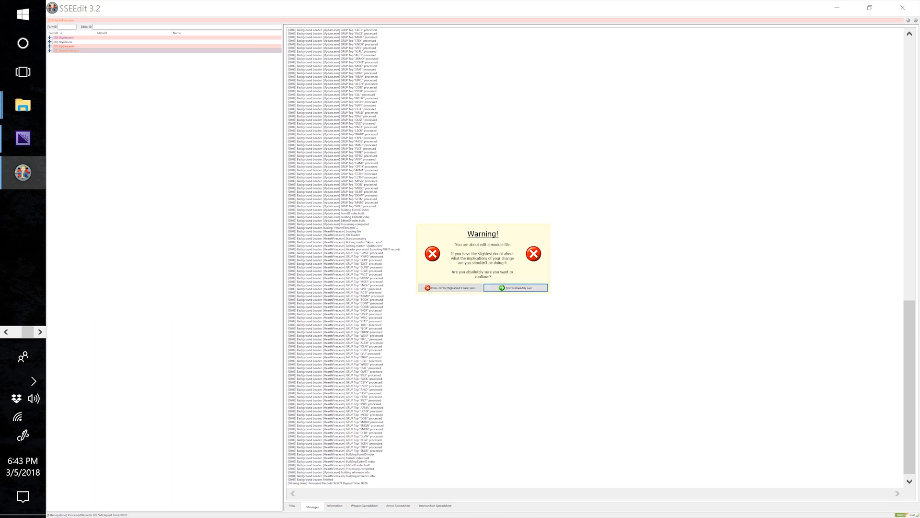
key(Return)
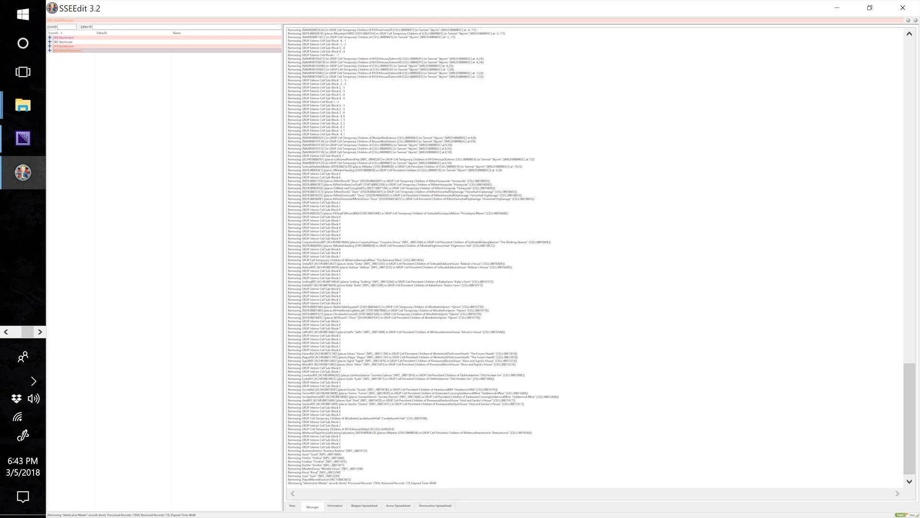
Undelete and disable references in HearthFires.esm, and close SSEEdit with the changes to the file saved.
right_click(89, 50)
key(Return)
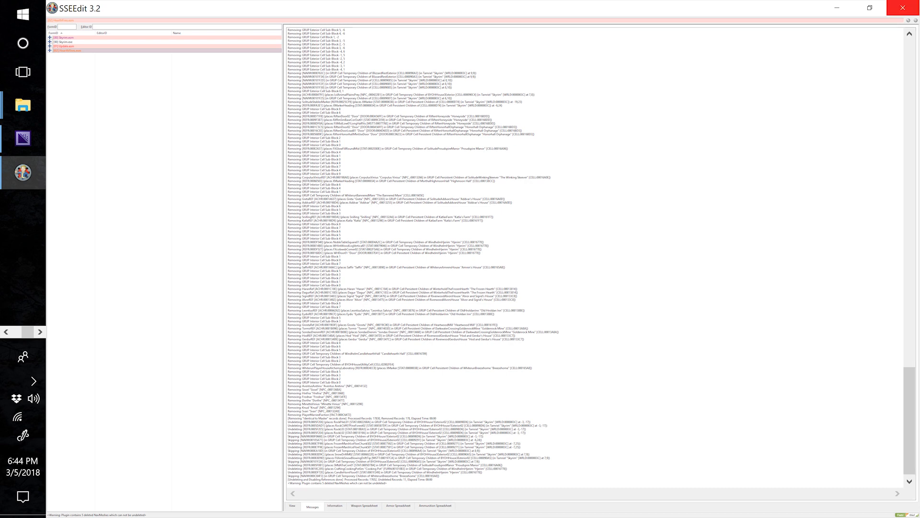
click(903, 8)
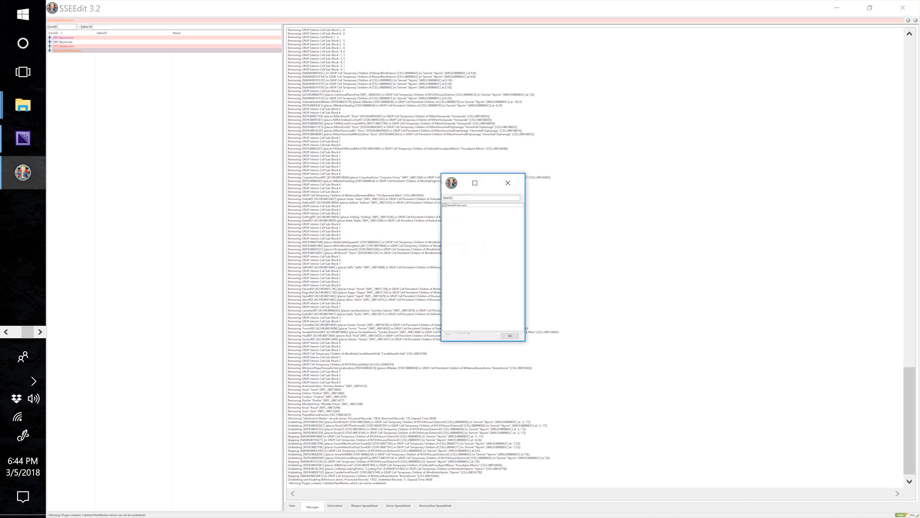
click(510, 335)
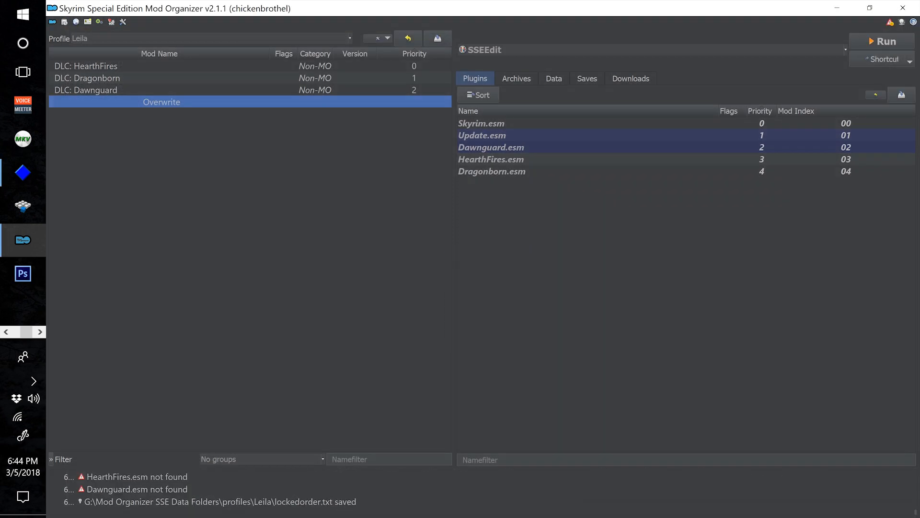
Check the files in Mod Organizer's Overwrite folder, enlarging its window and Name column to read the full names.
double_click(161, 102)
drag(611, 328, 798, 433)
drag(430, 242, 498, 243)
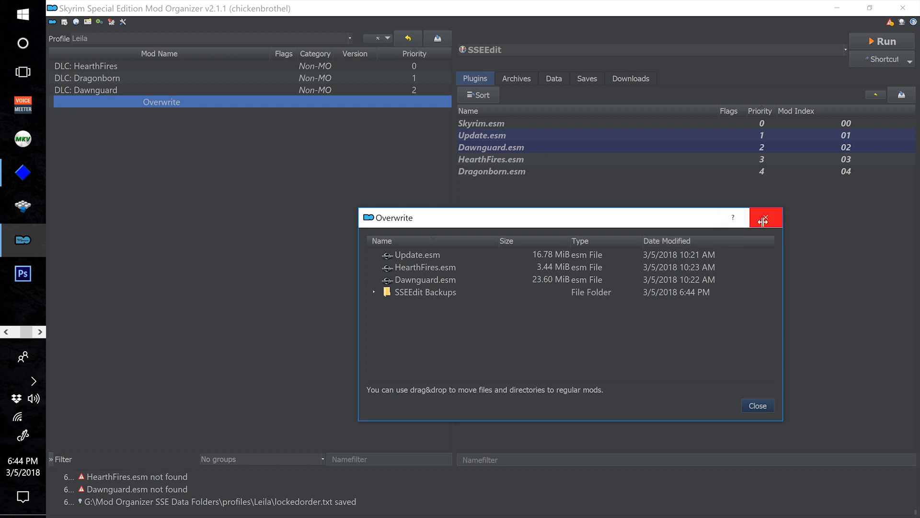
click(763, 221)
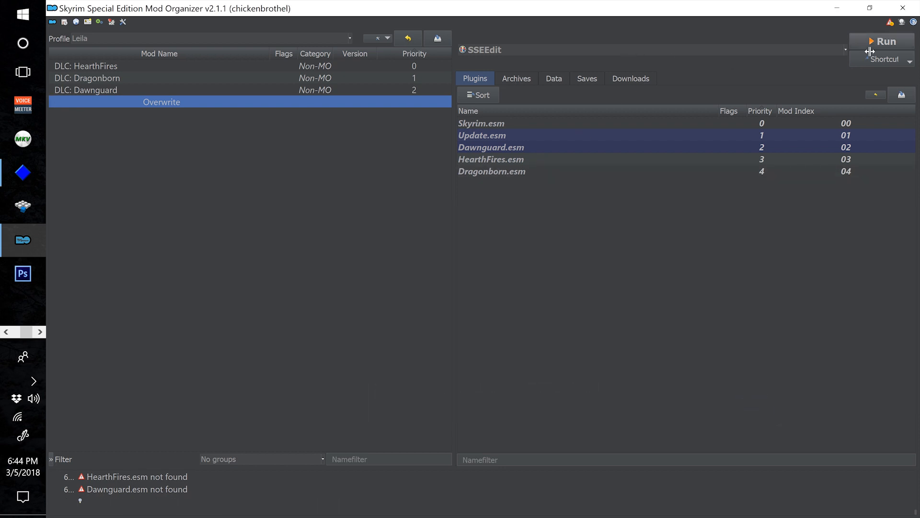
Run SSEEdit from Mod Organizer and load only Dragonborn.esm with its masters.
click(872, 46)
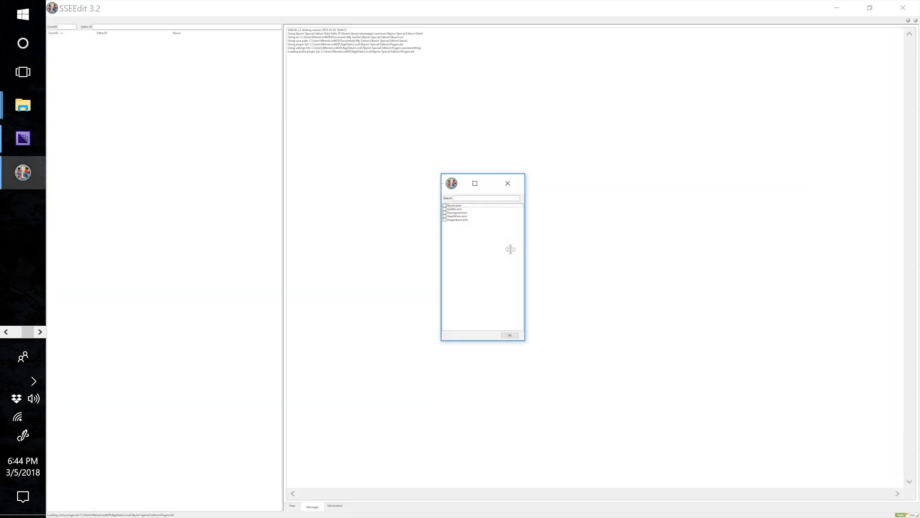
click(450, 220)
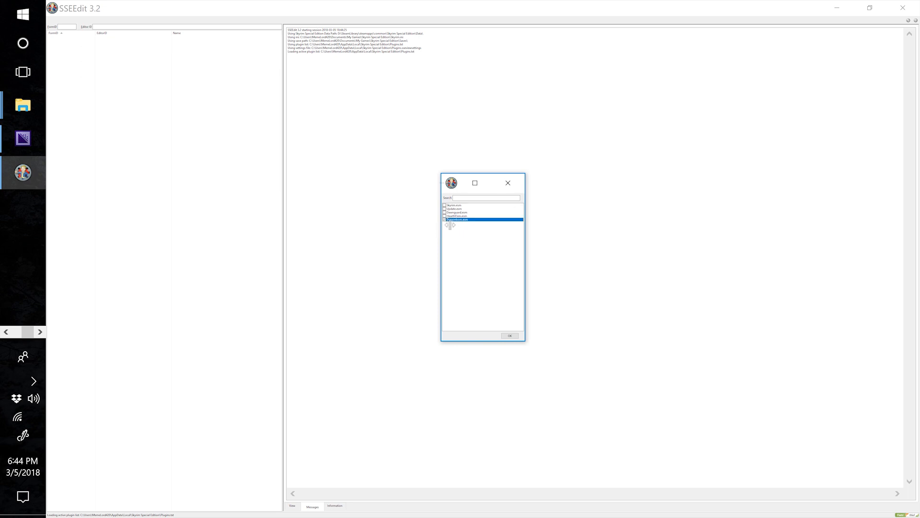
click(517, 336)
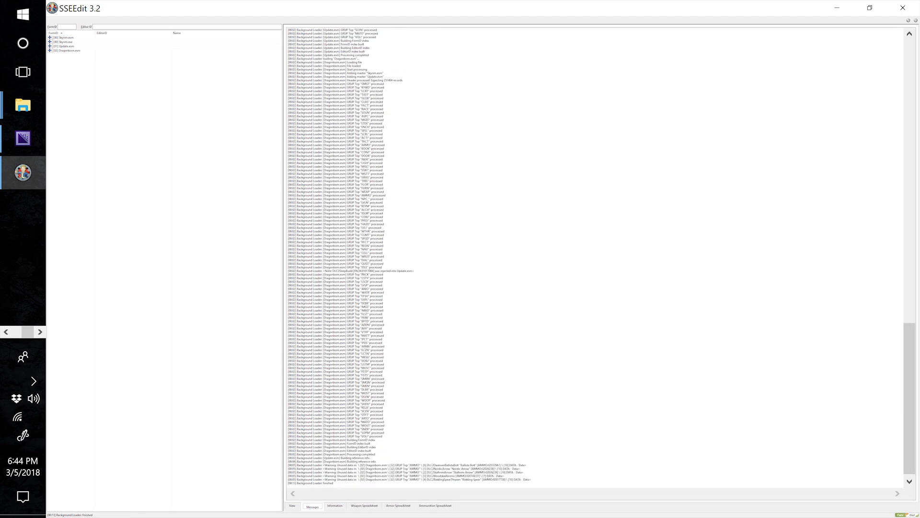
Apply the filter for cleaning to Dragonborn.esm and remove its "Identical to Master" records, accepting the module edit.
right_click(75, 50)
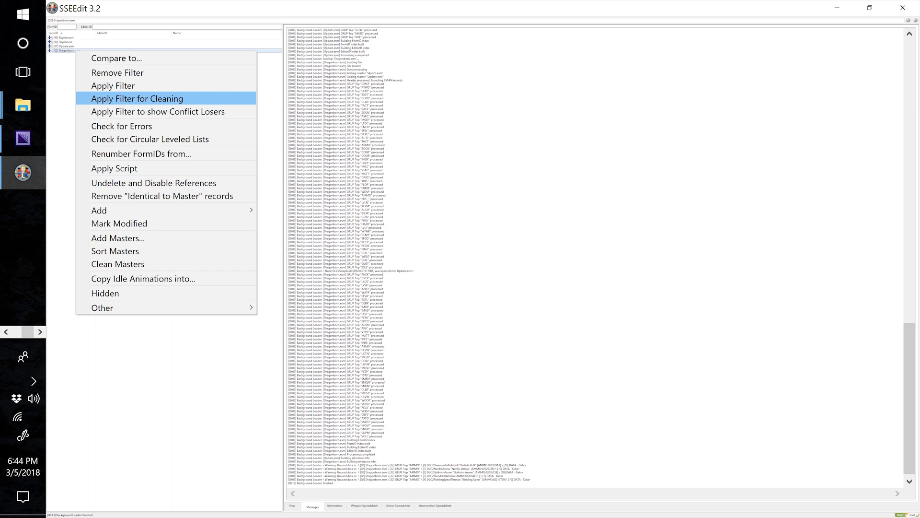
click(138, 98)
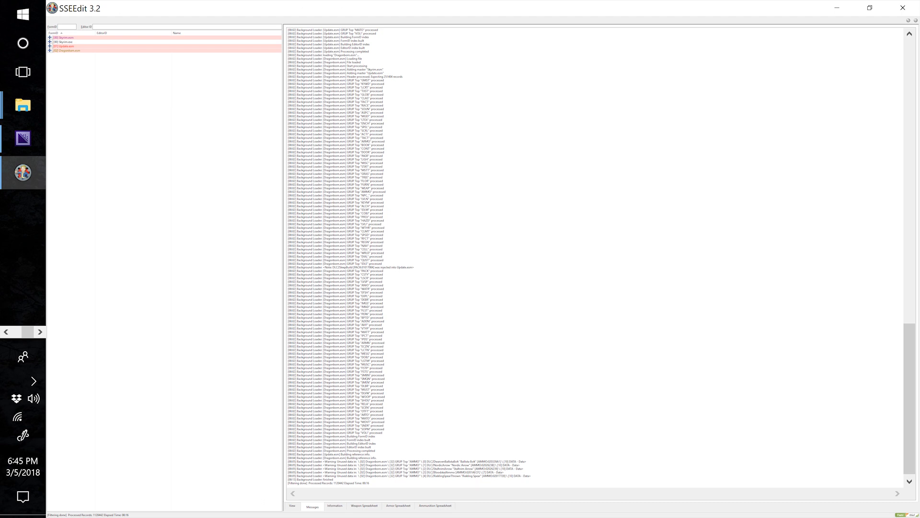
right_click(79, 50)
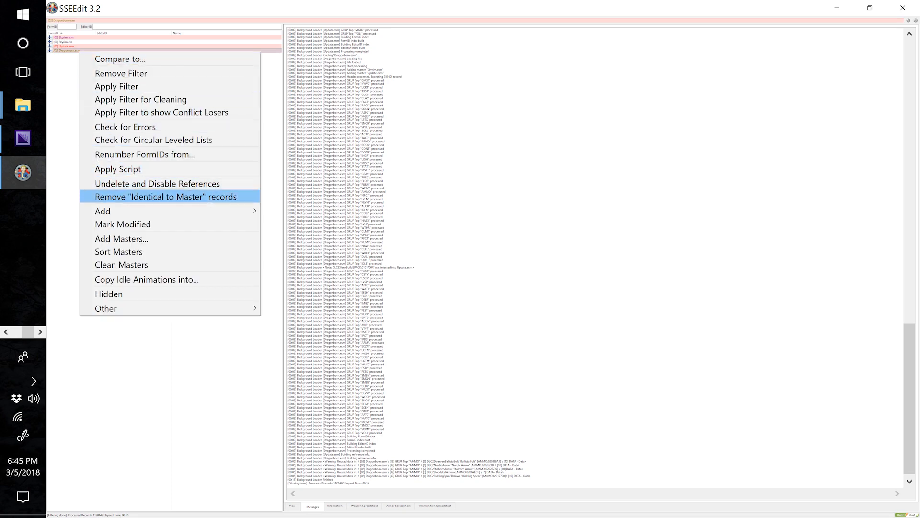
click(165, 196)
click(451, 287)
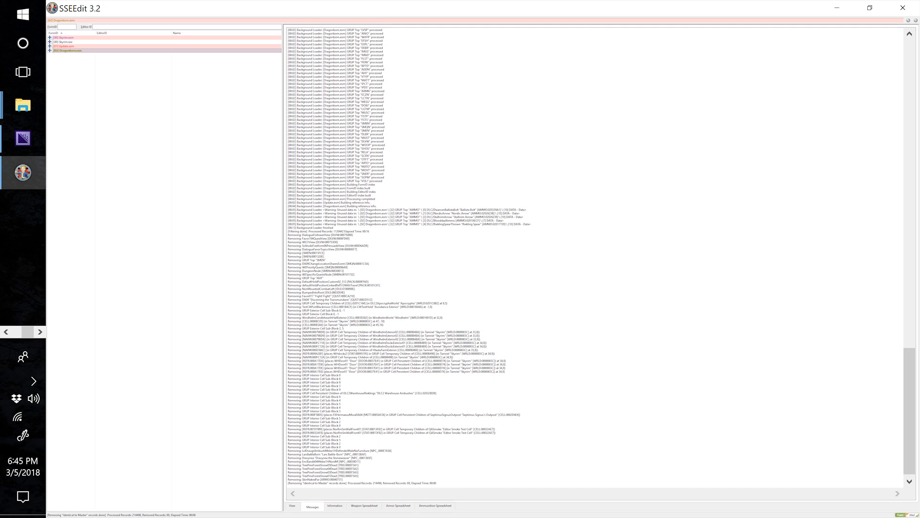
Undelete and disable references in Dragonborn.esm, and close SSEEdit with the changes to the file saved.
right_click(90, 50)
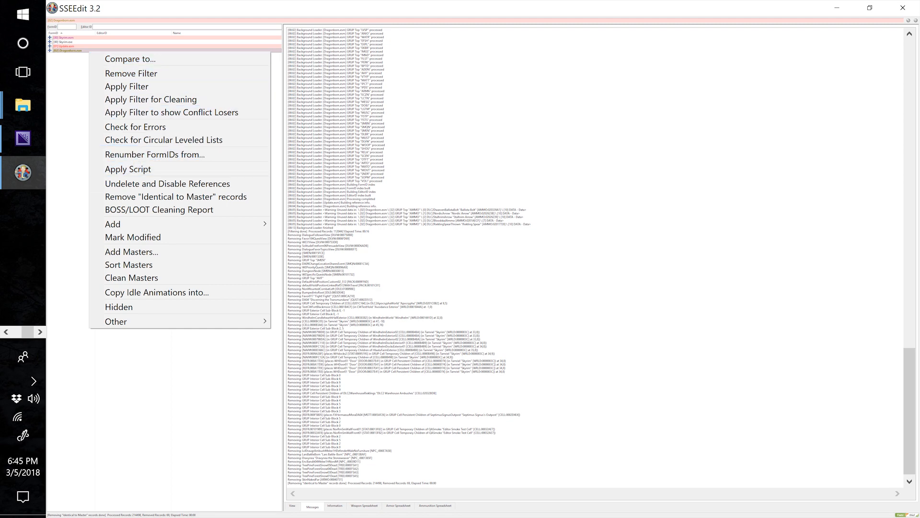
click(167, 184)
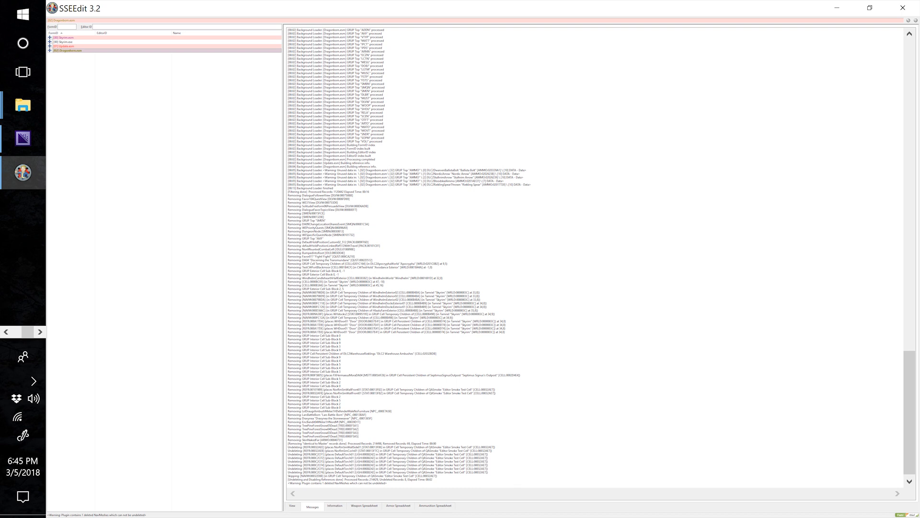
click(903, 7)
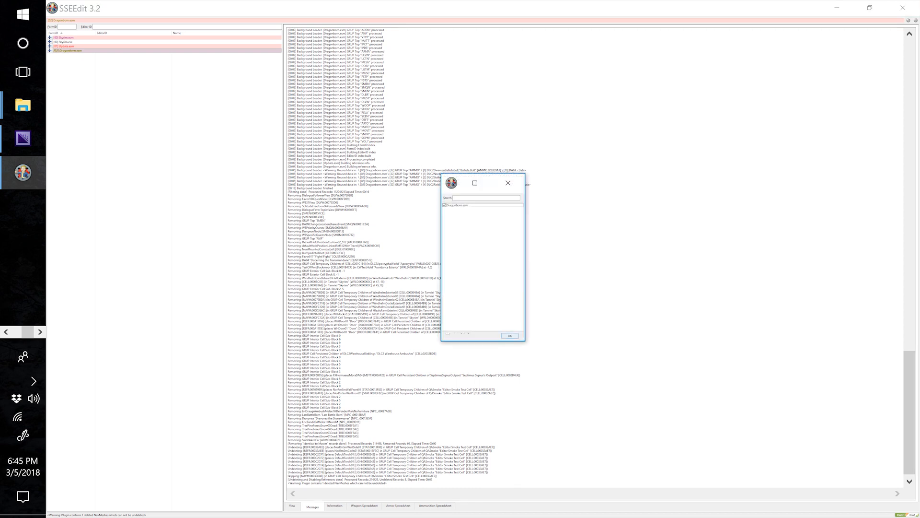
key(Return)
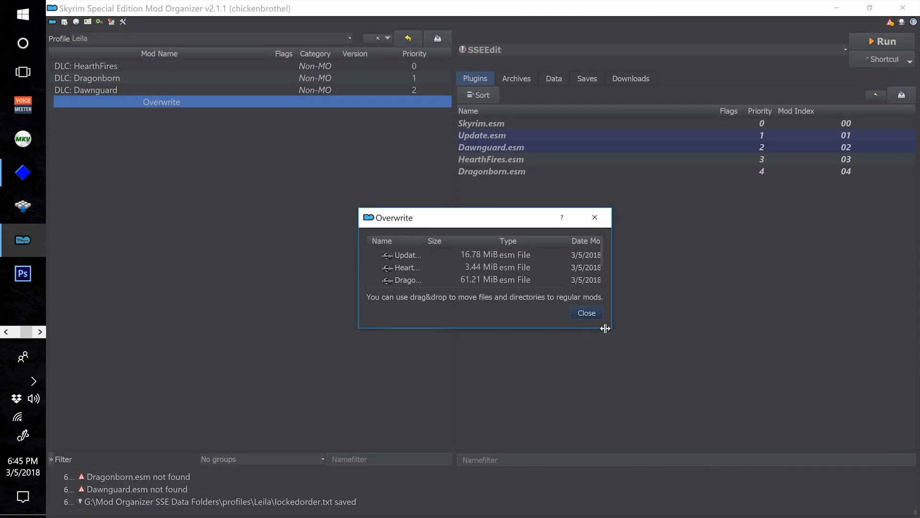
Examine the master files and backup folder listed in the enlarged Overwrite window, and close it.
drag(608, 330, 825, 414)
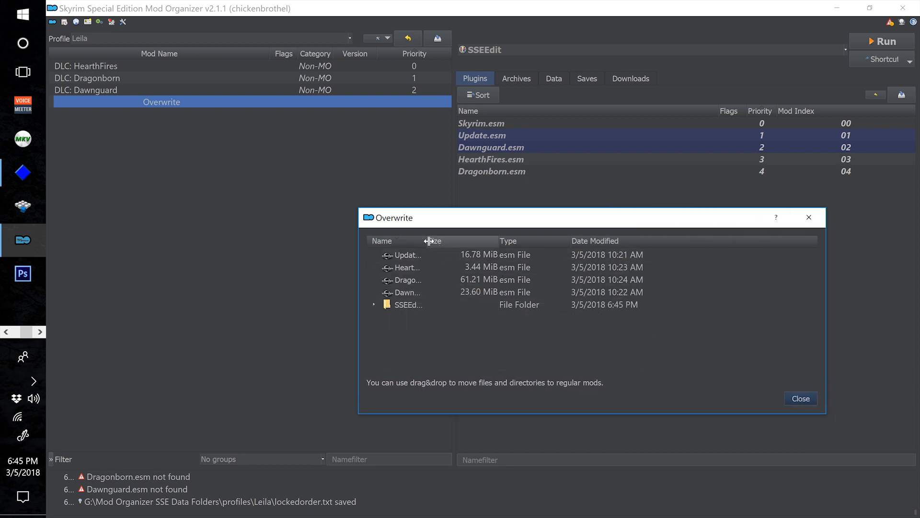
drag(429, 241, 573, 241)
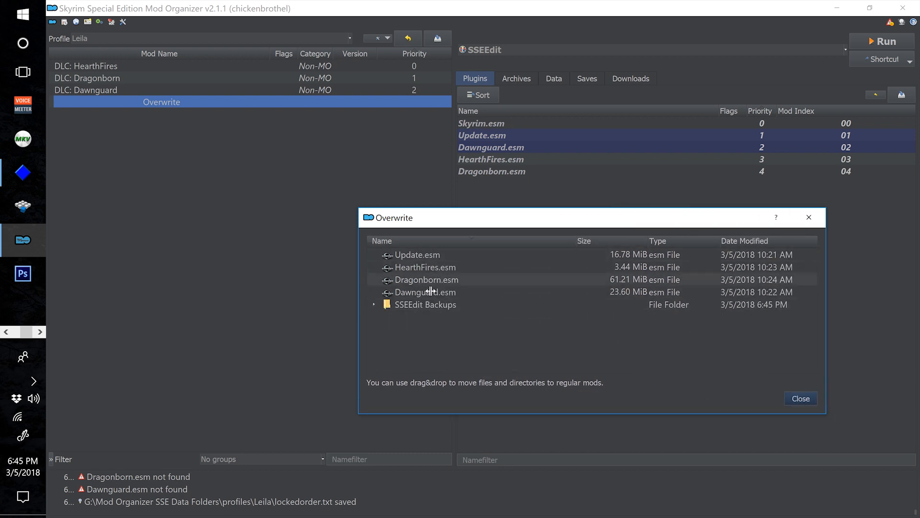
click(802, 399)
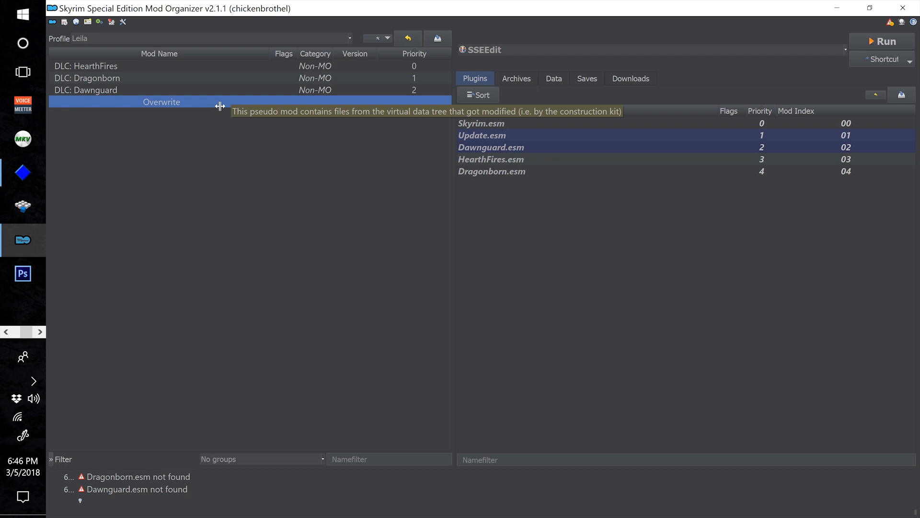
Move all Overwrite files into a new mod named "Cleaned ESMs" and enable that mod.
right_click(226, 102)
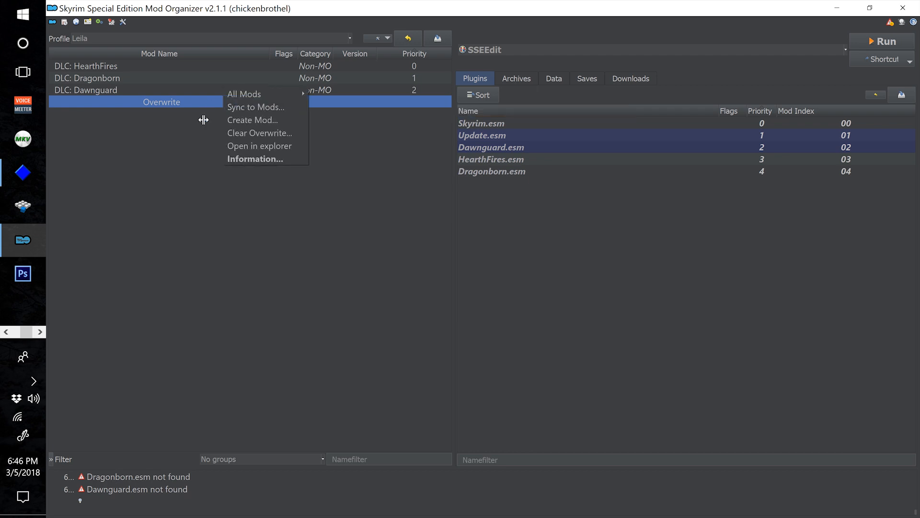
click(160, 107)
right_click(211, 109)
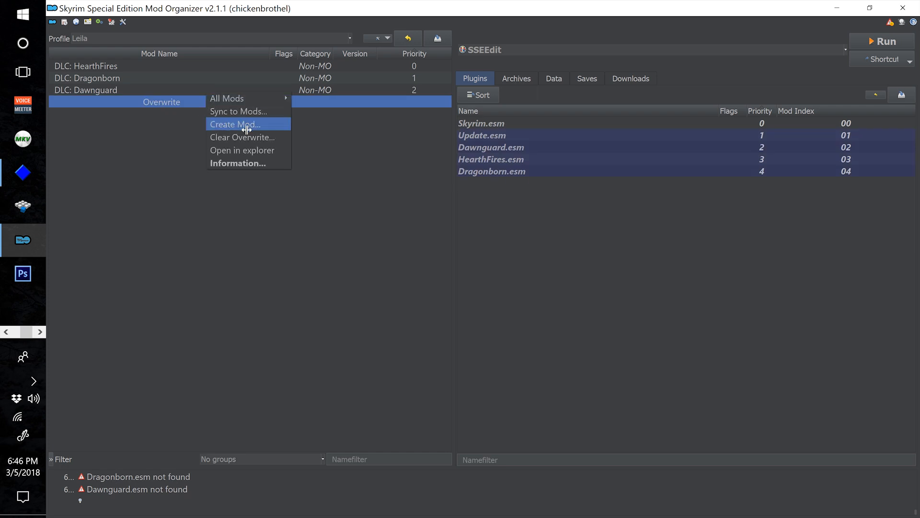
click(274, 130)
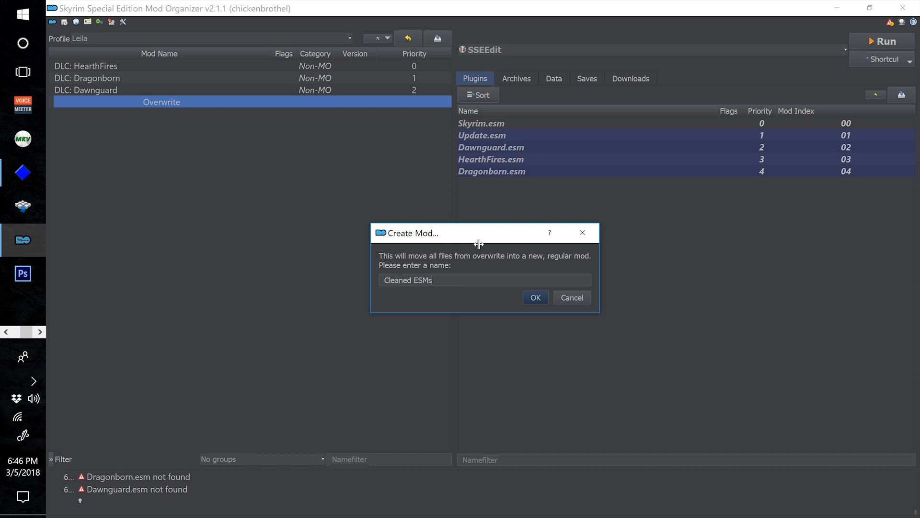
click(545, 302)
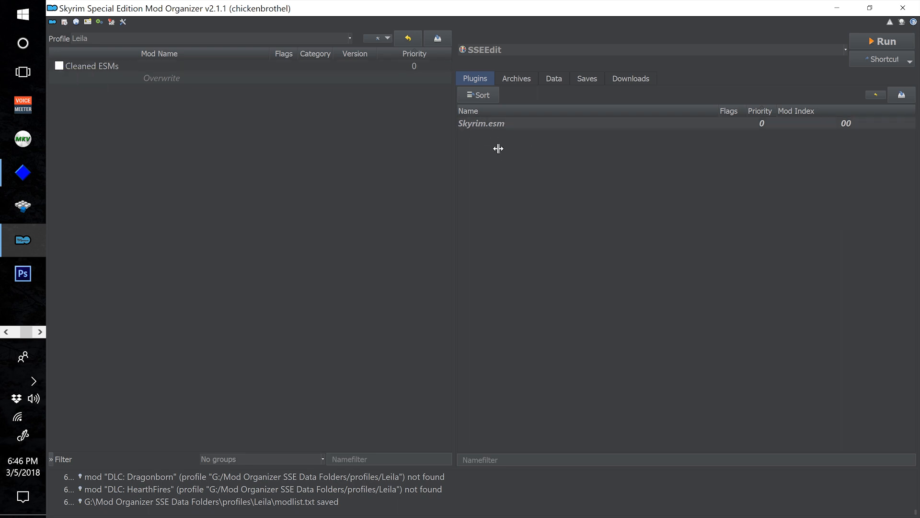
click(61, 68)
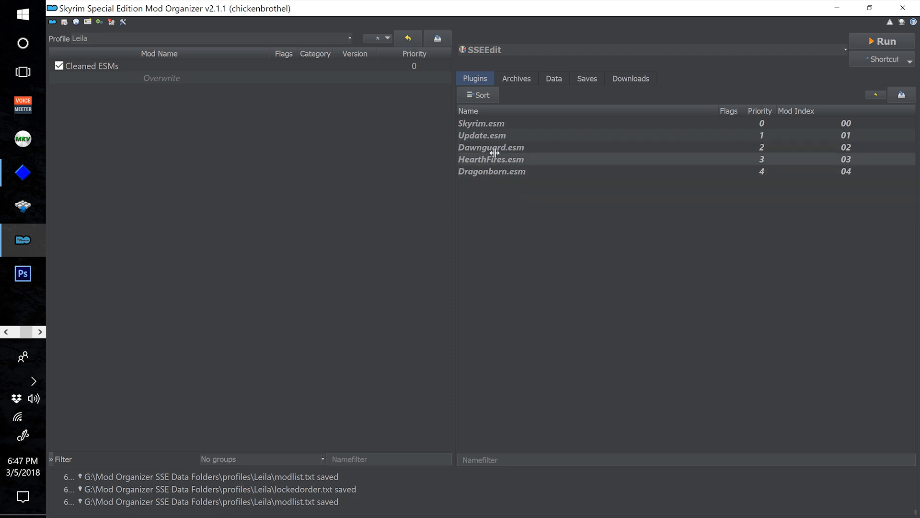
Rename the Cleaned ESMs mod to "00 Cleaned ESMs".
click(89, 69)
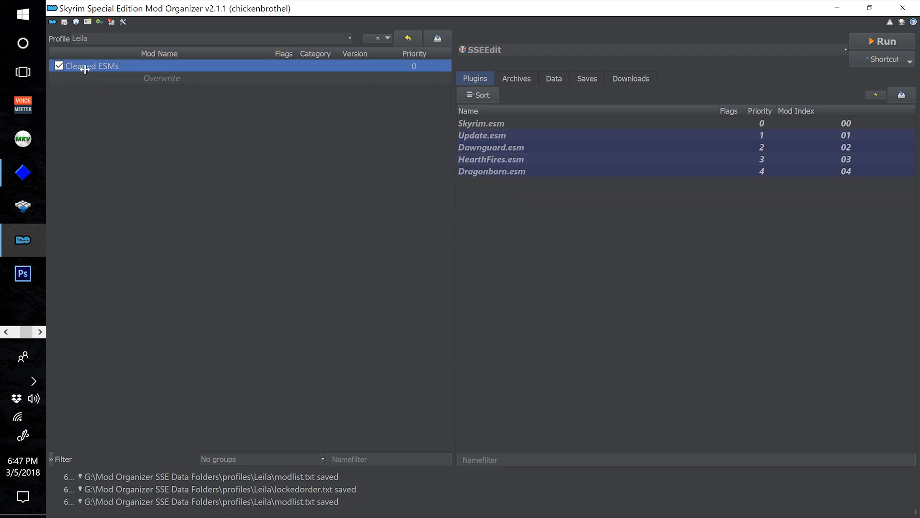
click(83, 67)
click(69, 62)
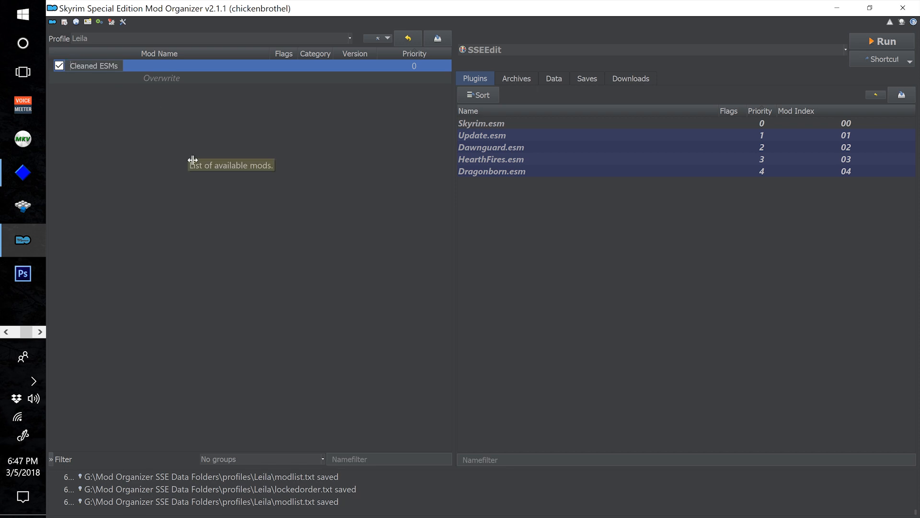
text(00)
key(Return)
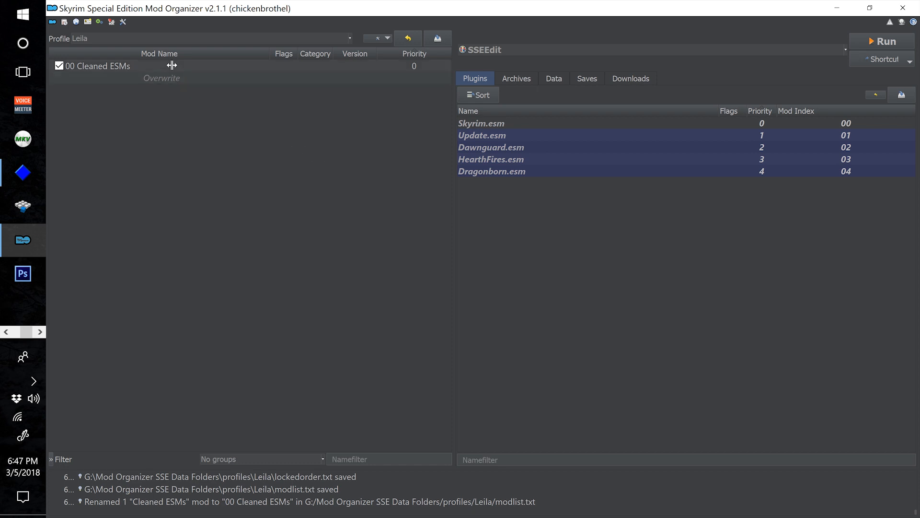
Reverse the mod list's priority order and restore the order that keeps Overwrite below 00 Cleaned ESMs.
click(117, 68)
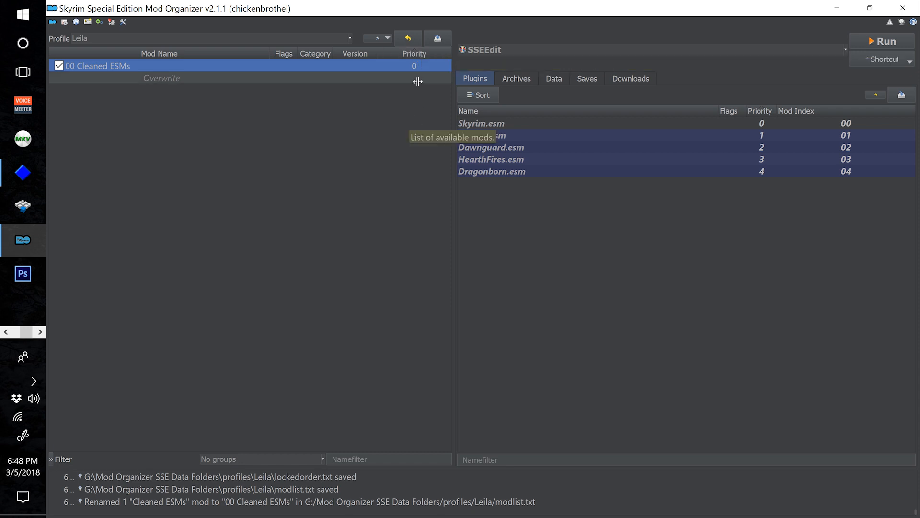
click(415, 54)
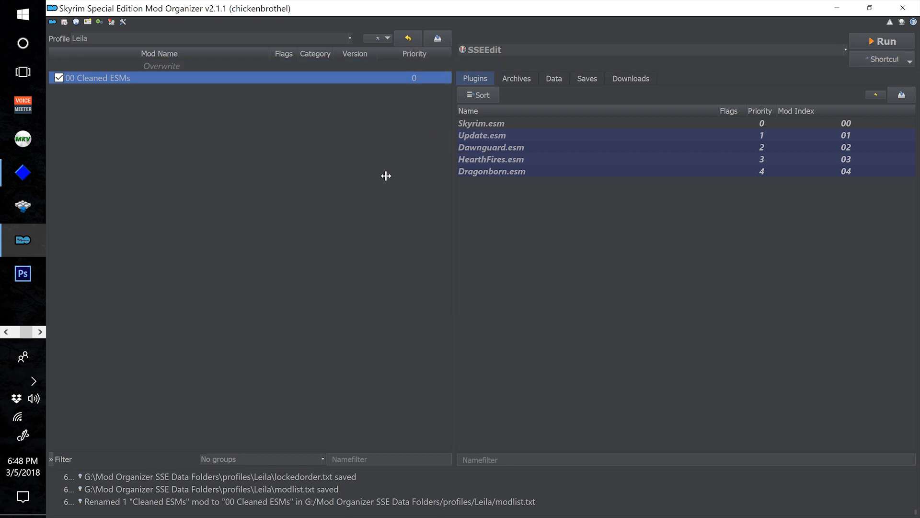
click(228, 54)
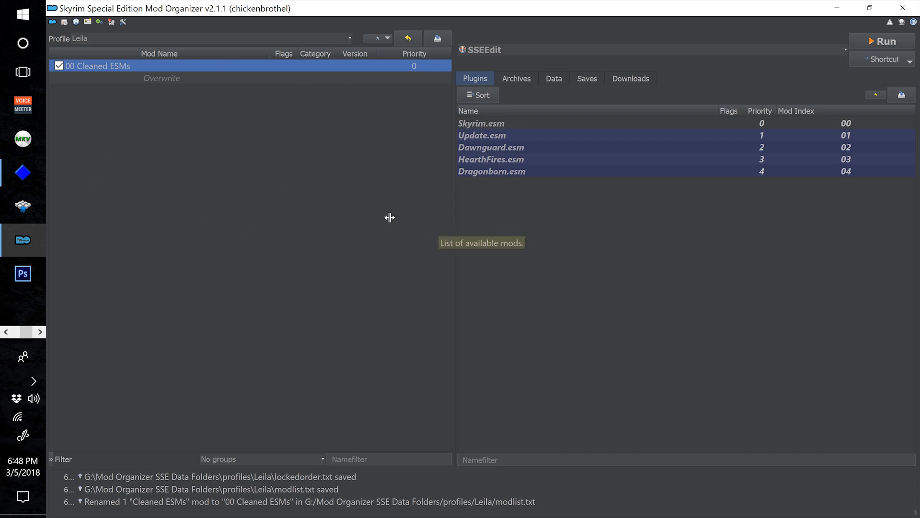
click(530, 220)
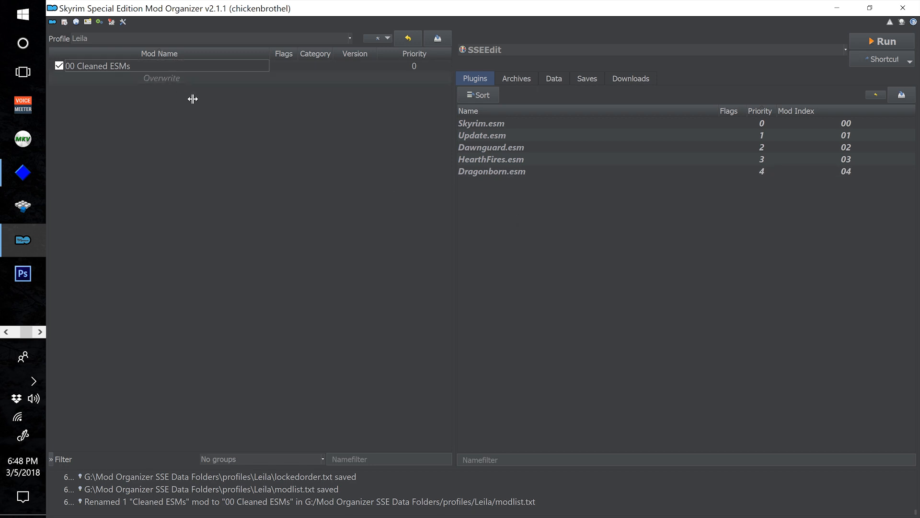
click(214, 123)
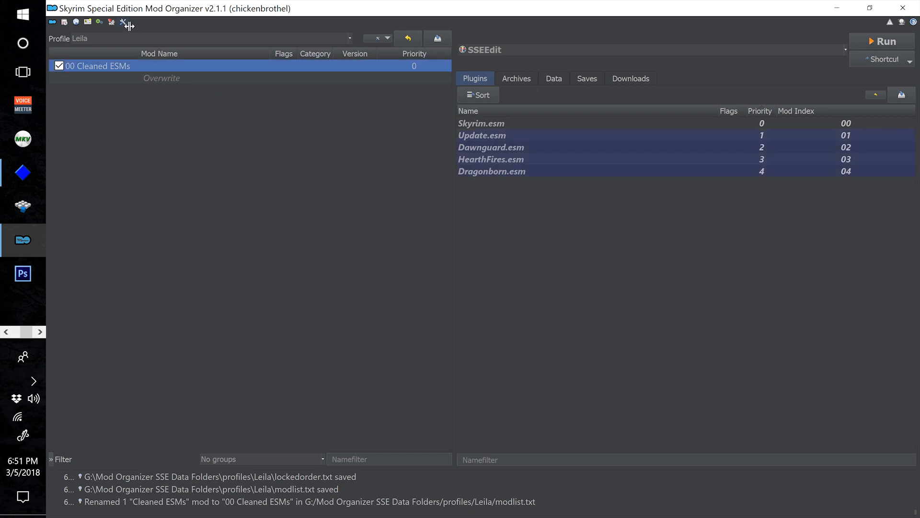
Associate Mod Organizer with Nexus "Download with manager" links in the Nexus settings, and enlarge the Settings window.
click(127, 24)
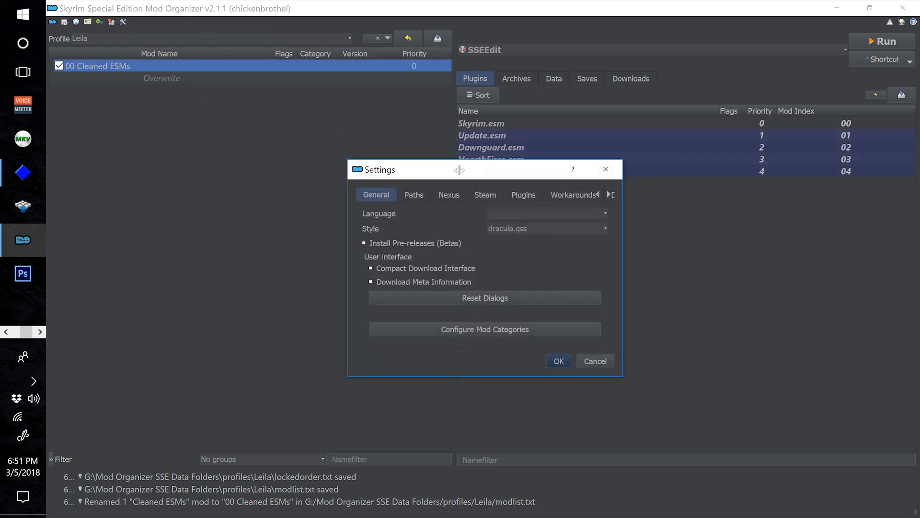
drag(459, 170, 385, 115)
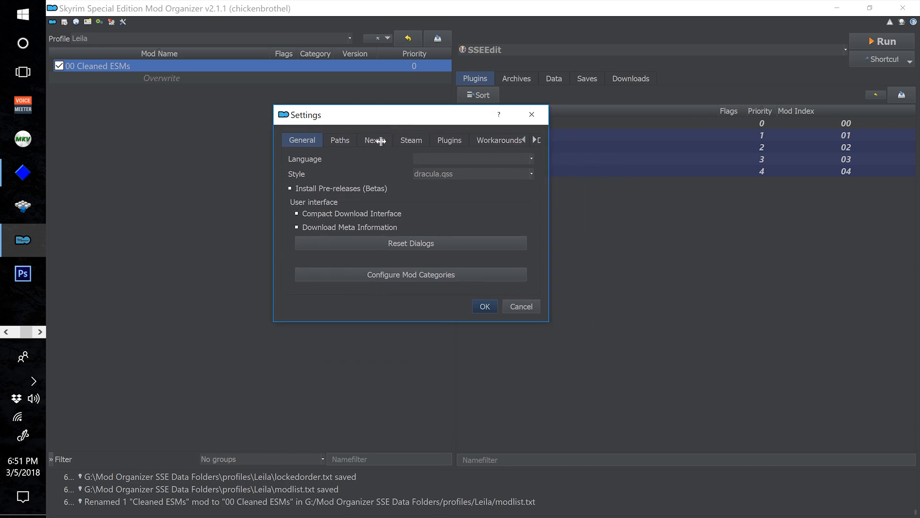
click(383, 139)
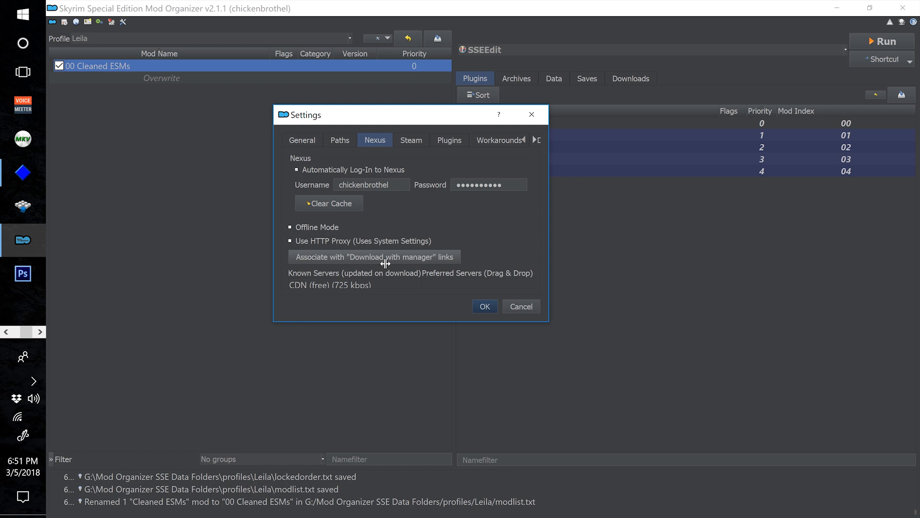
click(386, 259)
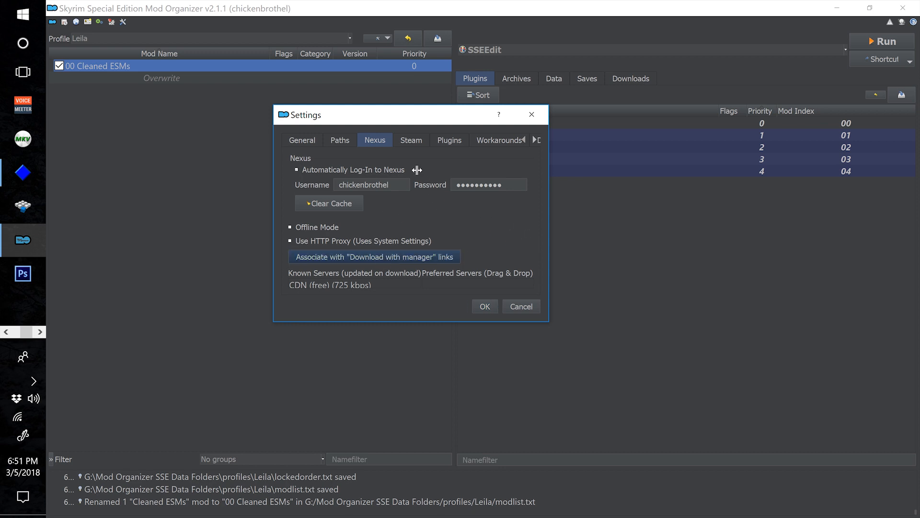
drag(403, 121, 366, 113)
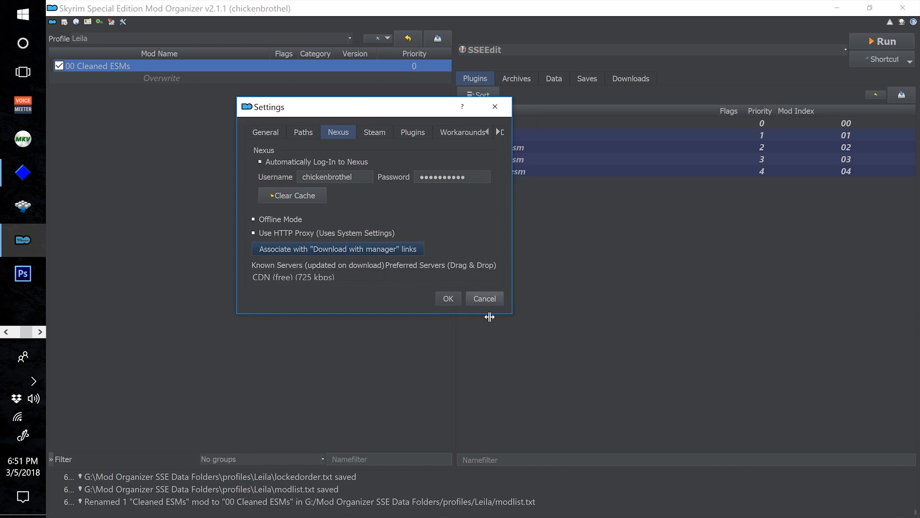
drag(512, 313, 621, 388)
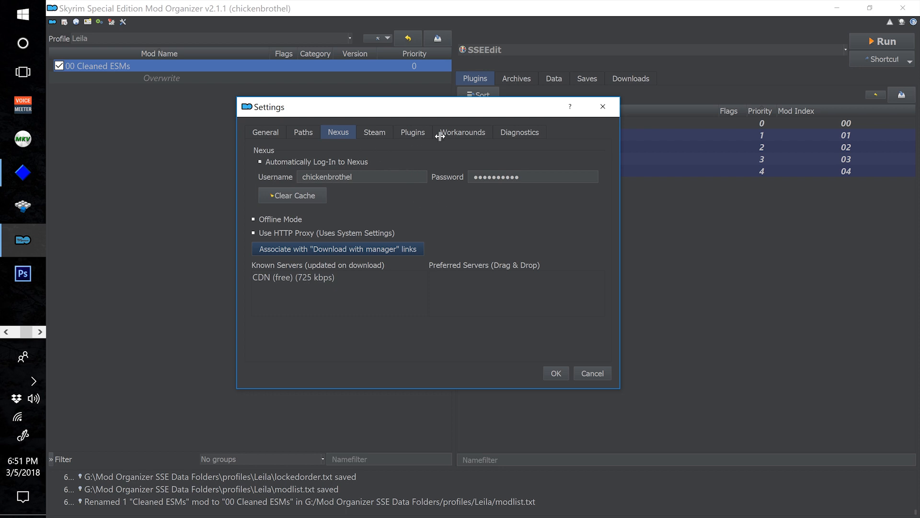
Look through the list of installed plugins and installers in the Mod Organizer settings.
click(421, 133)
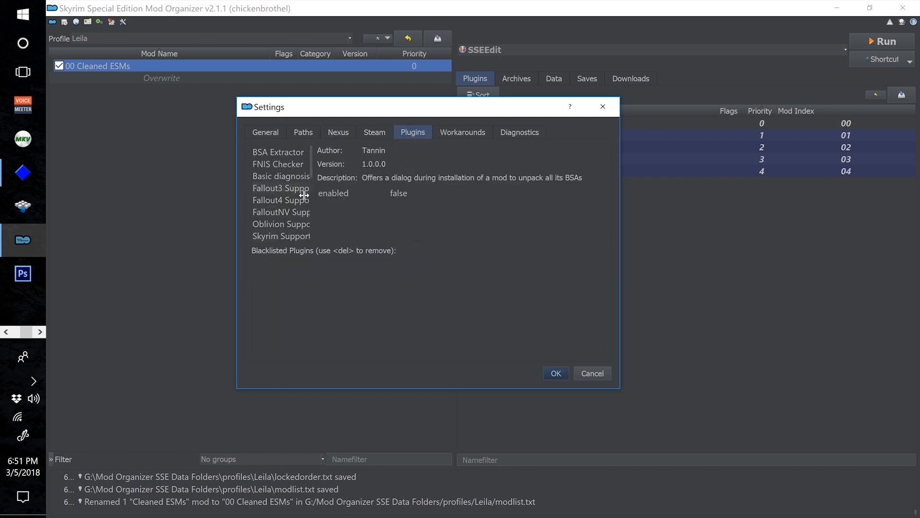
scroll(304, 195, down, 3)
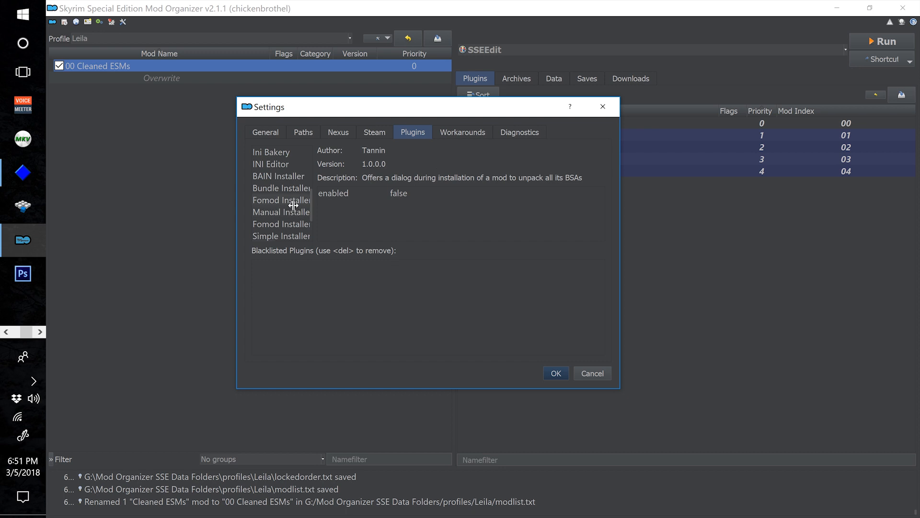
click(293, 205)
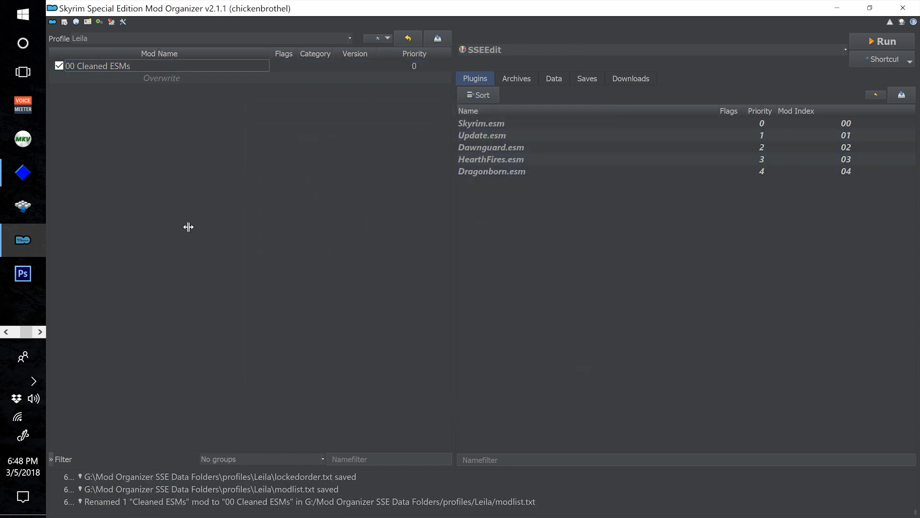
Switch to Chrome, search Nexus Mods for "lanterns" and open the Lanterns of Skyrim SE mod page.
click(7, 334)
click(7, 334)
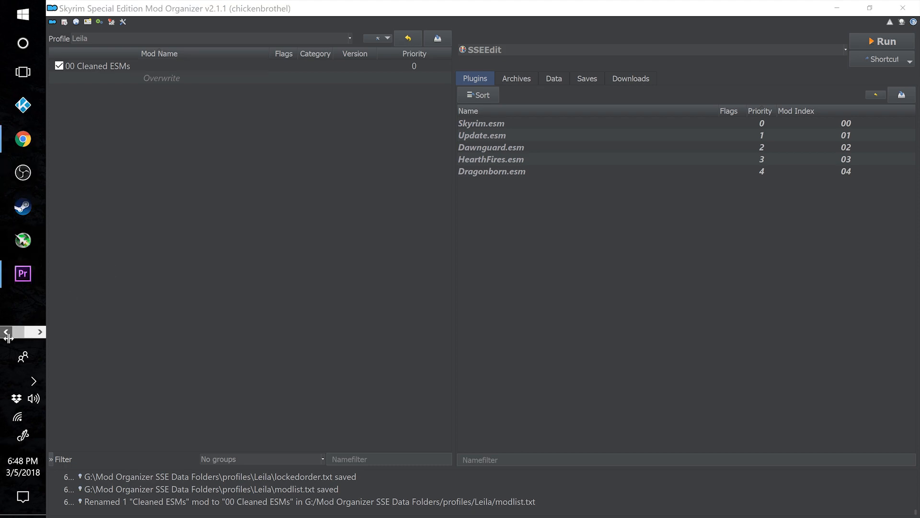
click(35, 147)
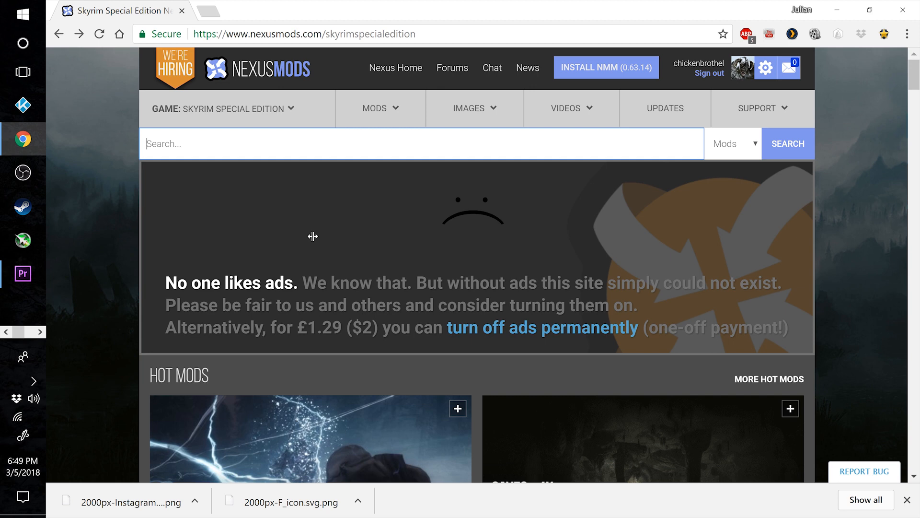
text(I)
text(anterns)
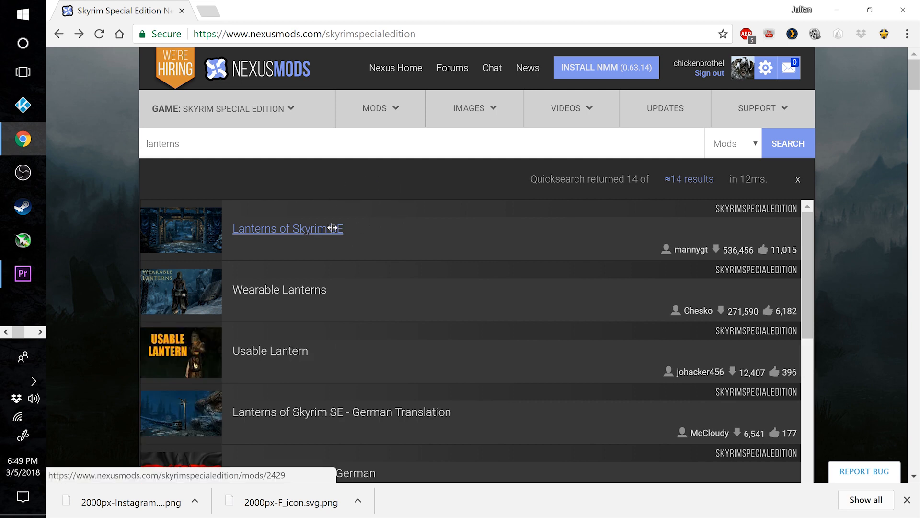
click(241, 144)
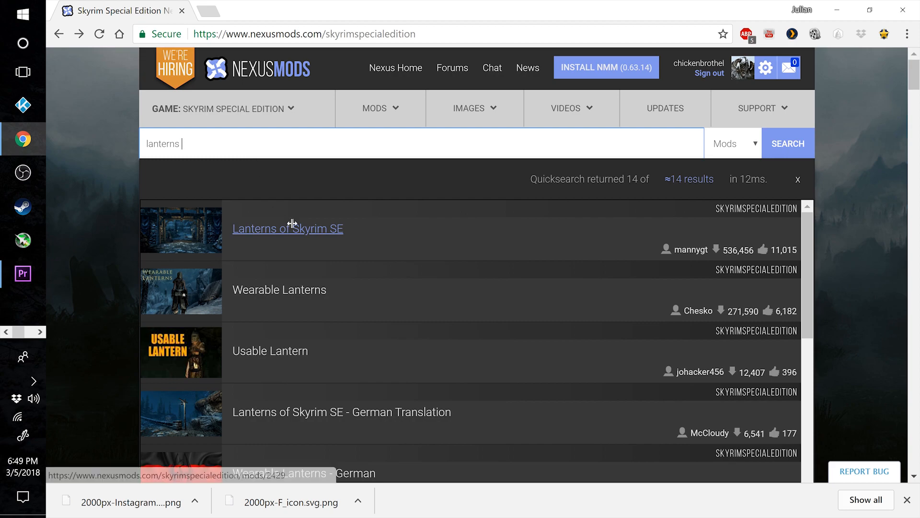
click(305, 230)
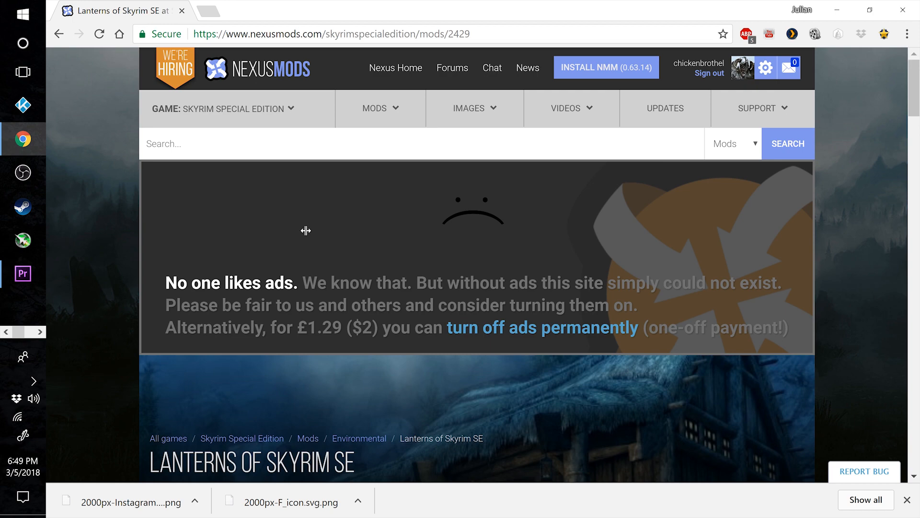
Open the files of the Lanterns of Skyrim SE mod and check the site's game selection.
scroll(144, 306, down, 8)
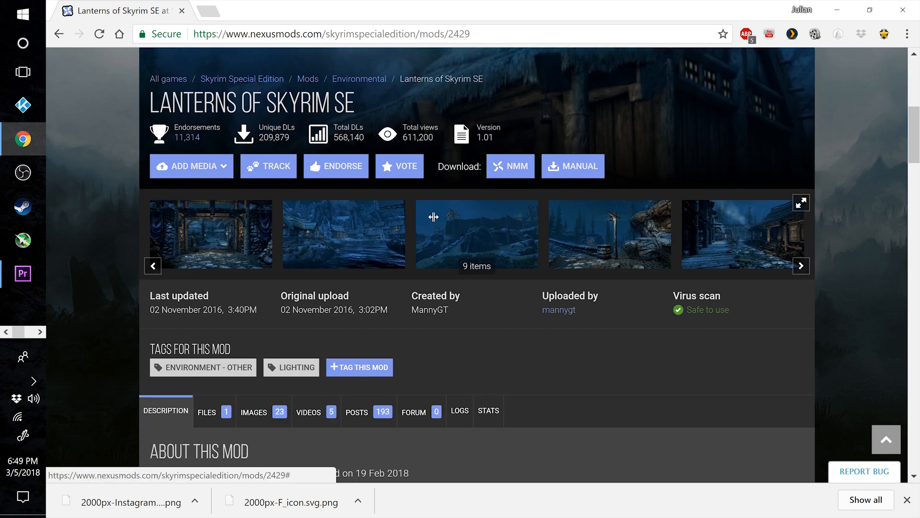
scroll(620, 298, down, 2)
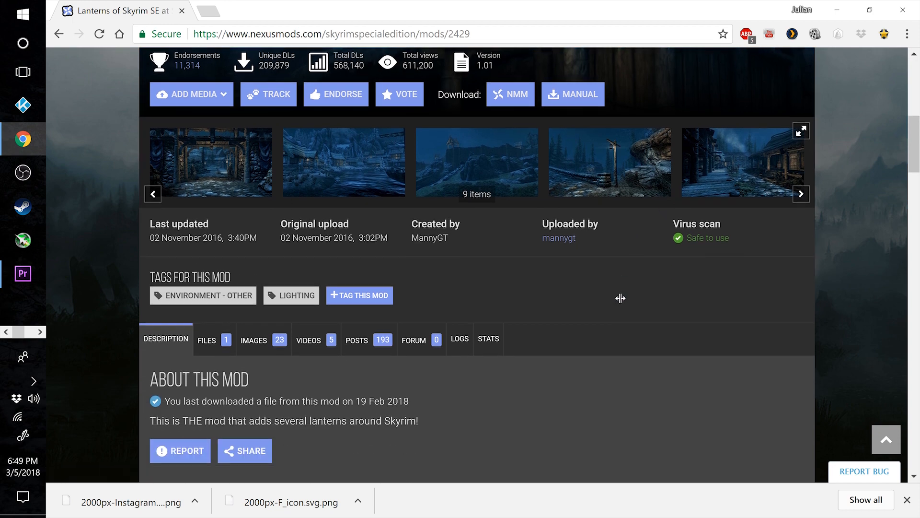
click(222, 342)
scroll(506, 260, down, 3)
scroll(506, 259, up, 8)
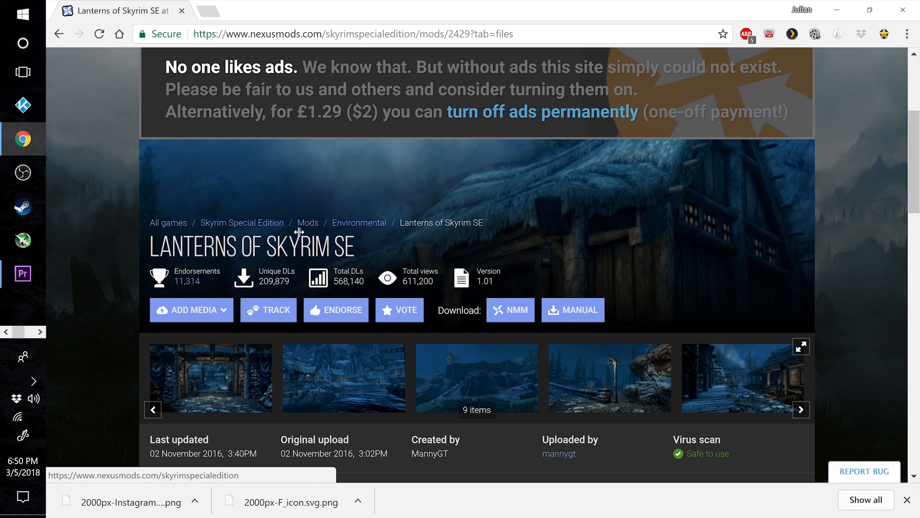
scroll(300, 232, up, 5)
mouse_move(285, 114)
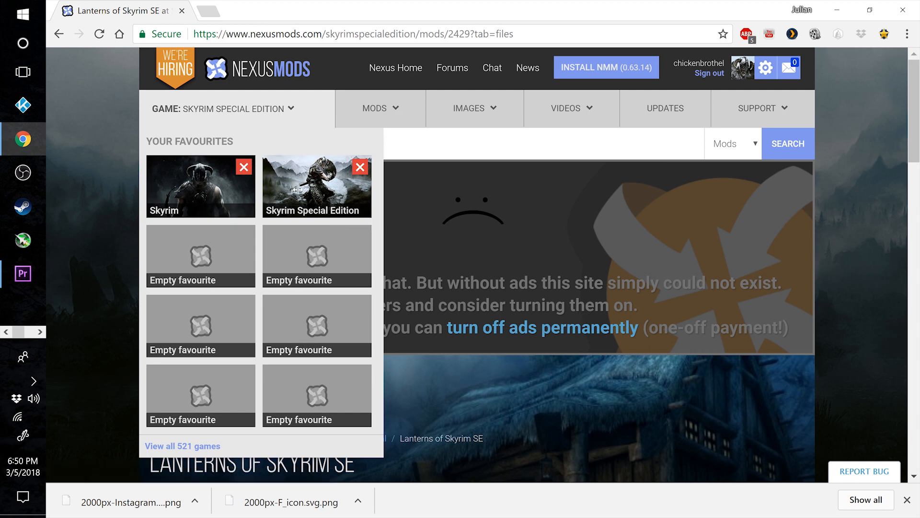
Download the Lanterns of Skyrim SE main file with the mod manager, allowing NXM Link Proxy to open.
scroll(229, 324, down, 8)
scroll(229, 324, down, 3)
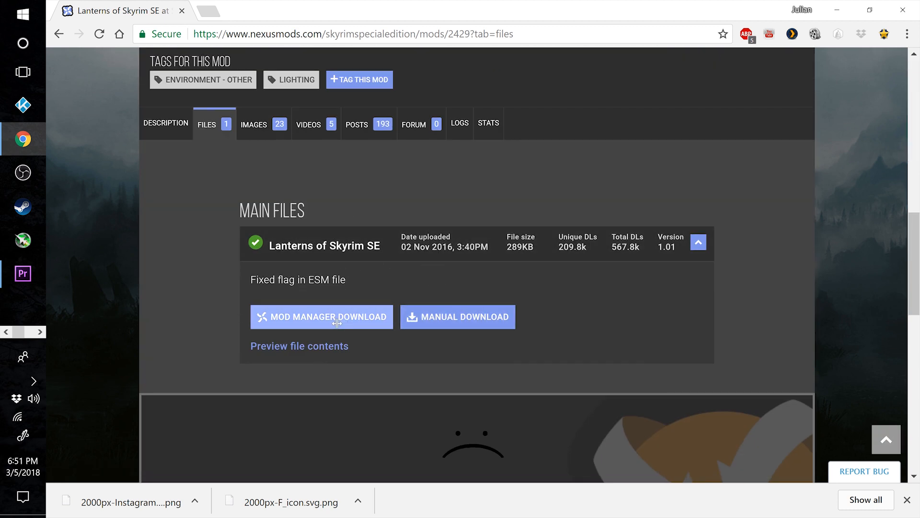
click(327, 323)
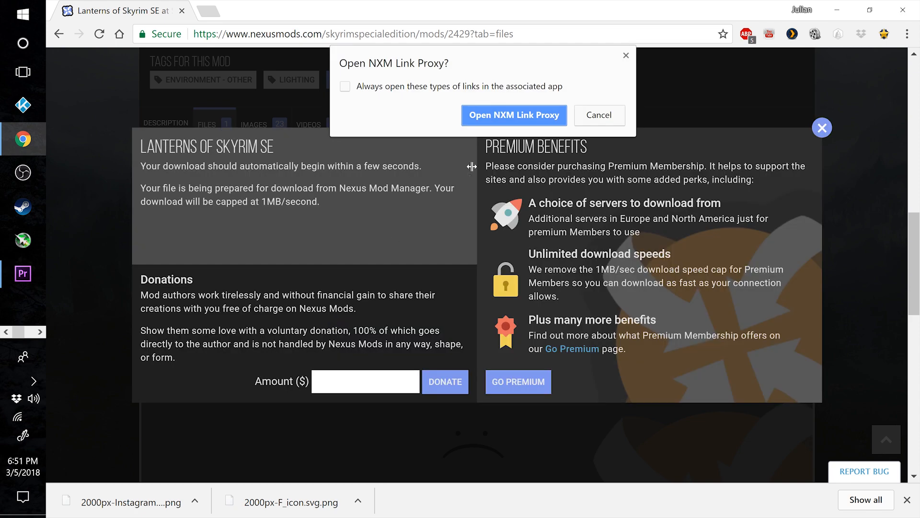
click(509, 116)
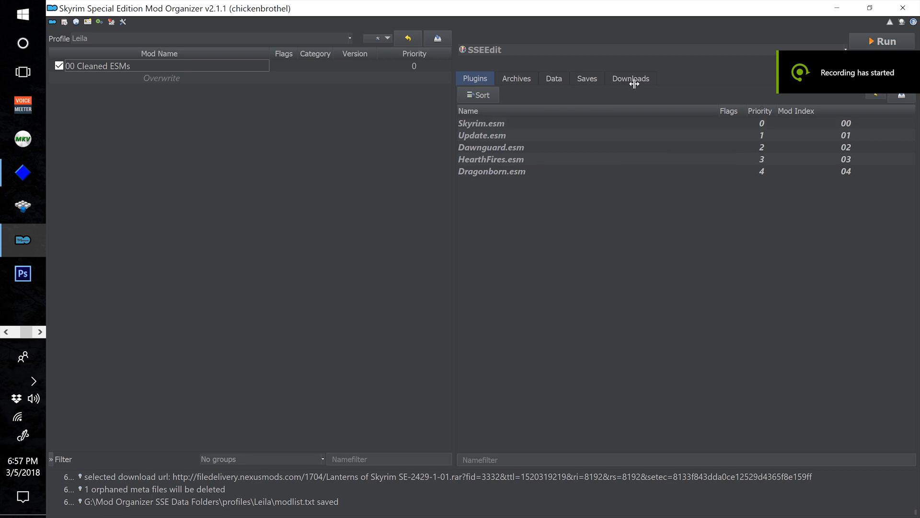
Install the downloaded Lanterns of Skyrim SE in Mod Organizer as "01 Lanterns of Skyrim SE" and enable it.
click(635, 84)
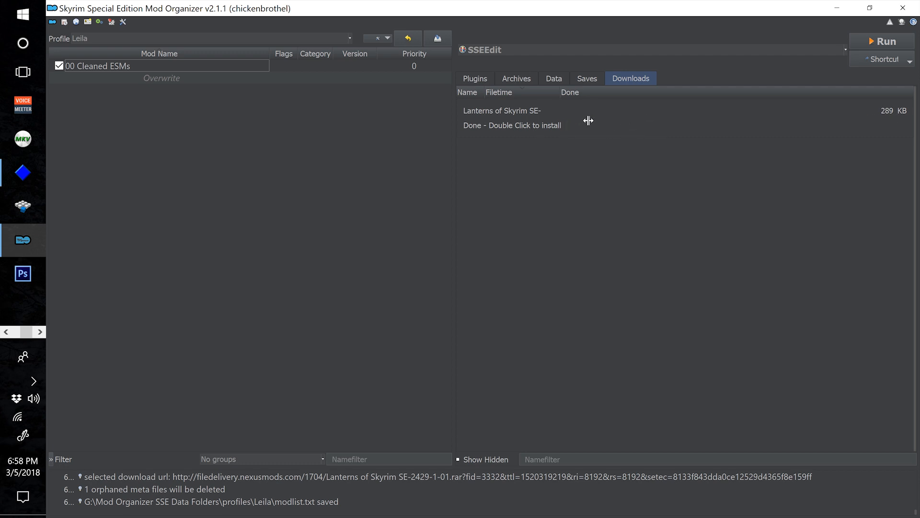
drag(589, 121, 198, 87)
double_click(554, 126)
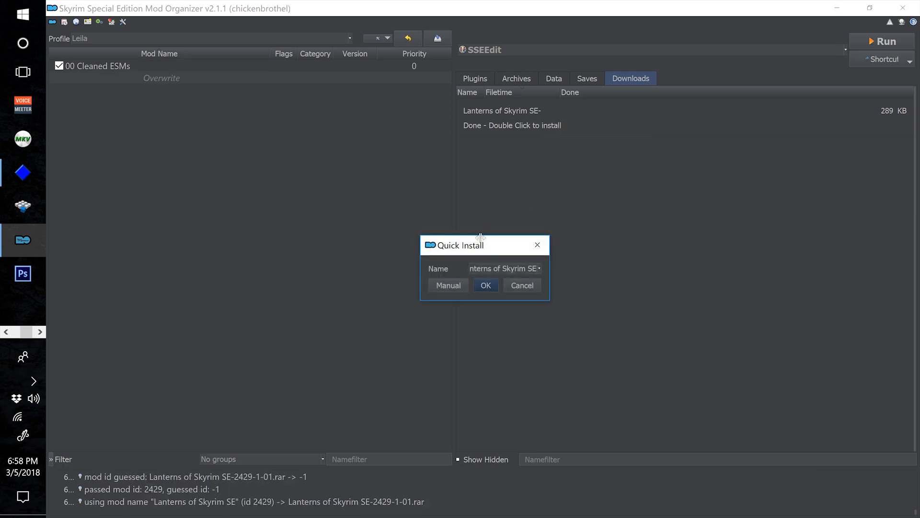
drag(478, 244, 367, 86)
drag(435, 142, 655, 278)
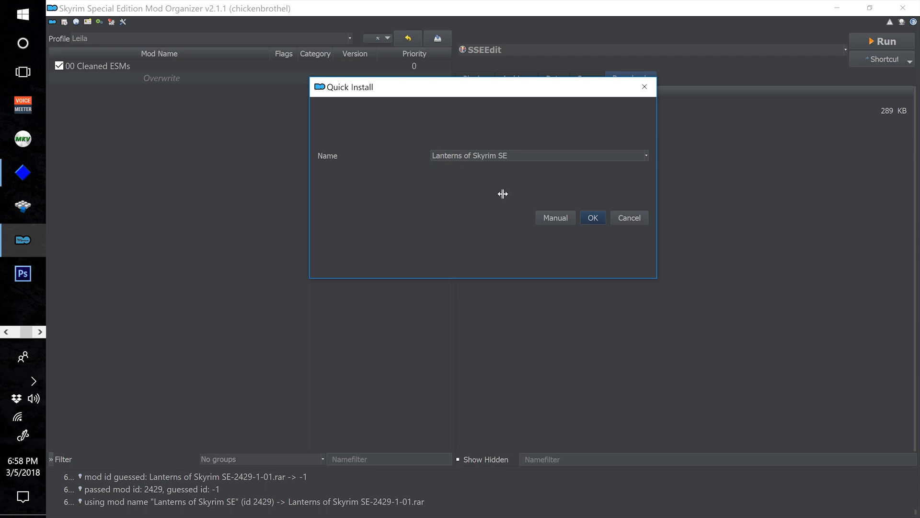
text(01)
click(600, 218)
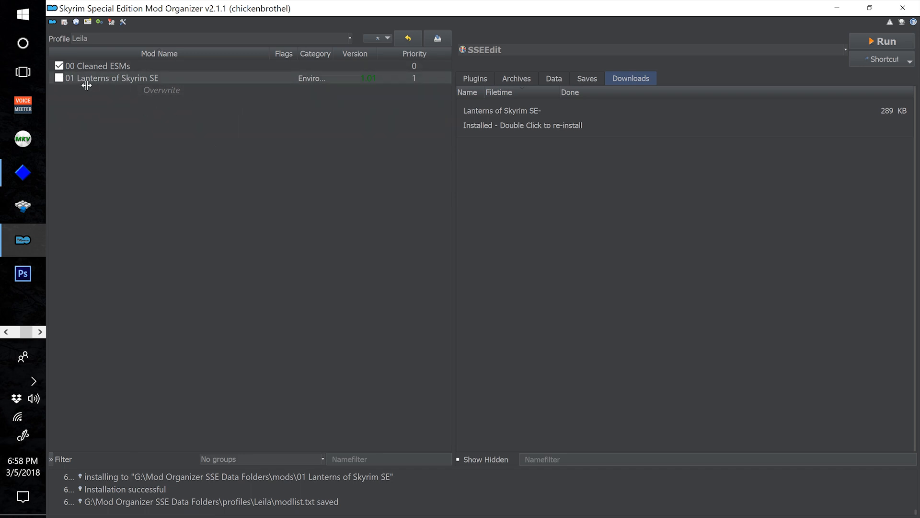
click(59, 78)
click(485, 81)
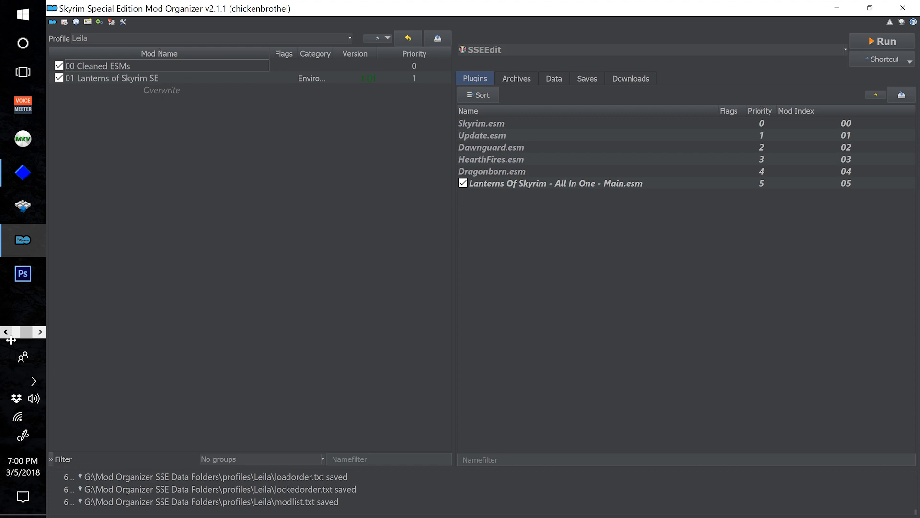
Switch to Chrome and search Nexus Mods for "septim".
drag(13, 332, 10, 340)
click(8, 334)
click(8, 334)
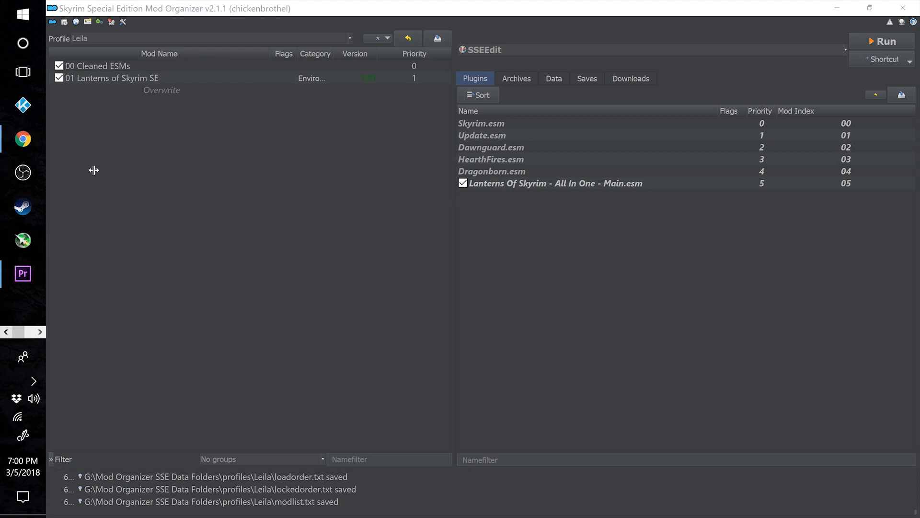
click(33, 141)
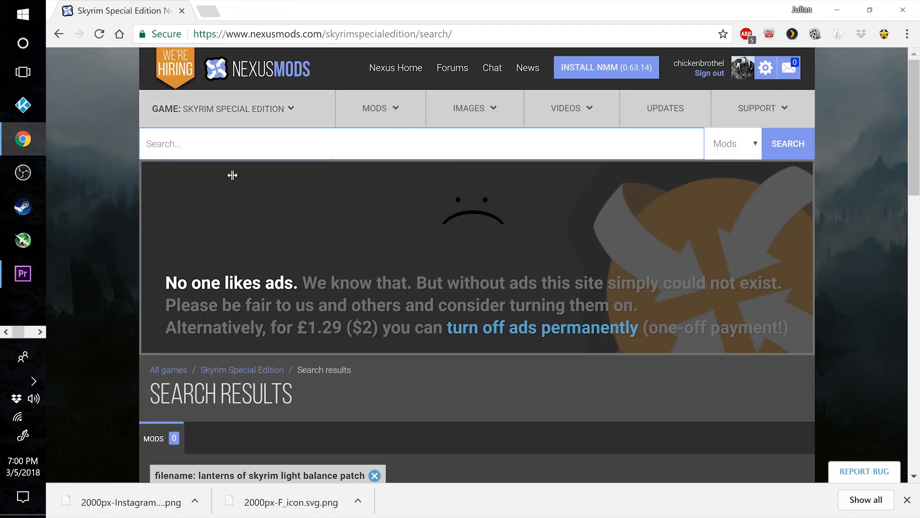
mouse_move(284, 117)
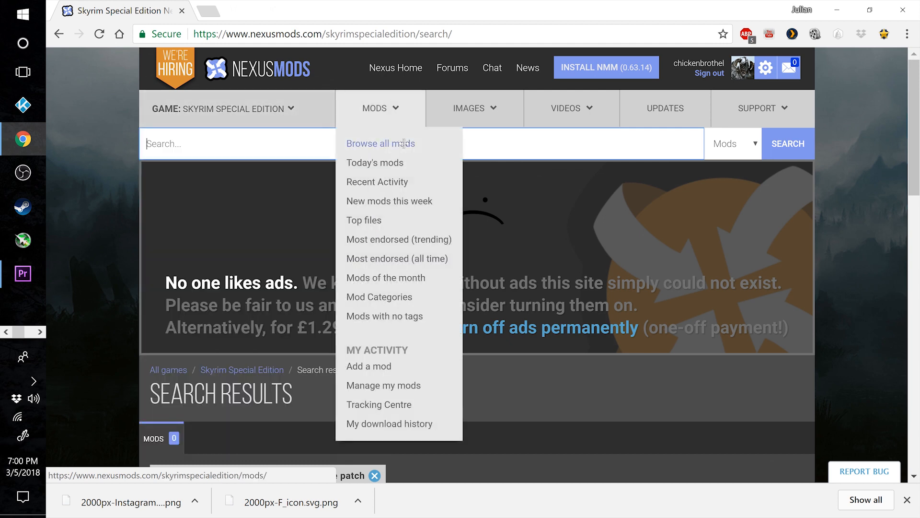
click(503, 148)
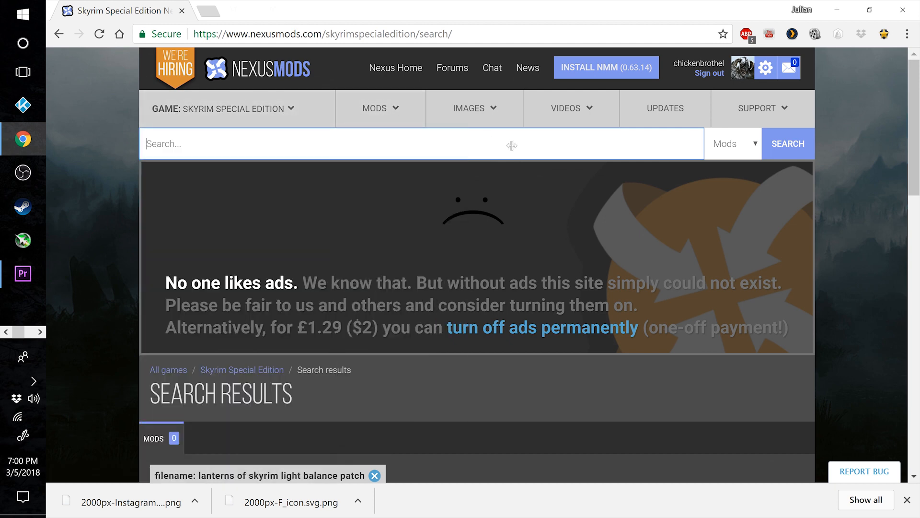
text(septim)
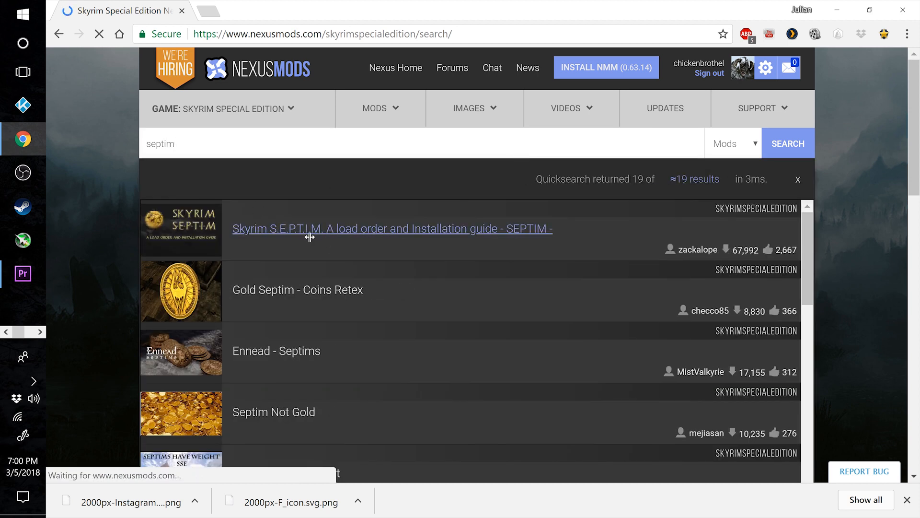
Sort the septim search results by endorsements and open the Skyrim S.E.P.T.I.M. load order and installation guide.
scroll(359, 330, down, 1)
scroll(359, 330, down, 4)
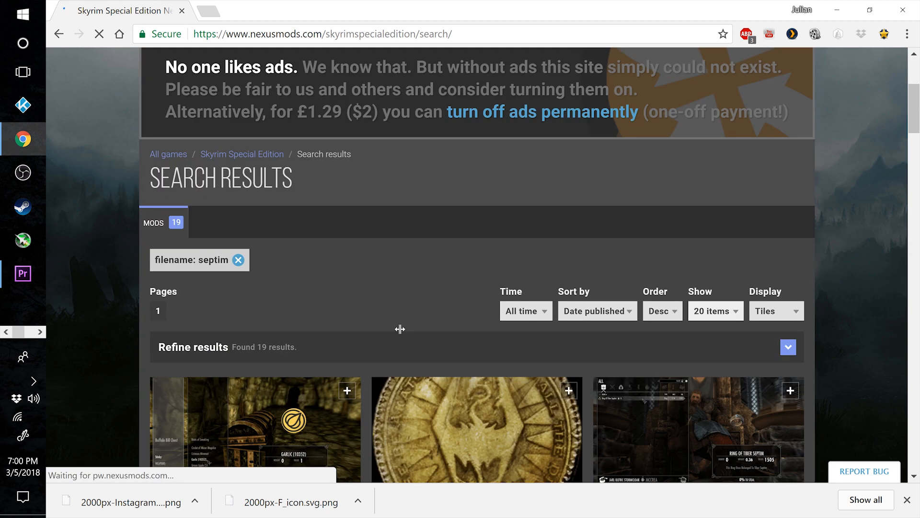
click(605, 237)
click(601, 298)
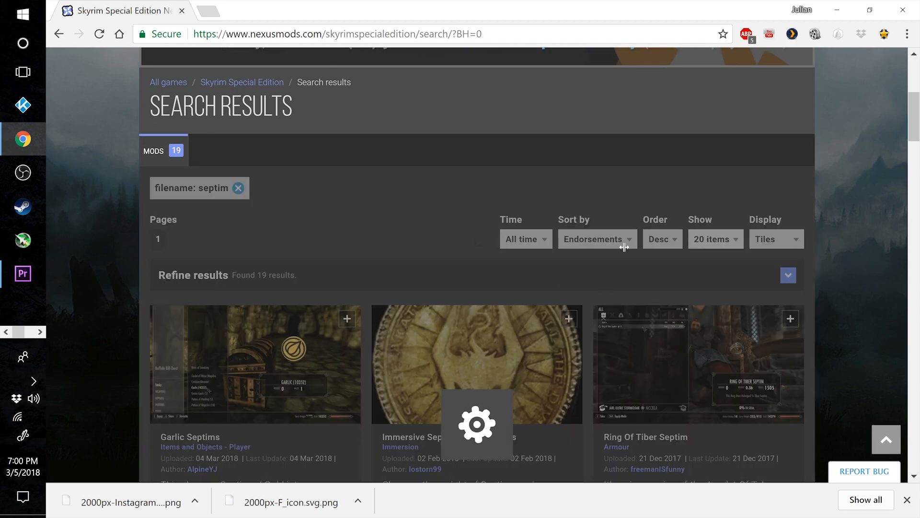
scroll(294, 412, down, 1)
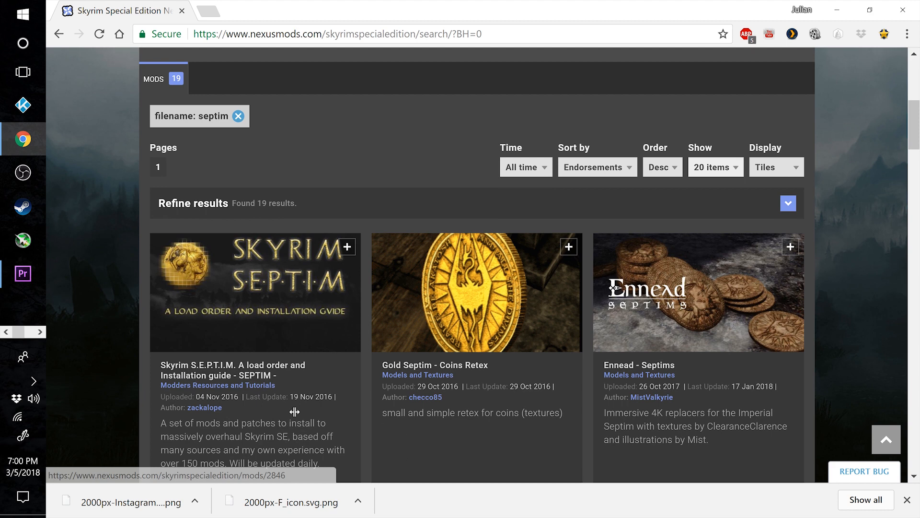
click(263, 376)
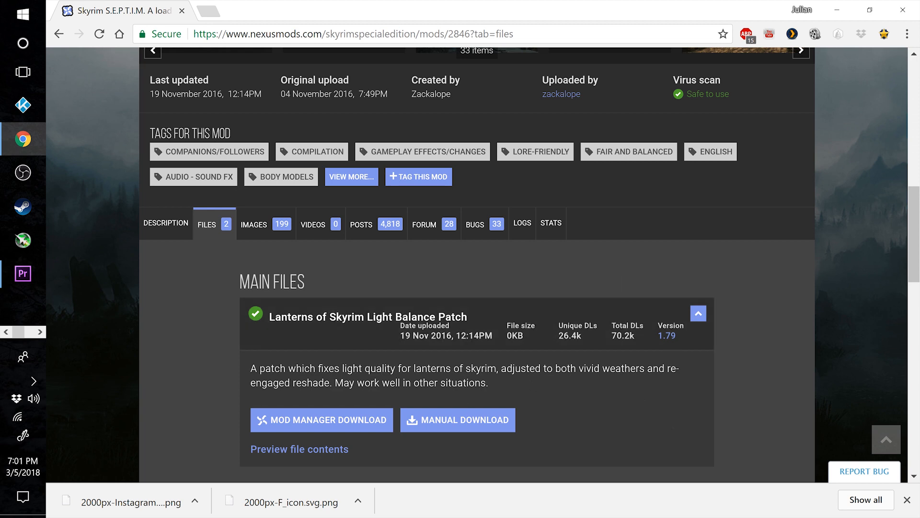
Download the Lanterns of Skyrim Light Balance Patch with the mod manager and start installing it in Mod Organizer.
click(322, 420)
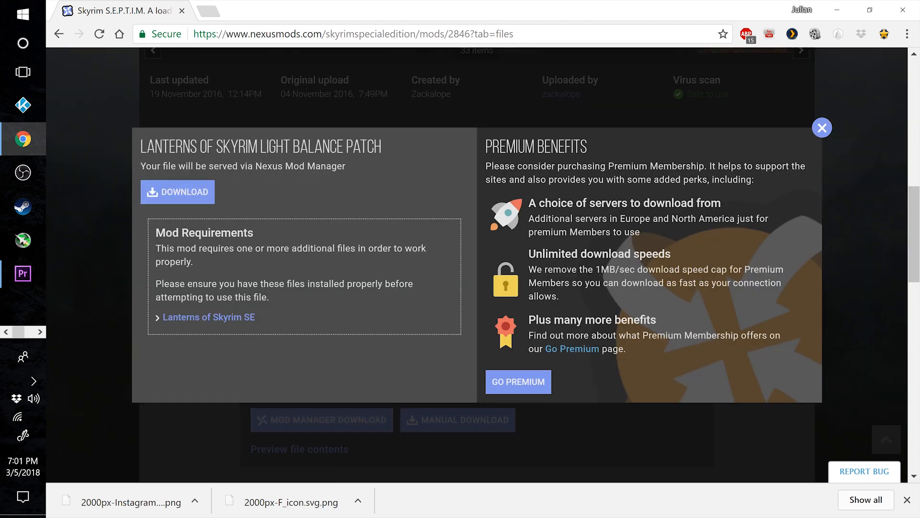
click(823, 128)
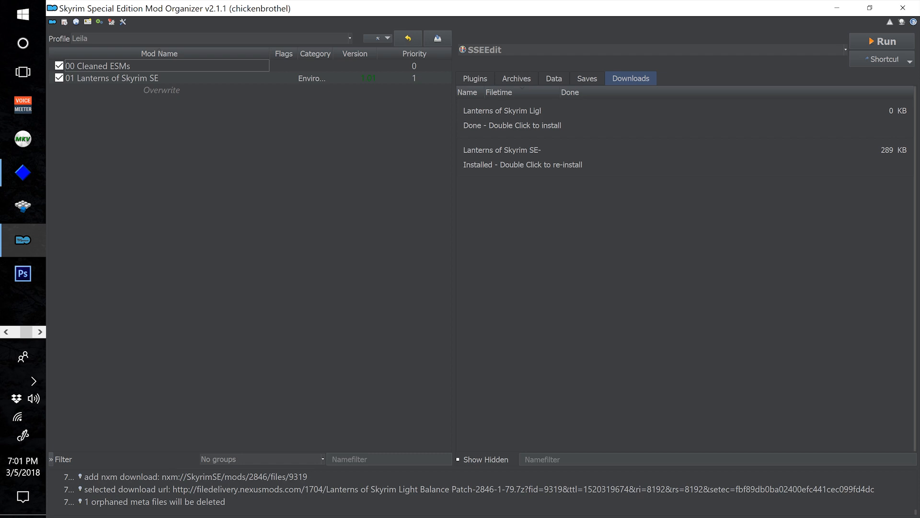
double_click(522, 113)
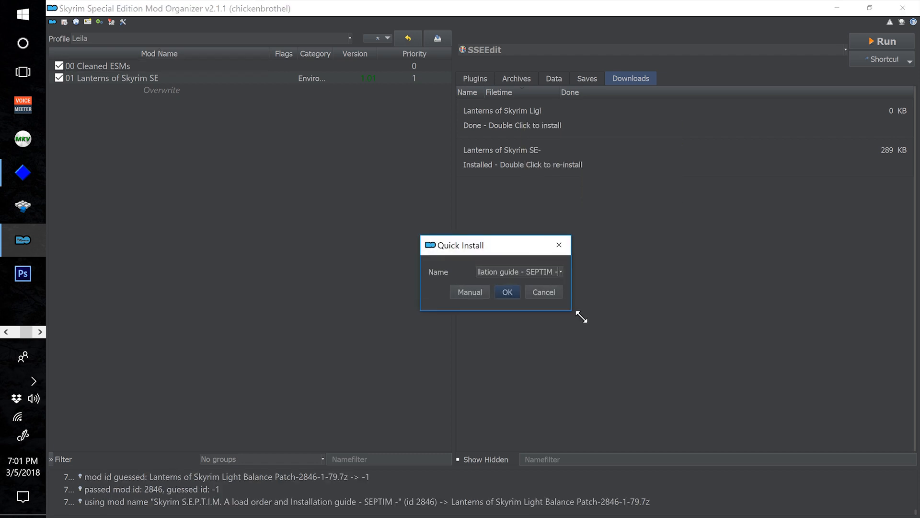
Enlarge the Quick Install dialog and choose the suggested mod name "Lanterns of Skyrim Light Balance Patch".
drag(550, 301, 774, 404)
drag(585, 303, 541, 304)
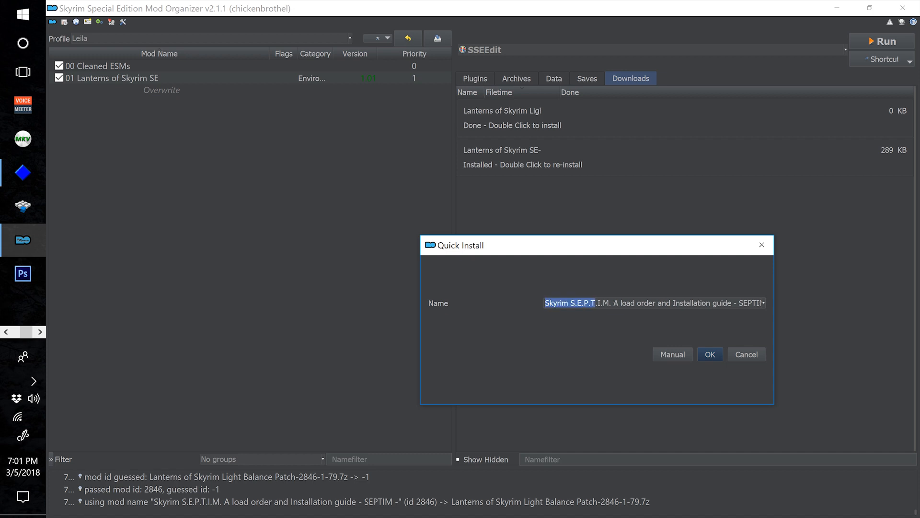
click(595, 303)
drag(611, 304, 764, 304)
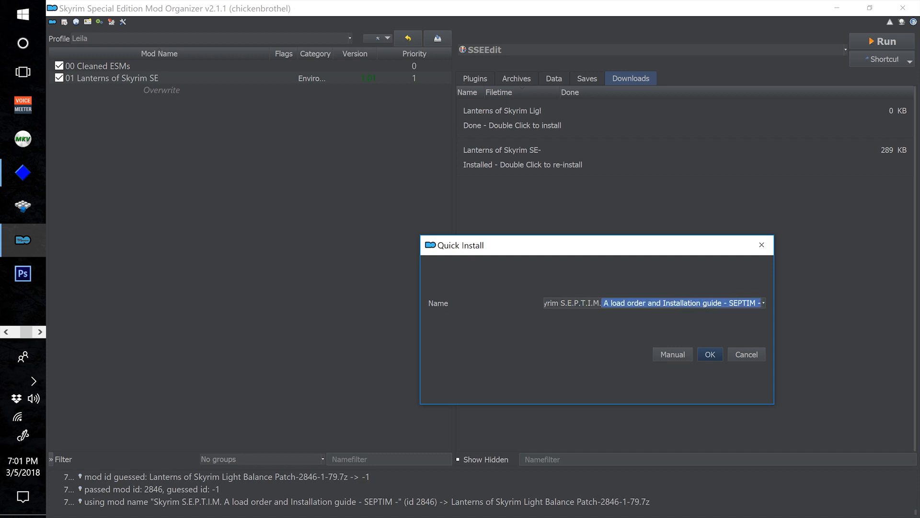
click(751, 304)
drag(663, 303, 540, 303)
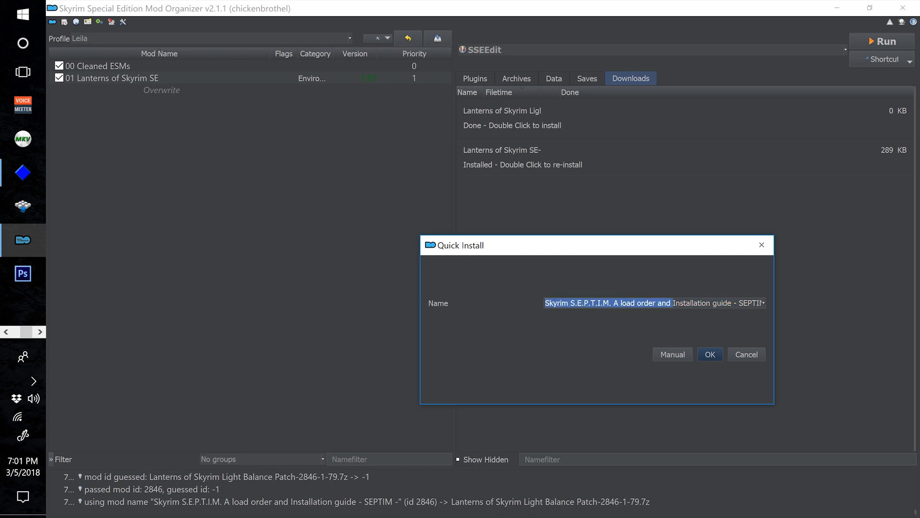
click(763, 303)
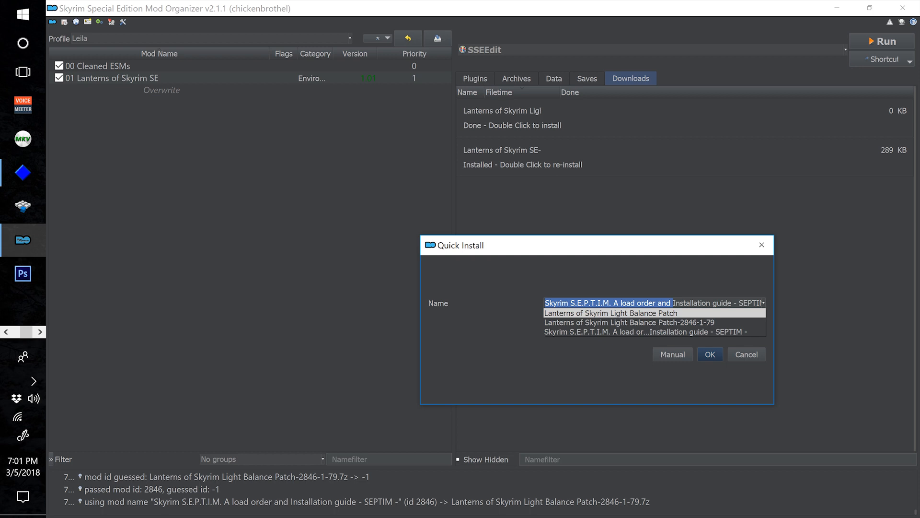
click(612, 313)
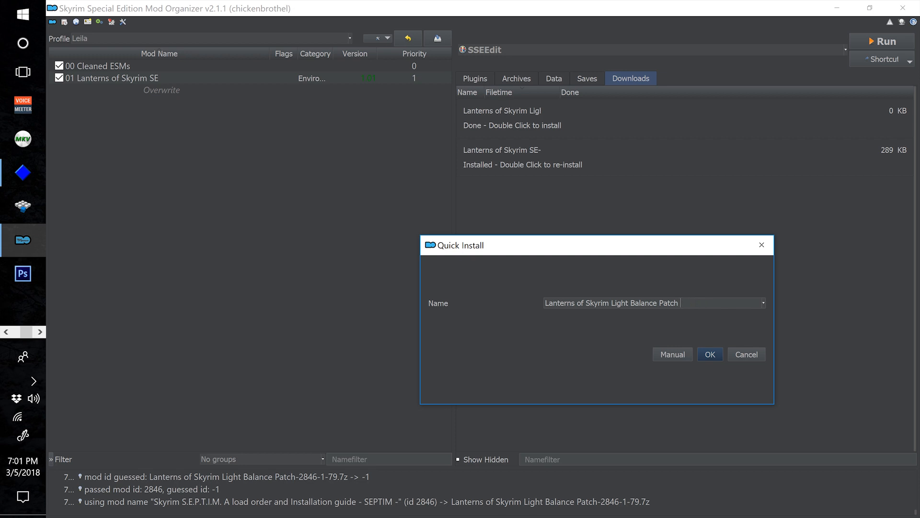
Install the patch as "02 Lanterns of Skyrim Light Balance Patch" and enable it, showing the plugin list.
drag(596, 245, 491, 205)
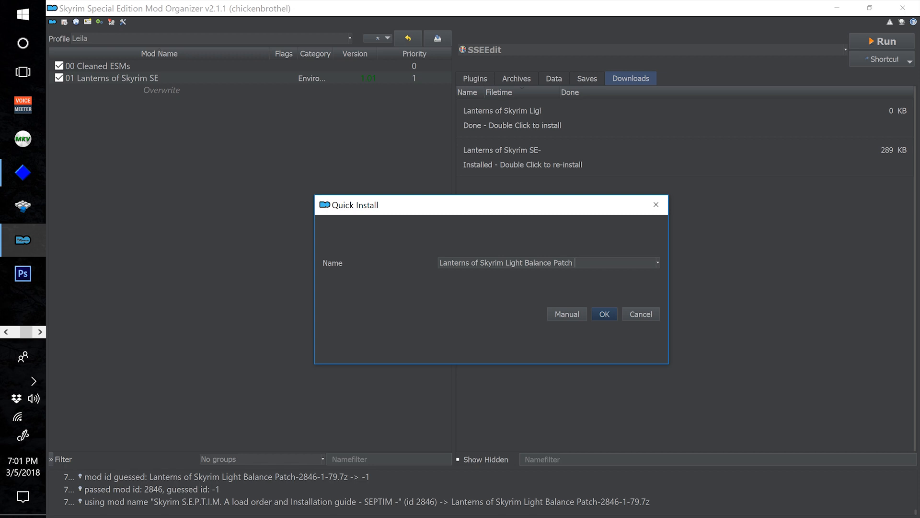
drag(500, 207, 455, 194)
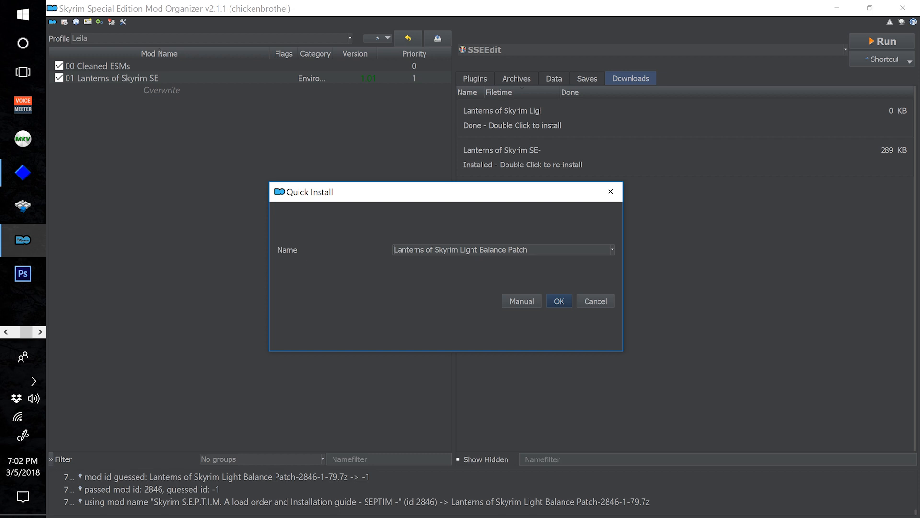
text(02)
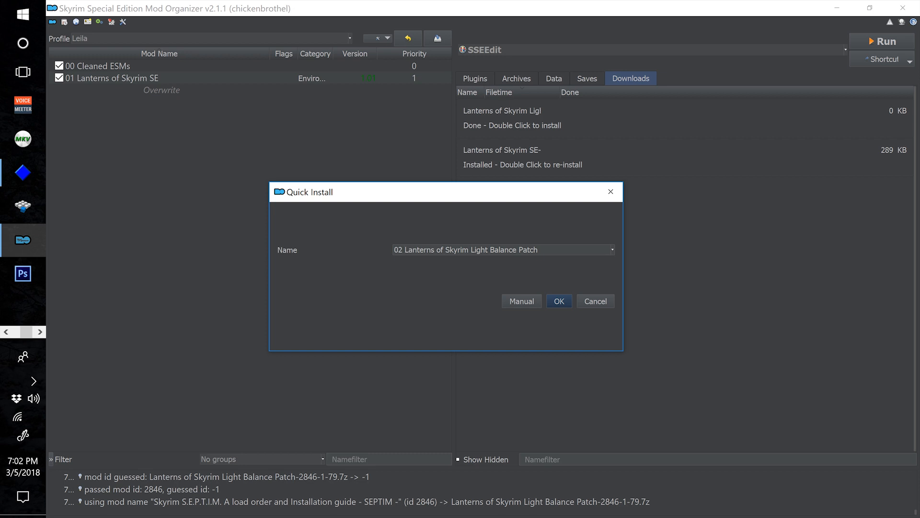
key(Return)
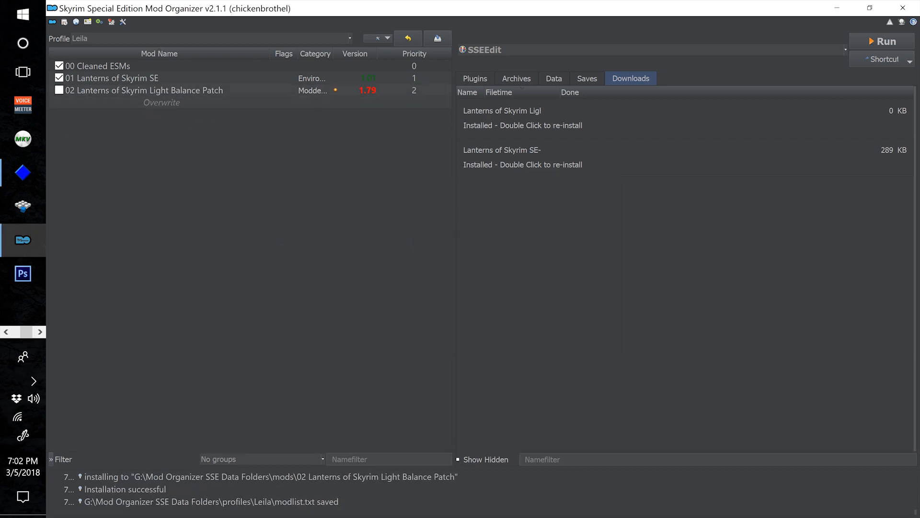
click(59, 90)
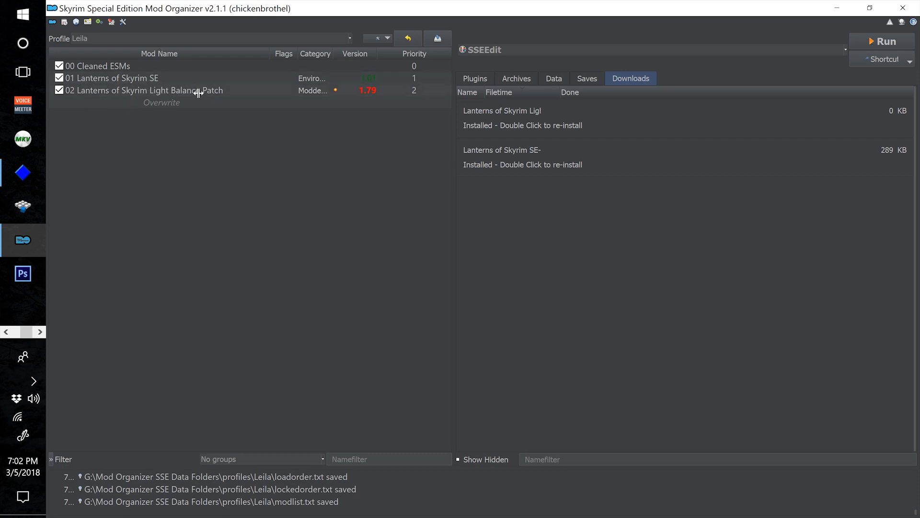
click(483, 86)
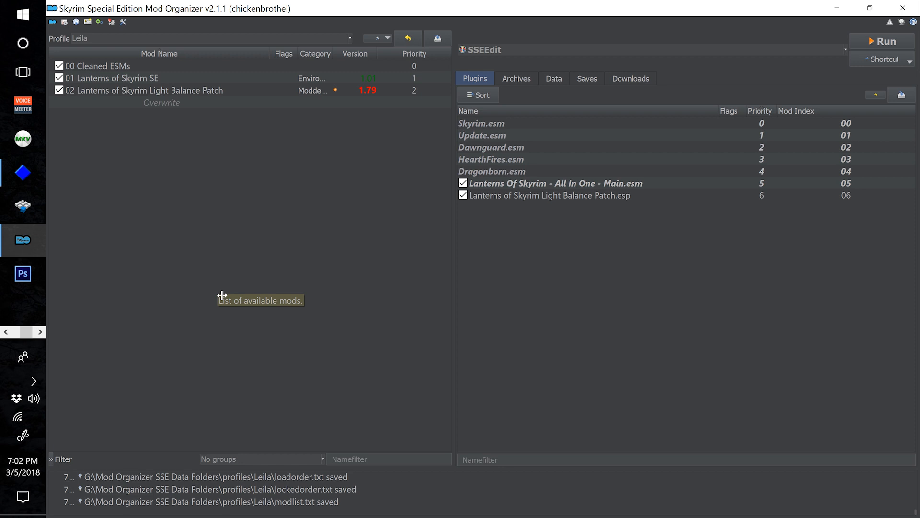
Switch to Chrome and download the Unofficial Skyrim Special Edition Patch main file with the mod manager.
click(7, 332)
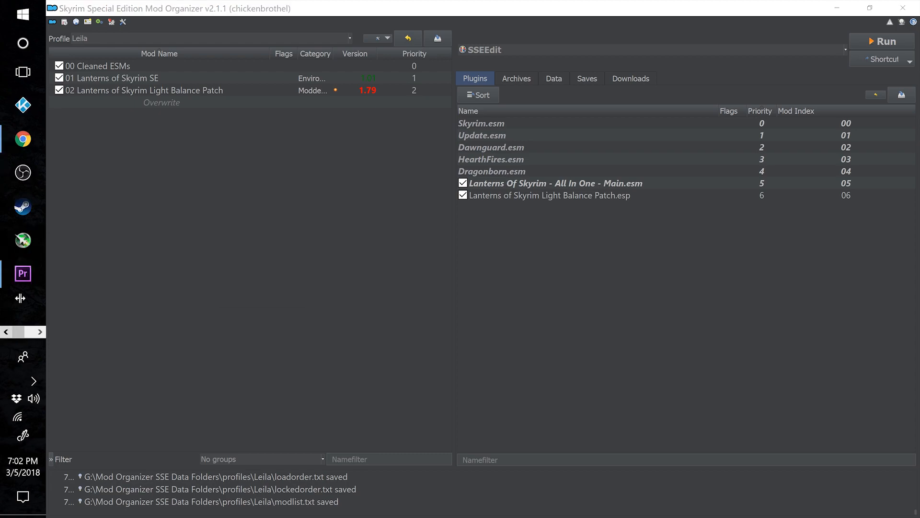
click(22, 139)
scroll(249, 372, down, 1)
click(211, 297)
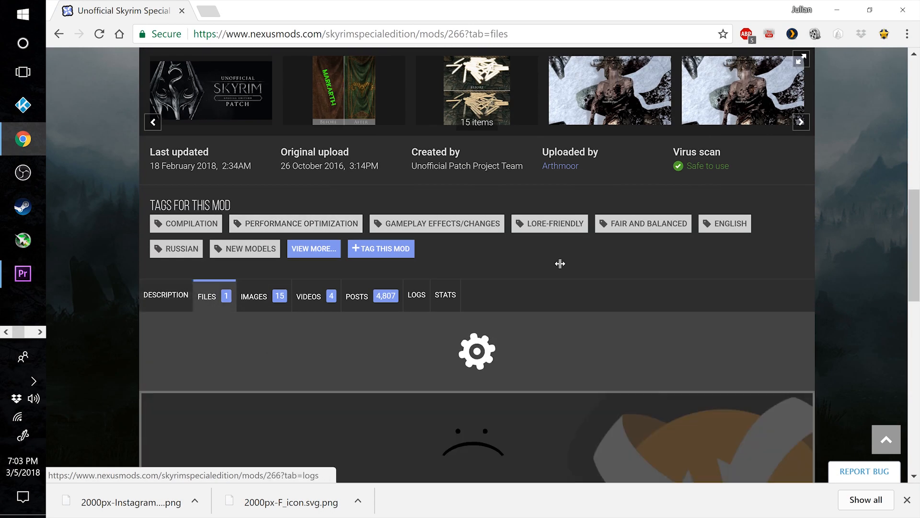
scroll(559, 263, down, 3)
click(345, 361)
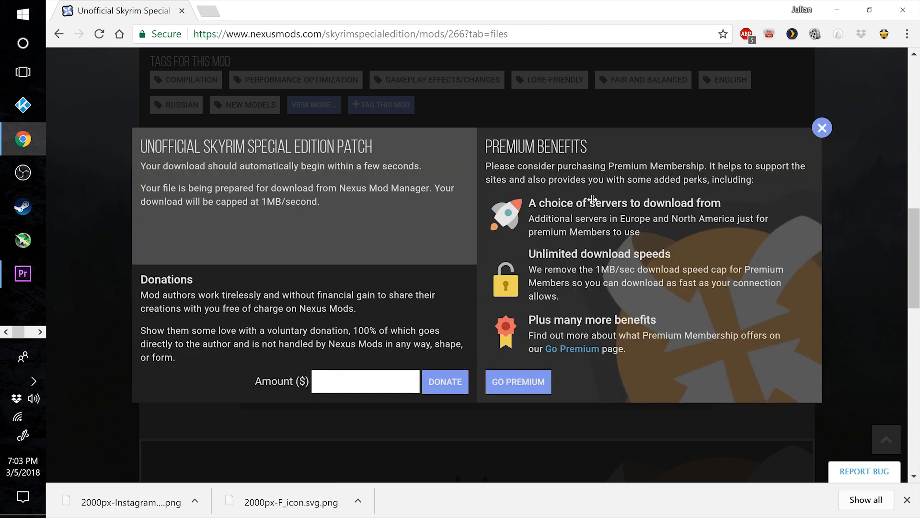
click(822, 128)
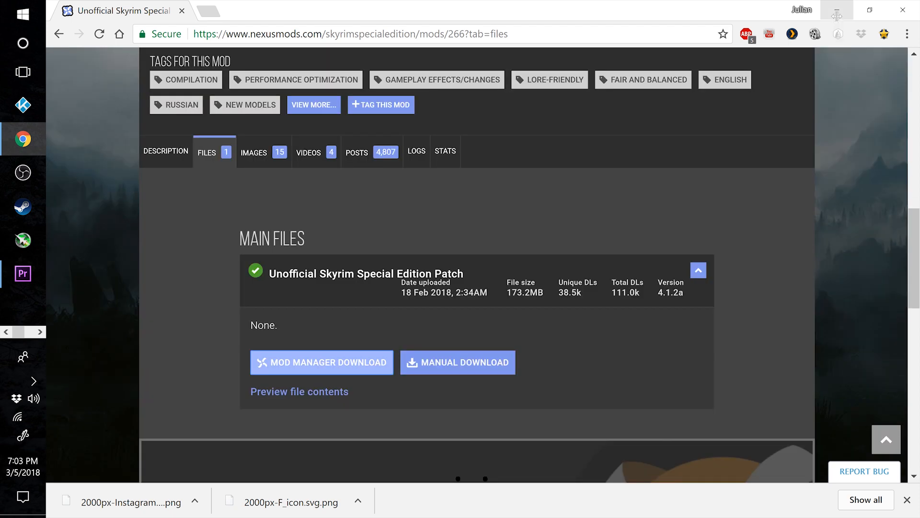
In Mod Organizer, install the downloaded unofficial patch as "03 Unofficial Skyrim Special Edition Patch" and enable it.
click(623, 79)
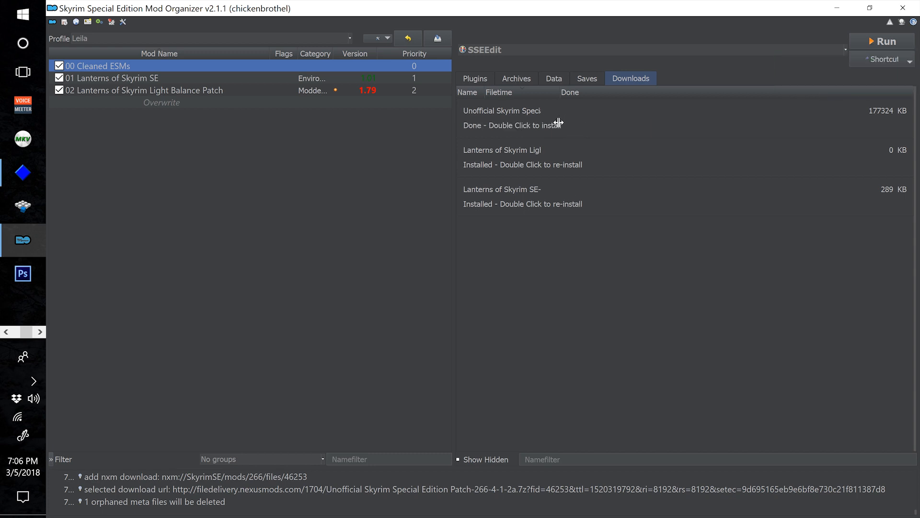
double_click(559, 122)
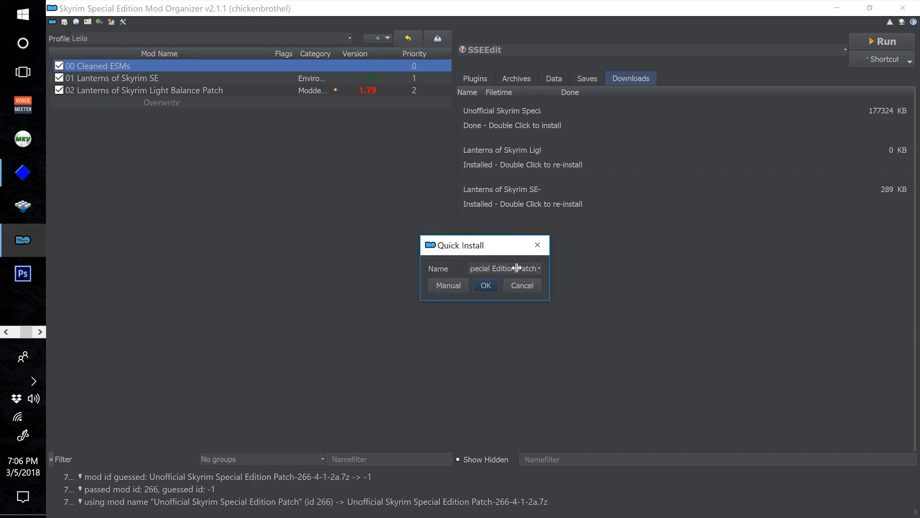
drag(550, 301, 765, 382)
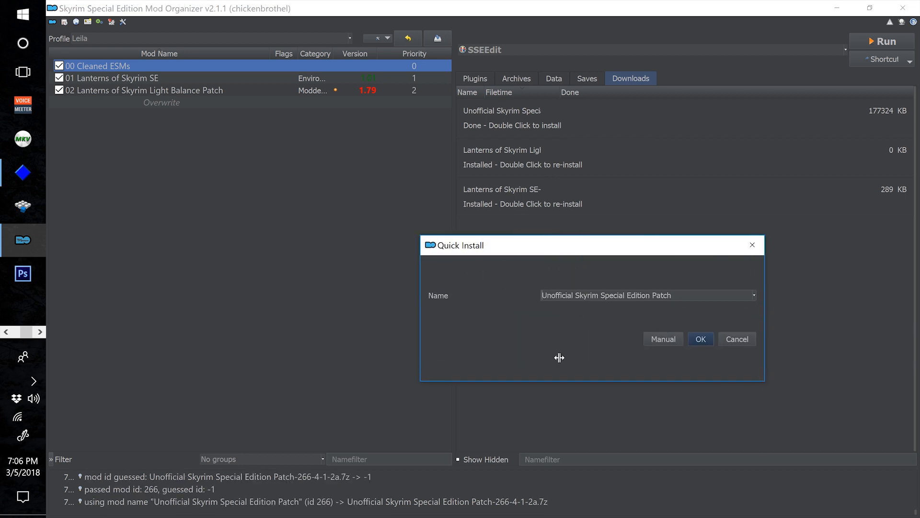
text(03)
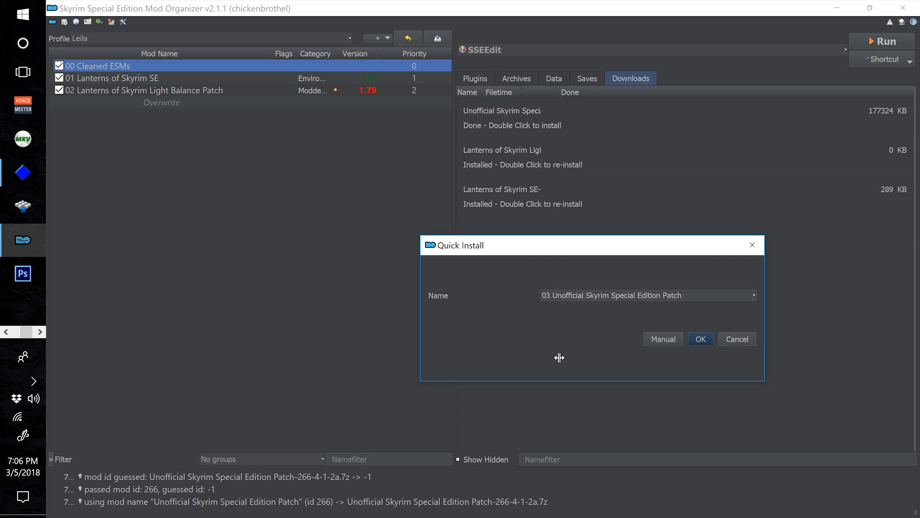
click(705, 341)
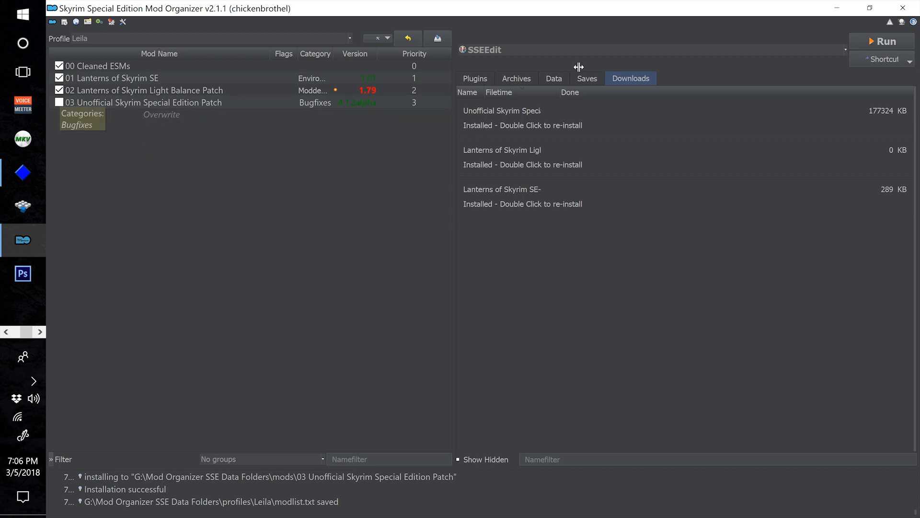
click(477, 77)
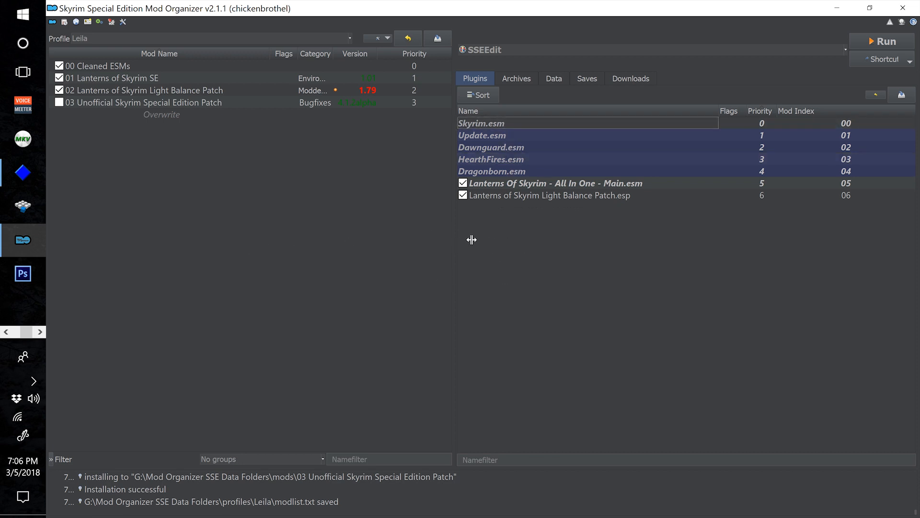
click(59, 103)
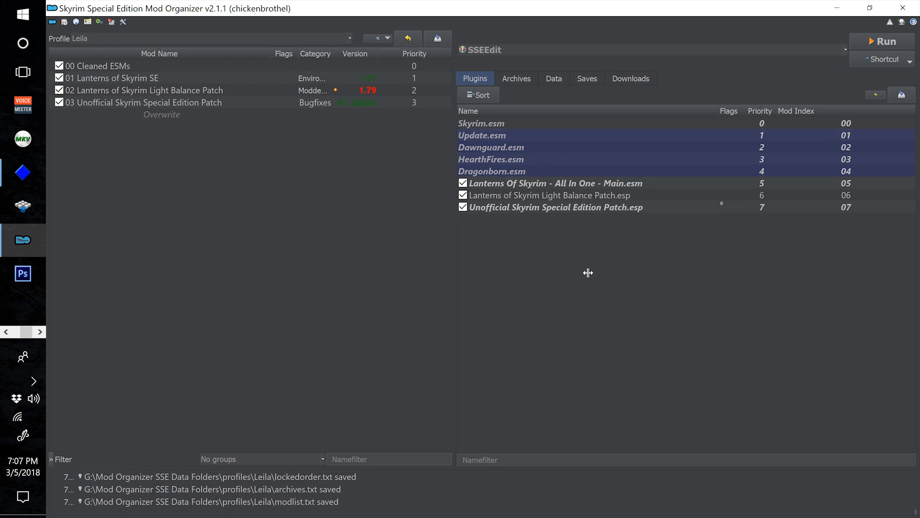
Examine the flag on Unofficial Skyrim Special Edition Patch.esp in the plugin list.
click(560, 239)
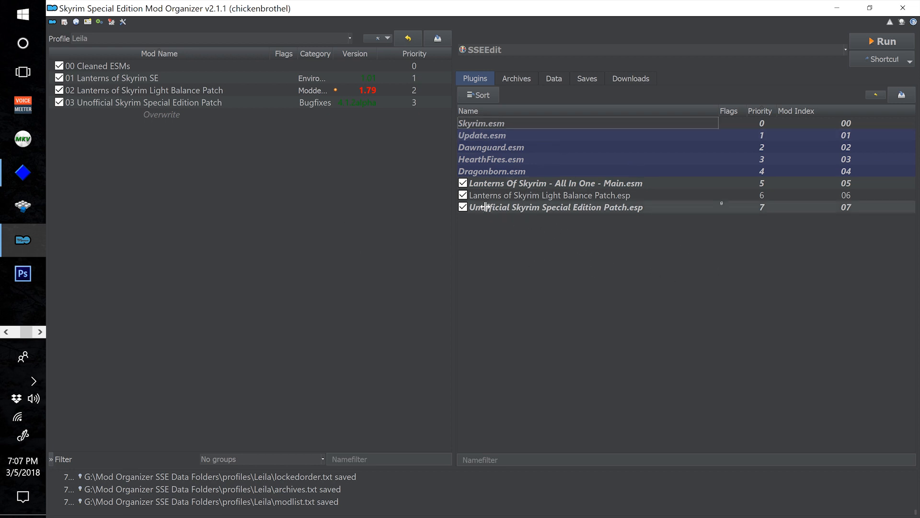
click(602, 213)
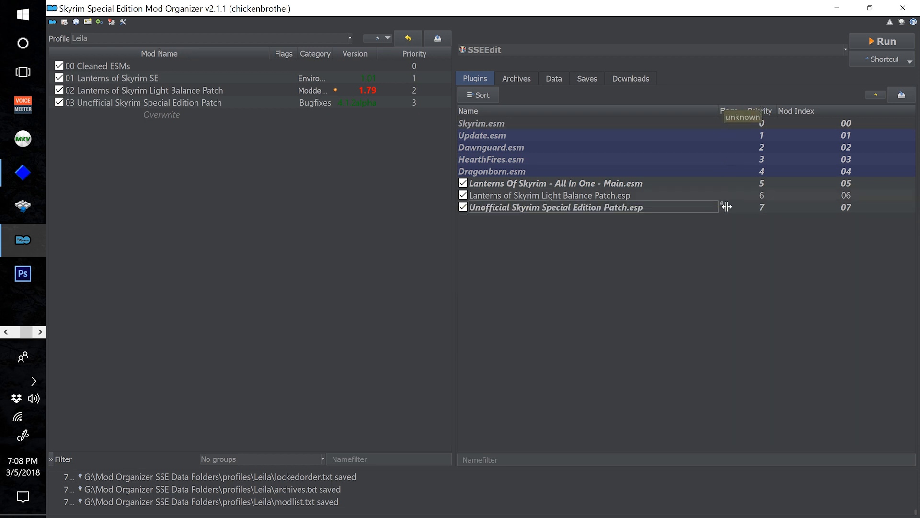
mouse_move(729, 214)
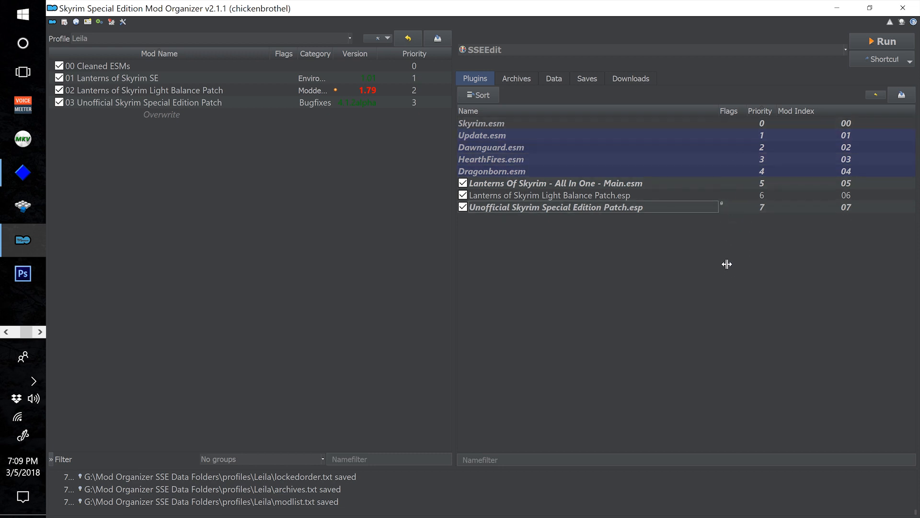
ctrl+click(691, 136)
Switch to Chrome, find Cutting Room Floor by searching Nexus Mods for "cutting", and download its main file with the mod manager.
click(7, 331)
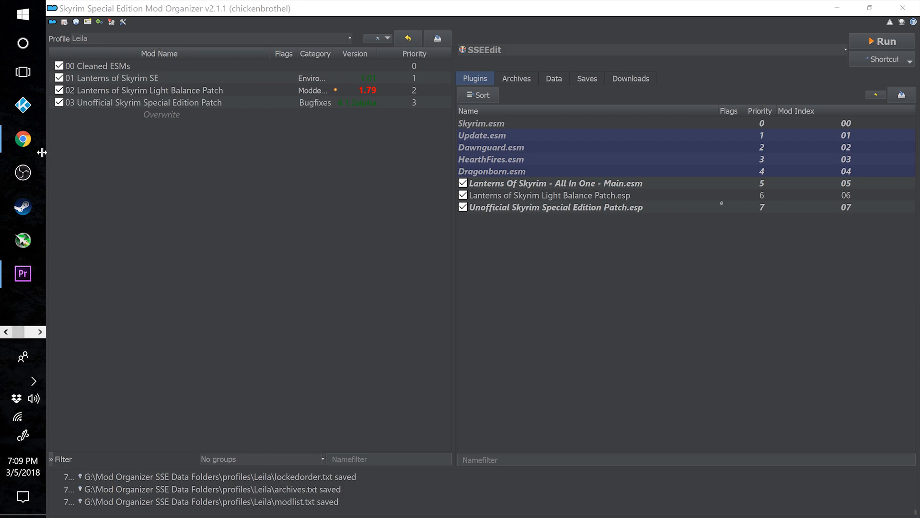
click(27, 142)
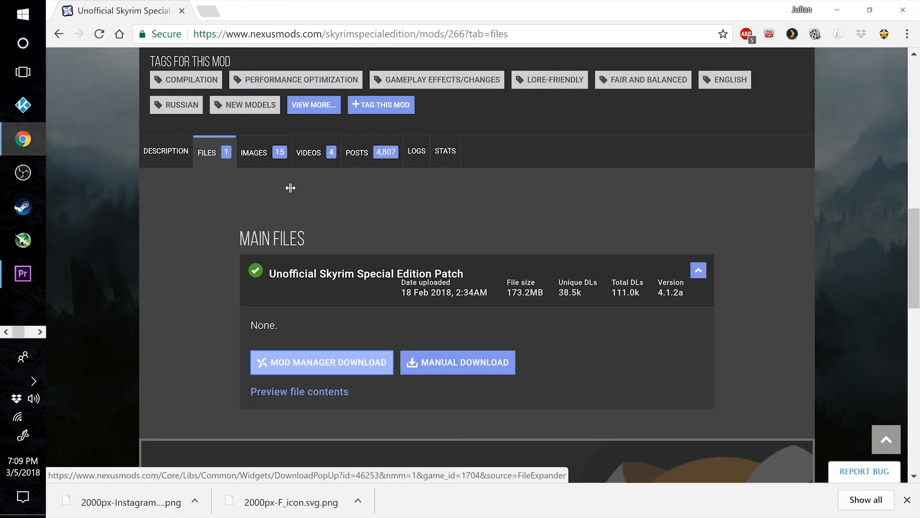
scroll(339, 185, up, 12)
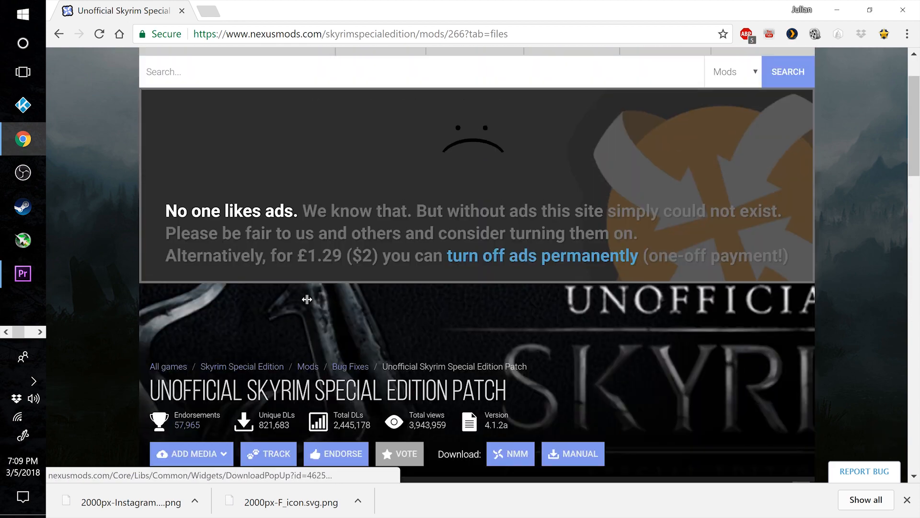
scroll(299, 233, up, 2)
click(251, 145)
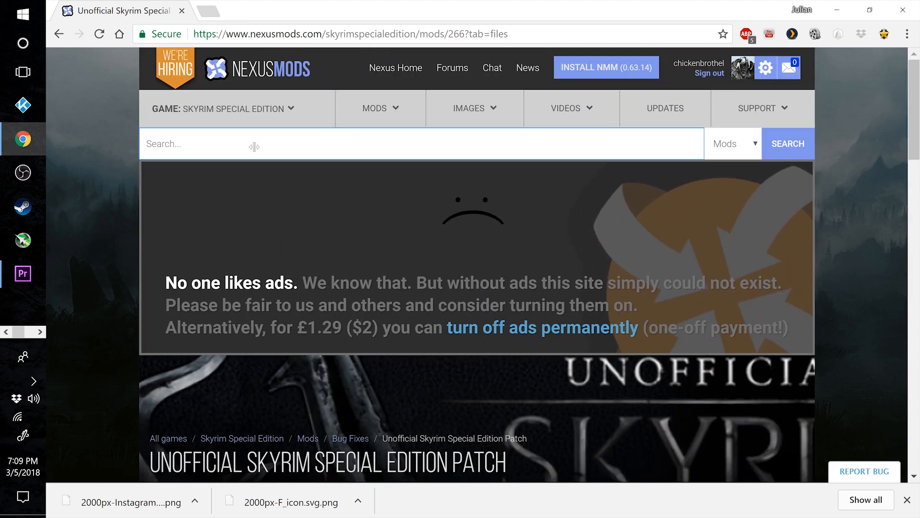
text(cutting)
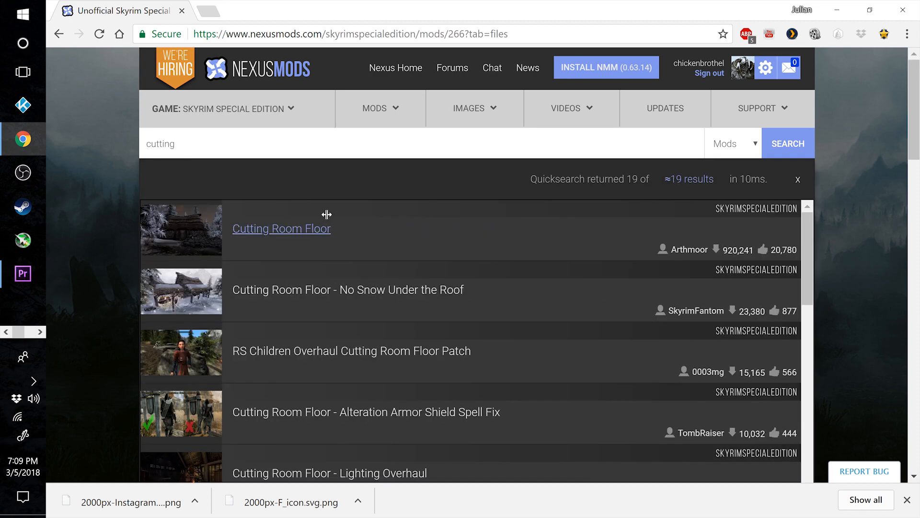
click(307, 228)
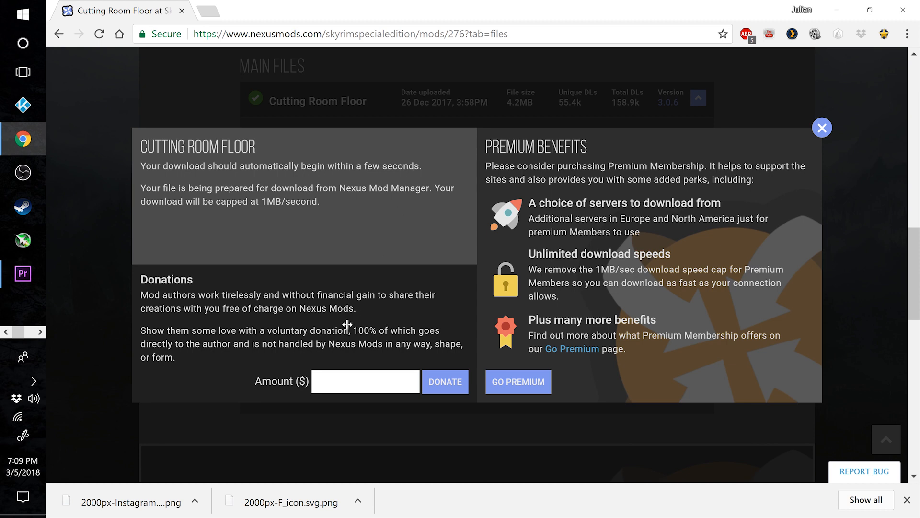
click(822, 127)
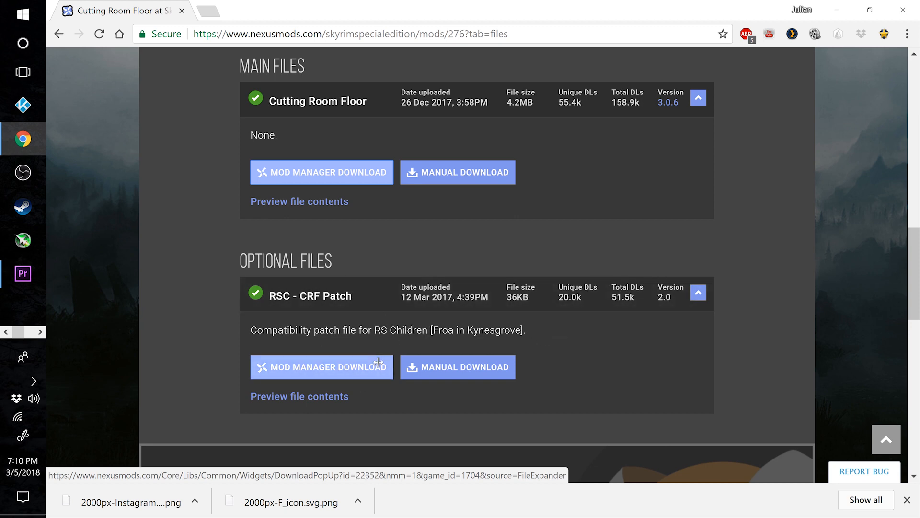
Download the optional RSC - CRF Patch file with the mod manager.
click(339, 367)
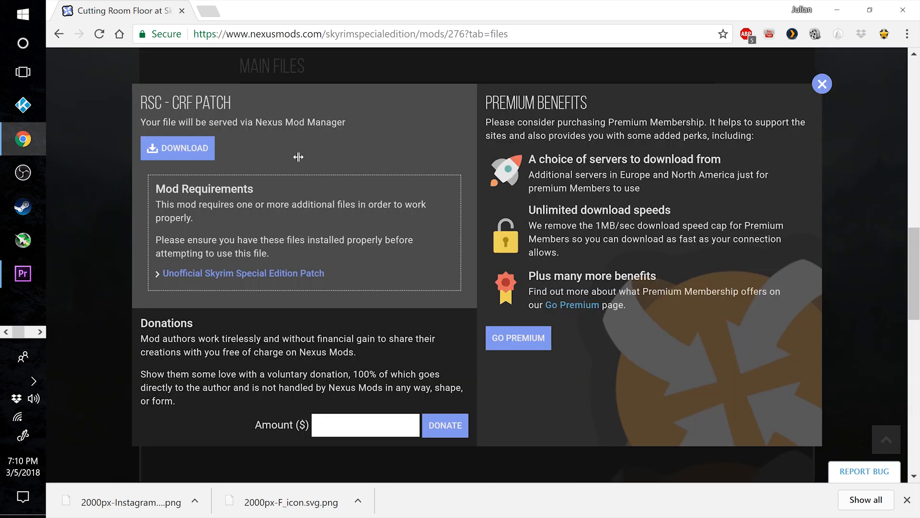
click(220, 161)
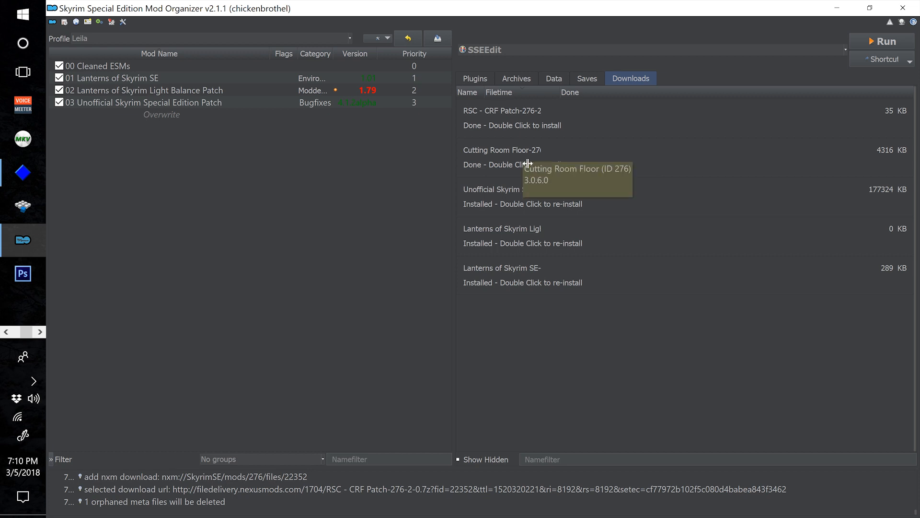
In Mod Organizer, install the Cutting Room Floor download as "04 Cutting Room Floor", enable it, and show the plugin list.
double_click(528, 164)
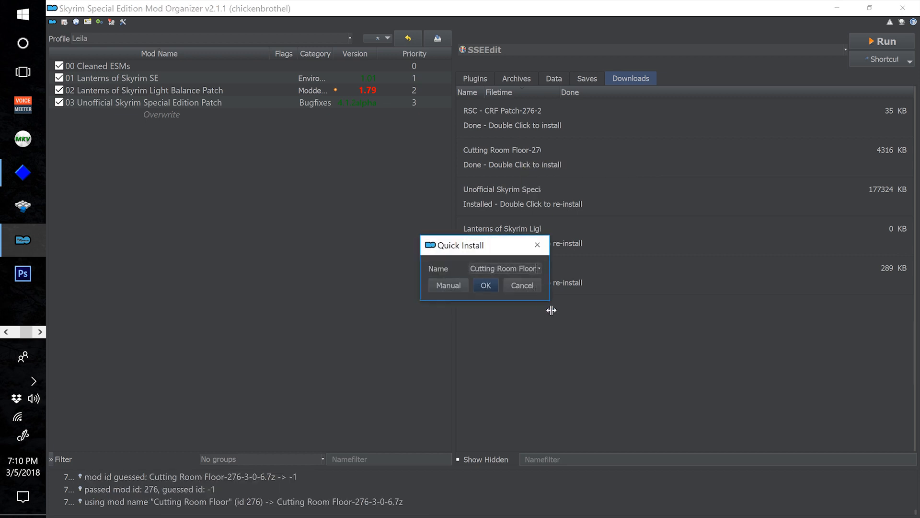
drag(551, 310, 693, 371)
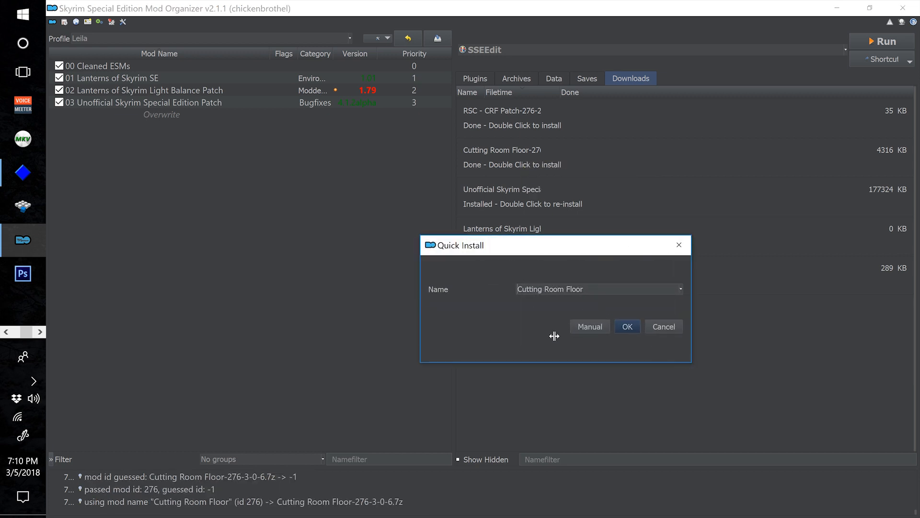
text(04)
click(627, 327)
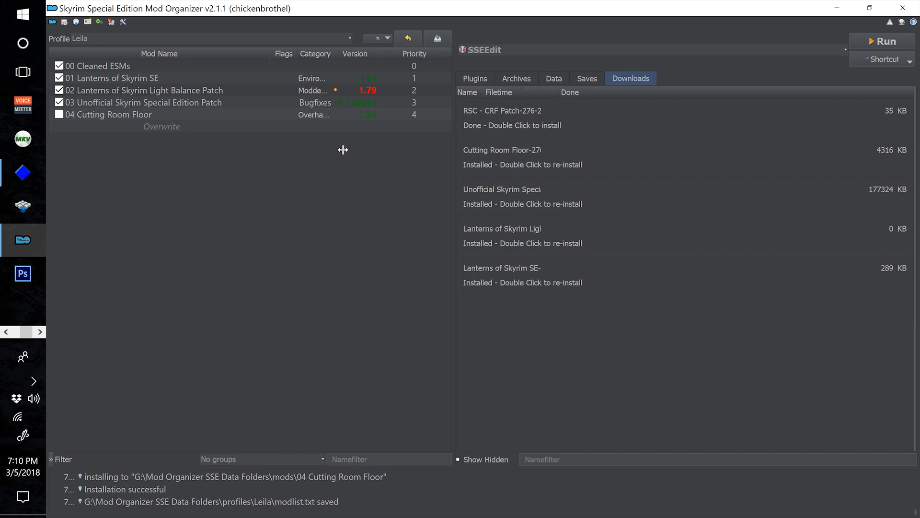
click(59, 114)
click(472, 80)
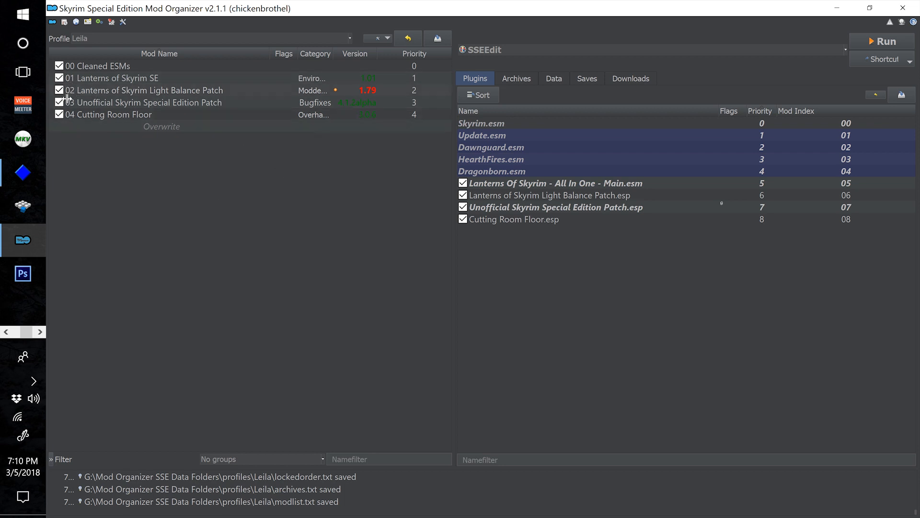
Disable mods 01 through 04 and re-enable them in numbered order.
click(59, 90)
click(59, 102)
click(58, 114)
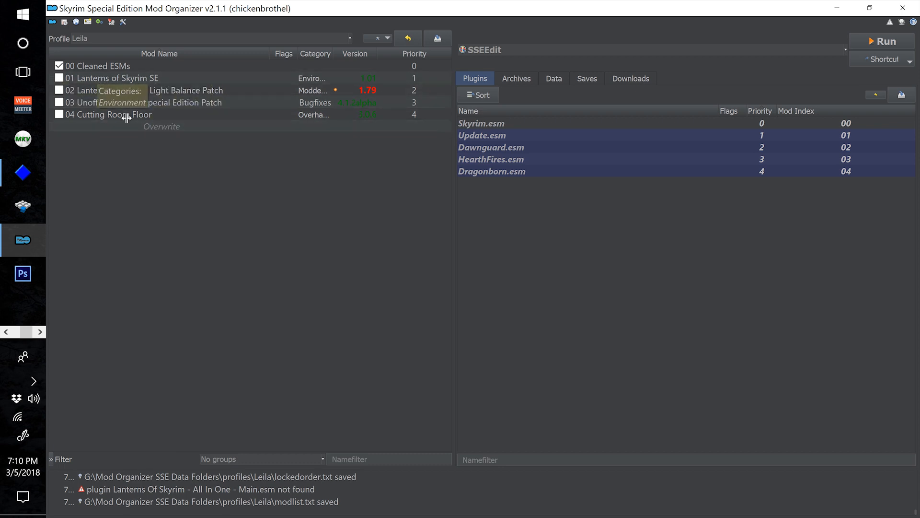
click(59, 78)
click(59, 89)
click(60, 102)
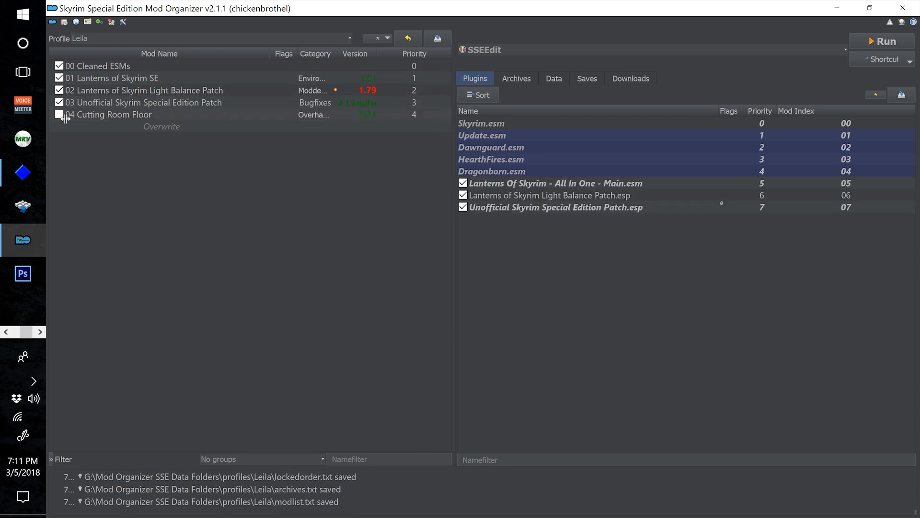
click(60, 114)
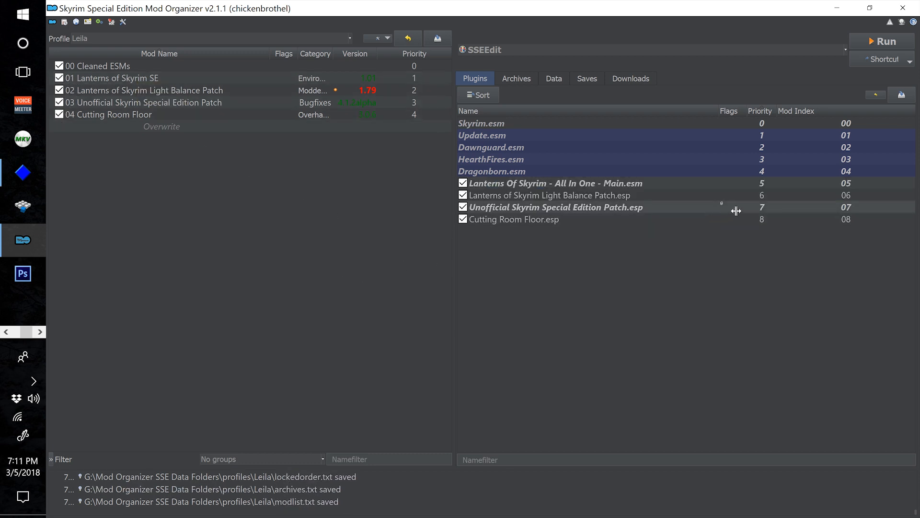
Switch to Chrome, find Rich Skyrim Merchants by searching Nexus Mods for "rich skyrim merchants", and download its main file with the mod manager.
click(6, 334)
click(6, 333)
click(6, 334)
click(37, 149)
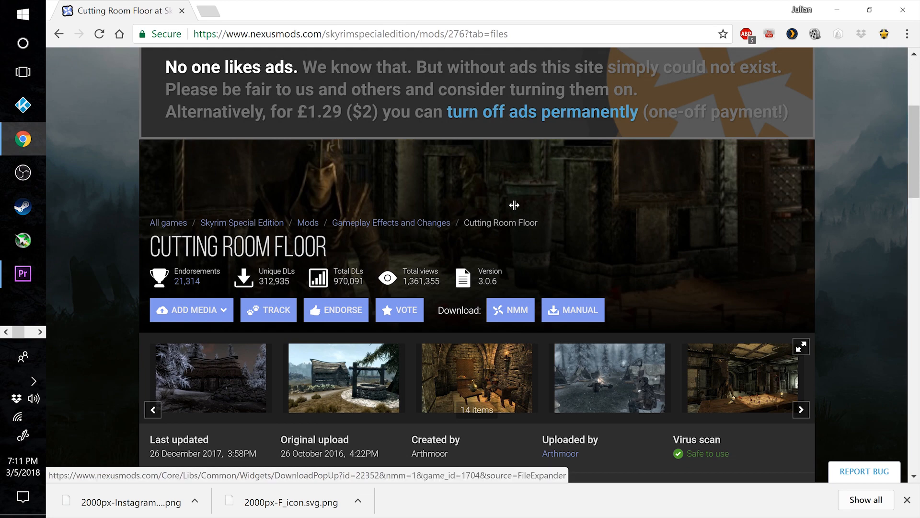
scroll(192, 235, up, 5)
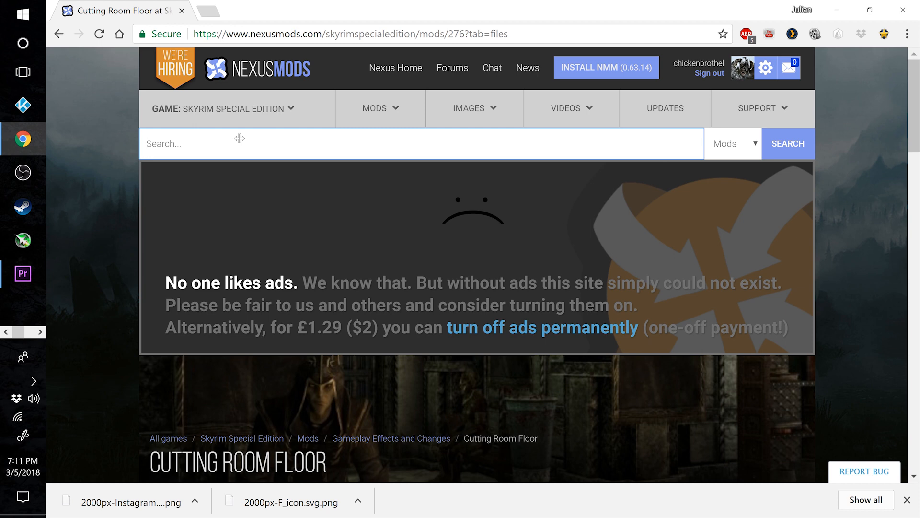
text(rich skyrim merchants)
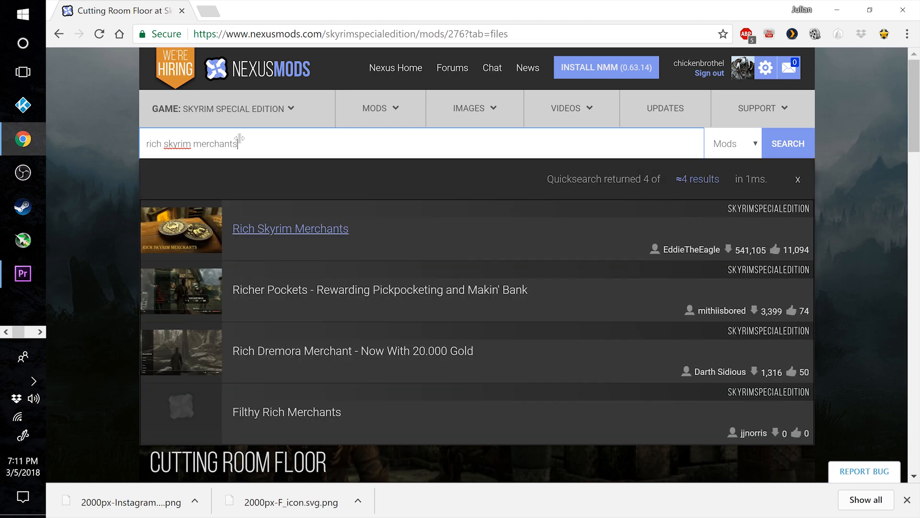
key(Return)
click(389, 254)
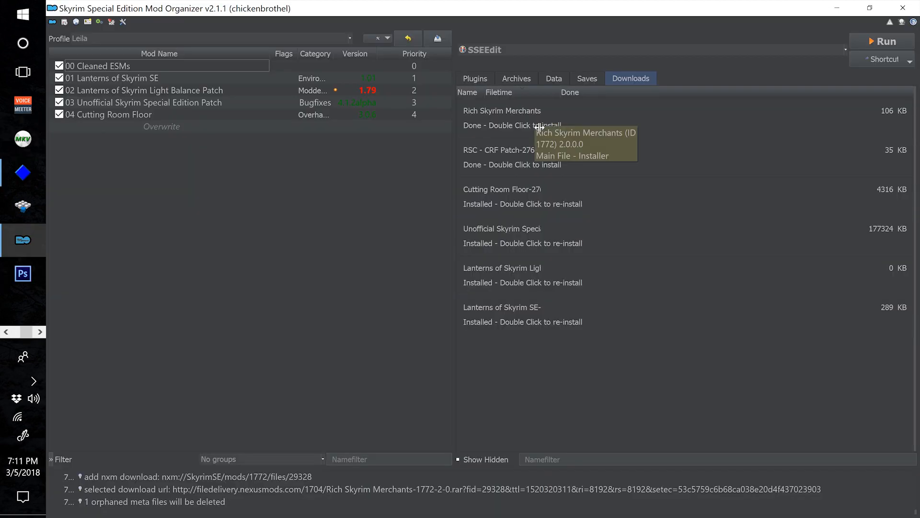
In Mod Organizer, start installing Rich Skyrim Merchants and choose 5x More Gold with perk changes set to No.
double_click(539, 127)
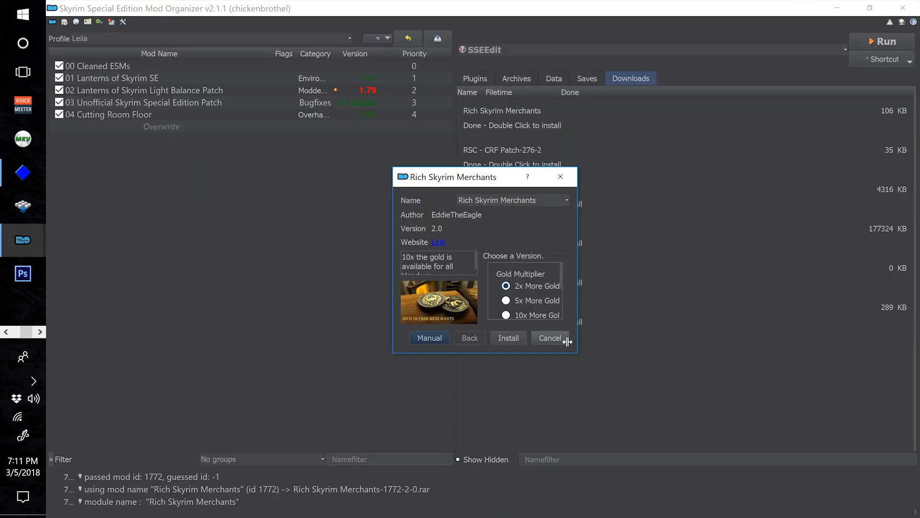
drag(501, 178, 266, 82)
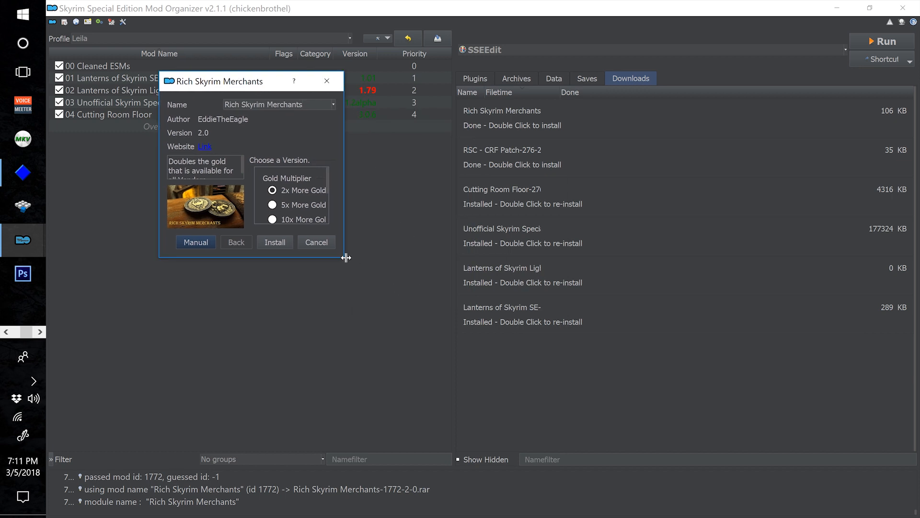
drag(346, 258, 669, 393)
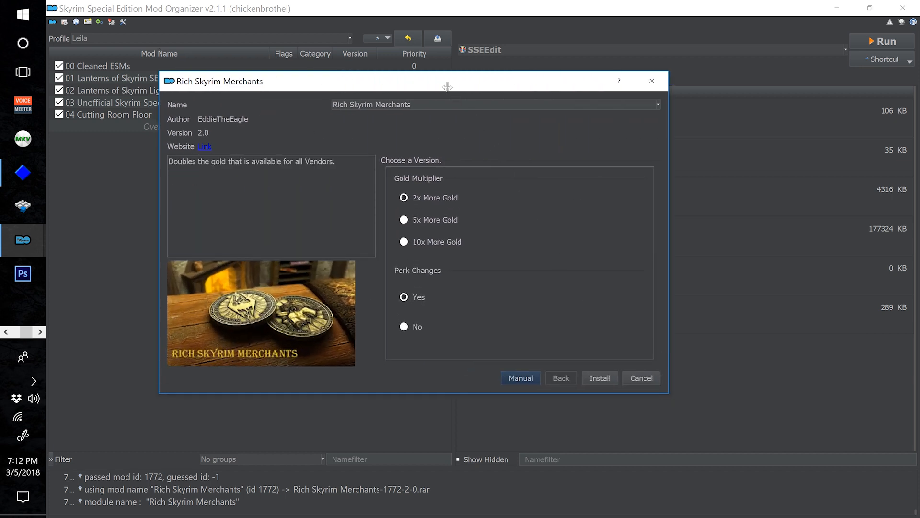
drag(448, 87, 472, 88)
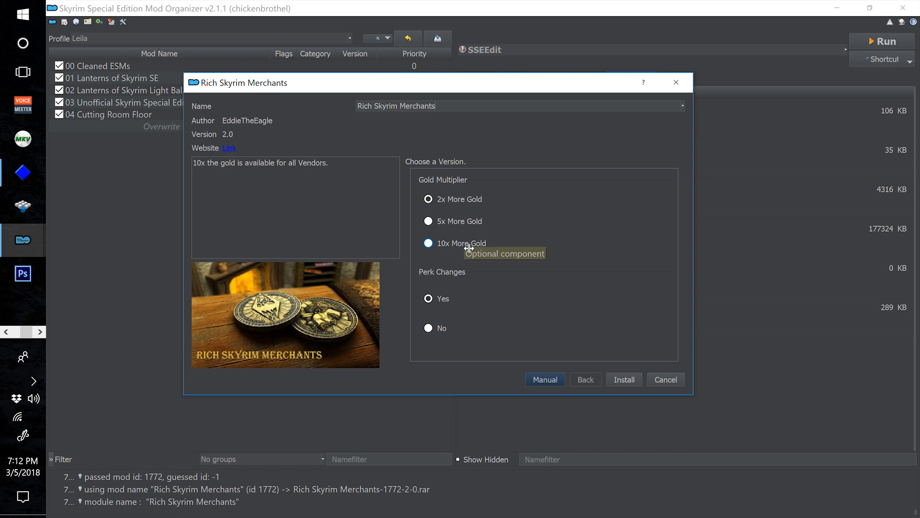
click(467, 225)
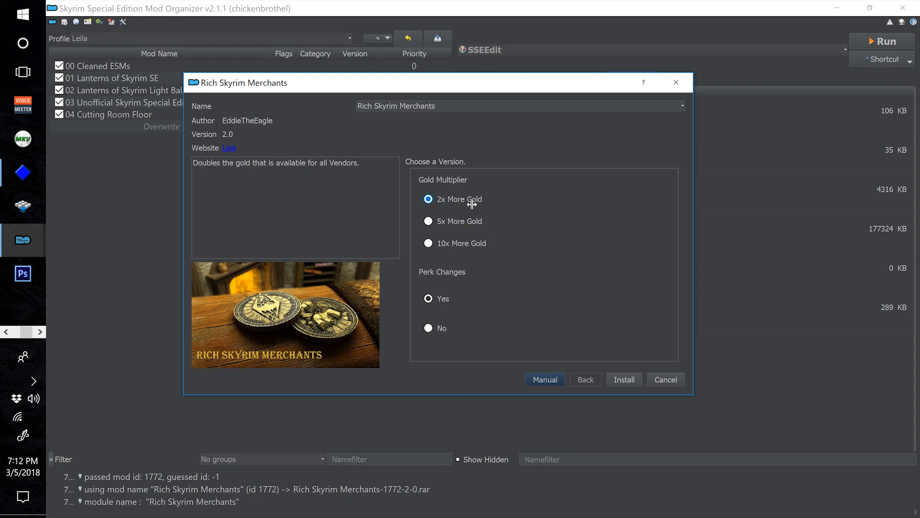
click(473, 221)
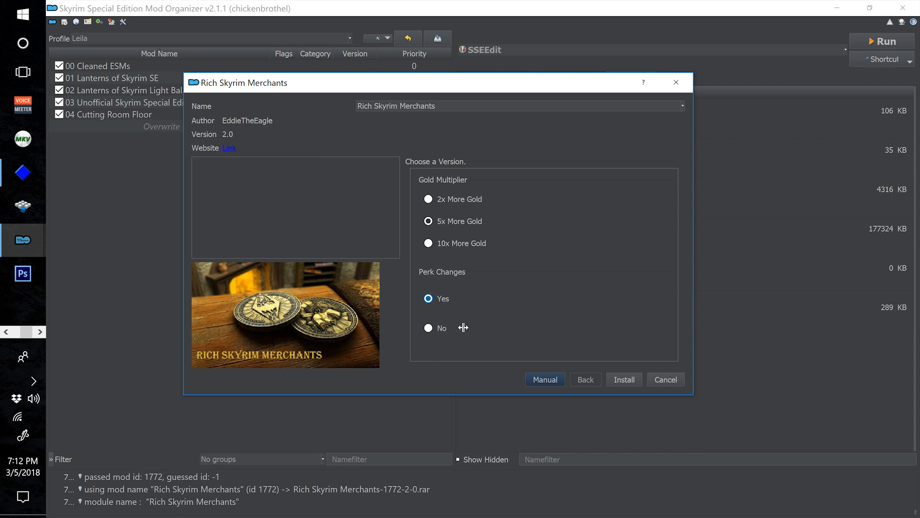
click(446, 333)
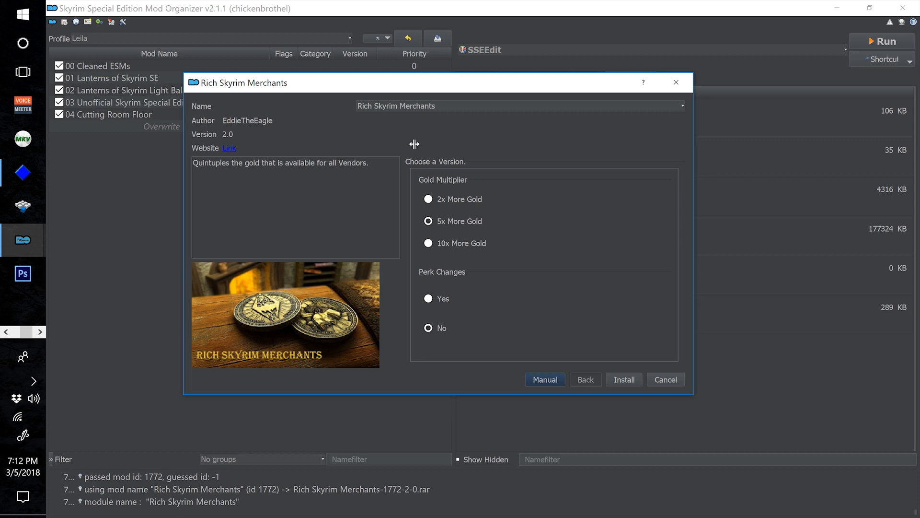
Install the mod as "05 Rich Skyrim Merchants", enable it, and show the plugin list.
text(05)
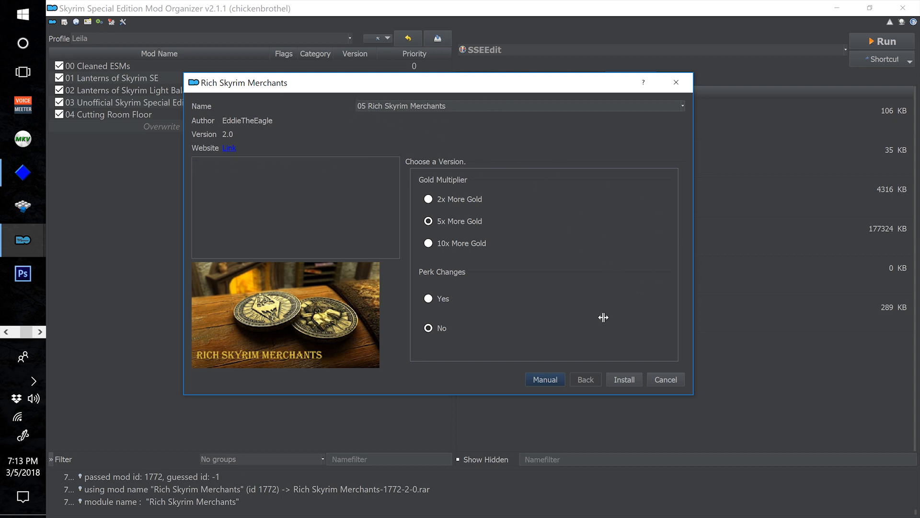
click(631, 385)
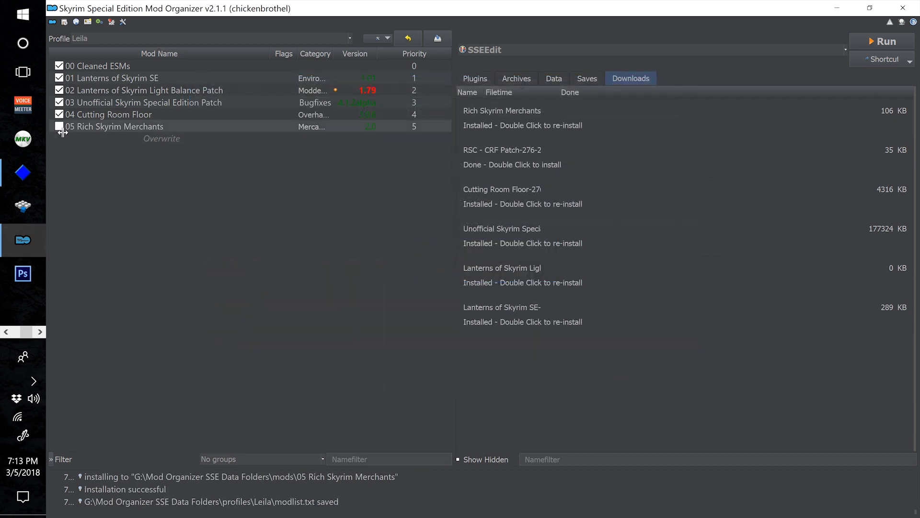
click(61, 128)
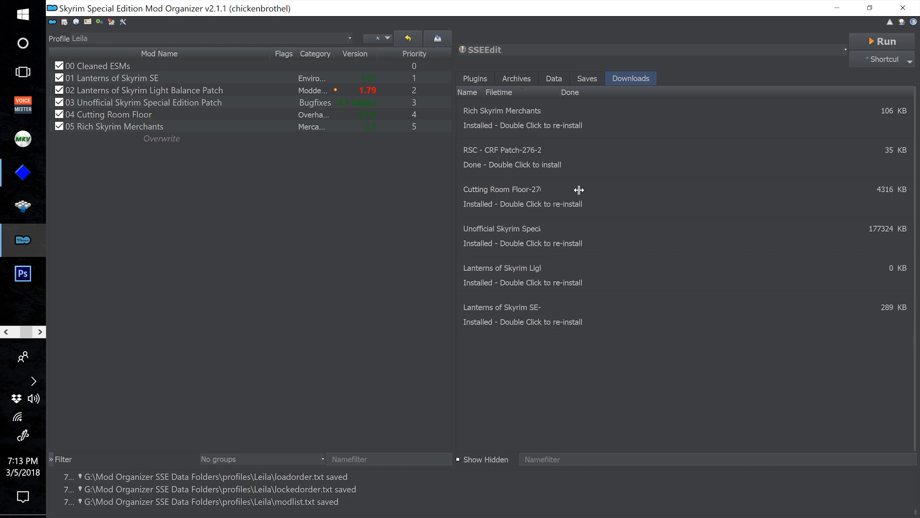
click(475, 79)
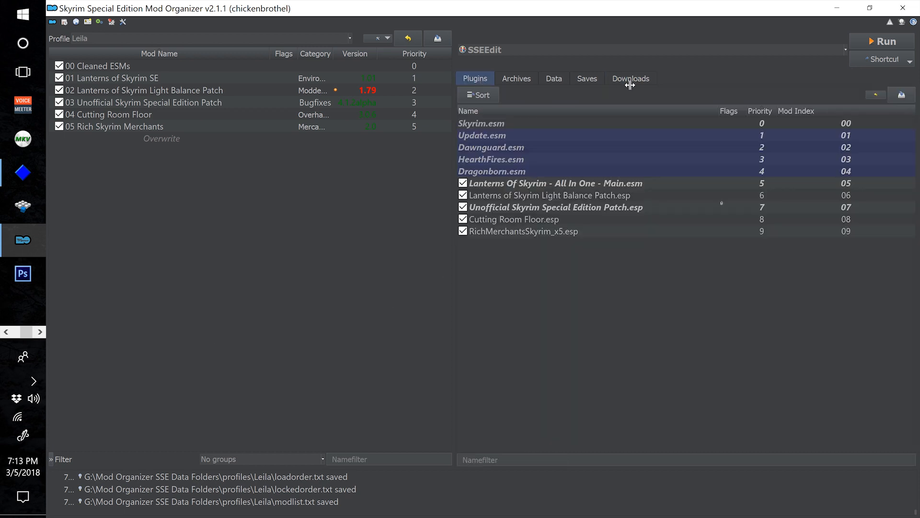
Examine the delete and remove options for the Unofficial Skyrim Special Edition Patch download.
click(632, 83)
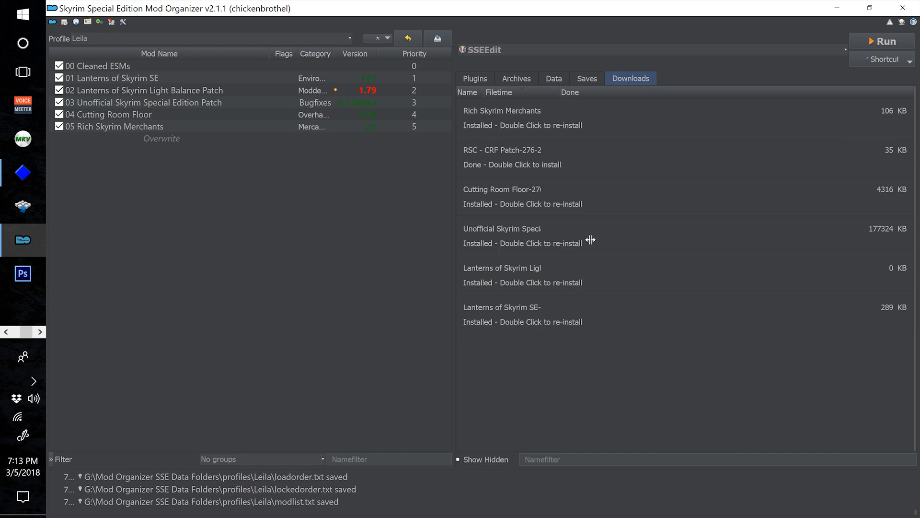
right_click(594, 244)
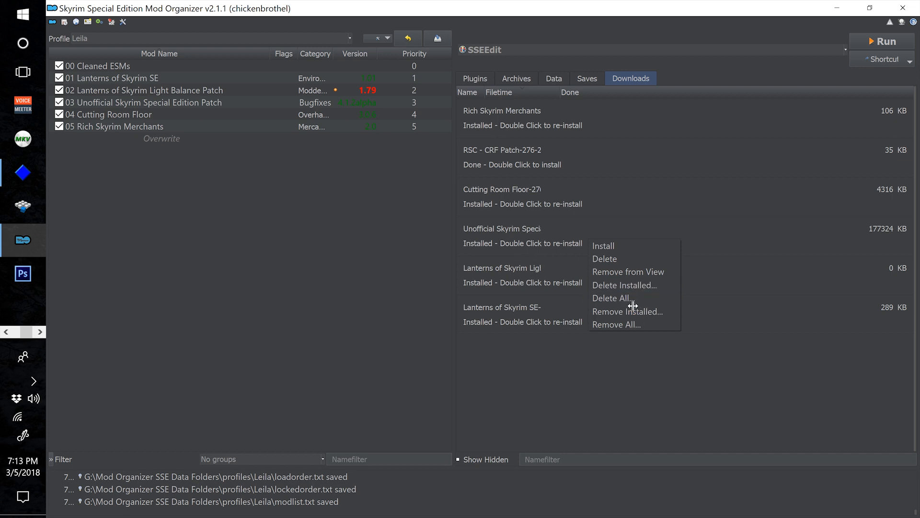
click(584, 375)
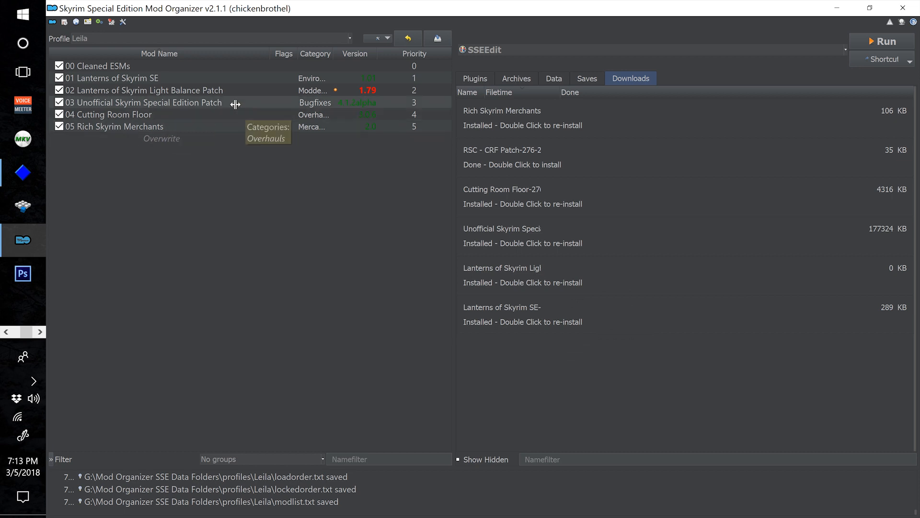
click(144, 115)
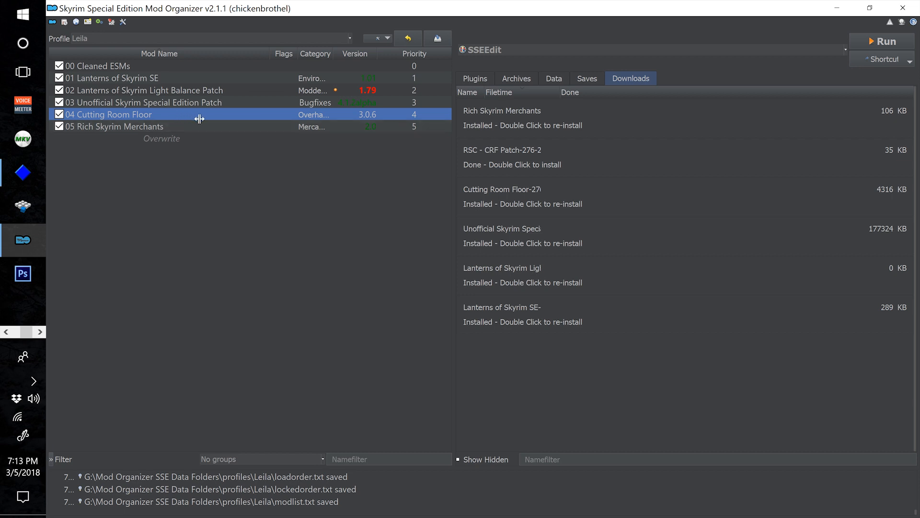
right_click(191, 120)
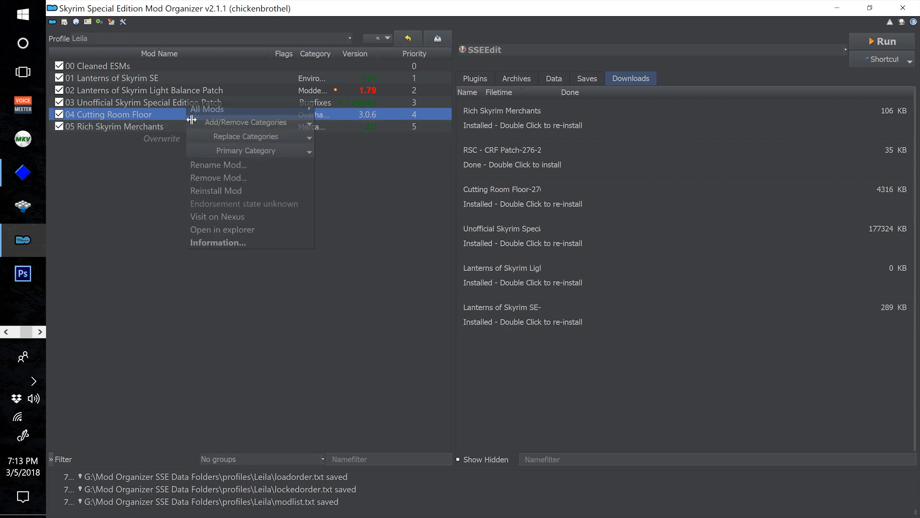
click(175, 120)
right_click(176, 119)
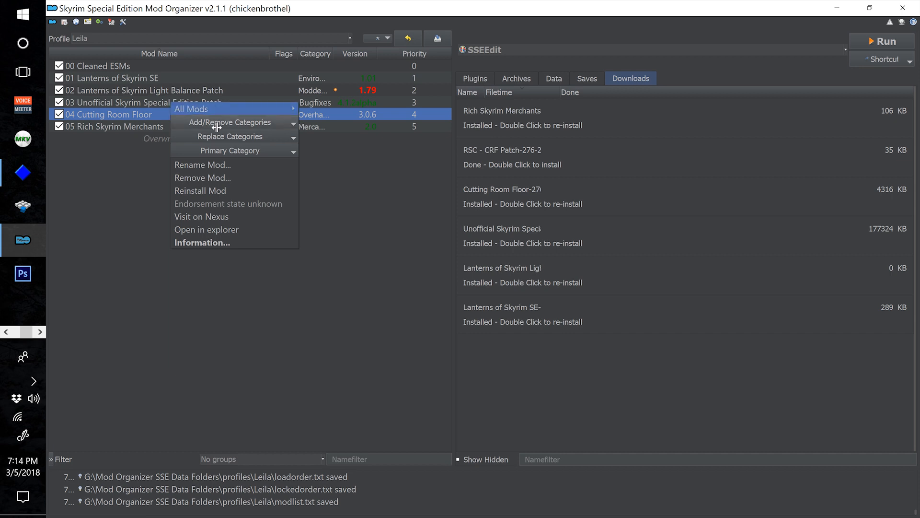
click(237, 191)
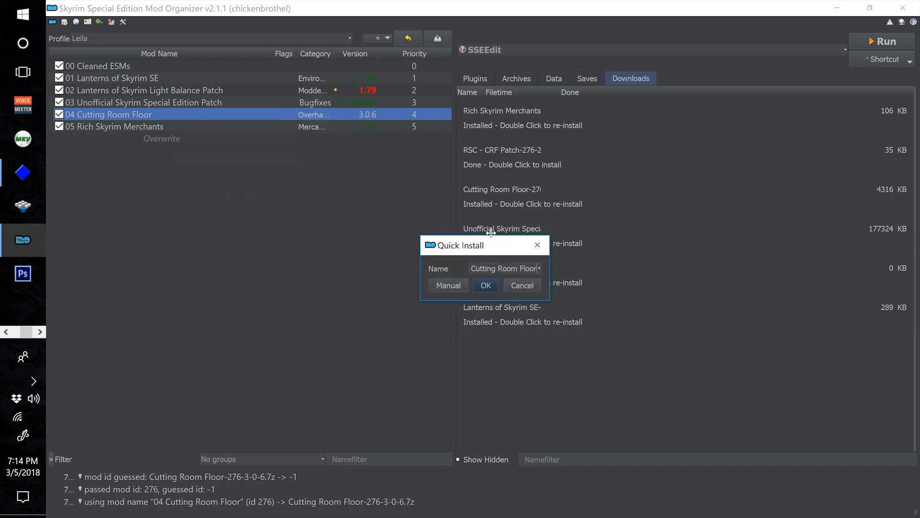
drag(549, 302, 681, 374)
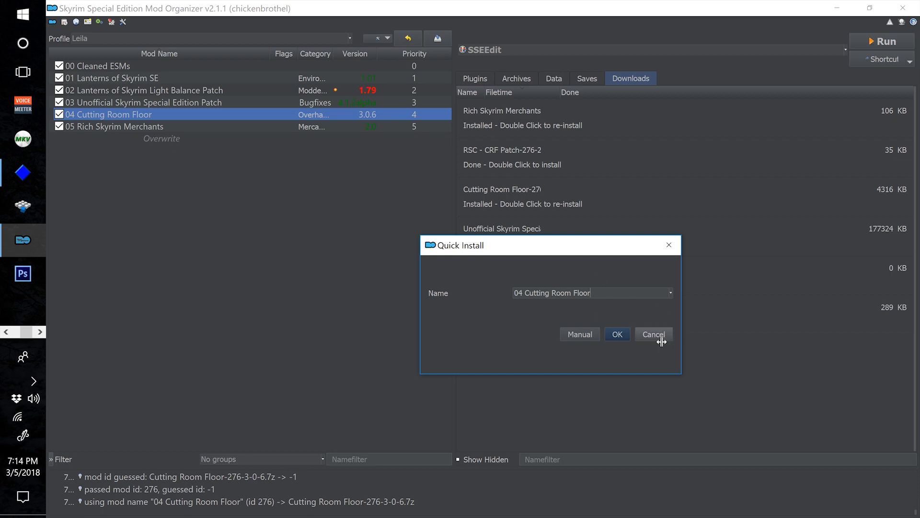
click(665, 339)
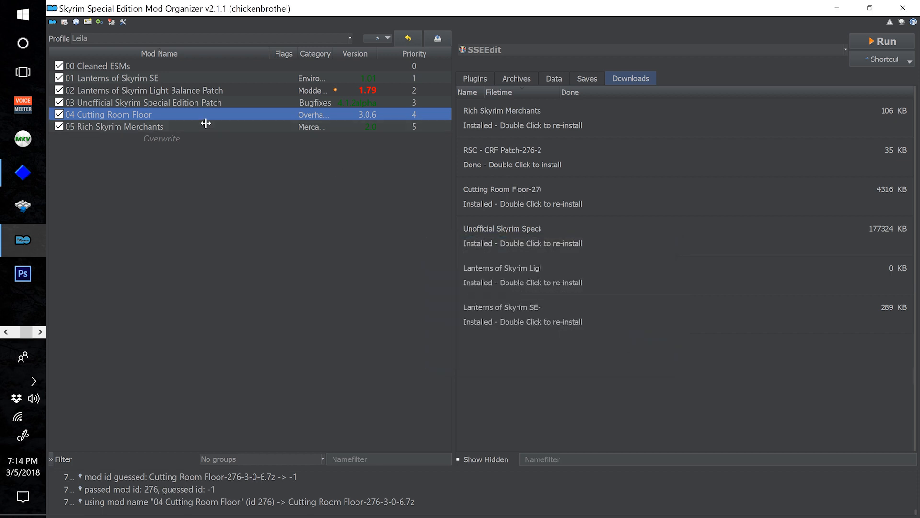
right_click(203, 113)
click(158, 230)
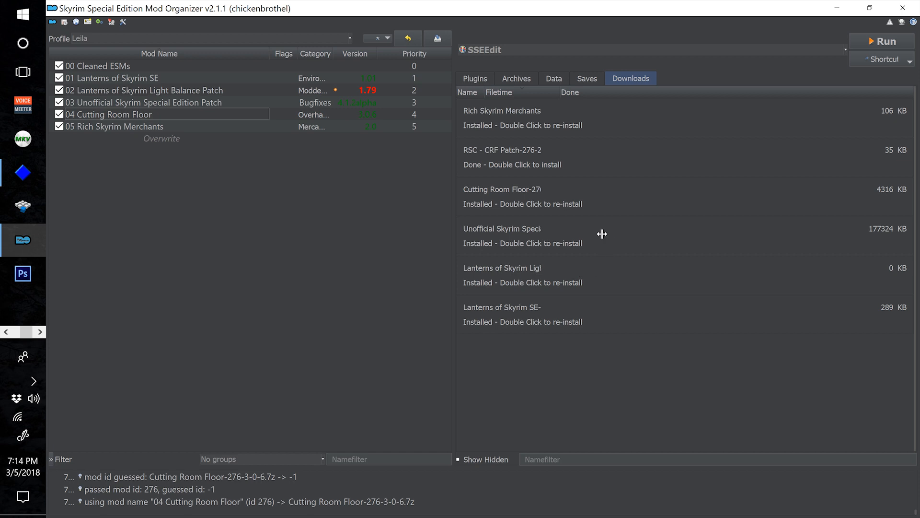
right_click(602, 234)
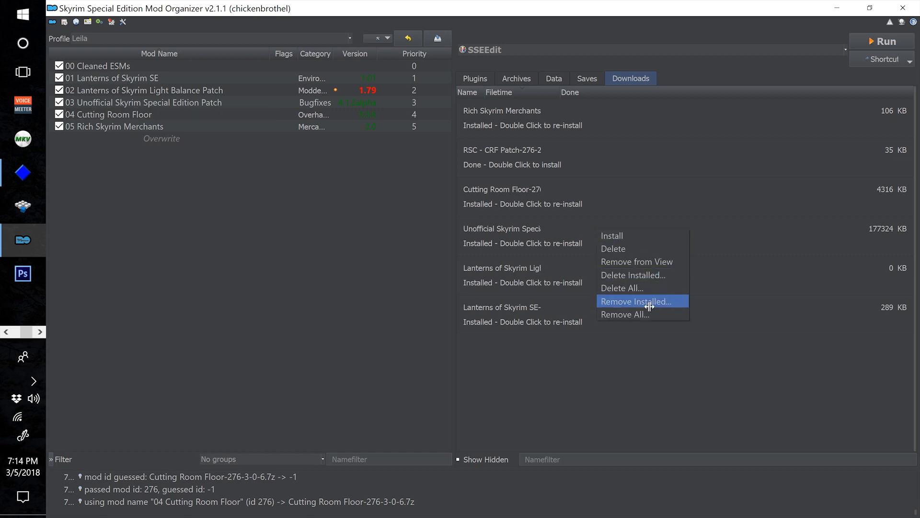
click(685, 408)
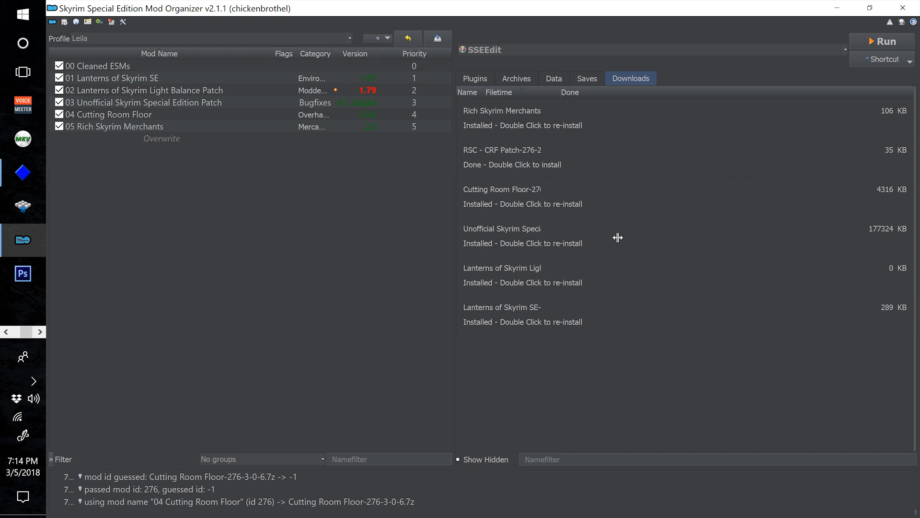
right_click(595, 210)
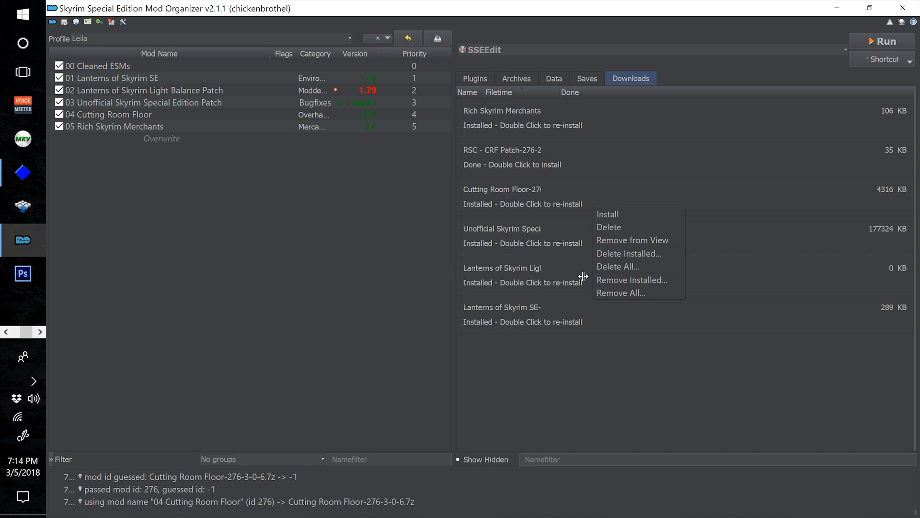
click(396, 216)
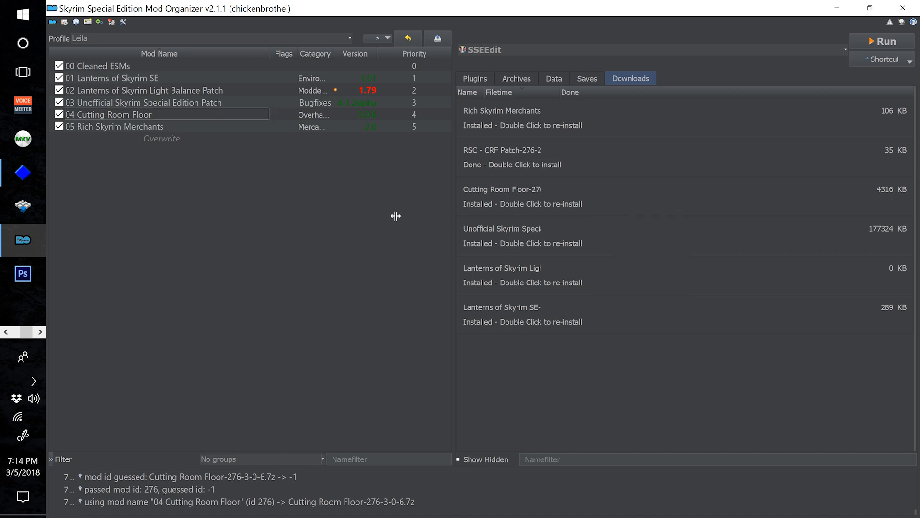
Remove all installed downloads from the downloads list without deleting them from disk, and confirm the removal.
right_click(588, 208)
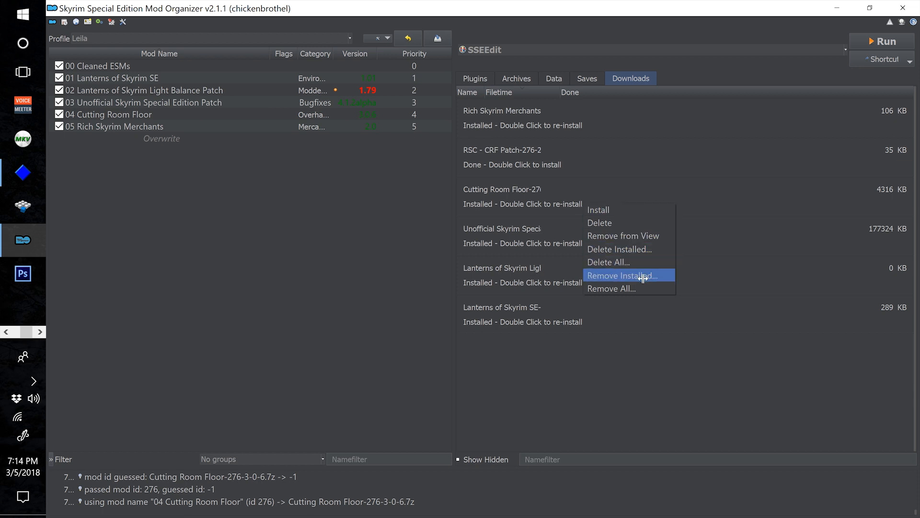
click(643, 277)
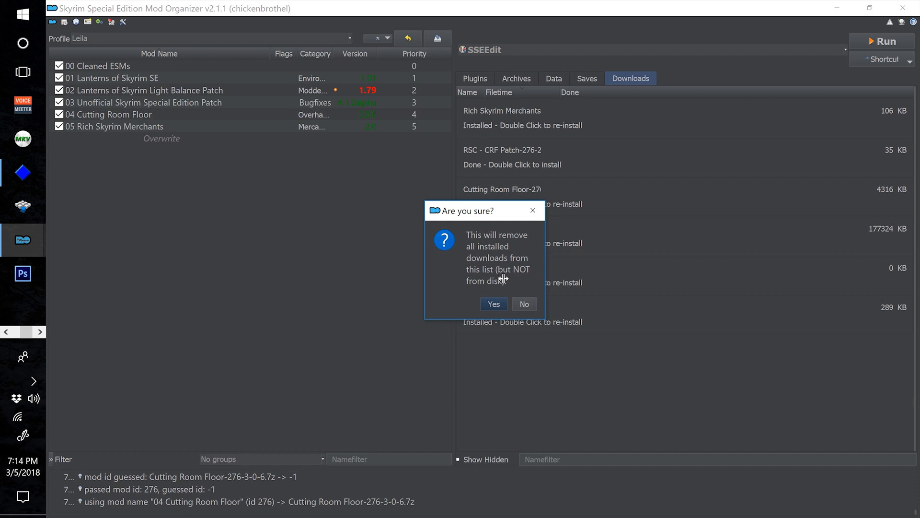
drag(493, 224, 337, 195)
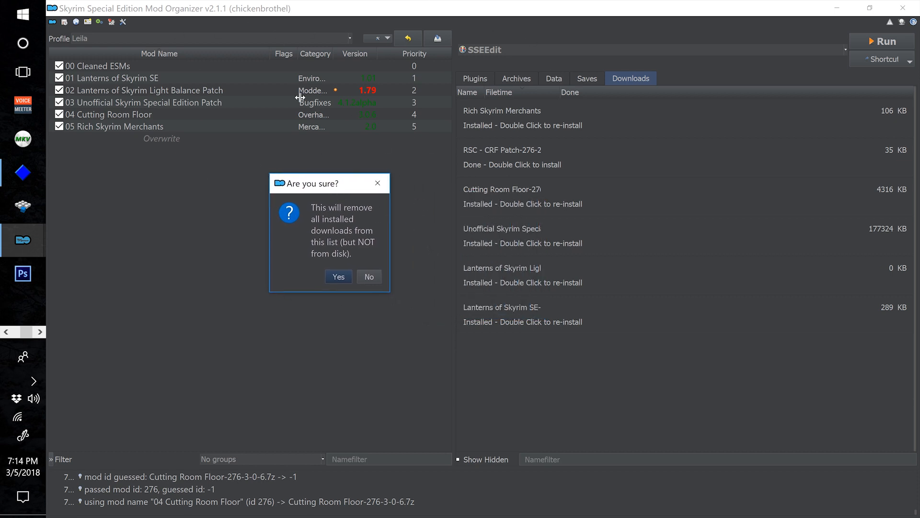
drag(321, 198, 433, 219)
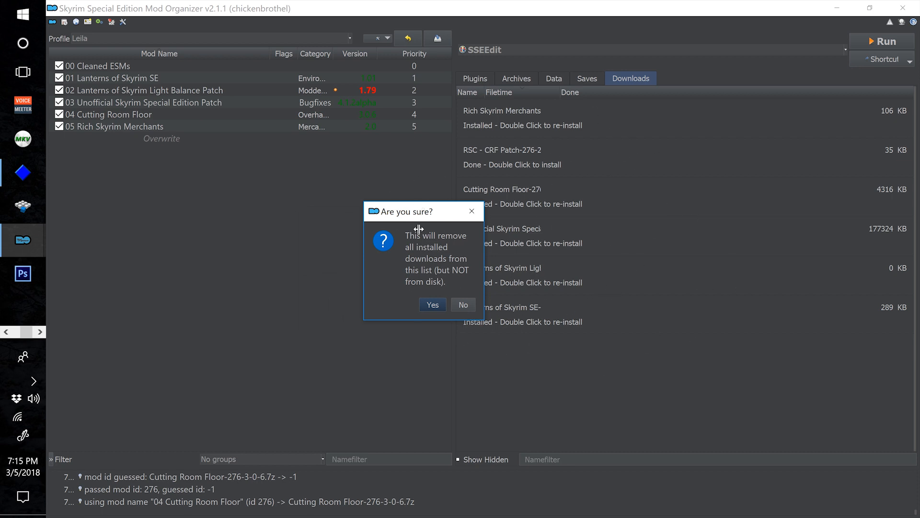
drag(427, 219, 362, 219)
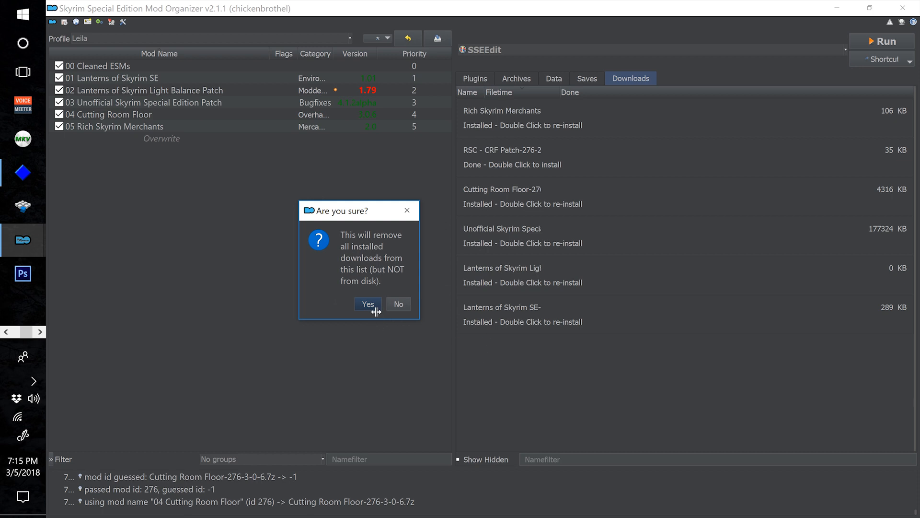
click(373, 305)
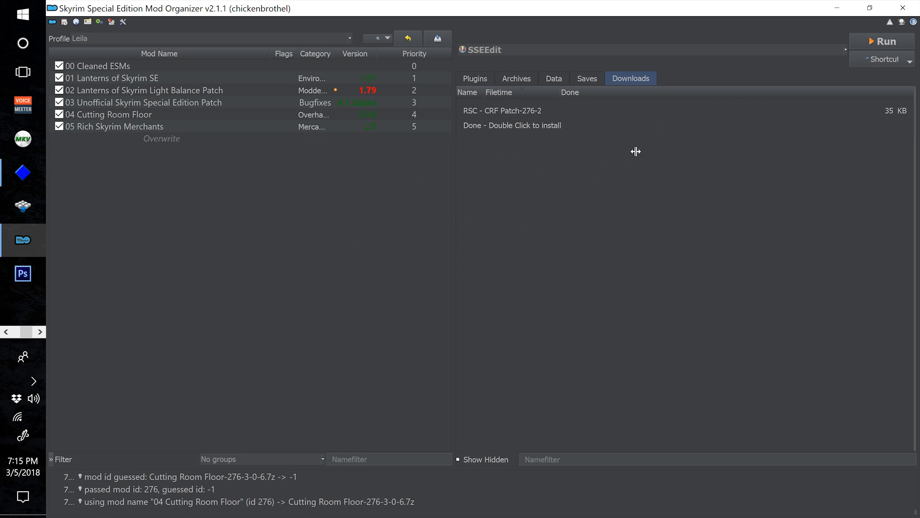
Show the plugin list with the load order.
right_click(579, 118)
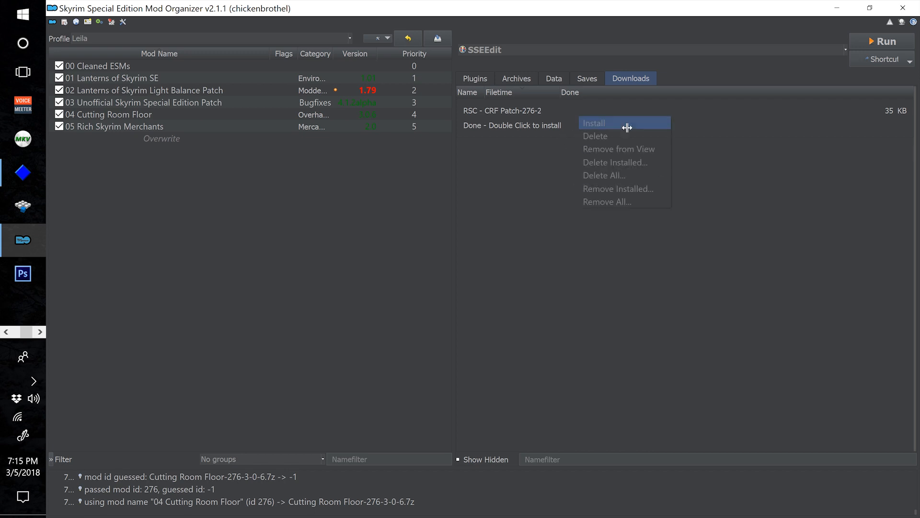
key(Escape)
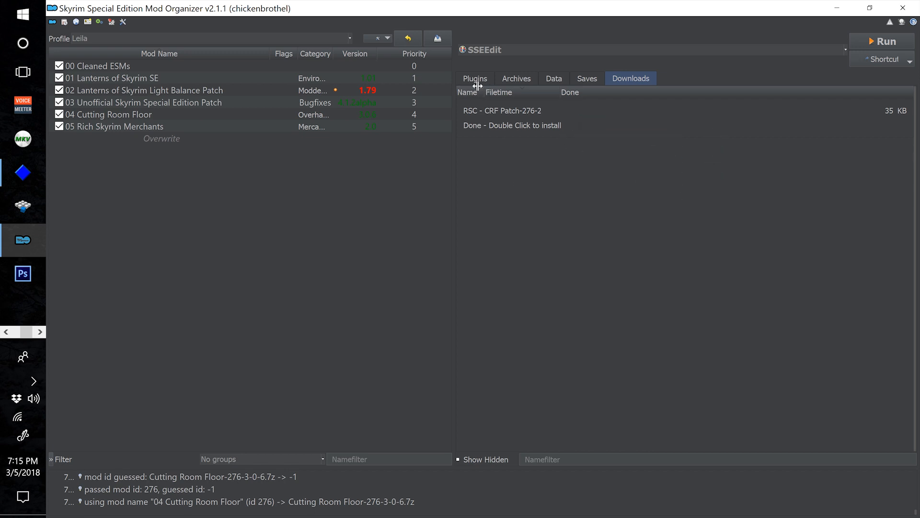
click(474, 79)
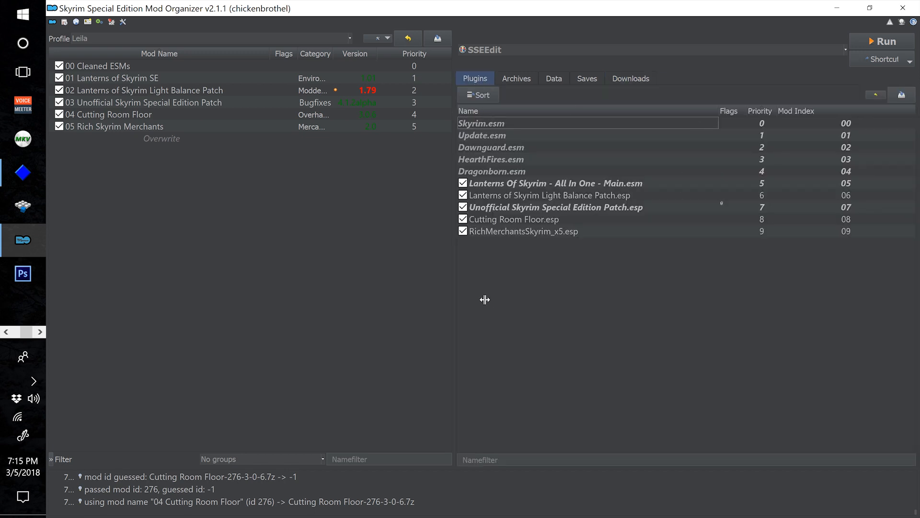
Switch to Chrome, search Nexus Mods for "realistic ragdoll", and open the Realistic Ragdolls and Force page.
click(7, 334)
click(6, 335)
click(6, 335)
click(22, 140)
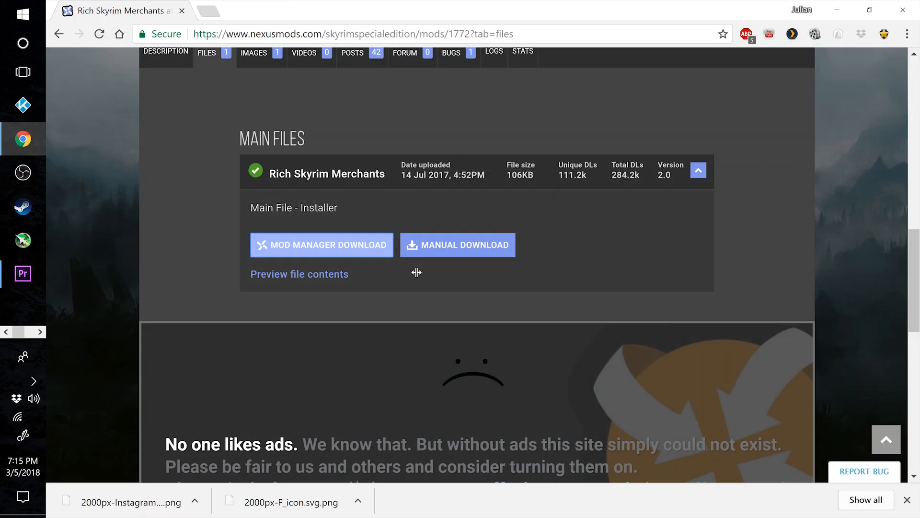
scroll(150, 300, up, 10)
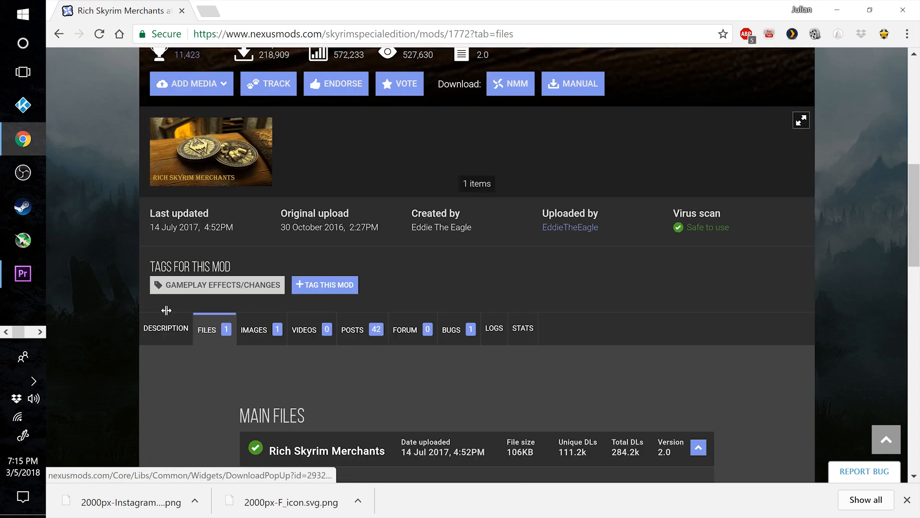
scroll(368, 283, up, 3)
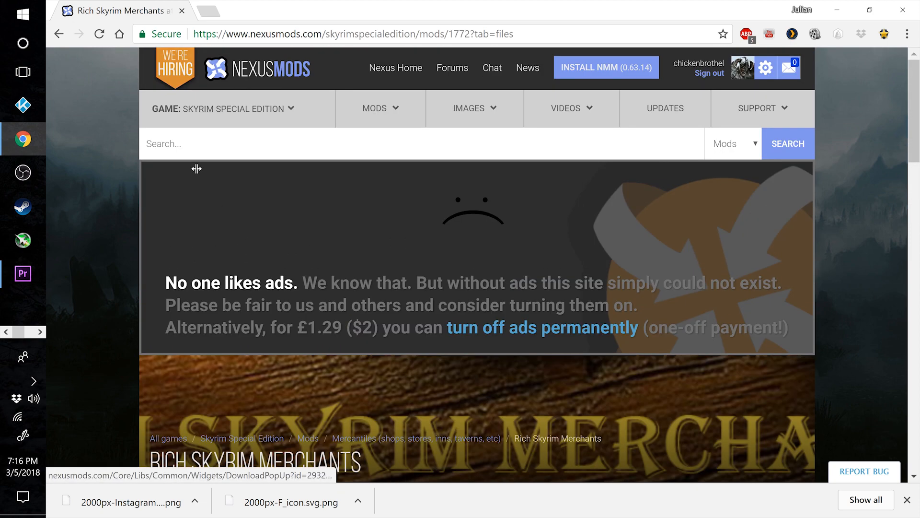
click(220, 149)
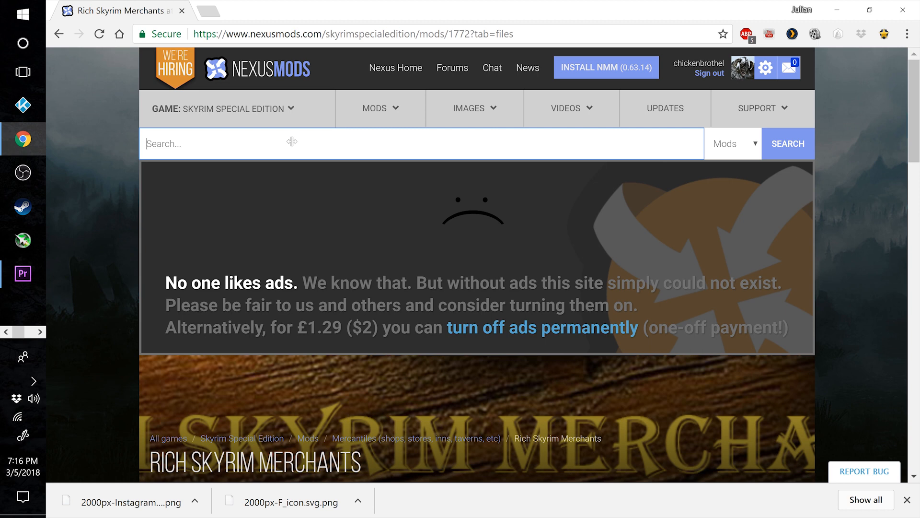
text(realistic )
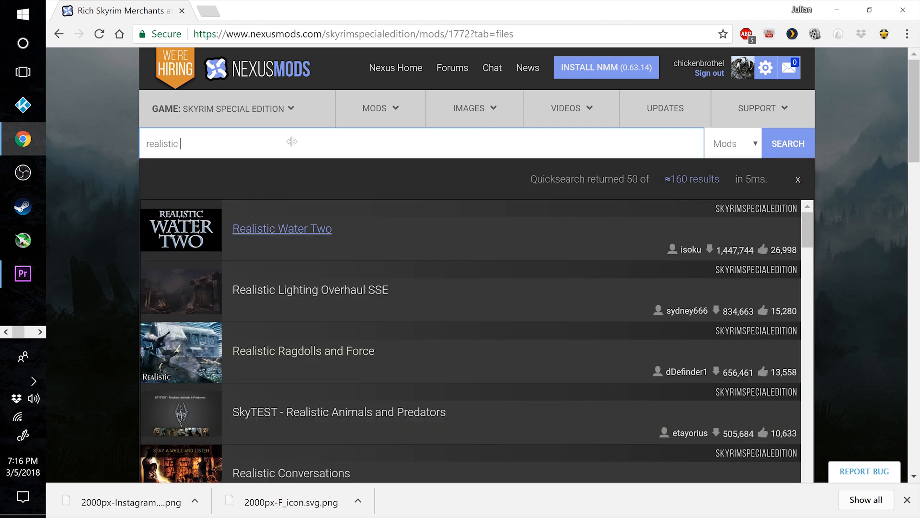
text(ragdoll)
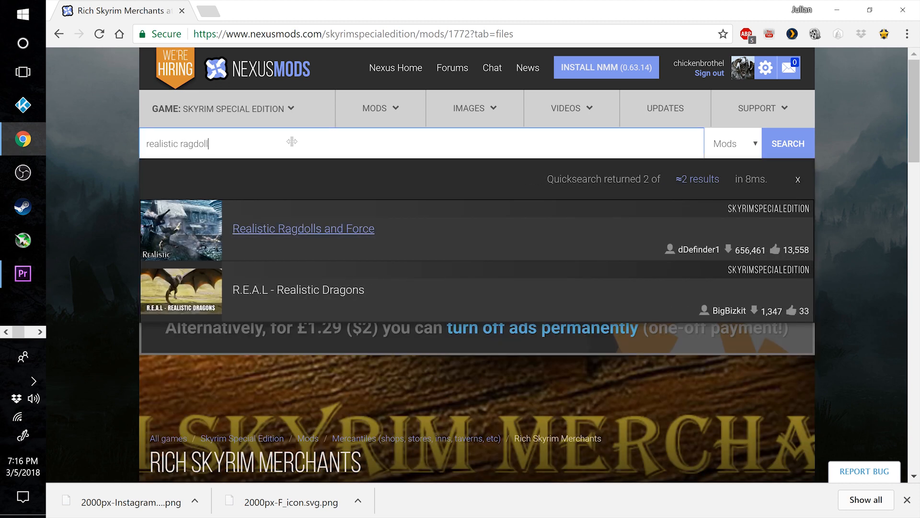
click(288, 227)
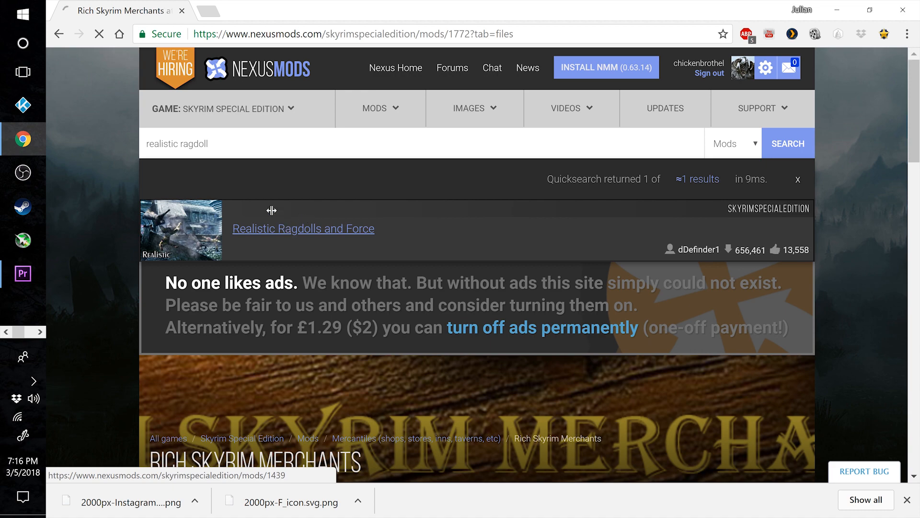
Download the main file Realistic Ragdolls and Force SE with the mod manager and look over the optional Increase Fall Damage file.
scroll(410, 329, down, 10)
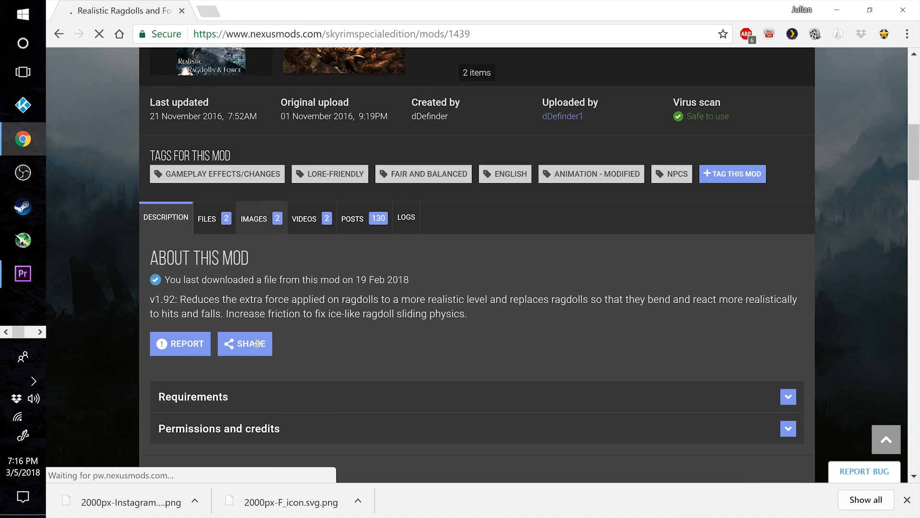
click(207, 220)
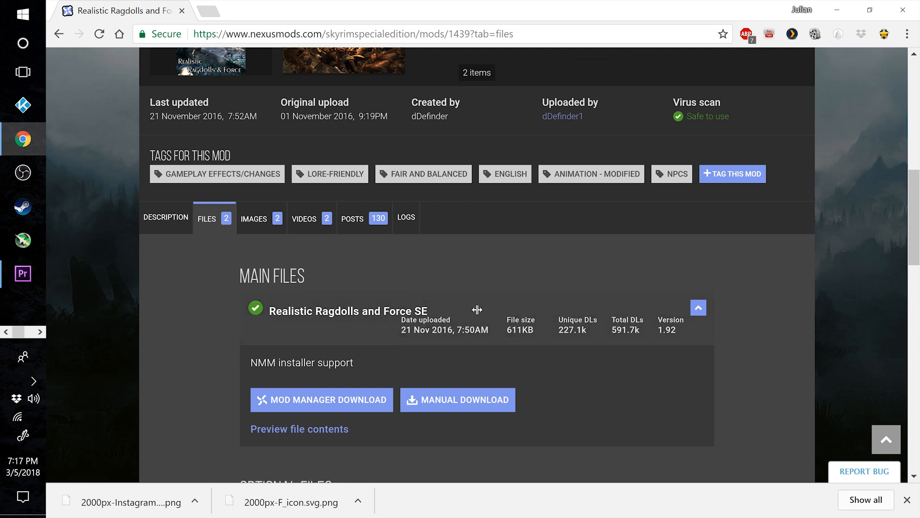
scroll(349, 303, down, 2)
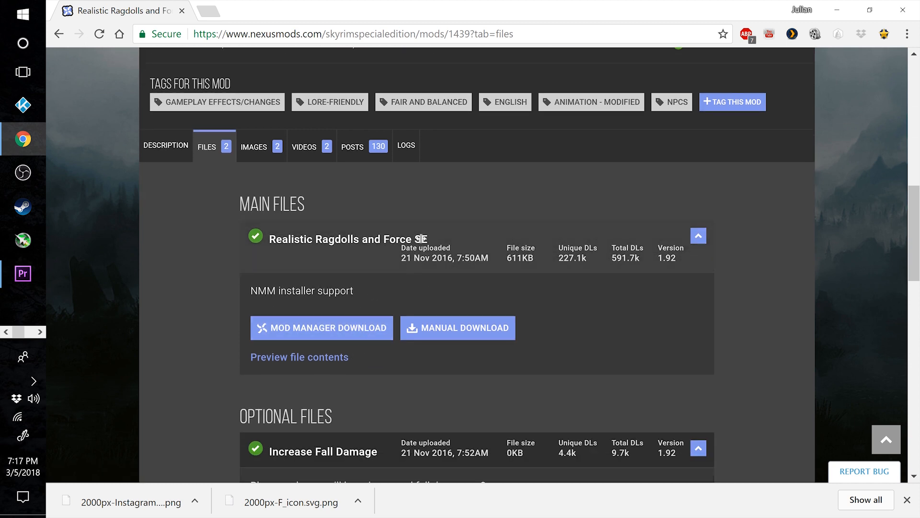
scroll(412, 294, down, 2)
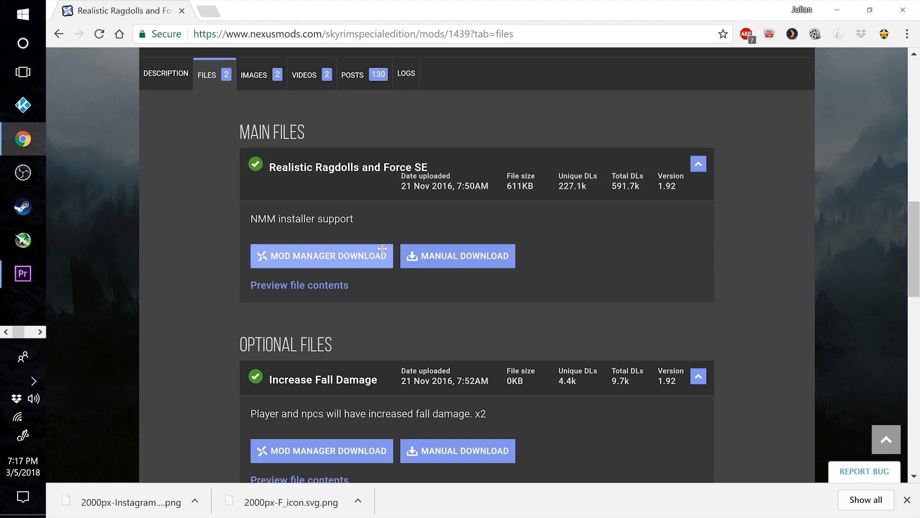
click(364, 254)
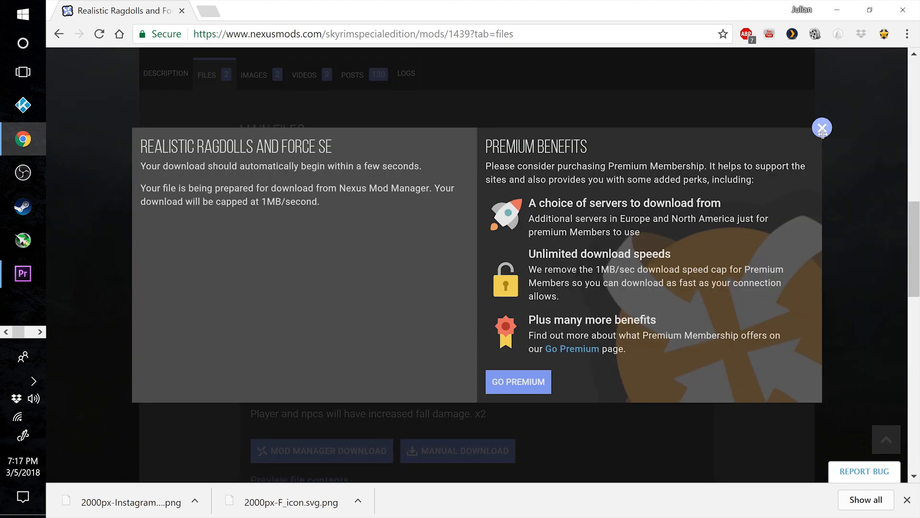
click(822, 128)
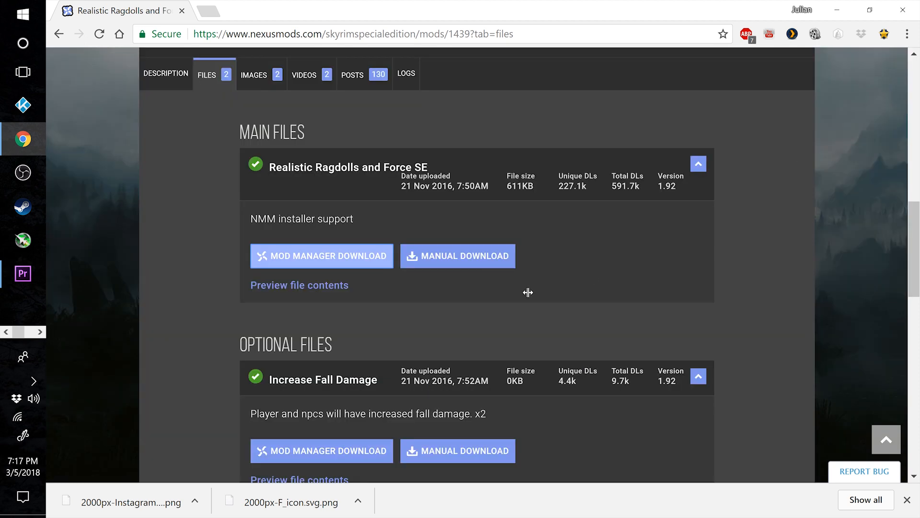
scroll(616, 290, down, 3)
scroll(528, 291, up, 3)
scroll(250, 276, down, 3)
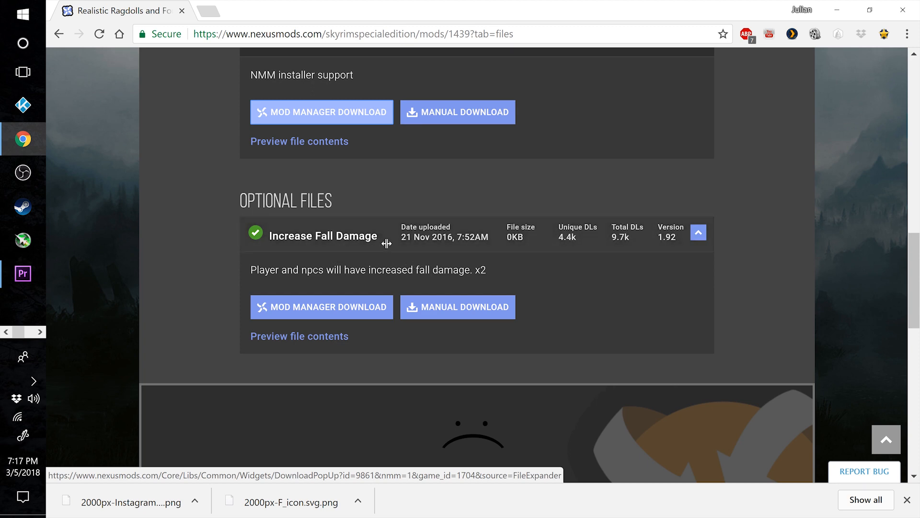
scroll(422, 215, up, 2)
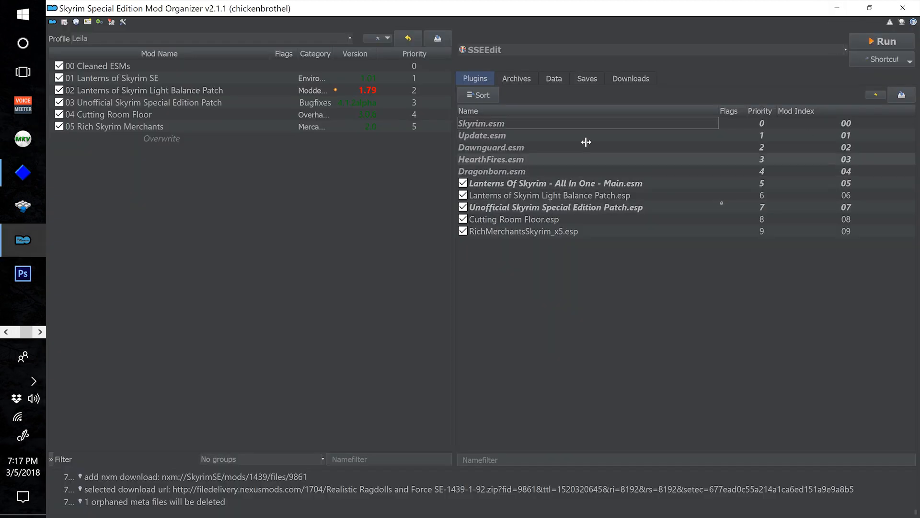
Install the Realistic Ragdolls and Force download with Force set to Realistic and Ragdolls set to All.
click(637, 84)
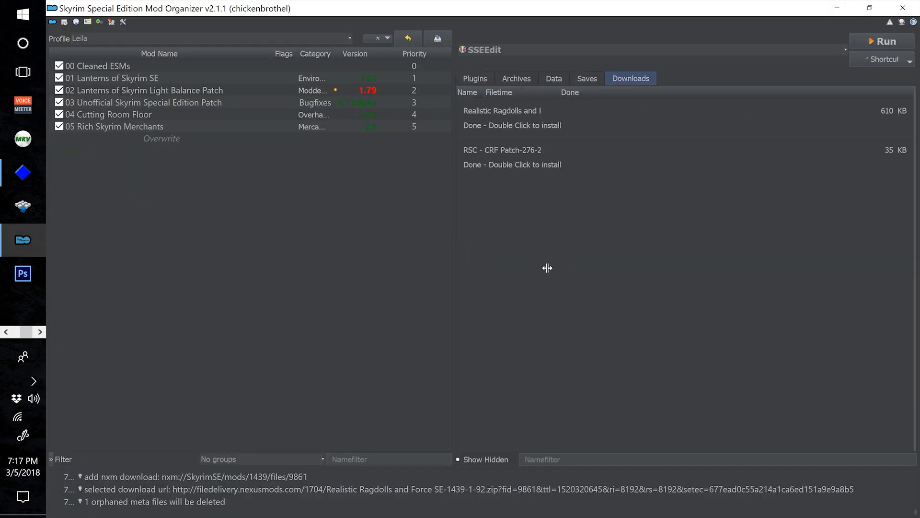
double_click(549, 118)
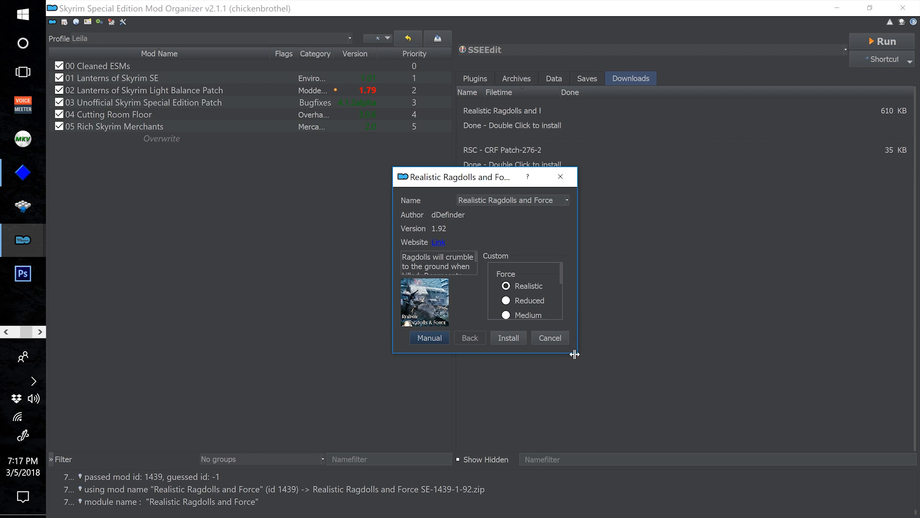
drag(647, 177, 448, 127)
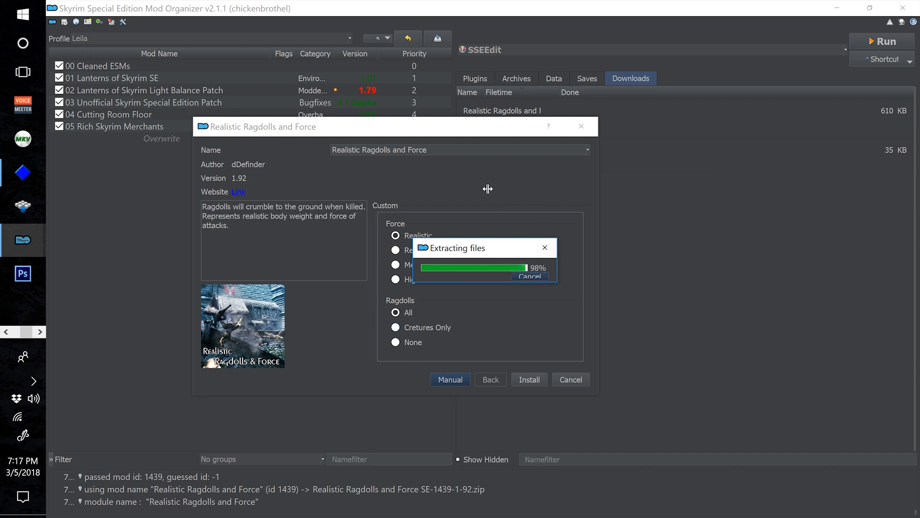
drag(453, 134, 353, 151)
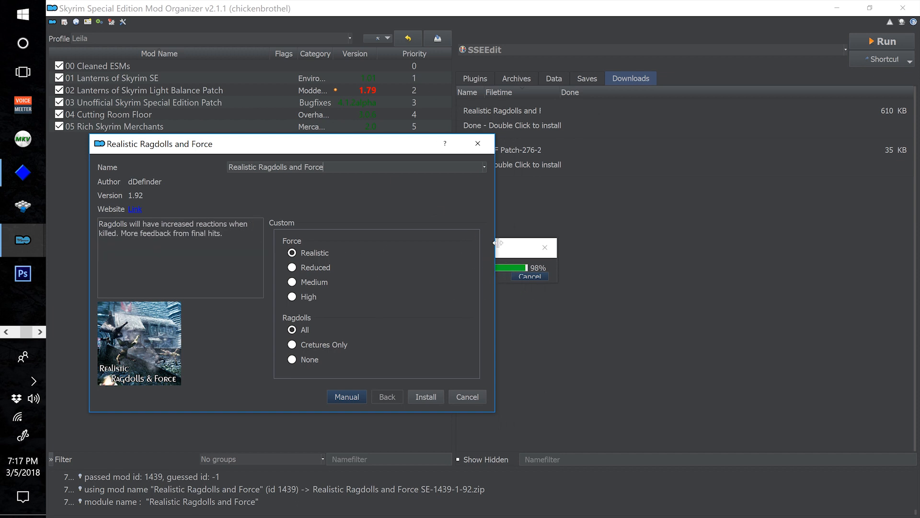
drag(293, 151, 353, 117)
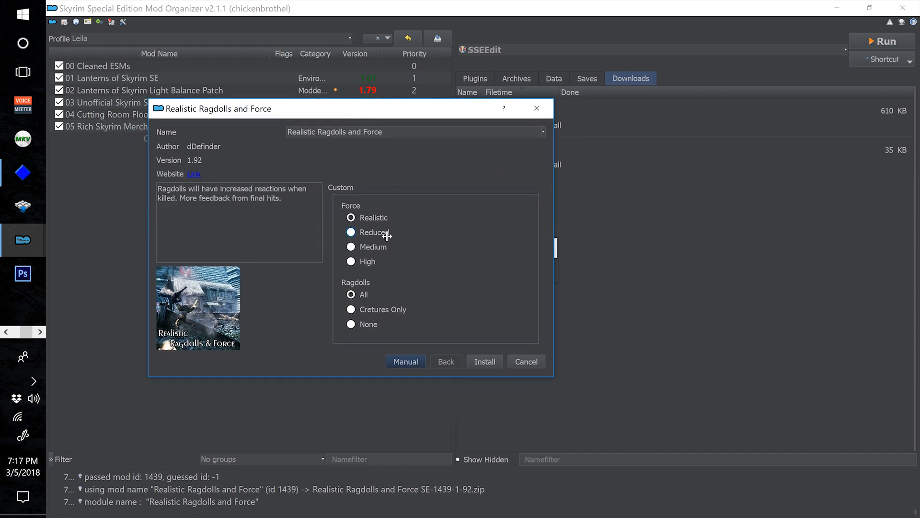
drag(454, 110, 455, 145)
mouse_move(407, 263)
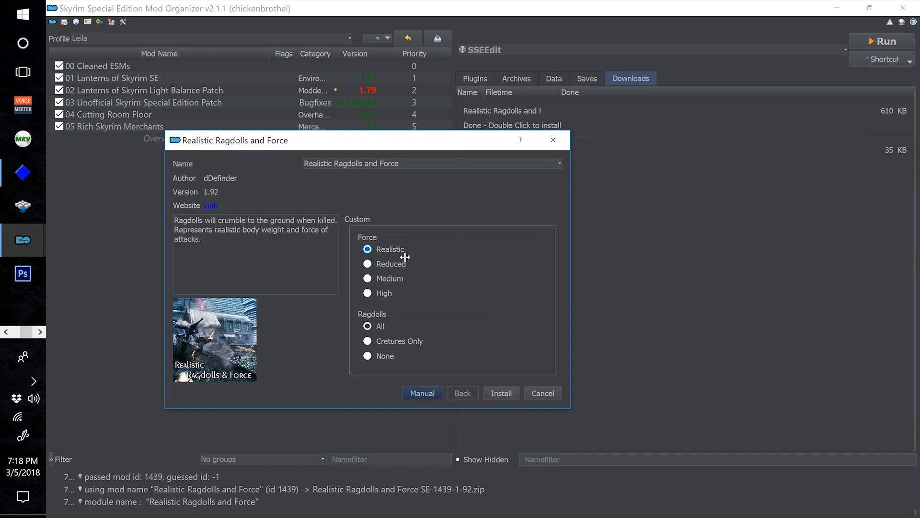
mouse_move(503, 264)
mouse_move(398, 330)
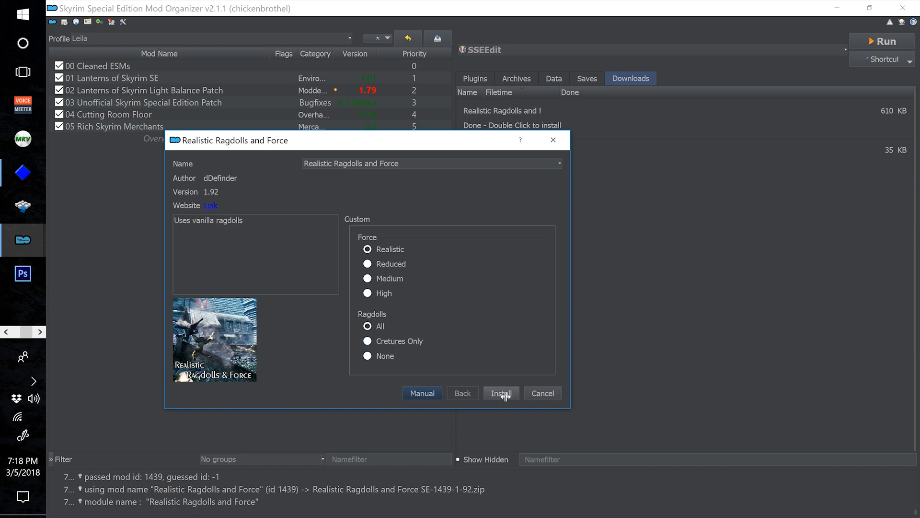
click(501, 394)
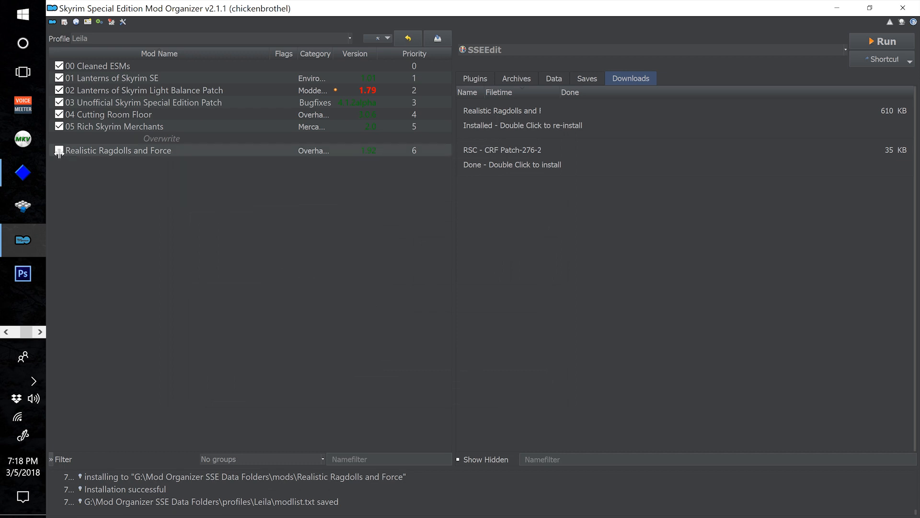
Rename the newly installed mod as "06 Realistic Ragdolls and Force", enable it, and show its plugin in the load order.
click(76, 155)
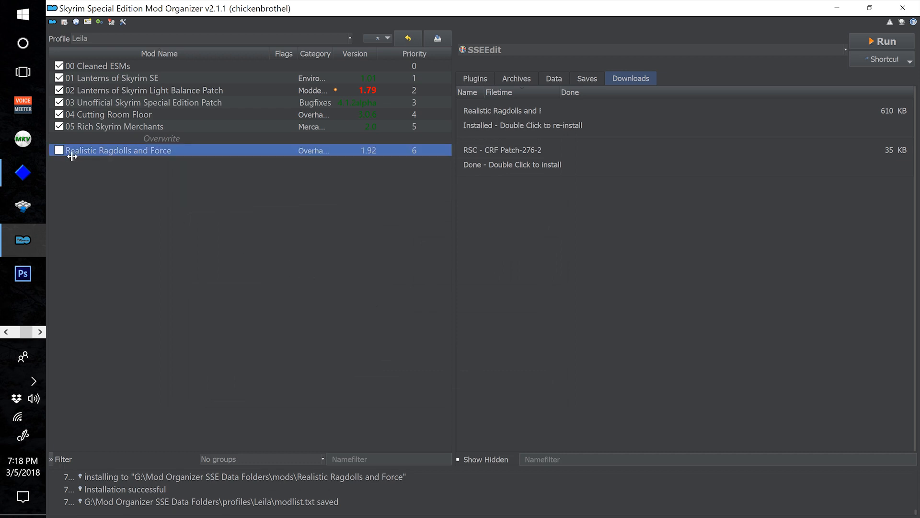
click(72, 156)
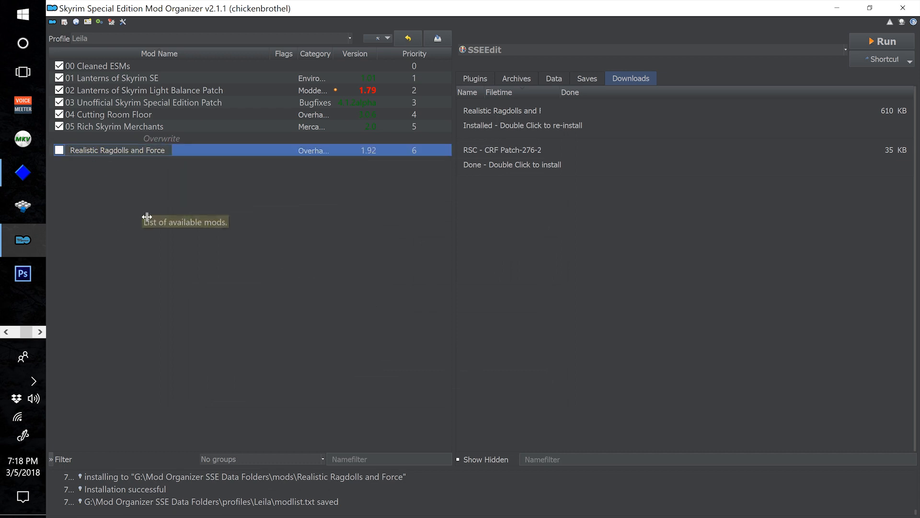
text(06)
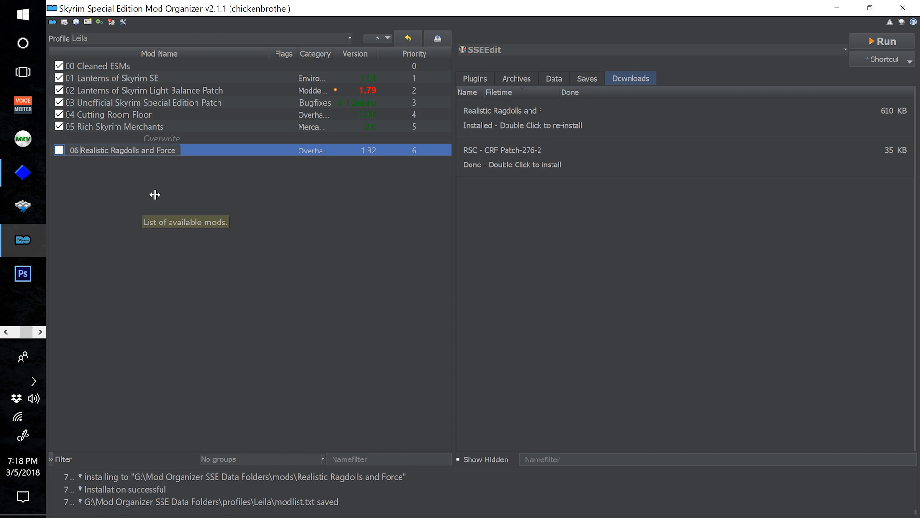
key(Return)
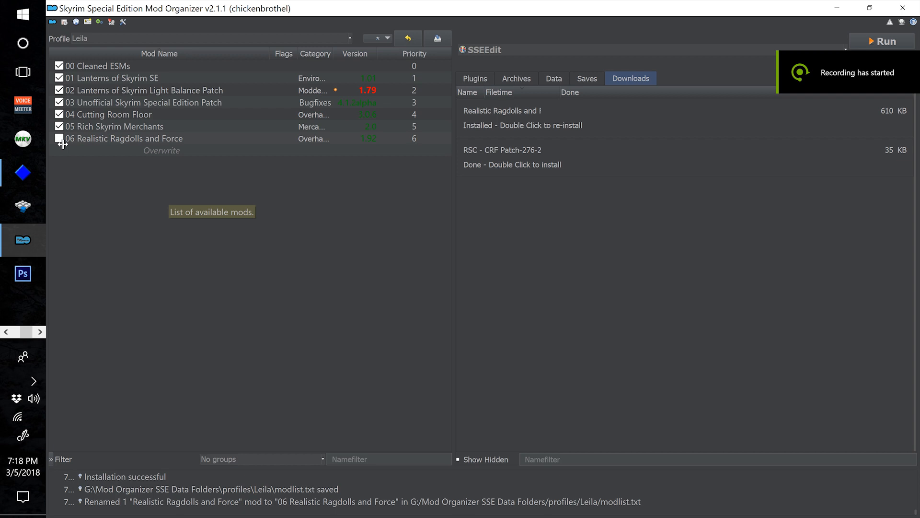
click(483, 81)
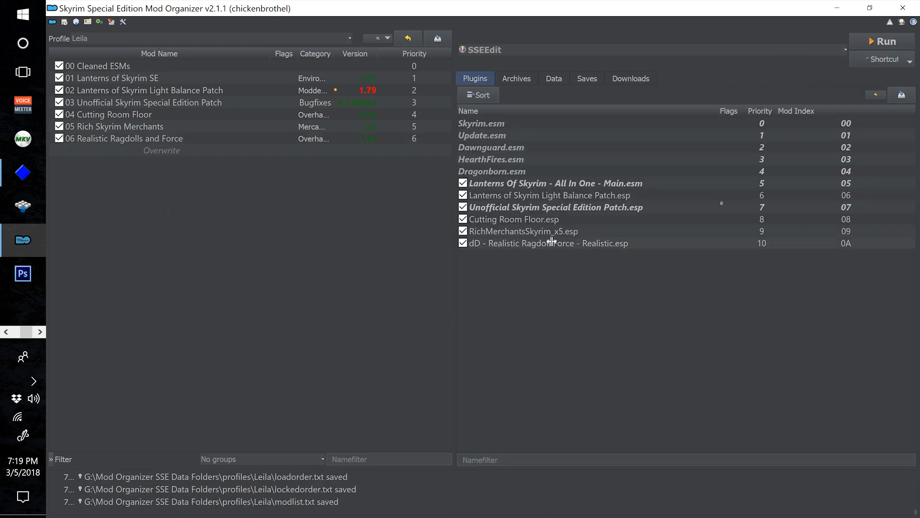
Switch to Chrome, search Nexus Mods for "font replacement", and open the Sovngarde - Mist's Font Replacer page.
click(6, 334)
click(5, 334)
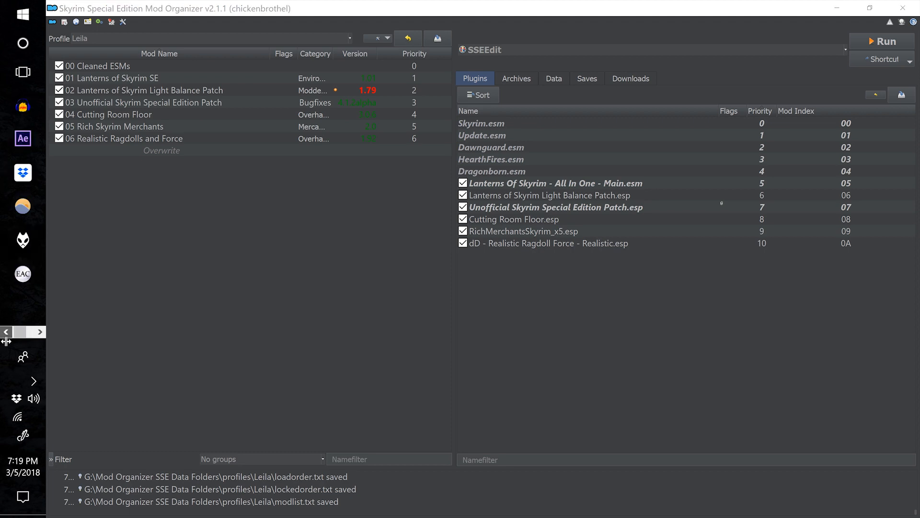
click(6, 335)
click(37, 149)
scroll(221, 256, up, 15)
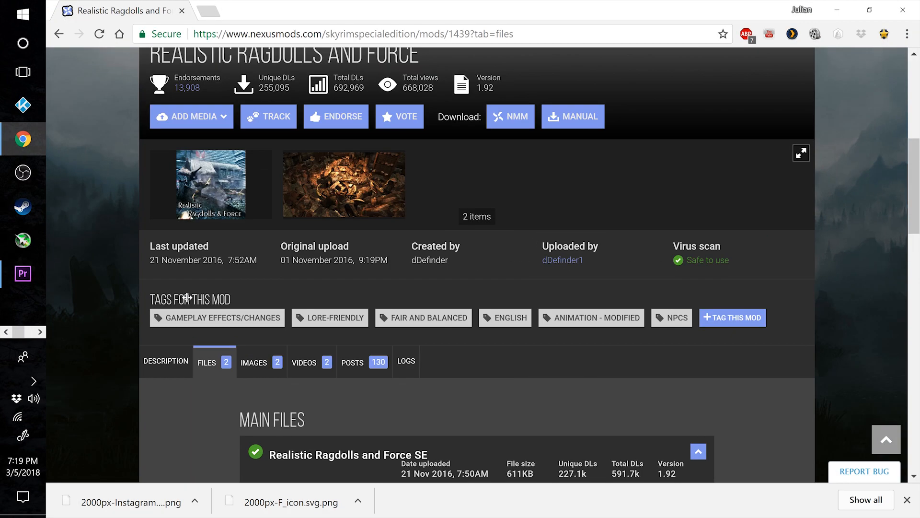
click(226, 156)
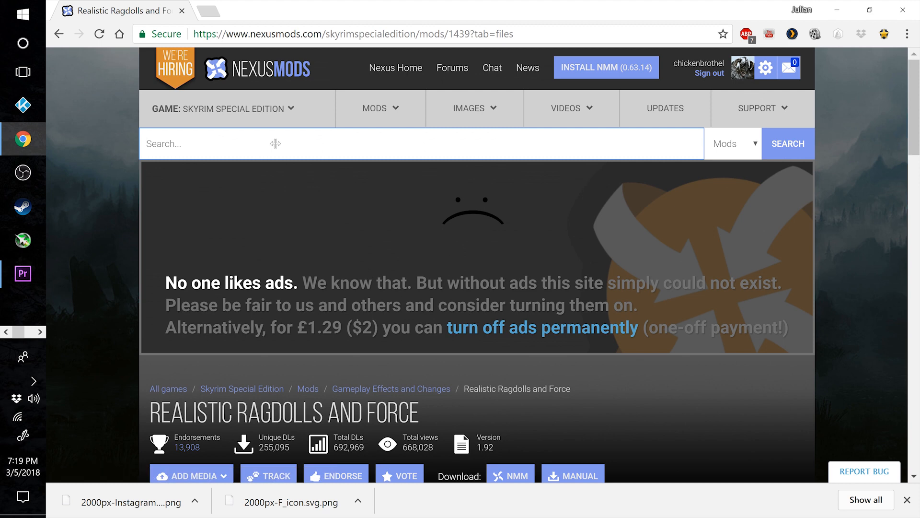
text(font replace)
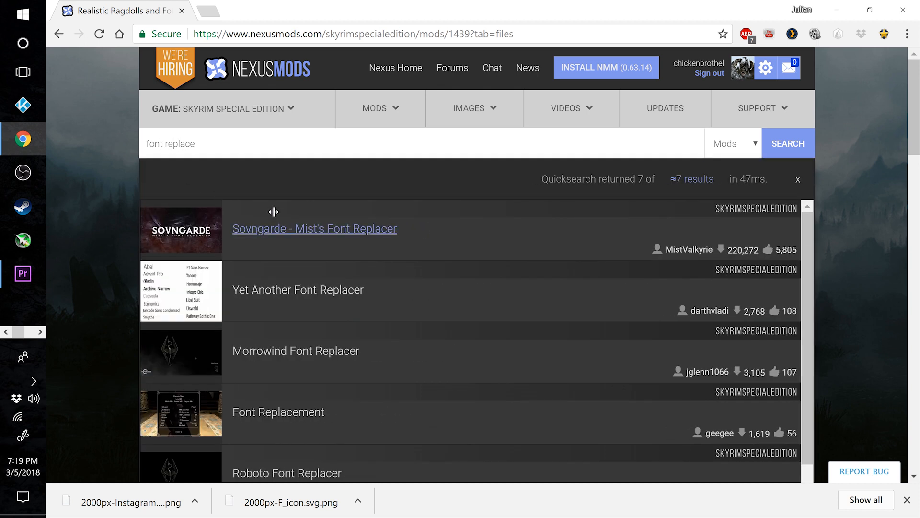
click(253, 152)
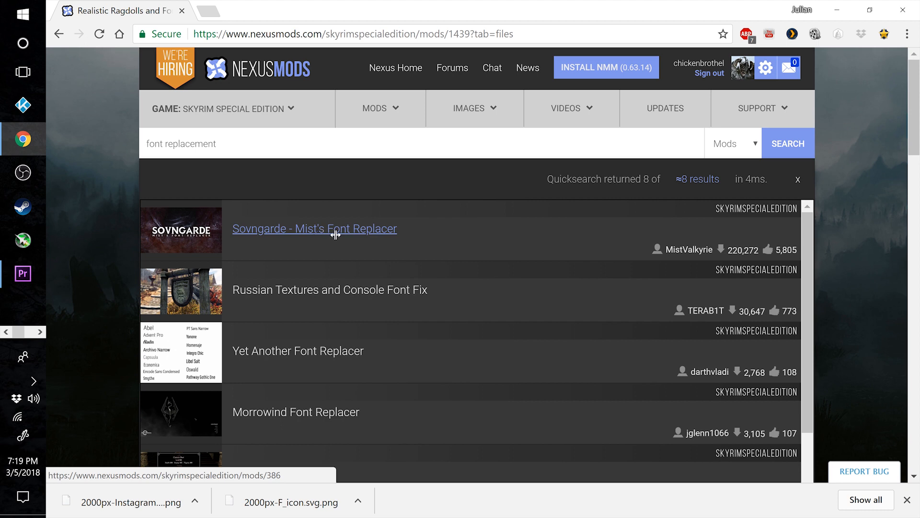
click(335, 234)
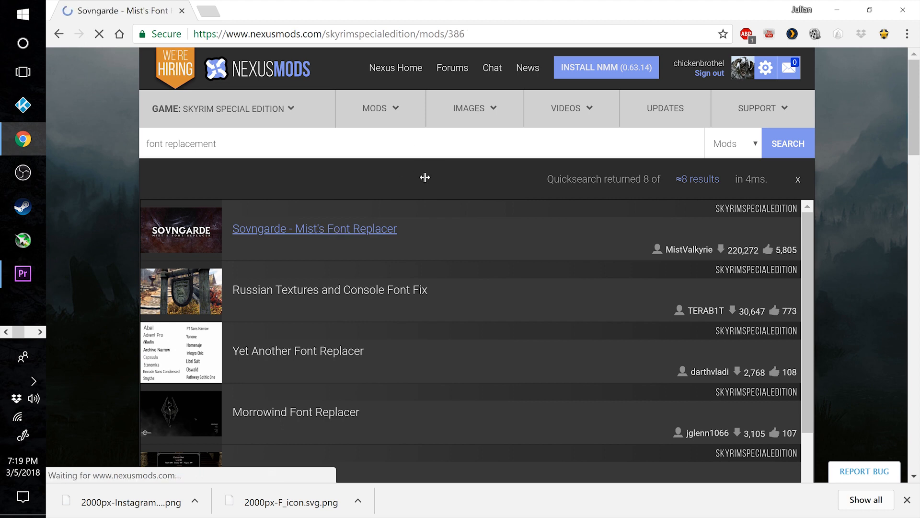
Look over the Sovngarde - Mist's Font Replacer description and open the mod's list of downloadable files.
scroll(151, 326, down, 8)
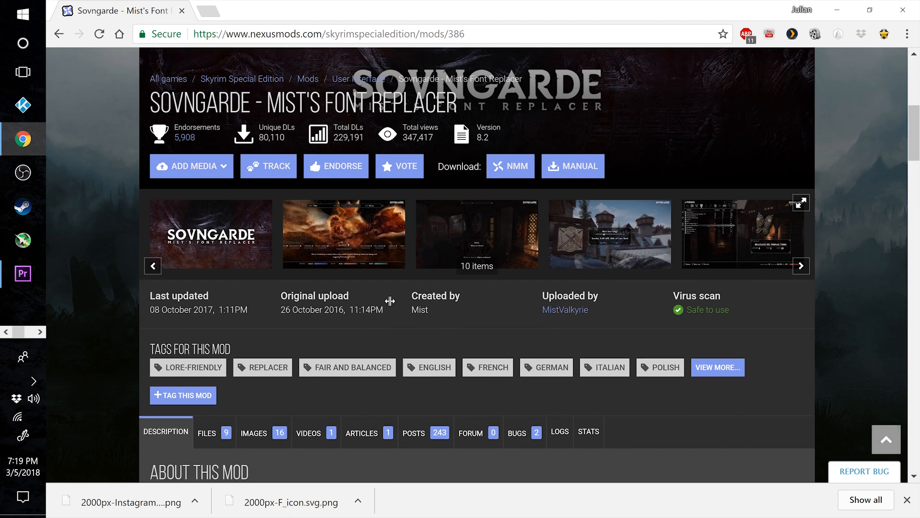
scroll(416, 297, down, 2)
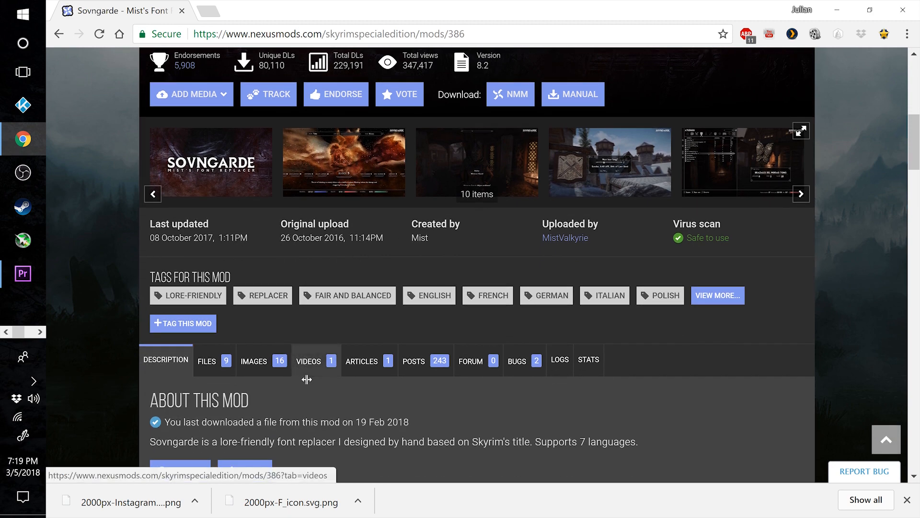
scroll(335, 335, up, 2)
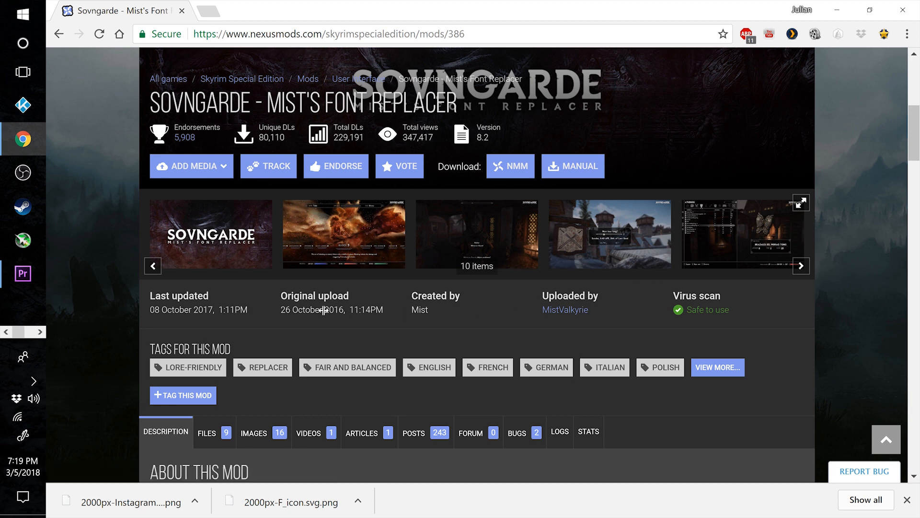
scroll(317, 309, down, 3)
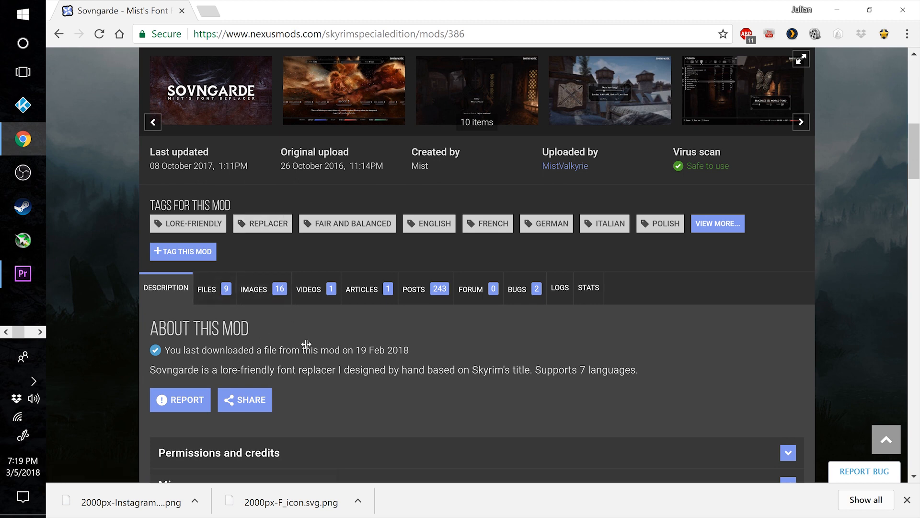
scroll(306, 344, down, 3)
click(211, 144)
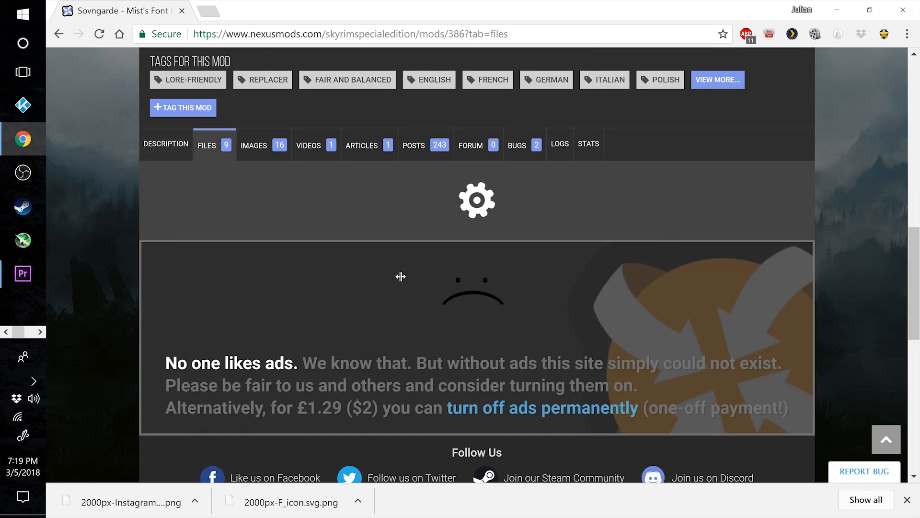
Compare the Bold, Bold Inverted Brackets and Light main files of the Sovngarde font replacer, including their descriptions and preview banners.
scroll(410, 312, down, 2)
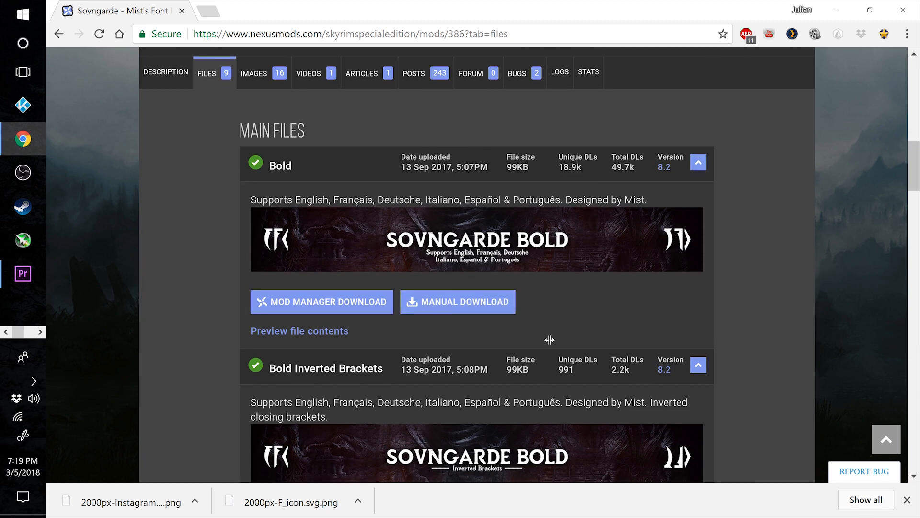
scroll(549, 340, down, 6)
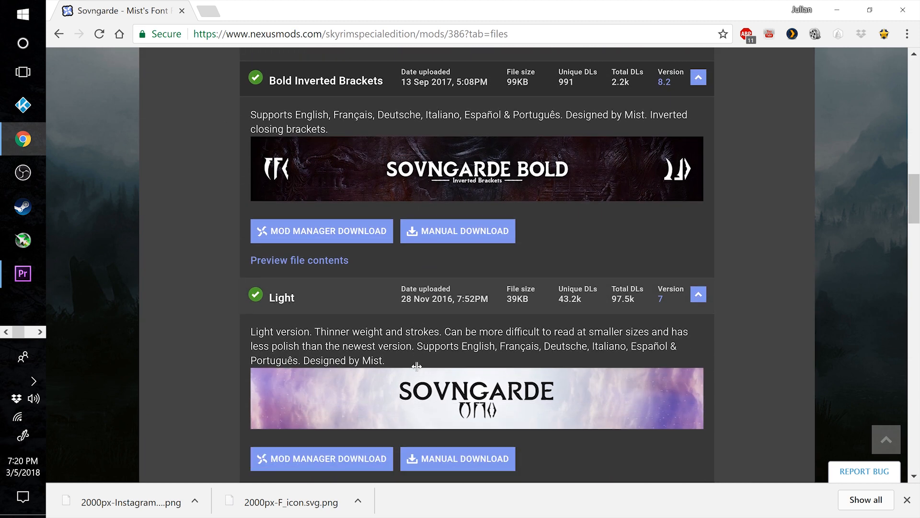
scroll(417, 366, up, 5)
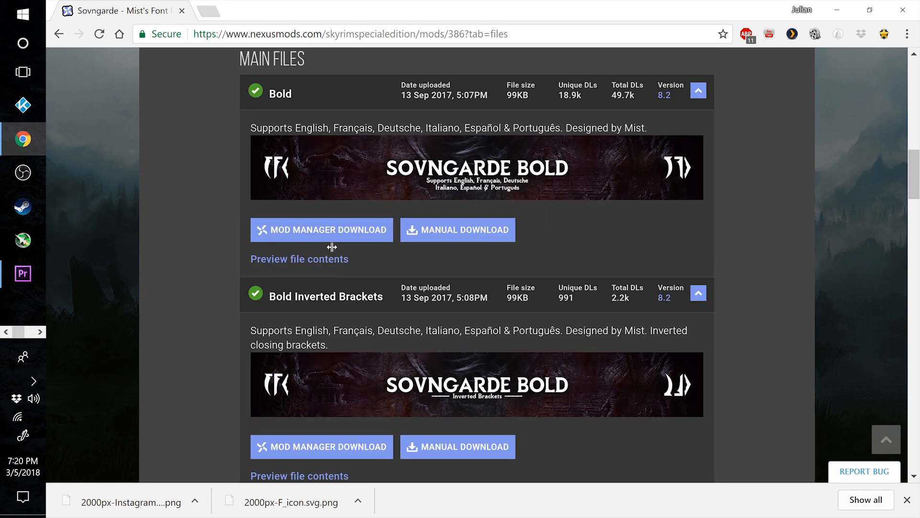
scroll(376, 289, down, 5)
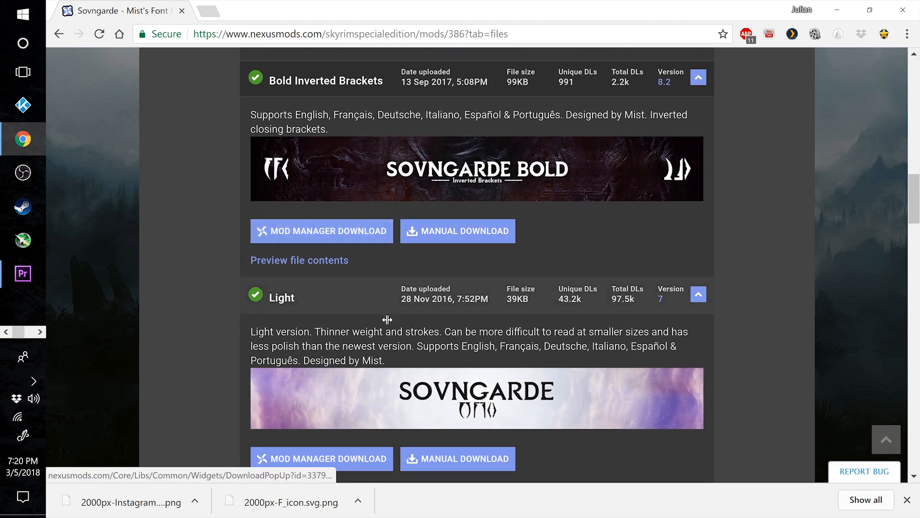
scroll(386, 319, up, 4)
scroll(398, 330, up, 4)
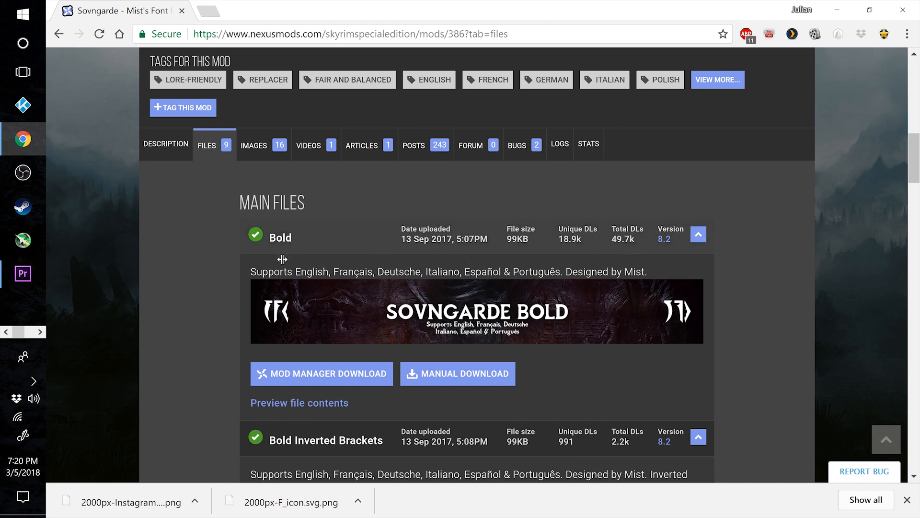
scroll(438, 320, down, 8)
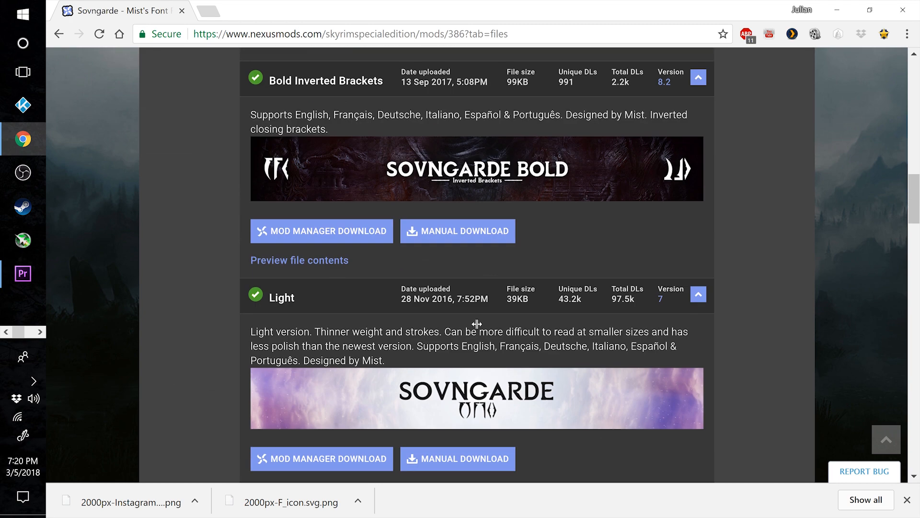
scroll(513, 367, down, 2)
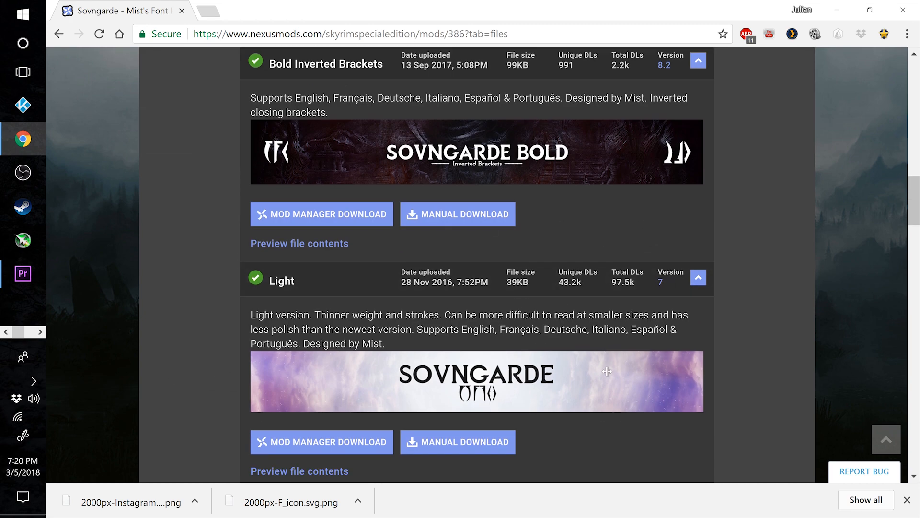
scroll(568, 354, up, 13)
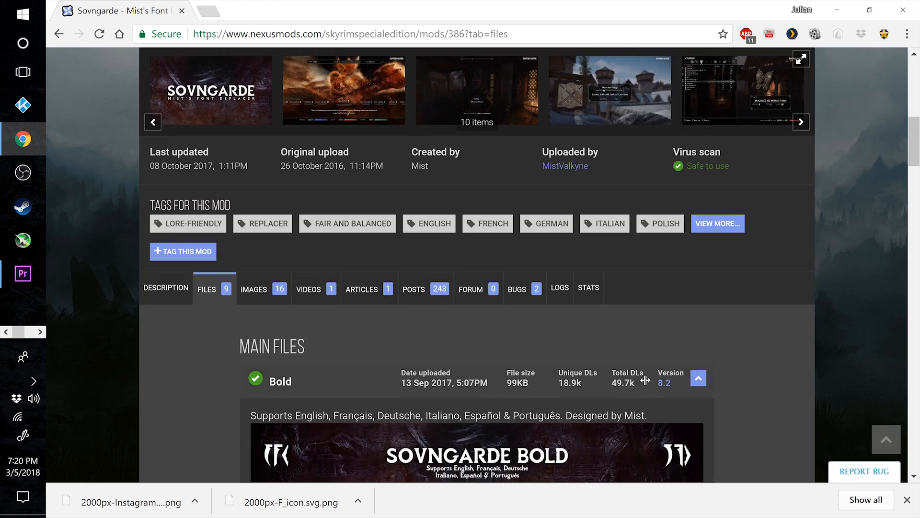
scroll(634, 406, down, 3)
scroll(634, 406, down, 2)
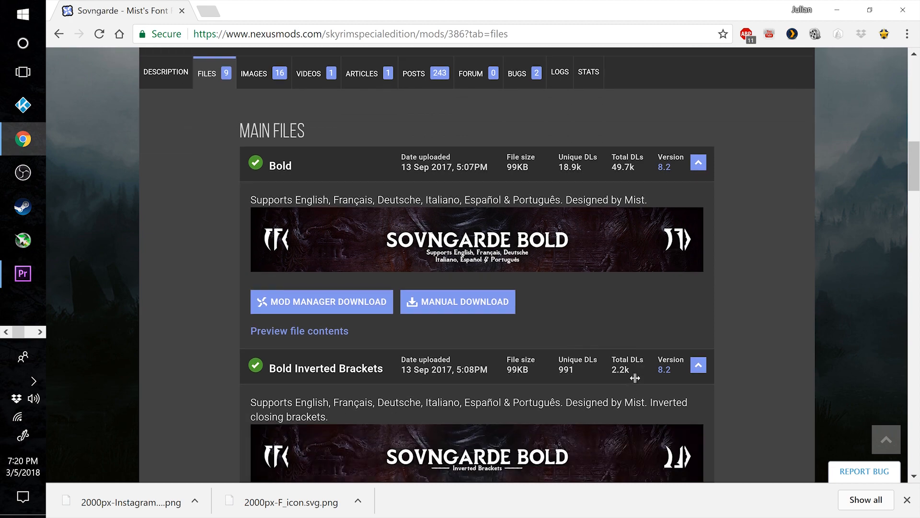
scroll(619, 398, down, 4)
scroll(606, 376, down, 3)
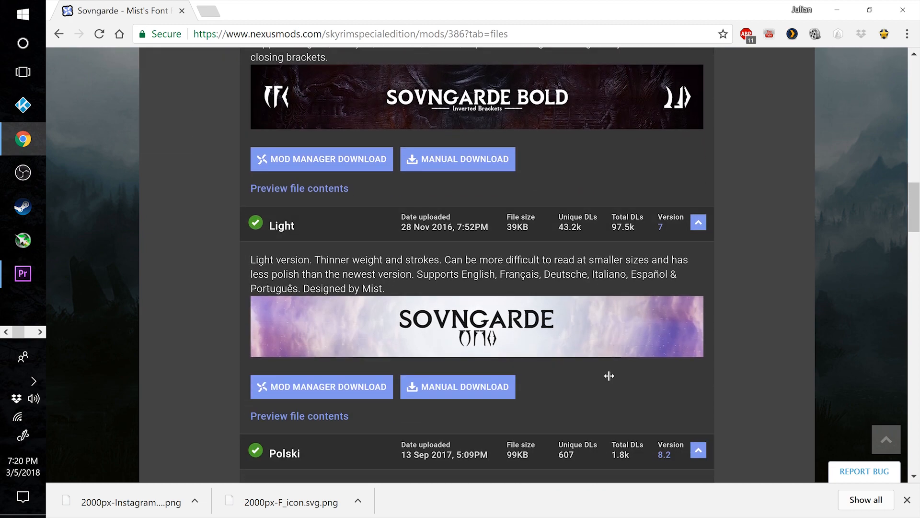
scroll(605, 336, up, 5)
scroll(605, 336, up, 4)
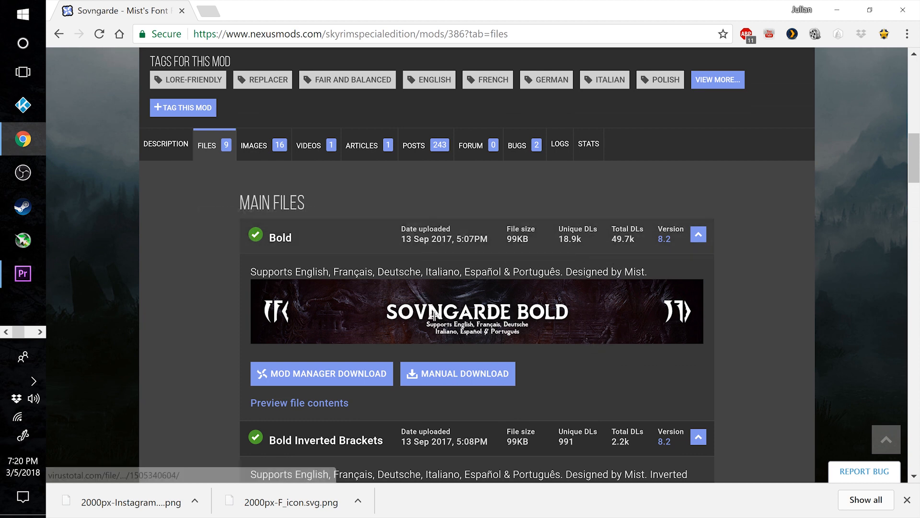
Download the Light main file of the Sovngarde font replacer through the mod manager and dismiss the download notice.
scroll(603, 329, down, 2)
scroll(604, 329, down, 9)
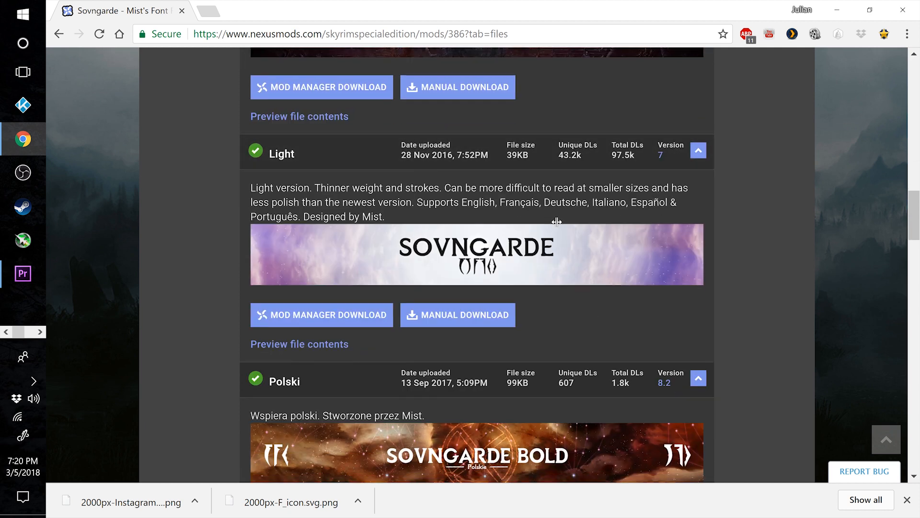
click(319, 328)
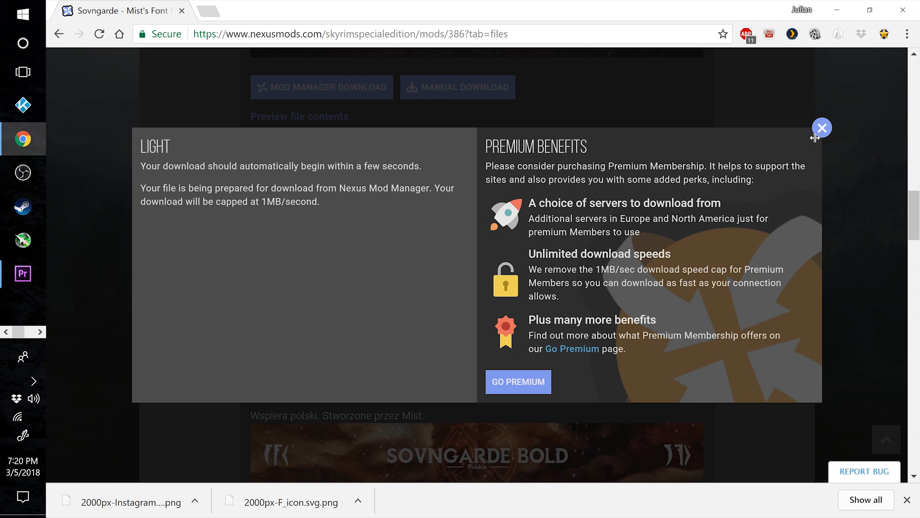
click(821, 128)
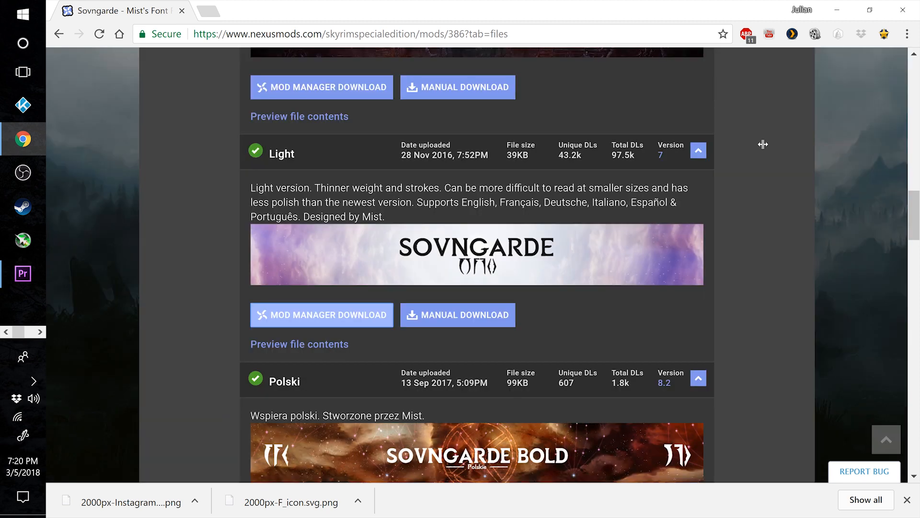
Switch to Mod Organizer, install the Sovngarde download as "07 Sovngarde - Mist's Font Replacer", and enable it in the mod list.
click(837, 9)
click(634, 81)
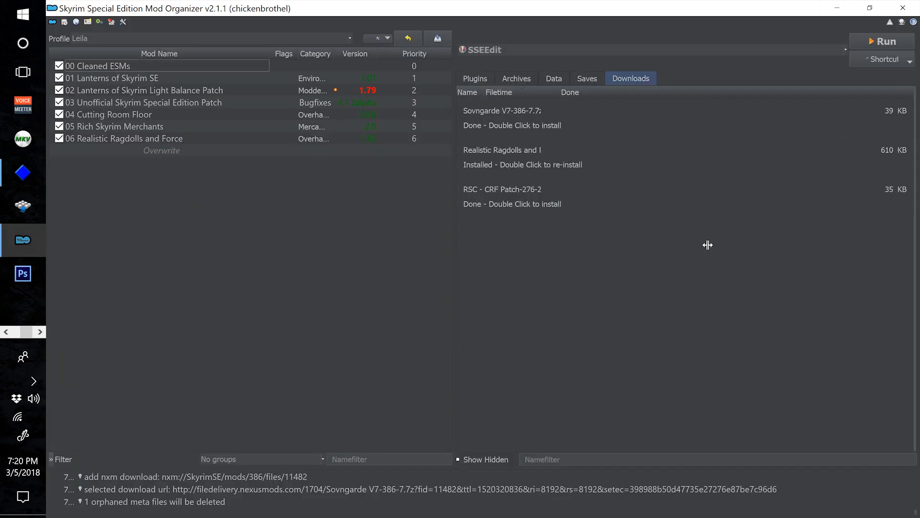
double_click(521, 126)
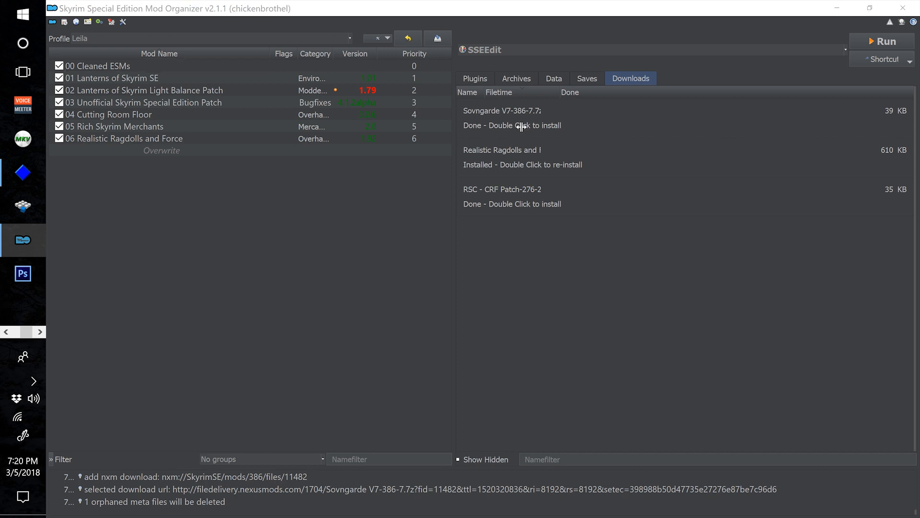
drag(549, 302, 669, 336)
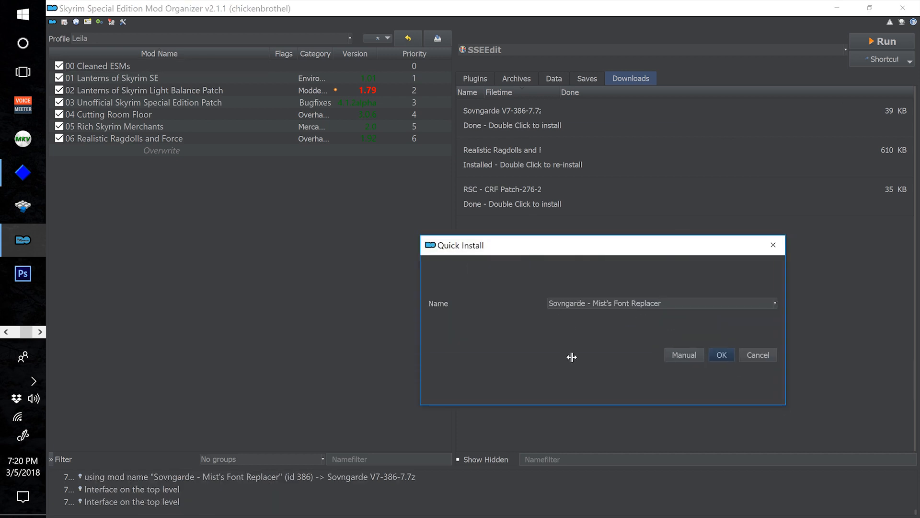
text(07)
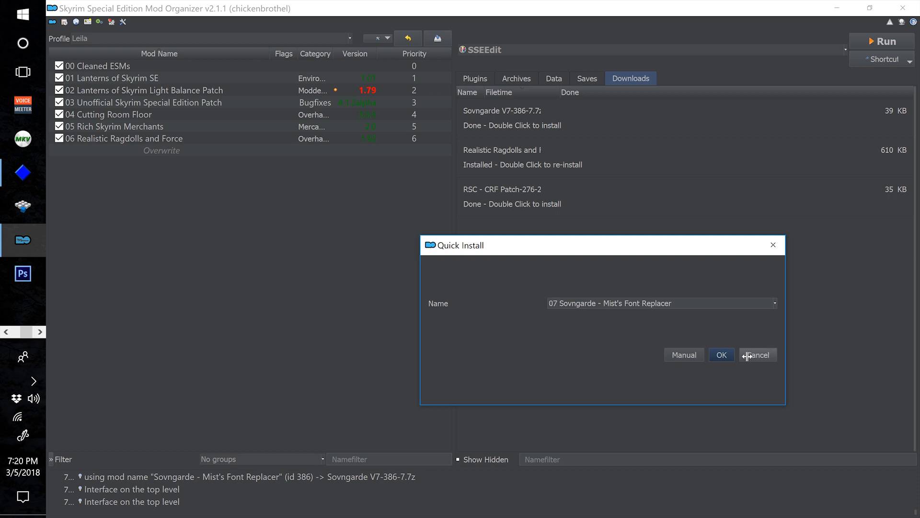
click(726, 355)
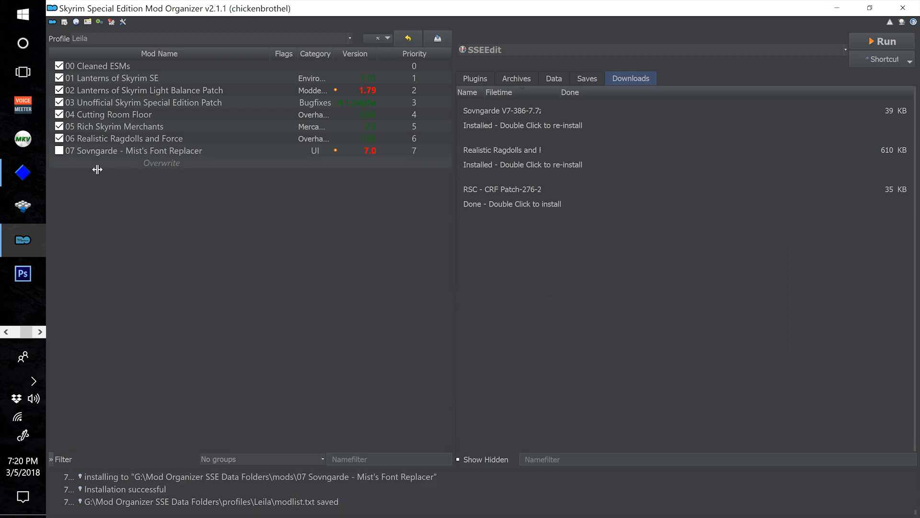
click(60, 151)
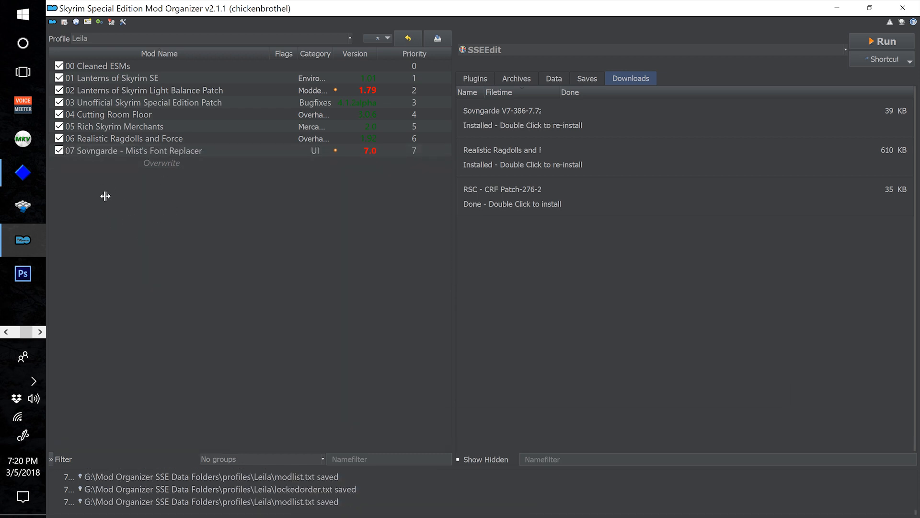
Switch to Chrome and look over the Fast Travel Speed Fix mod page, including its description and header details.
click(7, 331)
click(7, 332)
click(7, 332)
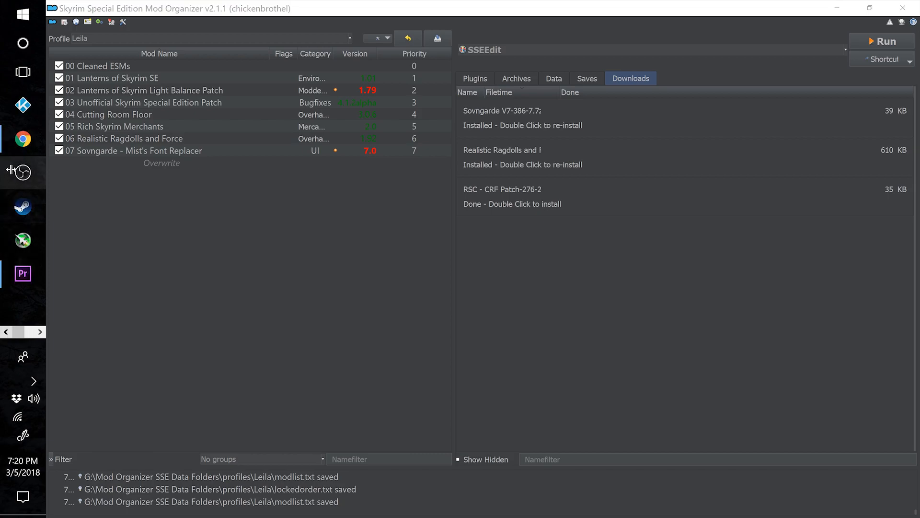
click(23, 139)
scroll(286, 89, up, 15)
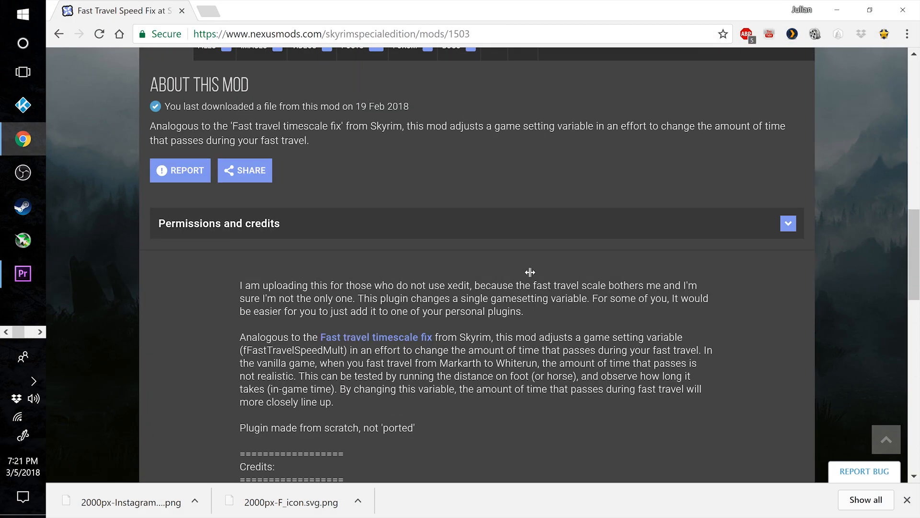
scroll(392, 247, up, 6)
scroll(392, 246, up, 2)
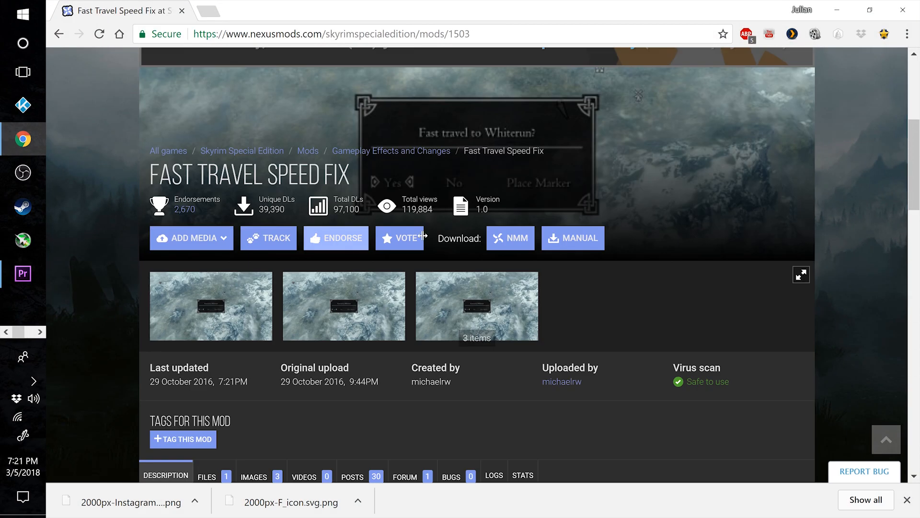
scroll(309, 268, down, 1)
scroll(310, 268, down, 3)
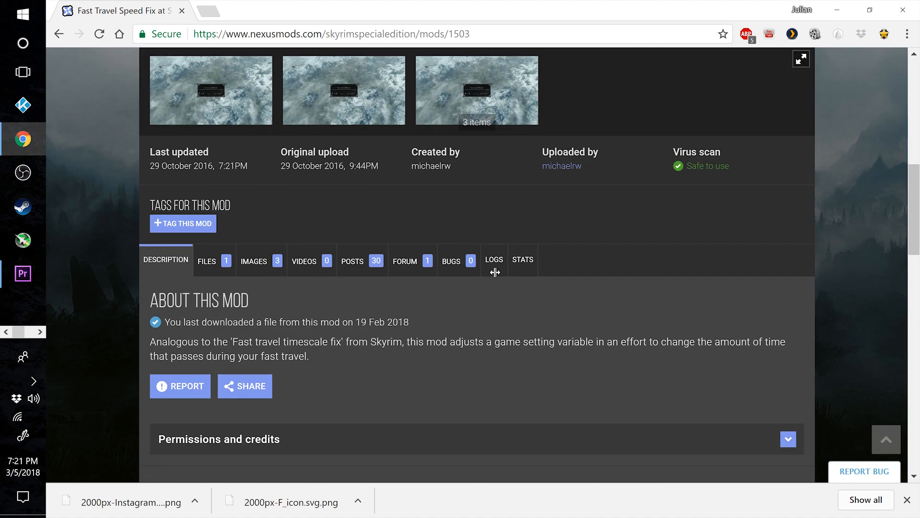
scroll(252, 145, up, 3)
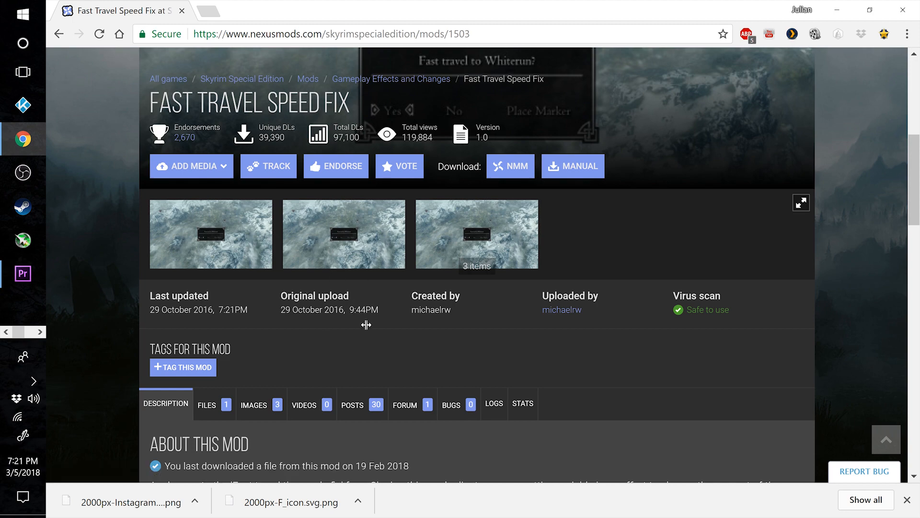
Open the Fast Travel Speed Fix file list and download Fast Travel Speed Multiplier v1.0 through the mod manager.
scroll(366, 325, down, 3)
click(210, 265)
scroll(383, 312, down, 2)
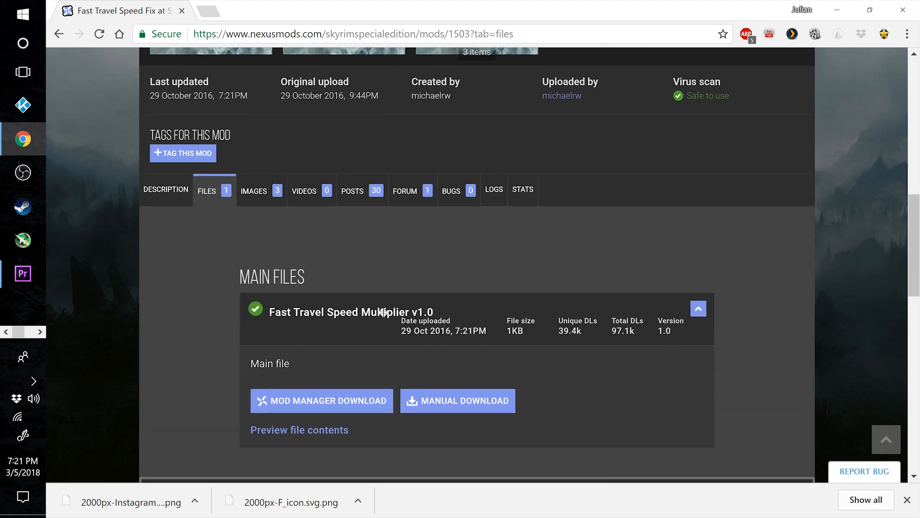
scroll(432, 340, down, 2)
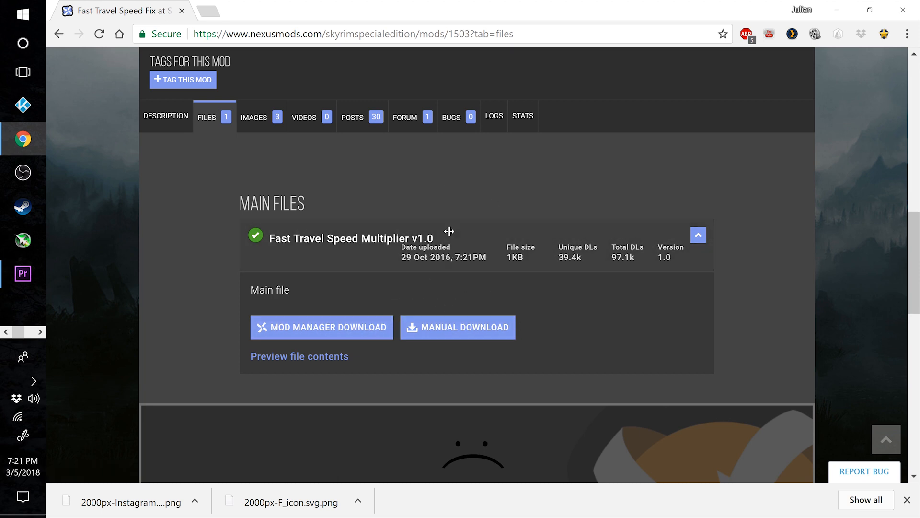
click(358, 329)
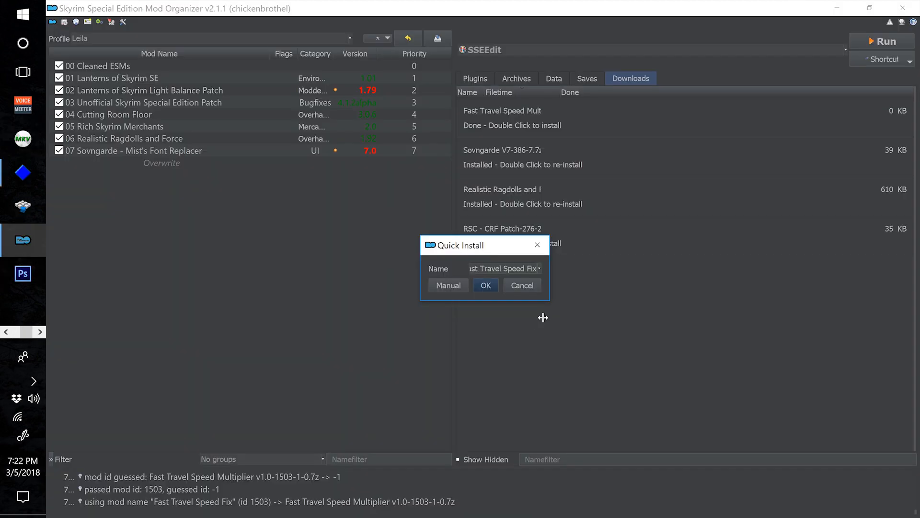
Install the Fast Travel Speed Fix download in Mod Organizer with the number 08 in front of its name.
drag(544, 304, 671, 374)
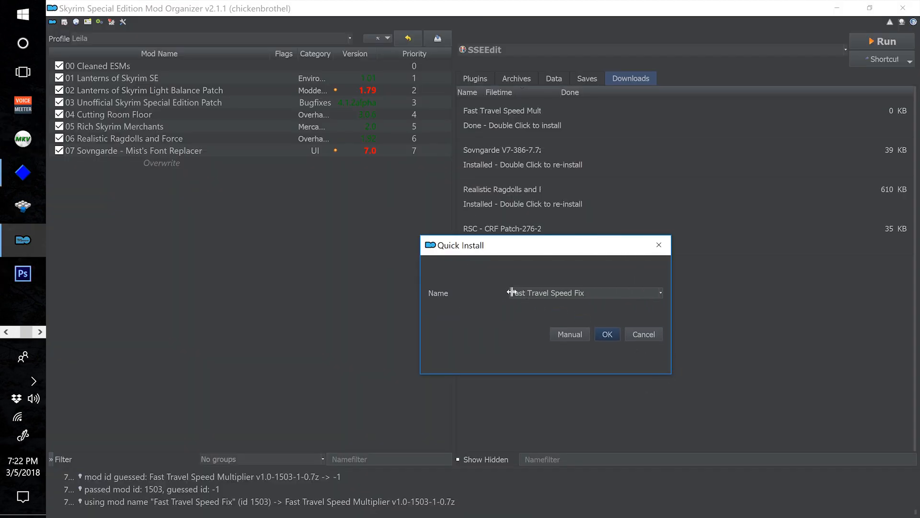
text(08)
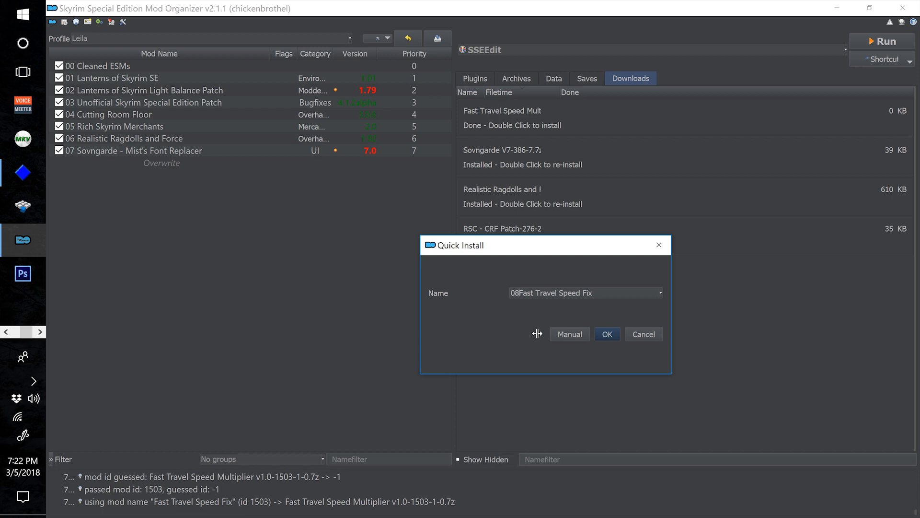
click(608, 333)
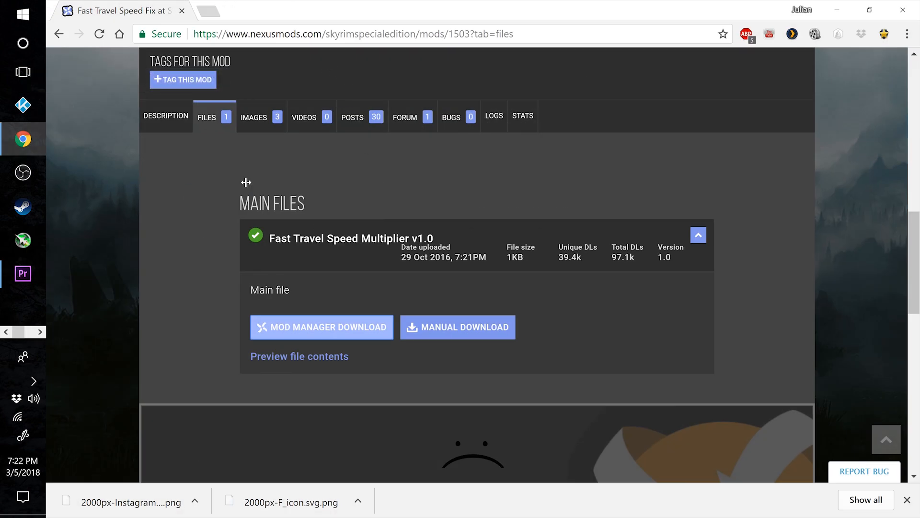
Back in Chrome, search Nexus Mods for "al" and open the Alternate Start - Live Another Life page.
scroll(246, 182, up, 10)
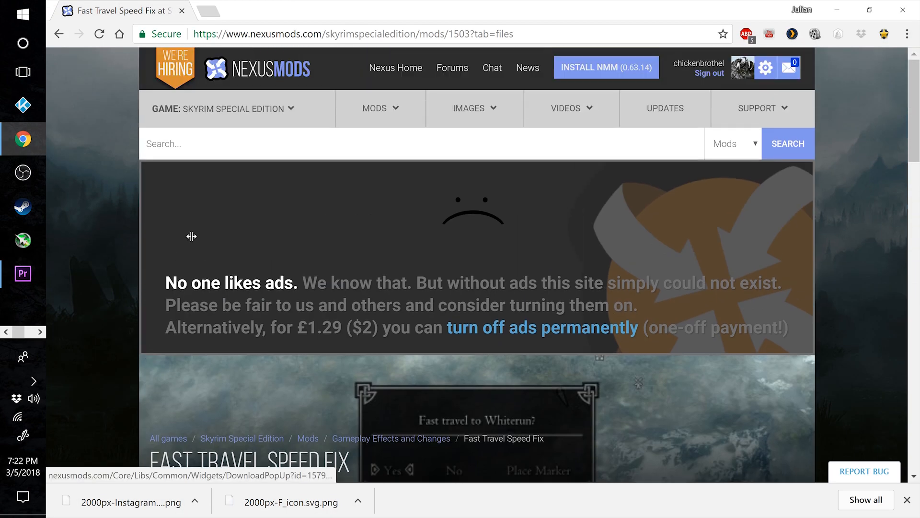
click(187, 153)
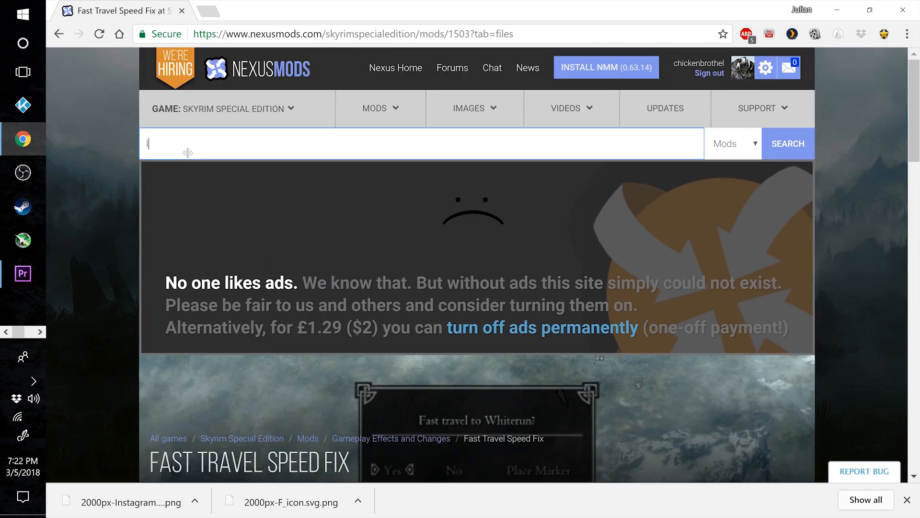
text(al)
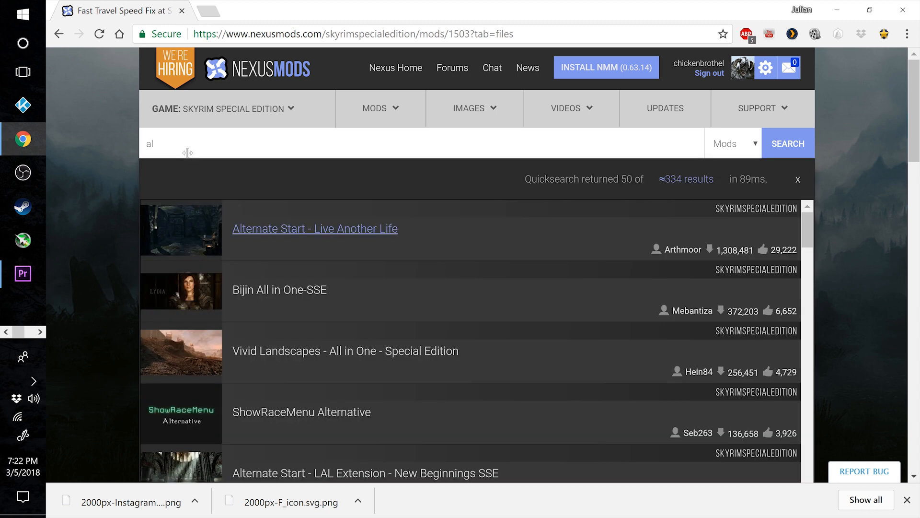
click(272, 230)
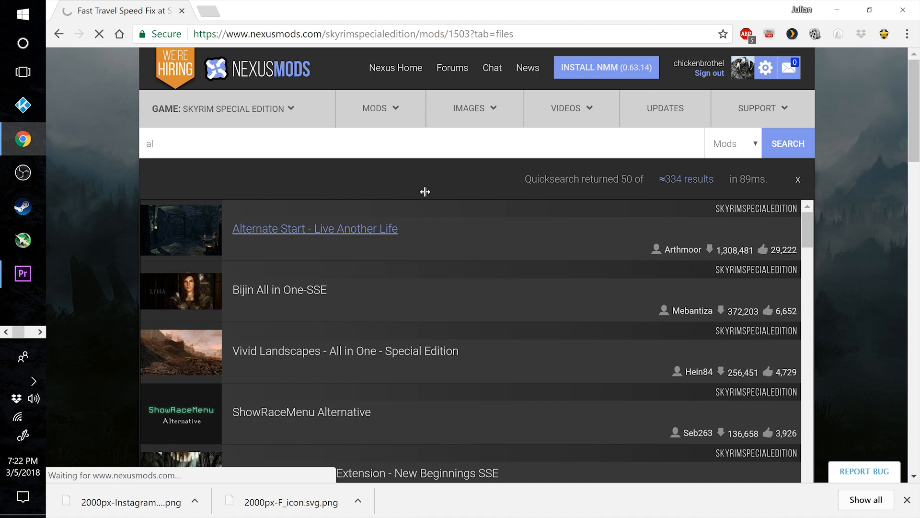
Download the Alternate Start - Live Another Life main file through the mod manager, then return to Mod Organizer.
scroll(276, 287, down, 3)
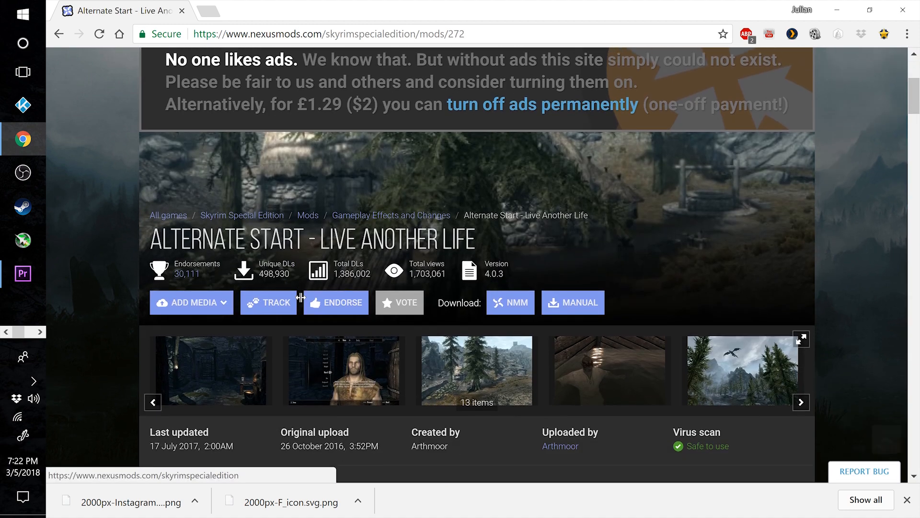
scroll(301, 298, down, 6)
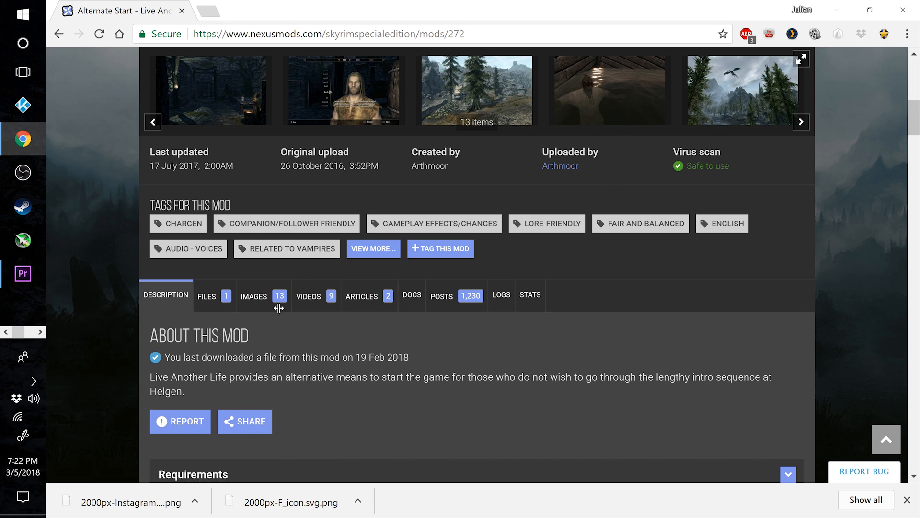
click(211, 298)
scroll(388, 390, down, 5)
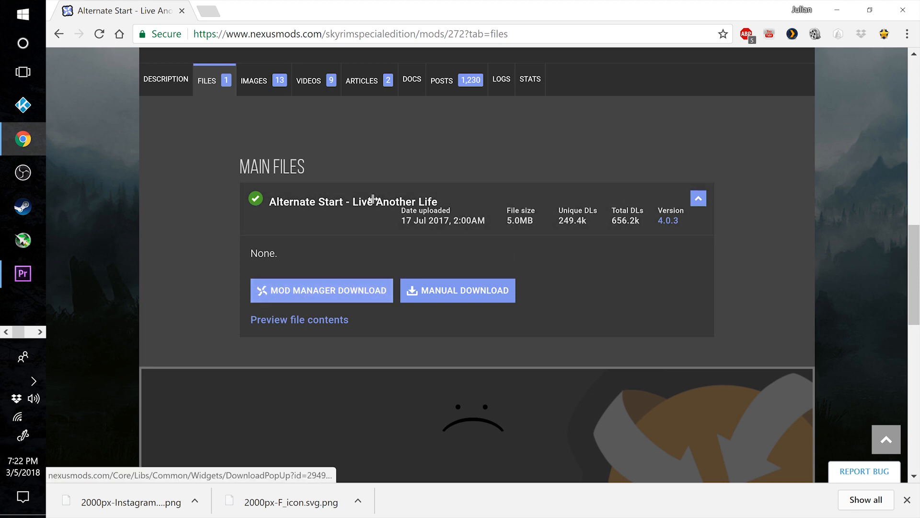
click(307, 293)
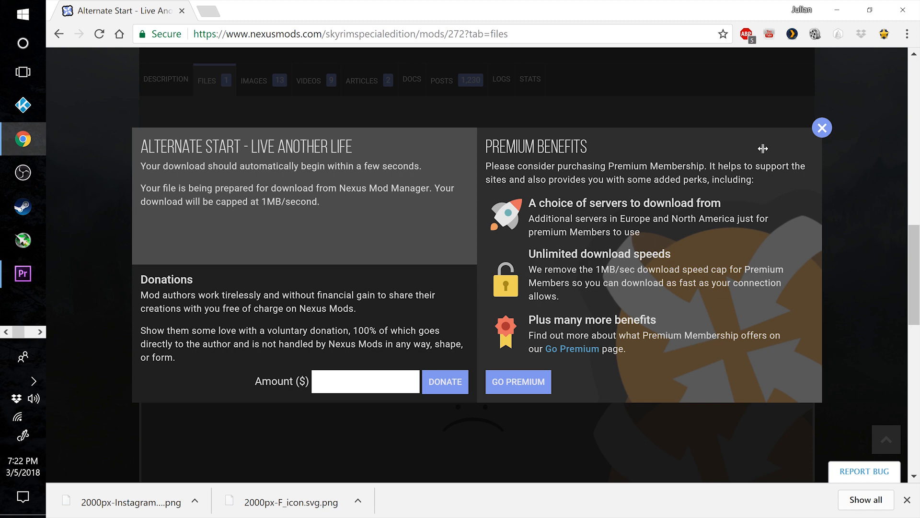
click(822, 128)
click(846, 17)
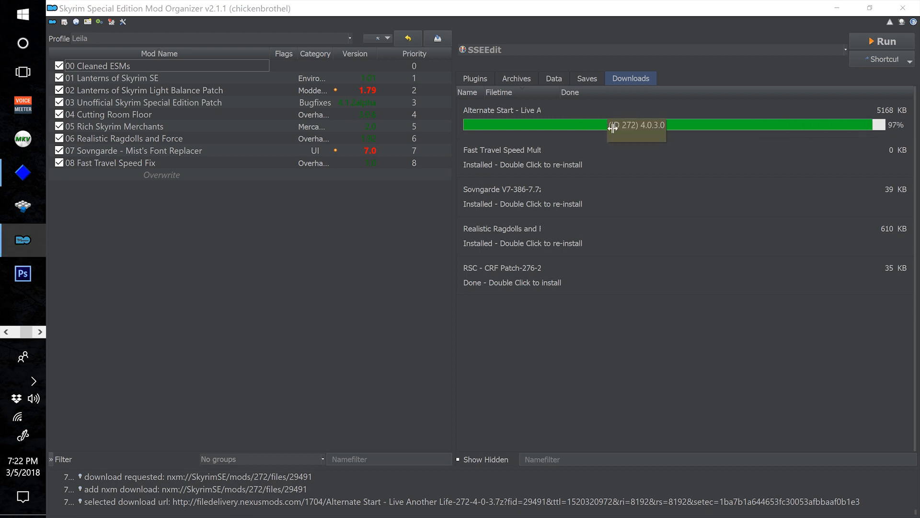
Install the downloaded Alternate Start archive under the name "09 Alternate Start - Live Another Life" and enable it in the mod list.
double_click(613, 119)
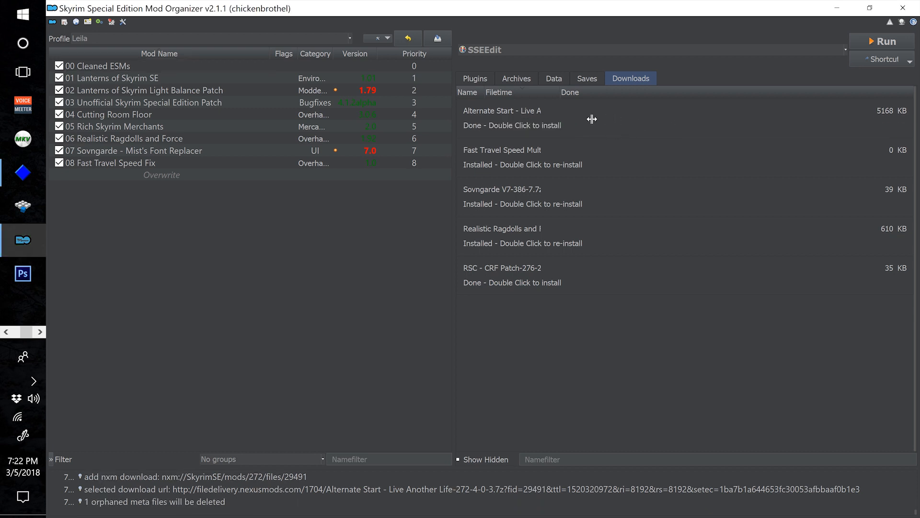
drag(551, 302, 756, 411)
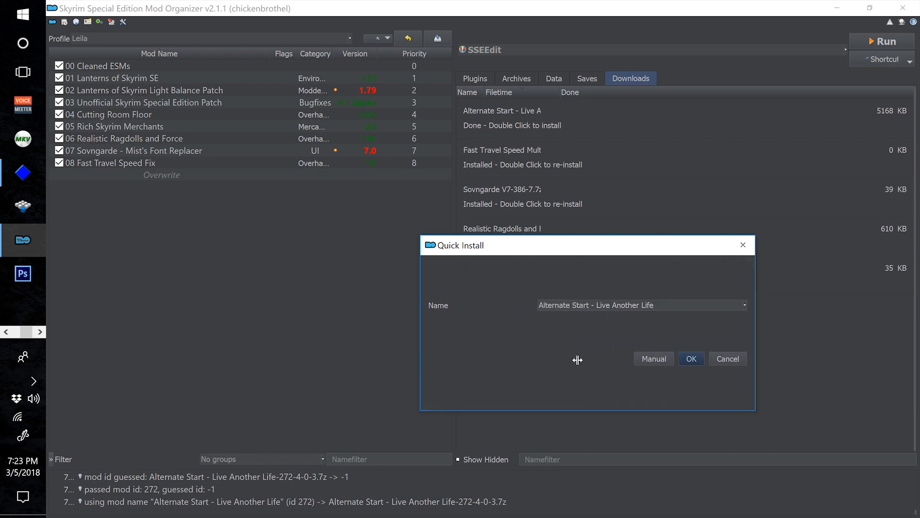
text(09)
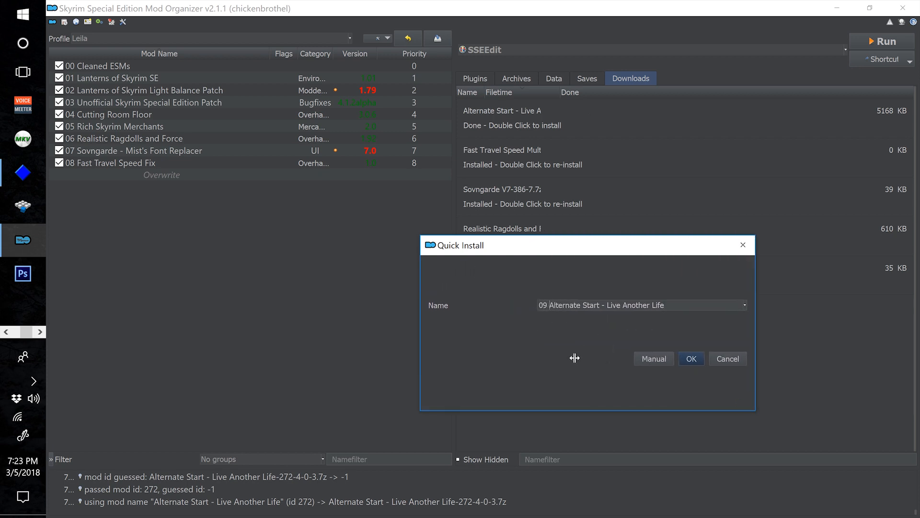
click(694, 361)
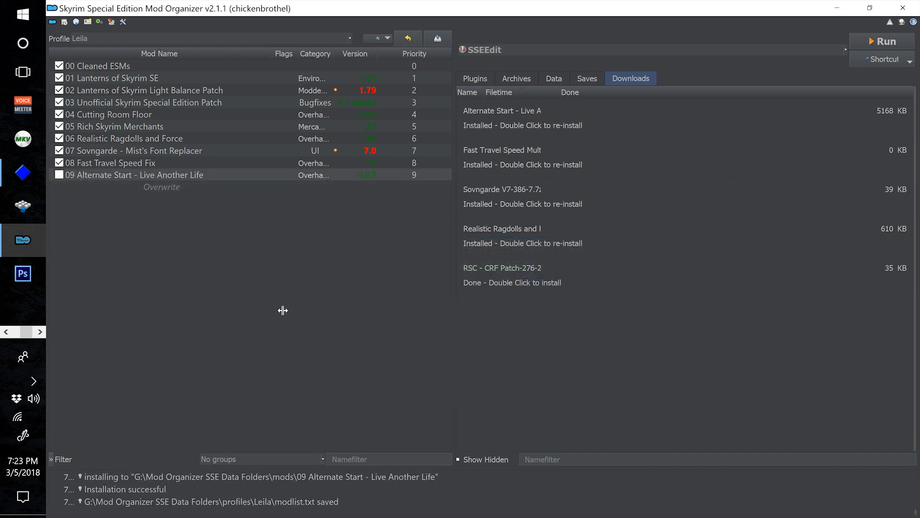
key(space)
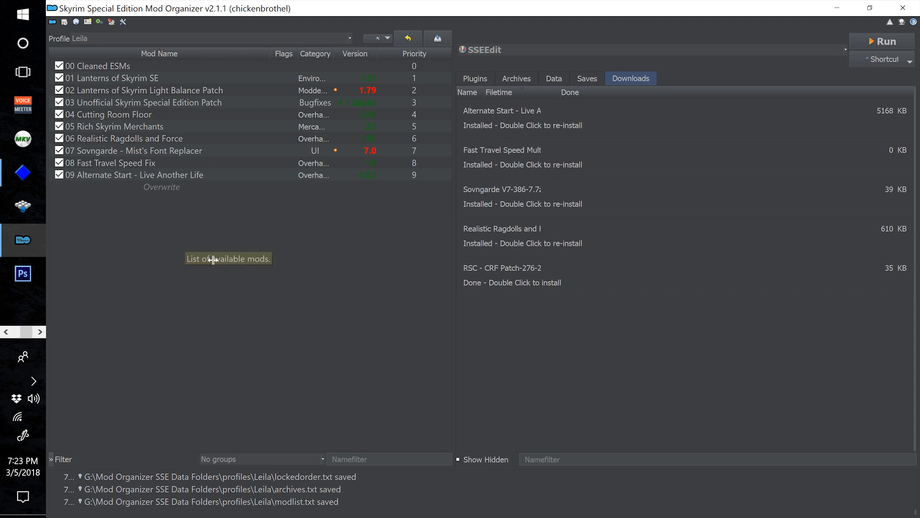
Switch to Chrome, download the Better Dialogue Controls v1_2 main file through the mod manager, and return to Mod Organizer.
scroll(6, 219, up, 5)
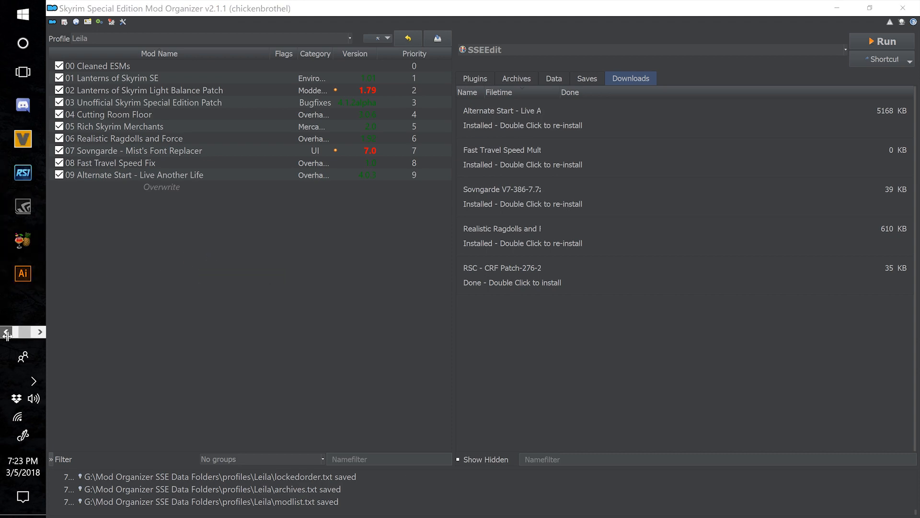
click(15, 145)
scroll(230, 182, up, 8)
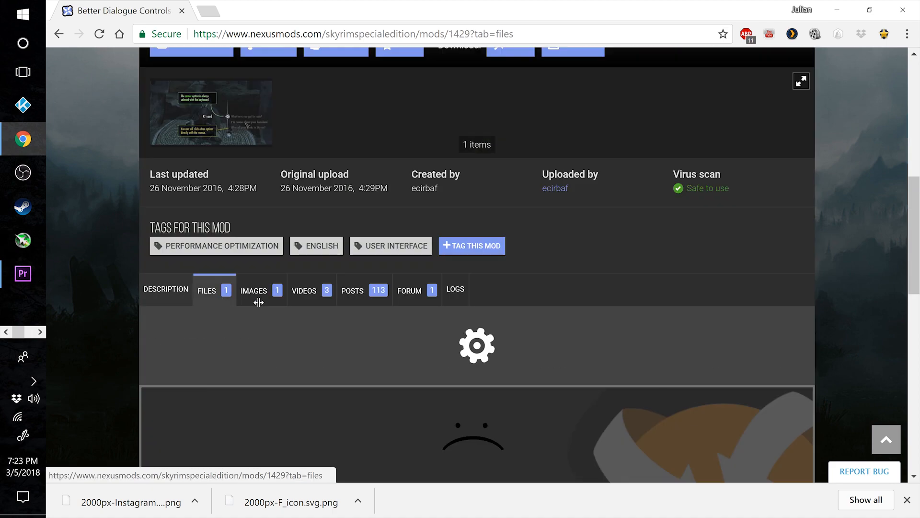
scroll(391, 316, down, 1)
scroll(394, 320, down, 2)
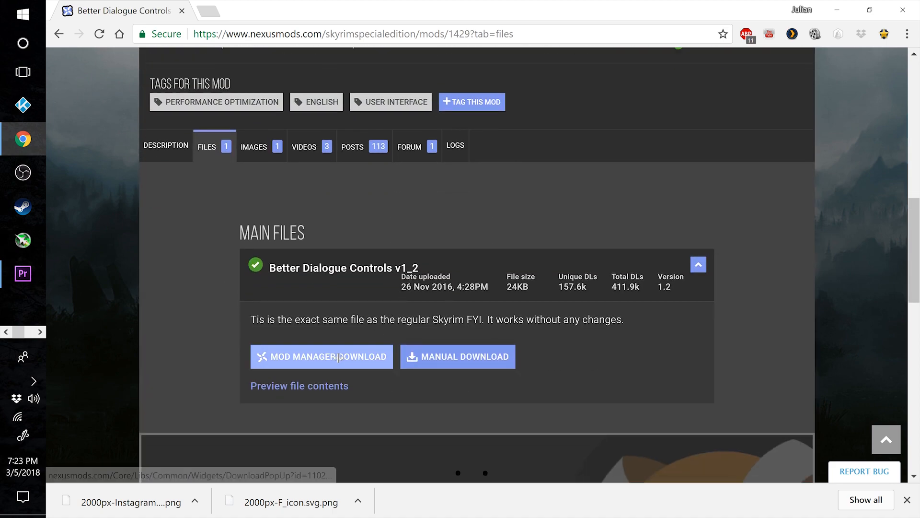
click(321, 356)
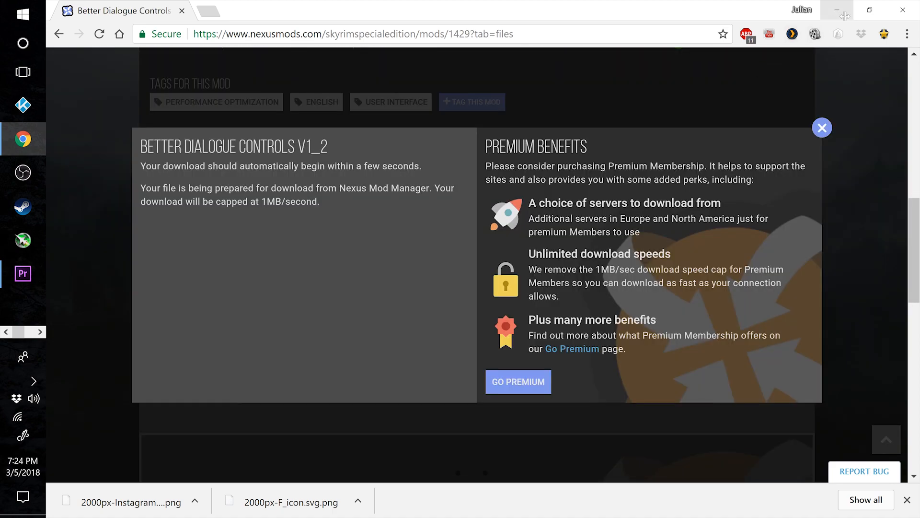
click(845, 16)
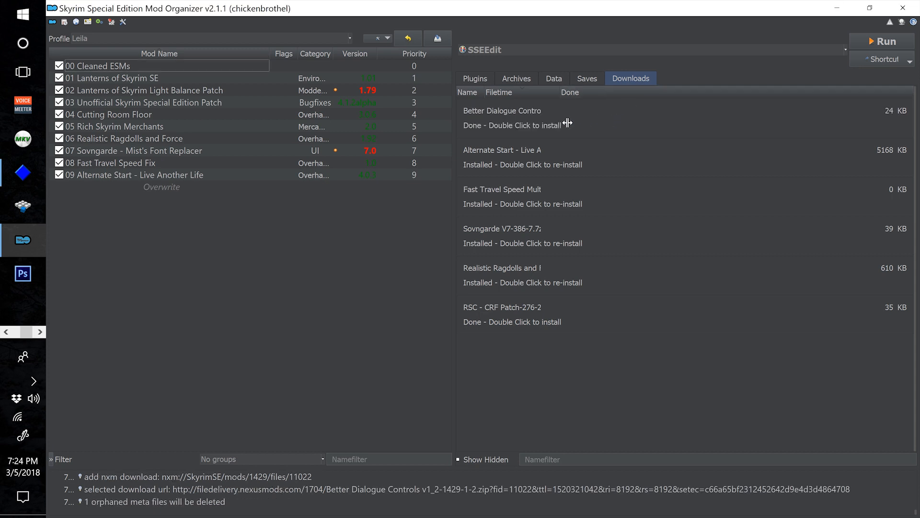
Install the Better Dialogue Controls download as "10 Better Dialogue Controls", enable it and show the plugin list.
double_click(566, 123)
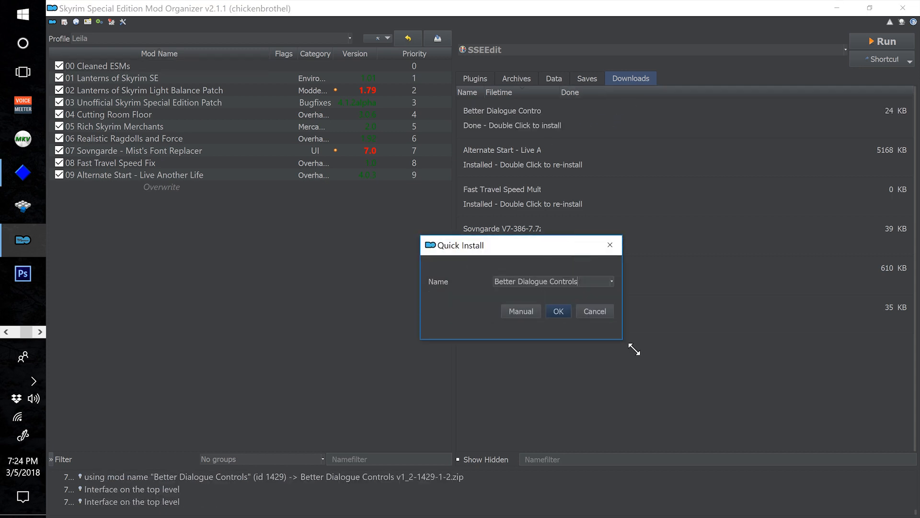
drag(634, 350, 817, 436)
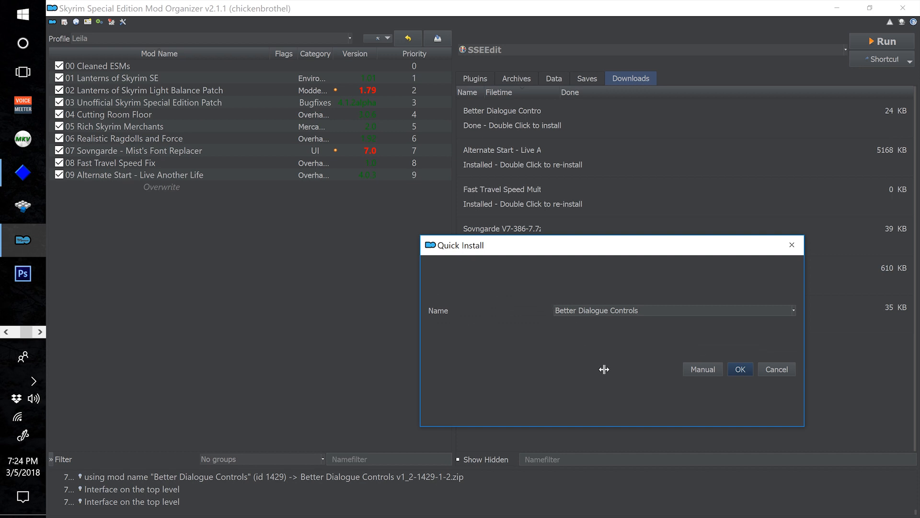
text(10)
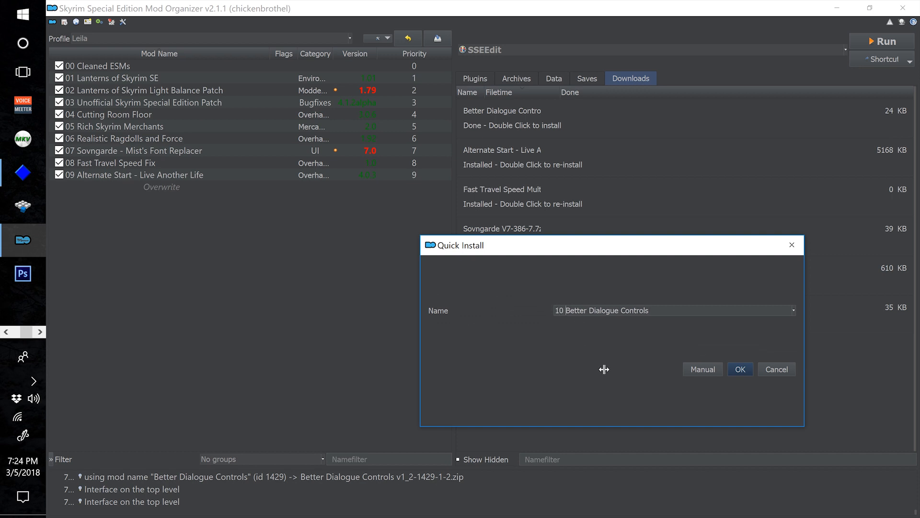
click(741, 369)
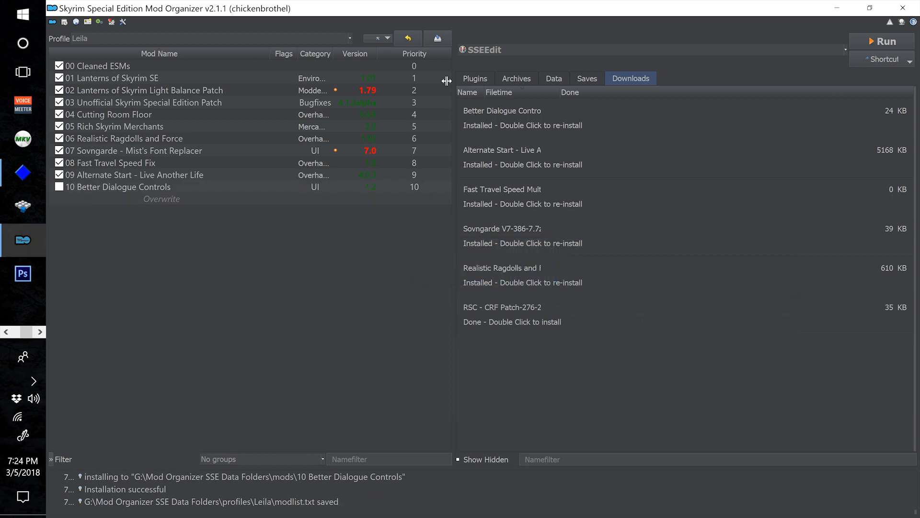
click(476, 79)
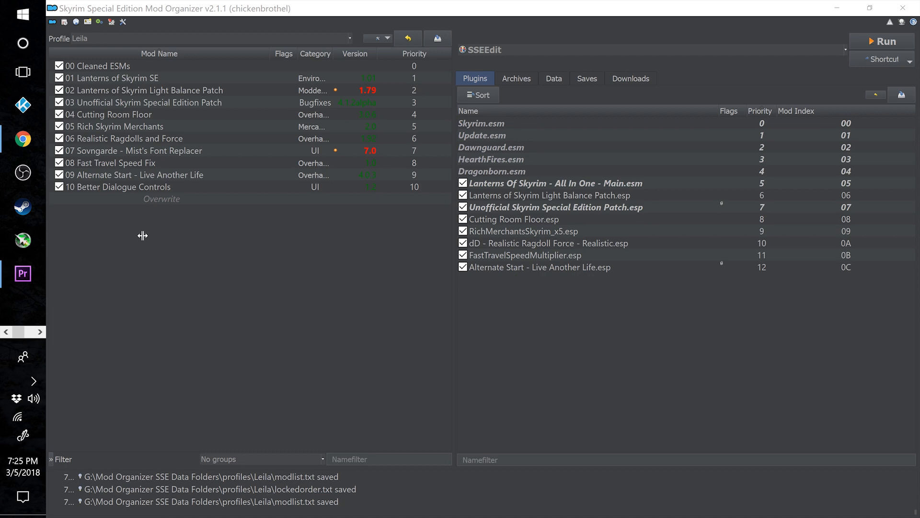
Switch to Chrome, dismiss the download notice and open the Better MessageBox Controls mod page on Nexus Mods.
click(23, 139)
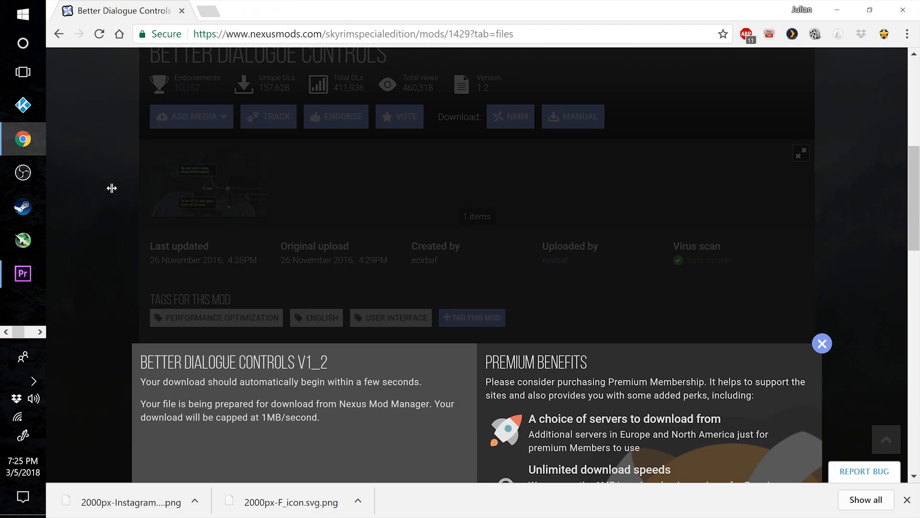
click(111, 188)
scroll(123, 339, up, 1)
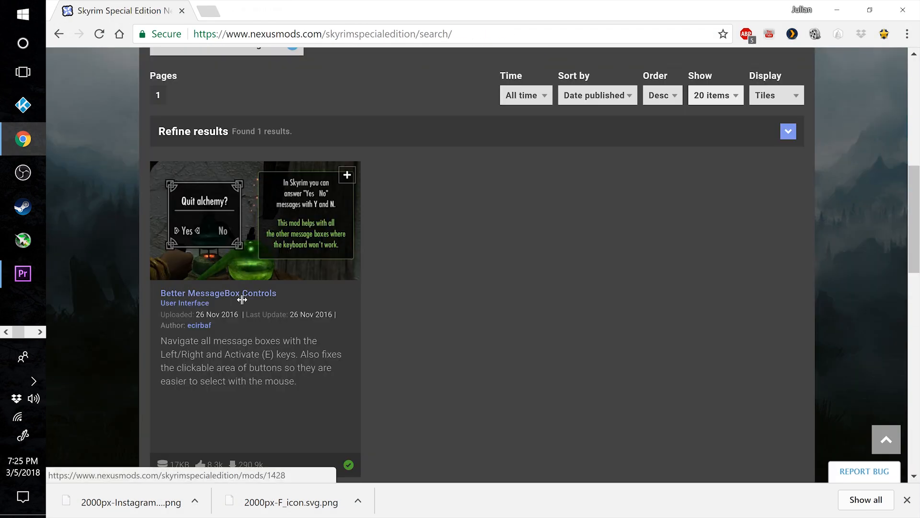
click(241, 296)
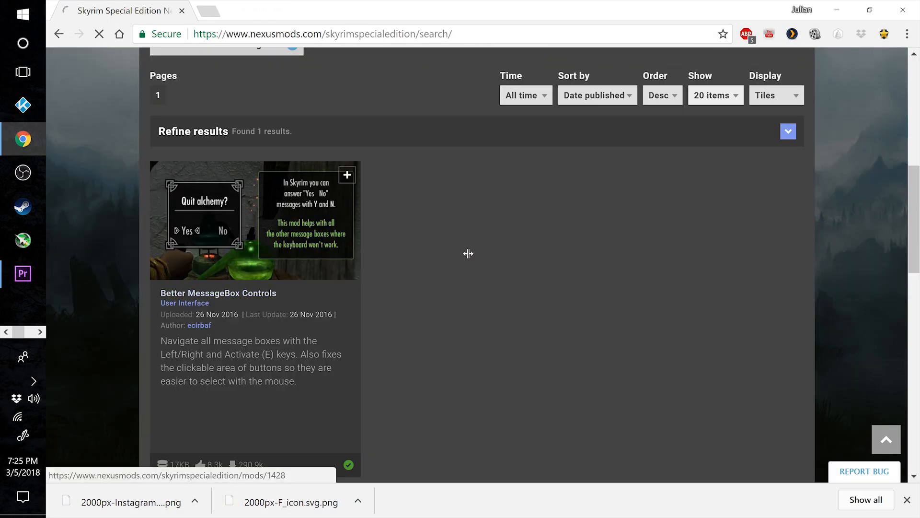
Download the Better MessageBox Controls v1_2 main file through the mod manager and return to Mod Organizer.
scroll(181, 294, down, 8)
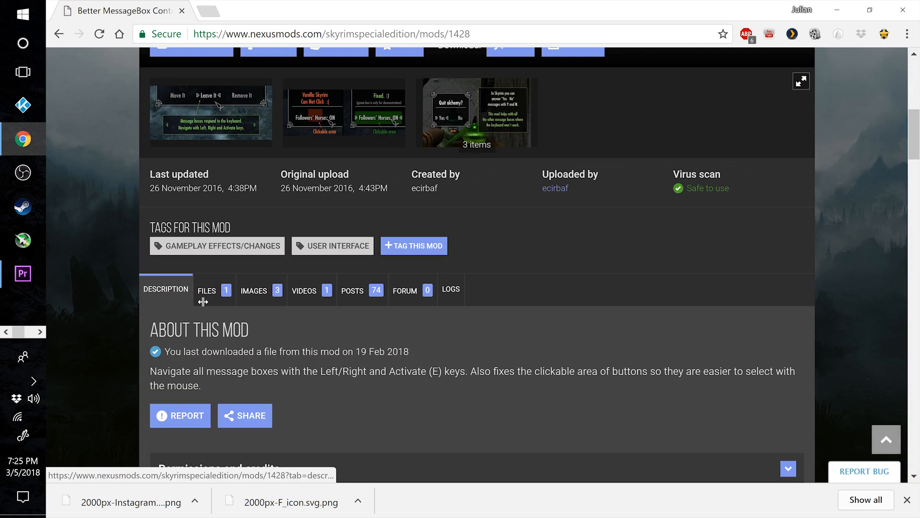
click(203, 302)
scroll(359, 234, down, 5)
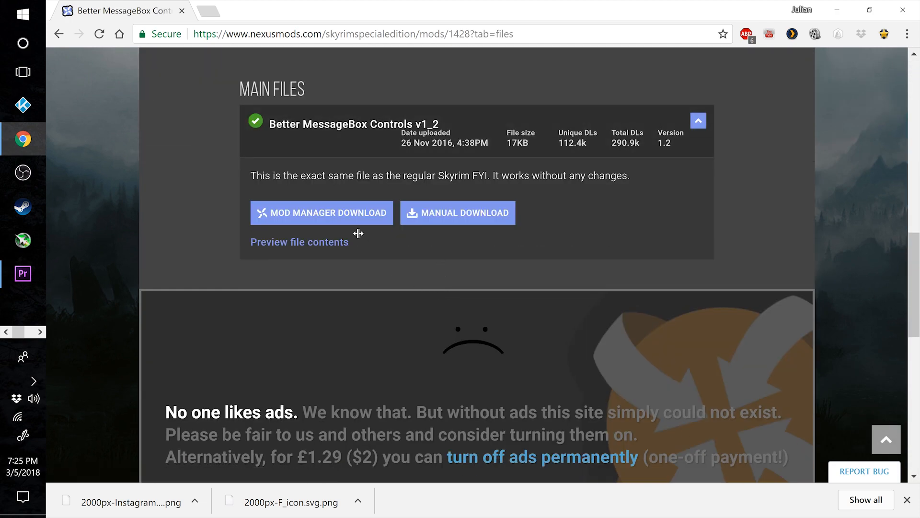
click(349, 221)
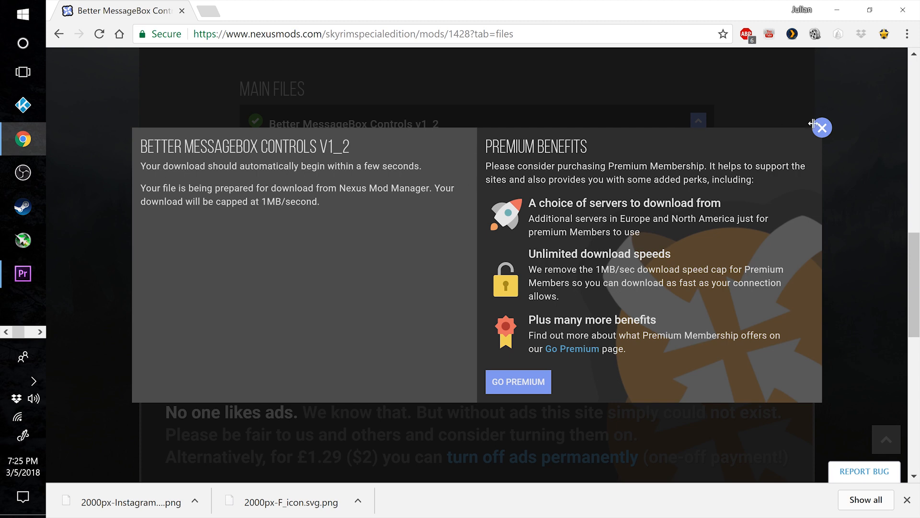
click(822, 128)
click(837, 10)
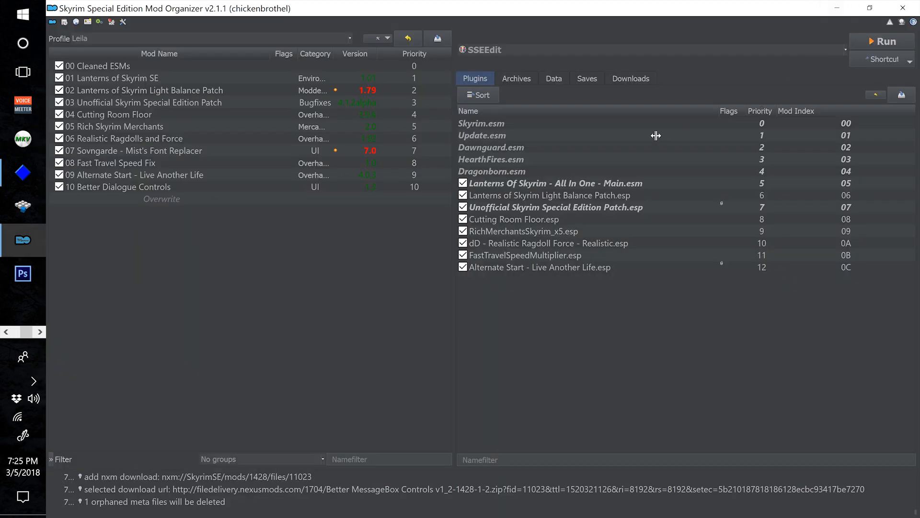
Install the Better MessageBox Controls download as "11 Better MessageBox Controls" and enable it in the mod list.
click(630, 78)
double_click(564, 128)
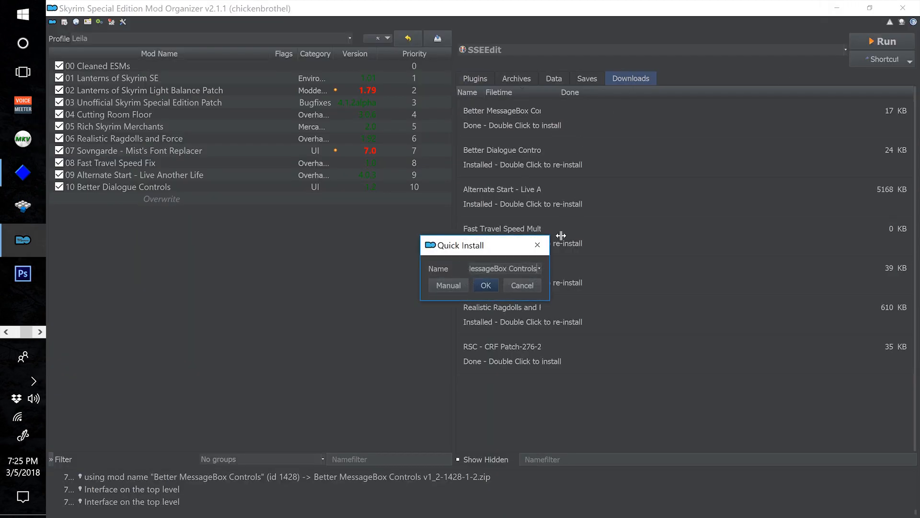
drag(548, 303, 747, 398)
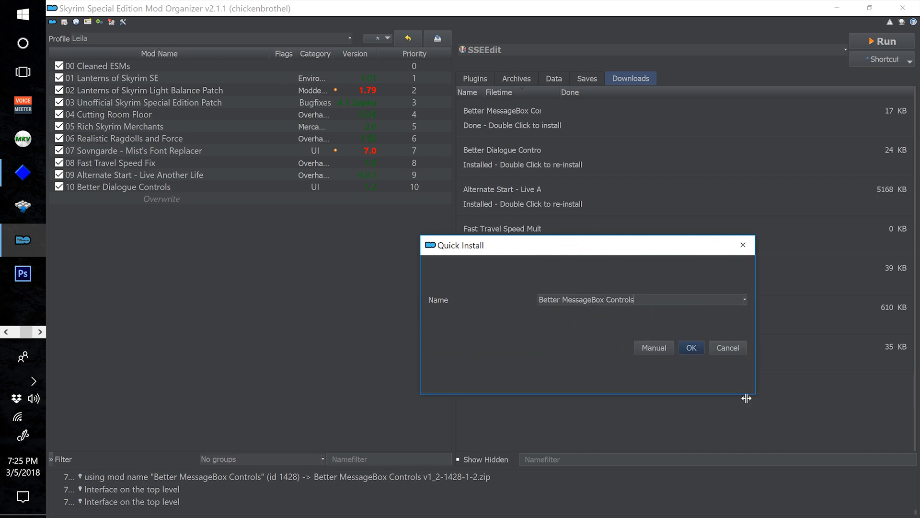
text(11)
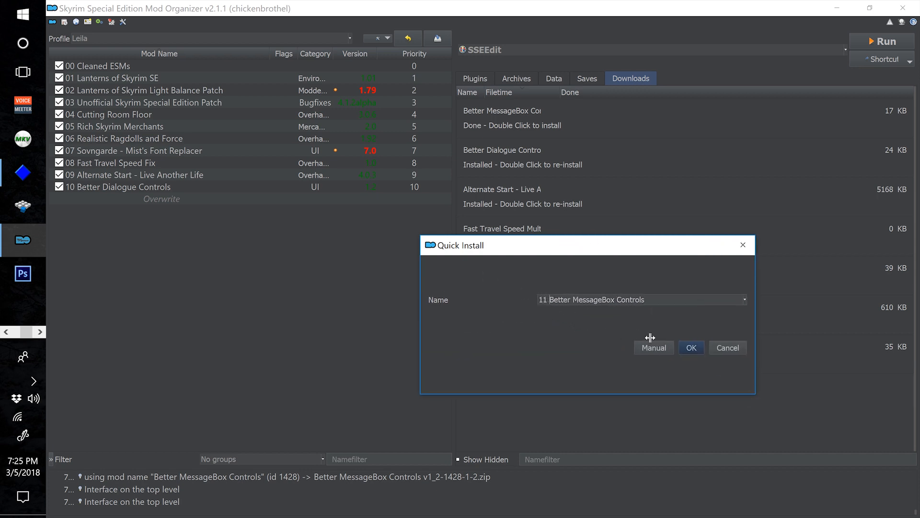
click(691, 347)
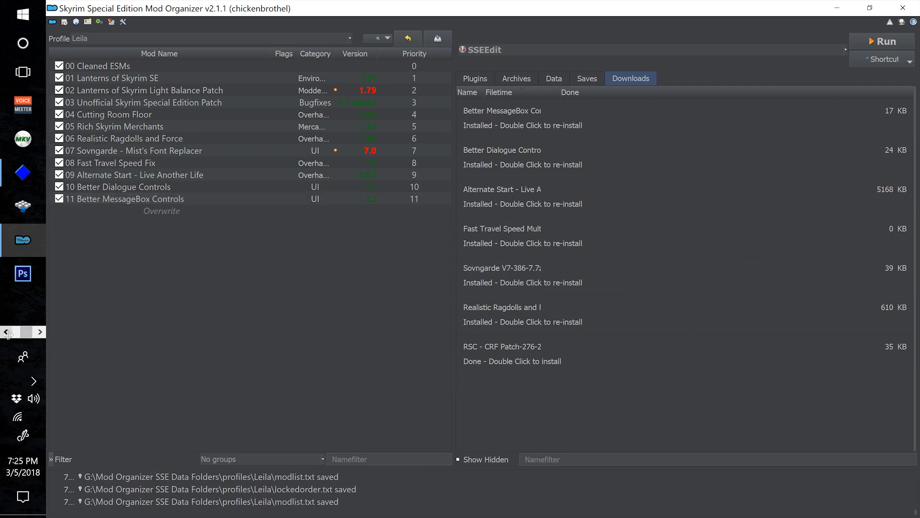
Switch to Chrome, search Nexus Mods for "a quality world map" and open the A Quality World Map mod page.
click(6, 332)
click(7, 331)
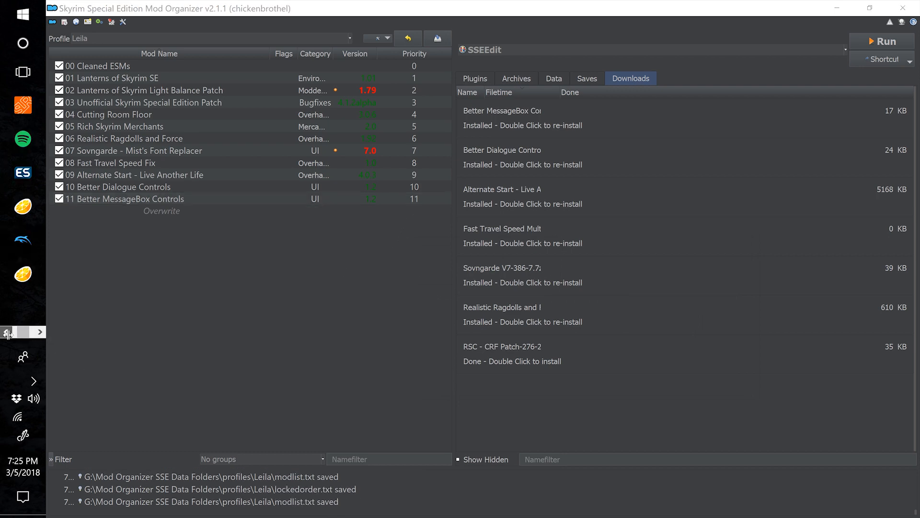
click(6, 332)
click(14, 141)
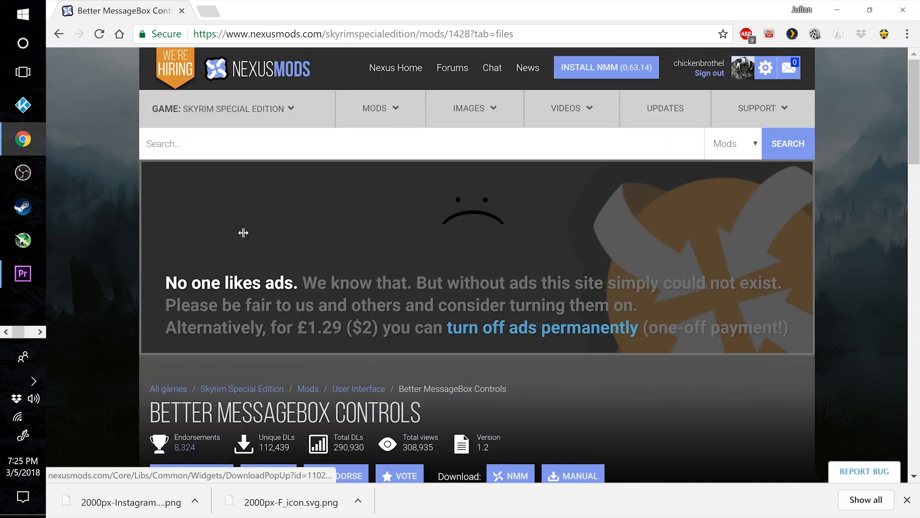
click(245, 147)
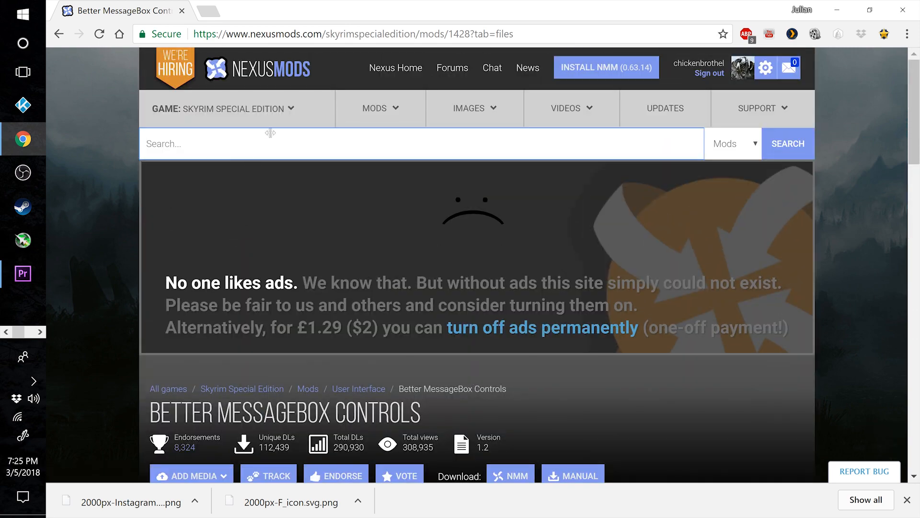
text(a quality world map)
click(154, 233)
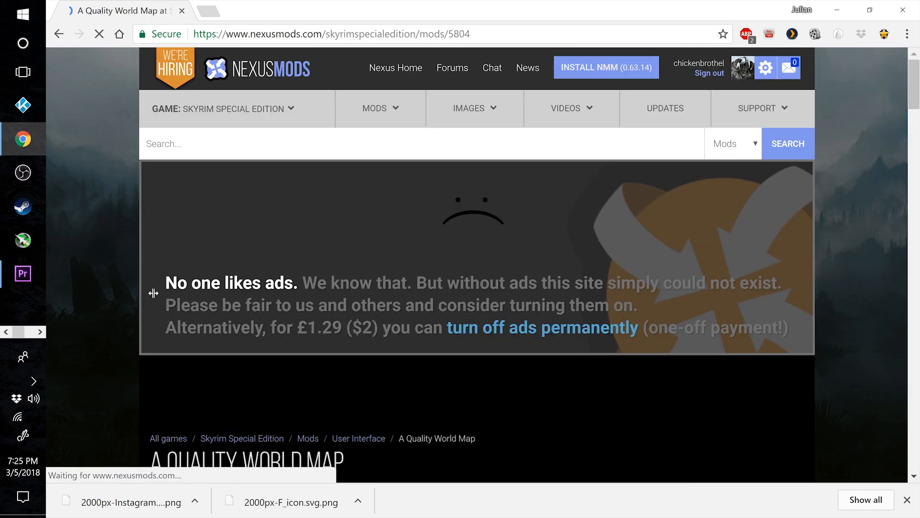
Open the files section of the A Quality World Map mod page and go to its main files.
scroll(157, 307, down, 5)
click(222, 409)
scroll(368, 275, down, 2)
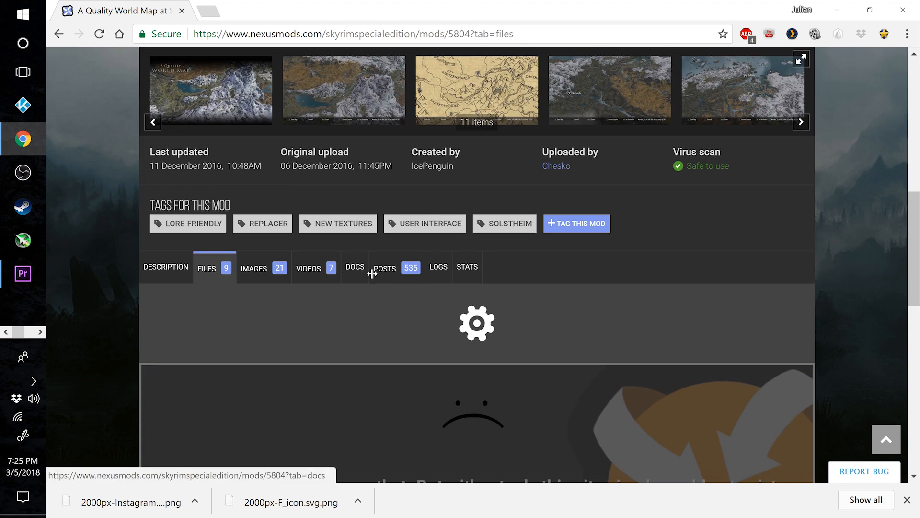
scroll(372, 273, down, 3)
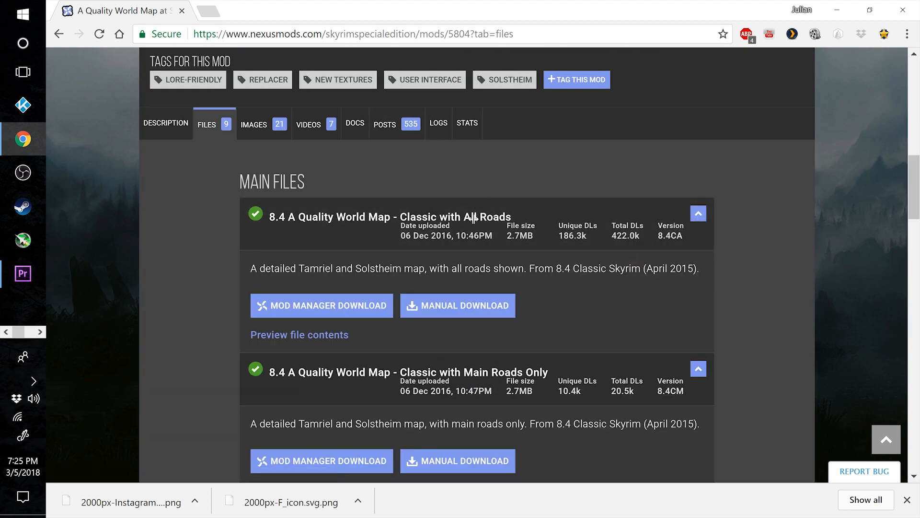
Compare the main file variants and download "9.0.1 A Quality World Map - Vivid with Stone Roads" through the mod manager.
scroll(527, 350, down, 7)
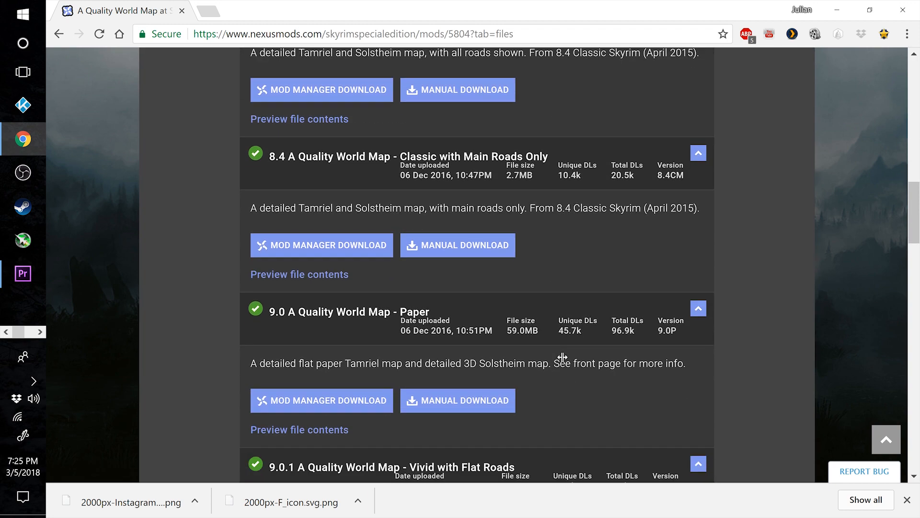
scroll(563, 357, down, 5)
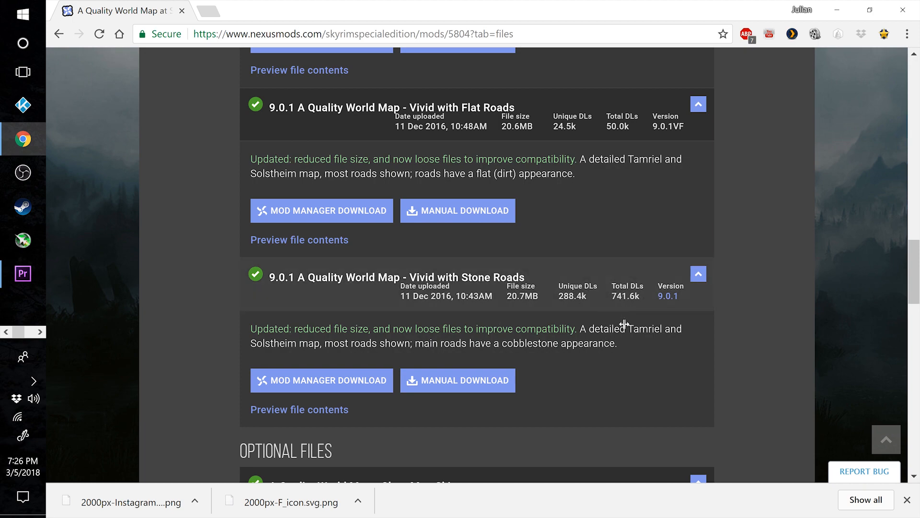
scroll(624, 324, up, 9)
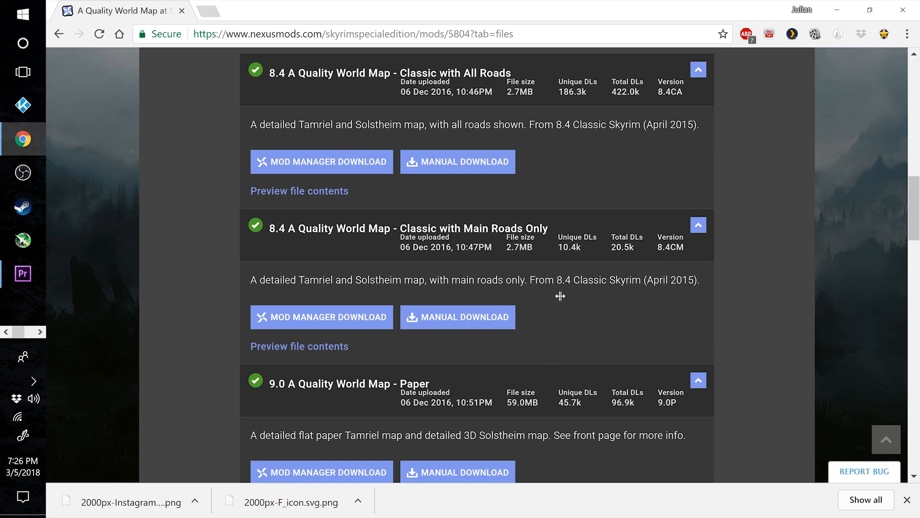
scroll(561, 296, down, 3)
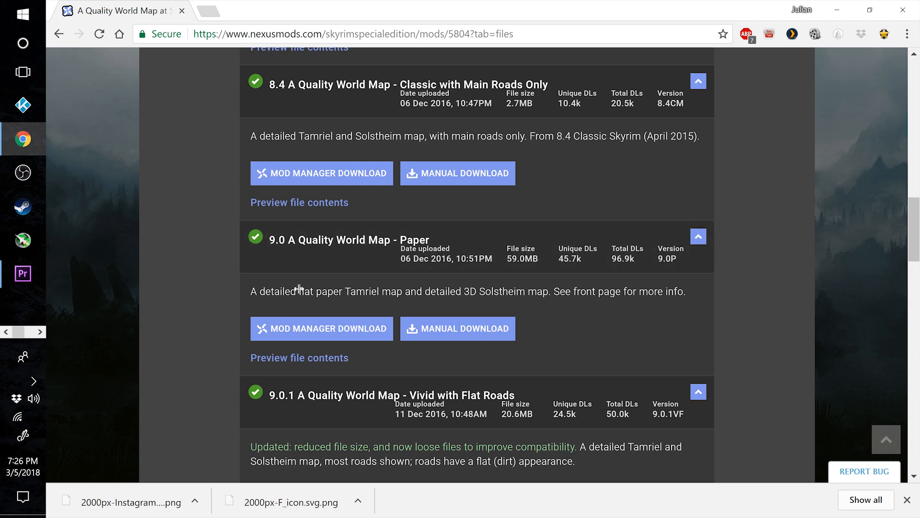
scroll(180, 329, up, 3)
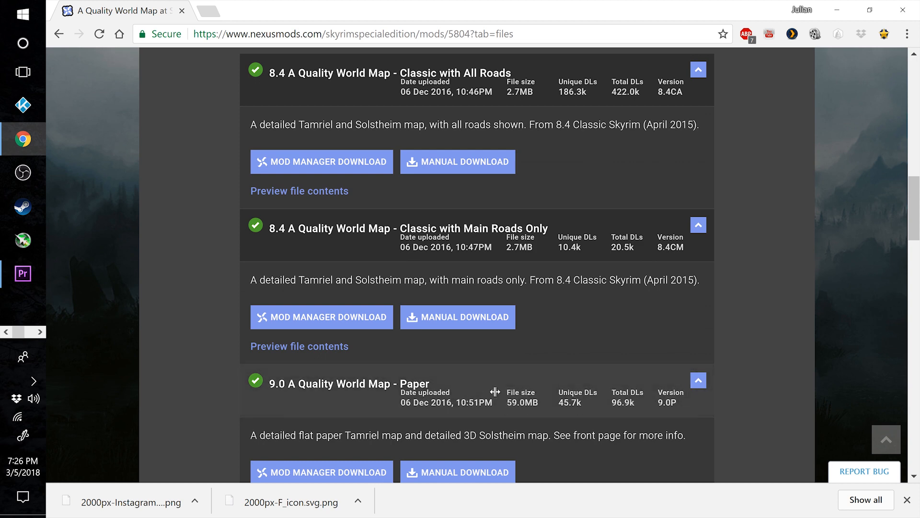
scroll(378, 379, up, 5)
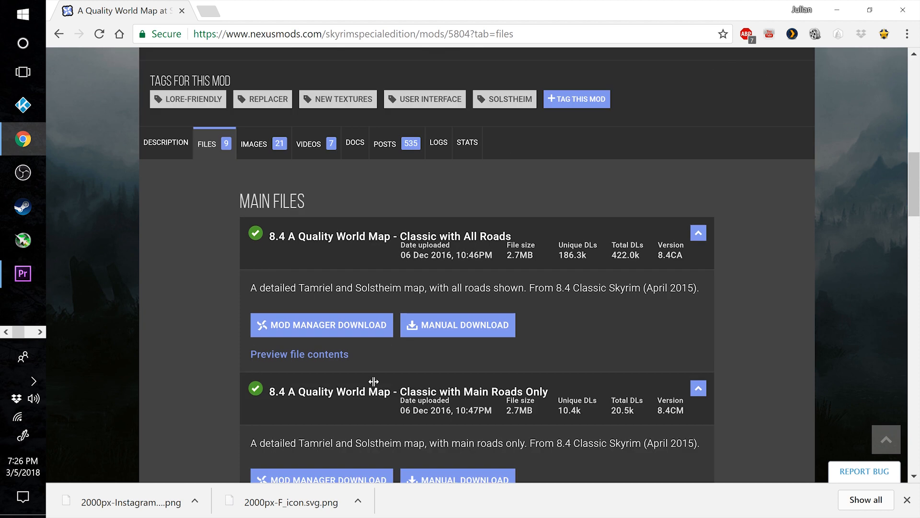
scroll(534, 399, down, 3)
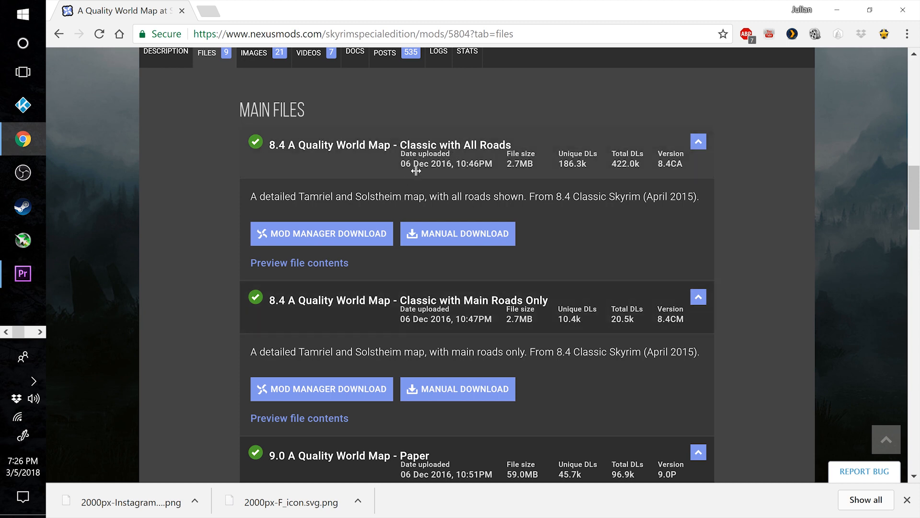
scroll(373, 436, down, 10)
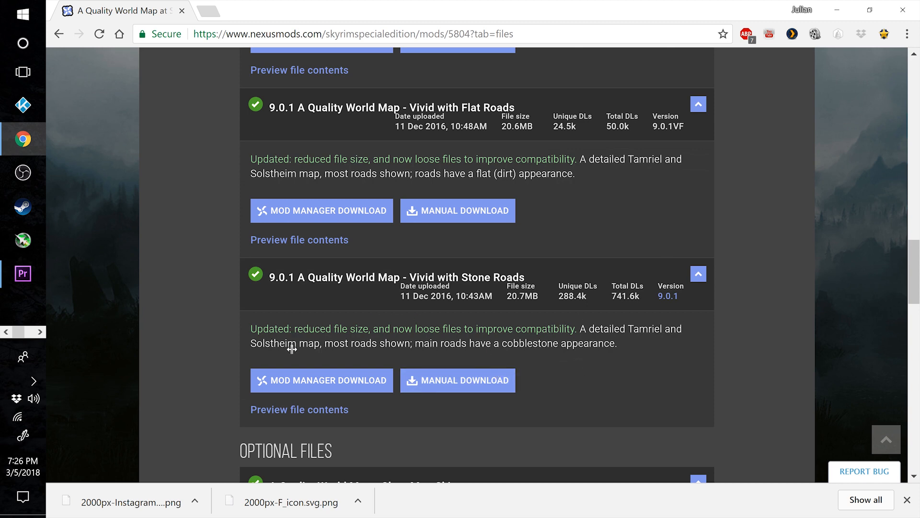
click(370, 379)
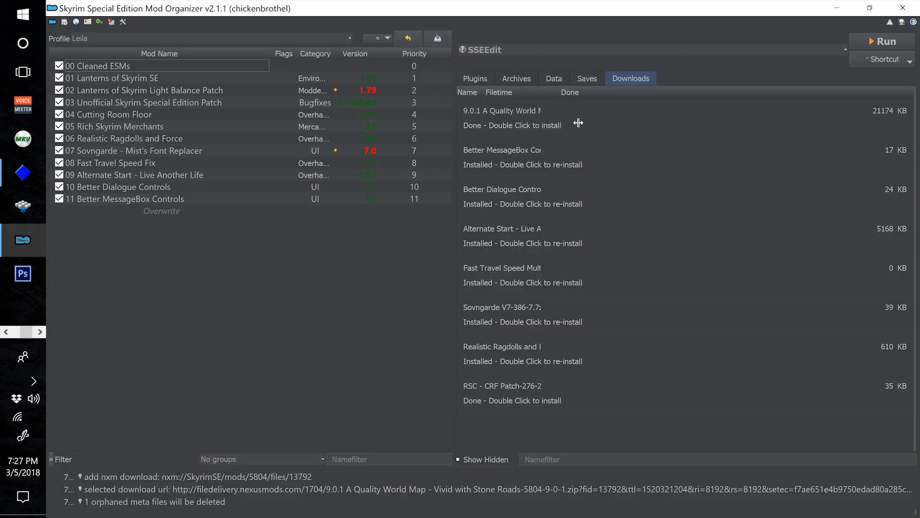
Install the A Quality World Map download as "12 A Quality World Map" and enable it in the mod list.
double_click(521, 122)
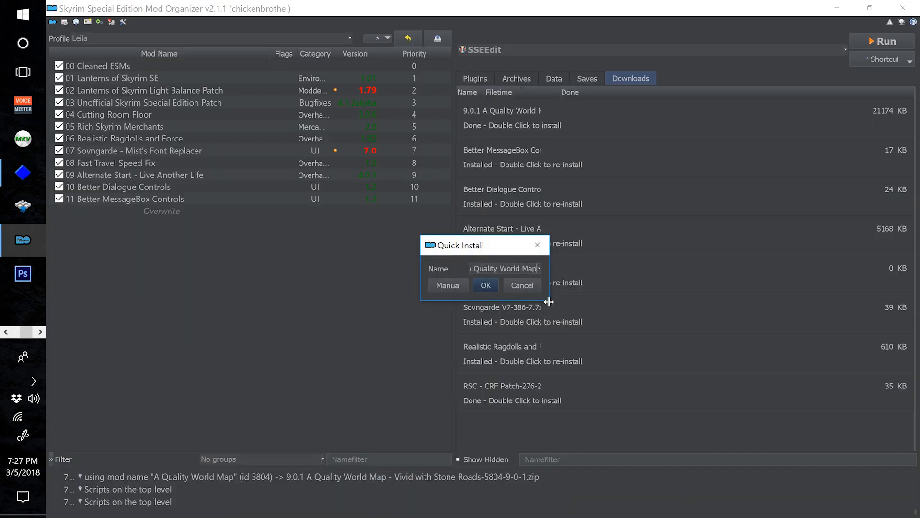
drag(549, 301, 754, 411)
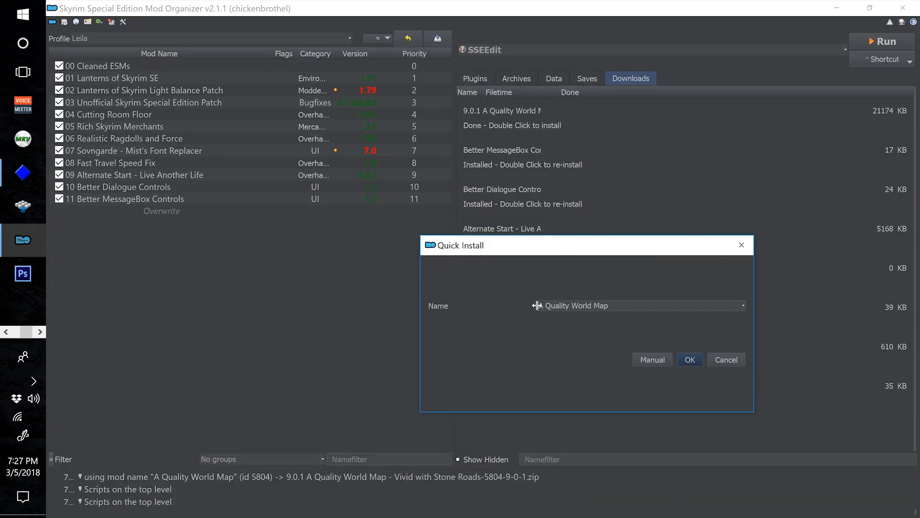
text(12)
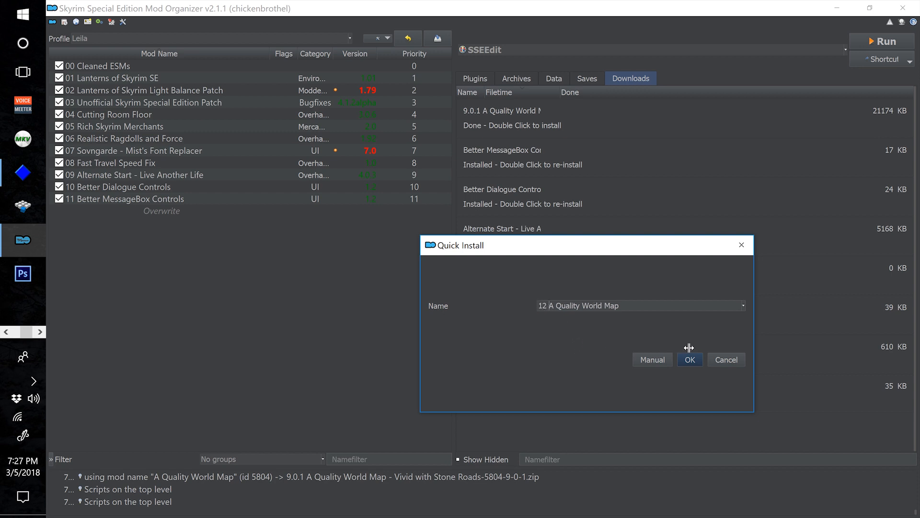
click(690, 360)
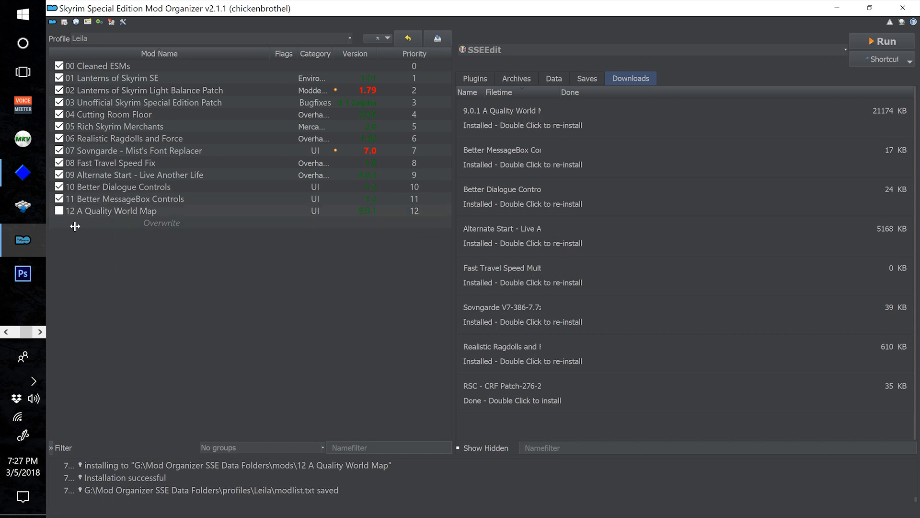
click(59, 211)
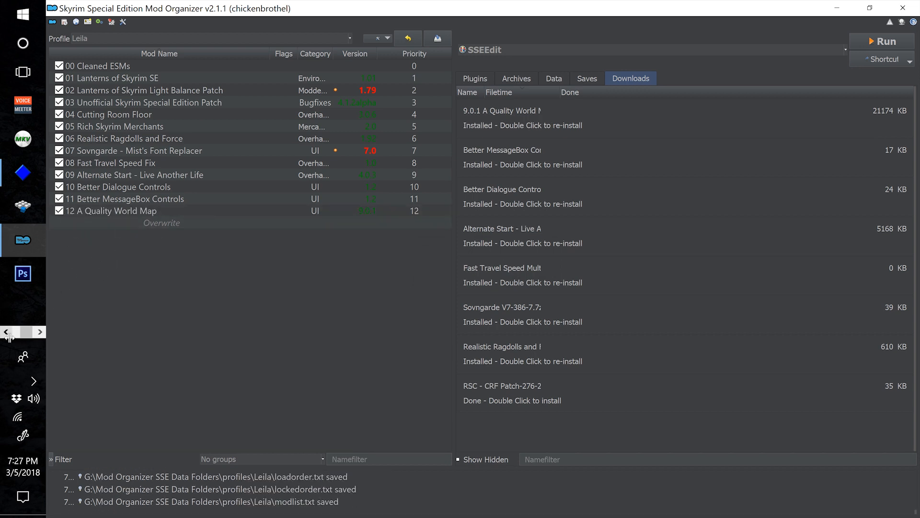
Switch to Chrome, download the SkyUI_5_2_SE main file from the SkyUI mod page through the mod manager and return to Mod Organizer.
click(7, 333)
click(8, 333)
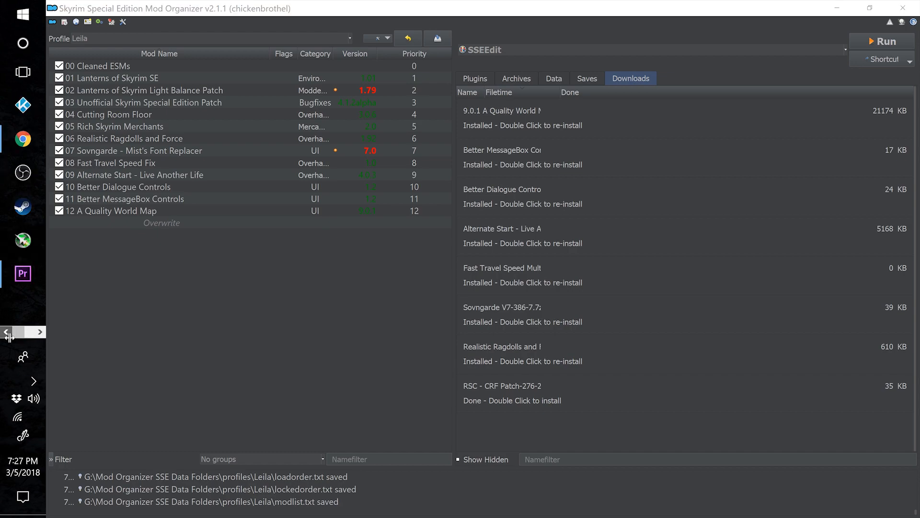
click(28, 147)
scroll(205, 322, up, 15)
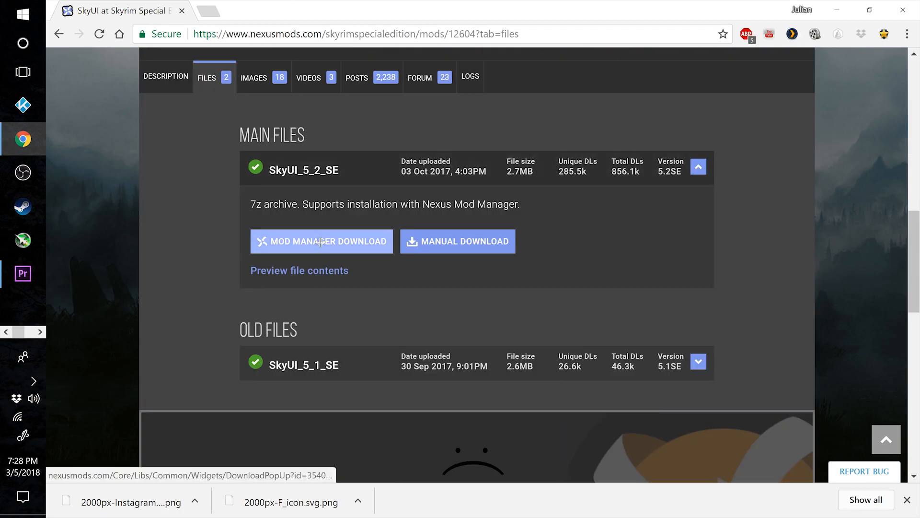
click(320, 242)
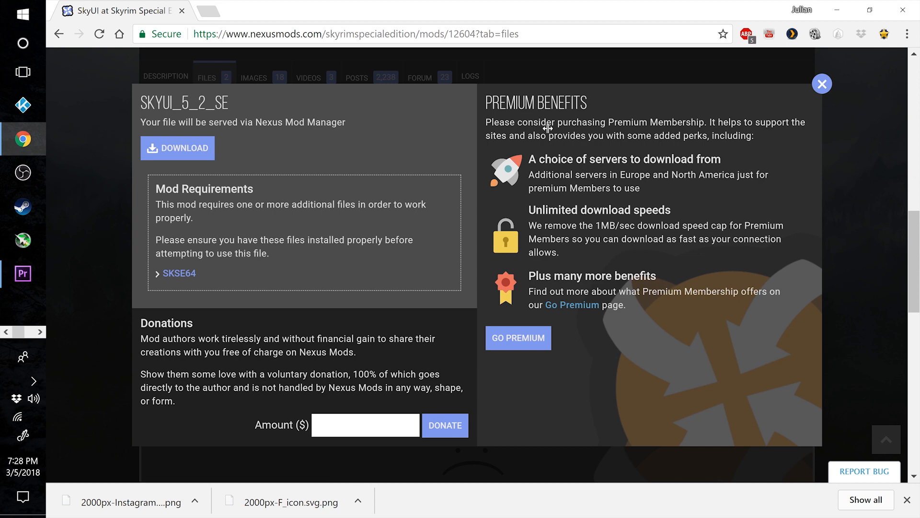
click(822, 85)
click(837, 9)
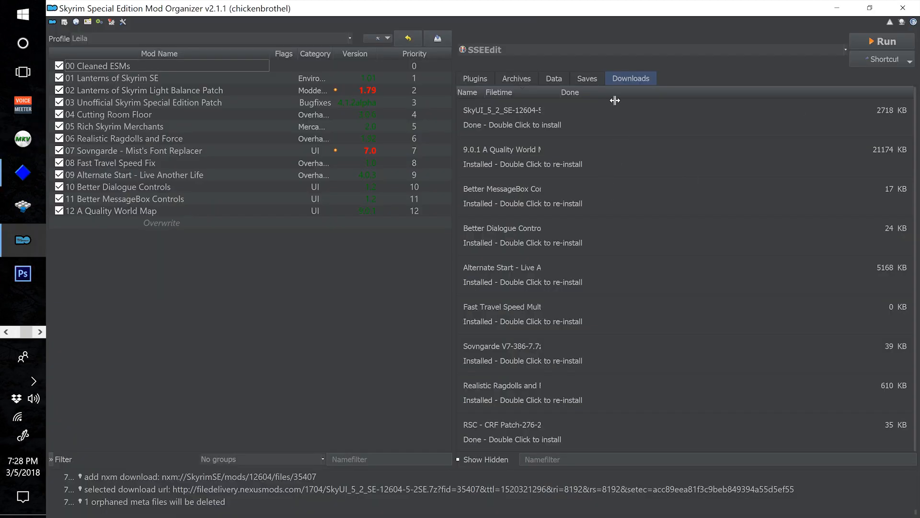
Install the SkyUI_5_2_SE download as "13 SkyUI" and enable it in the mod list.
double_click(589, 119)
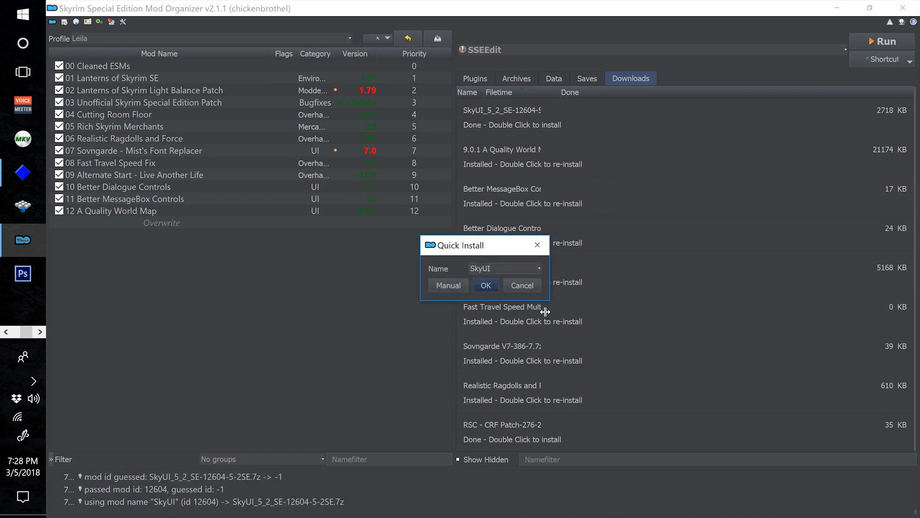
drag(544, 302, 618, 354)
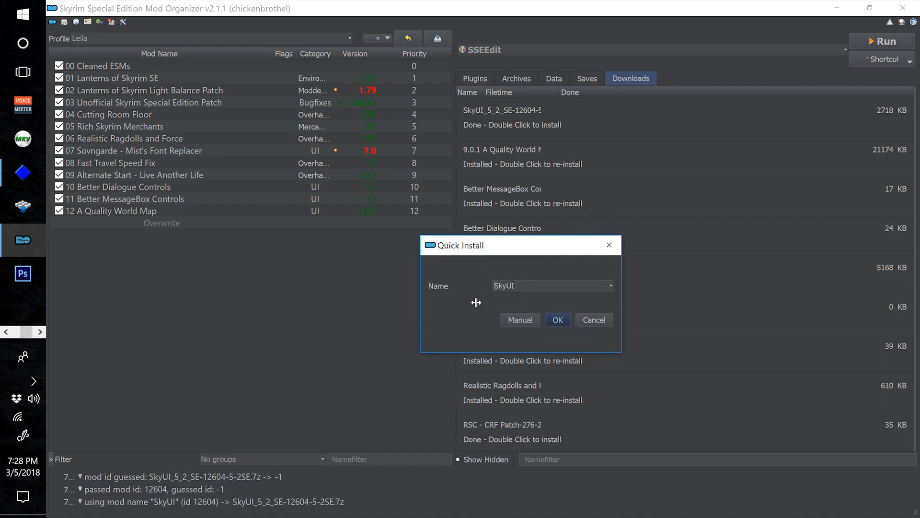
key(Home)
text(13)
click(559, 322)
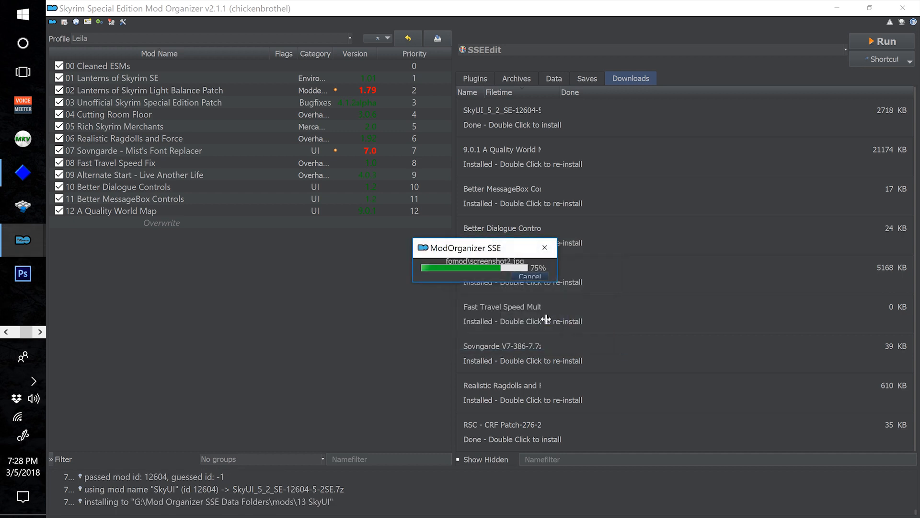
click(59, 223)
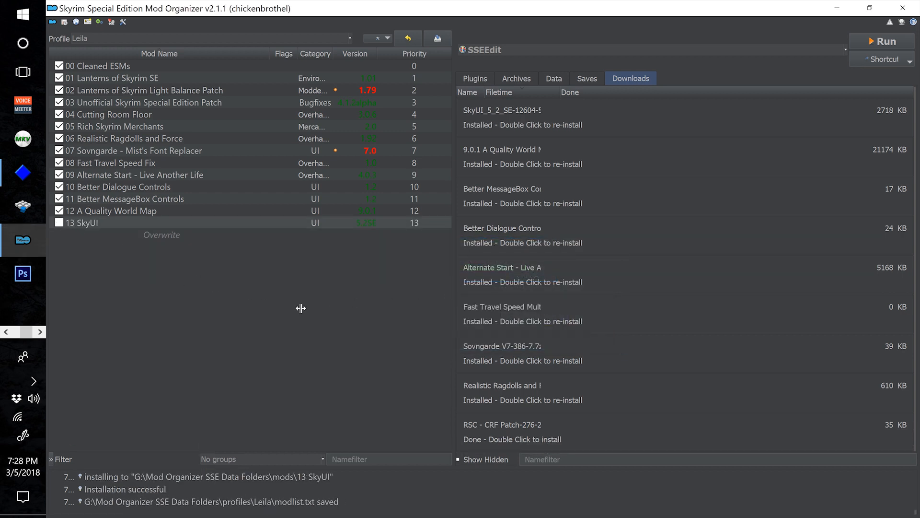
Switch to Chrome and download SkyHUD 0.74B from the files section of its Nexus Mods page into Mod Organizer.
click(7, 332)
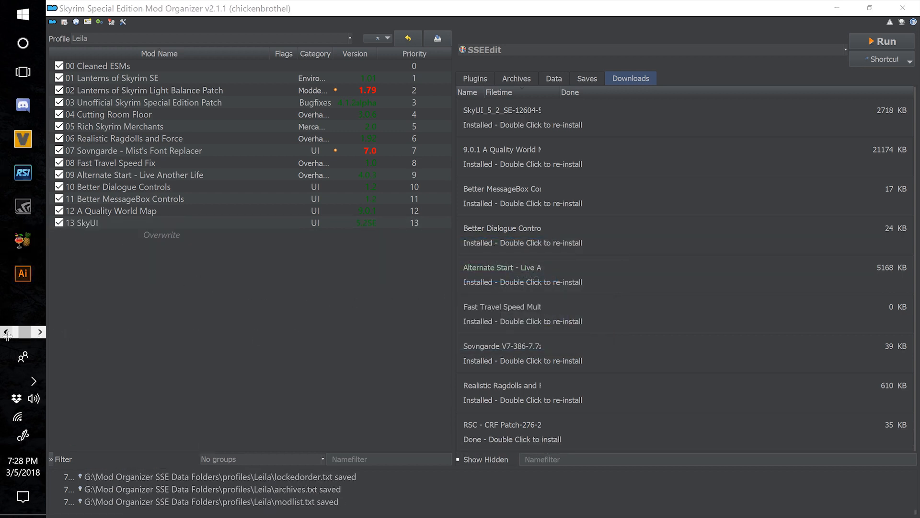
click(6, 331)
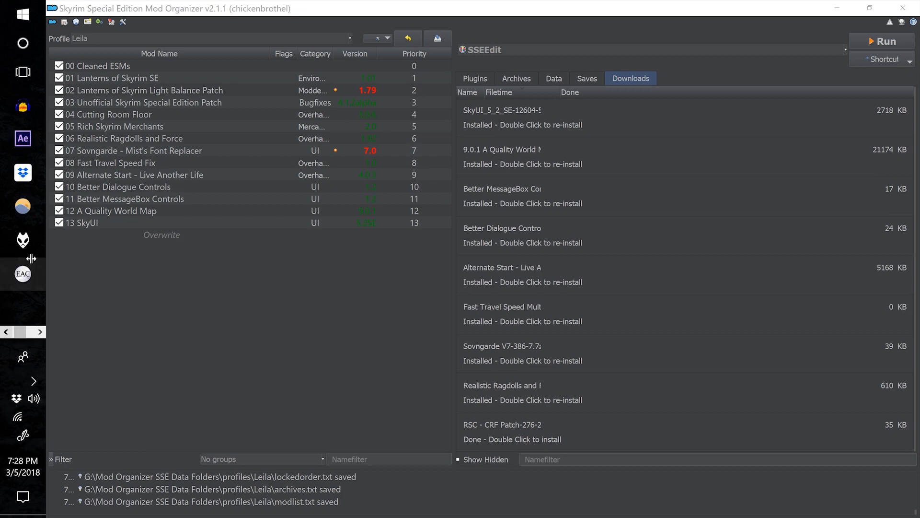
click(40, 331)
click(23, 139)
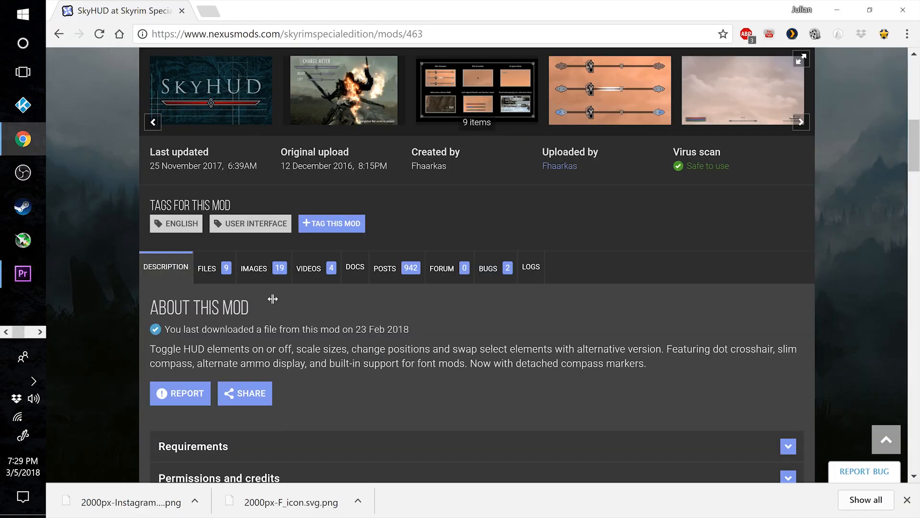
click(221, 276)
scroll(480, 239, down, 5)
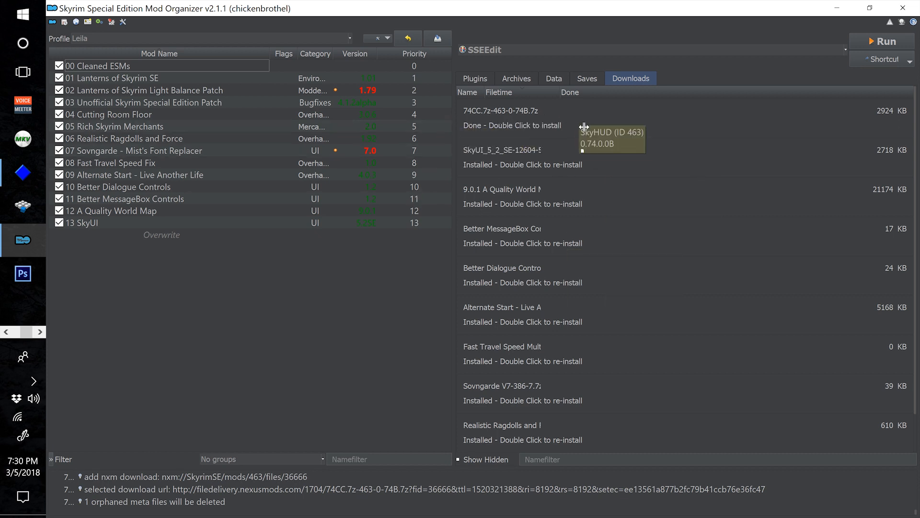
scroll(595, 288, down, 1)
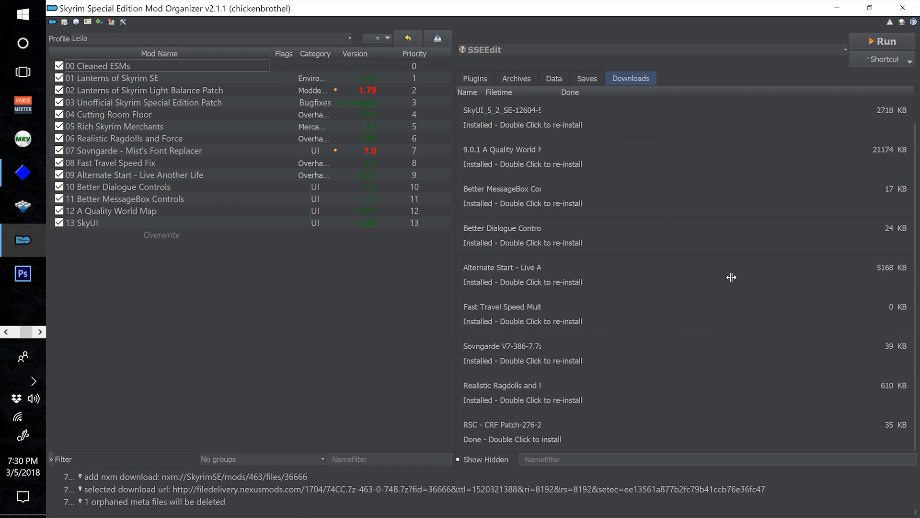
scroll(643, 382, up, 1)
scroll(623, 384, down, 1)
scroll(604, 379, up, 1)
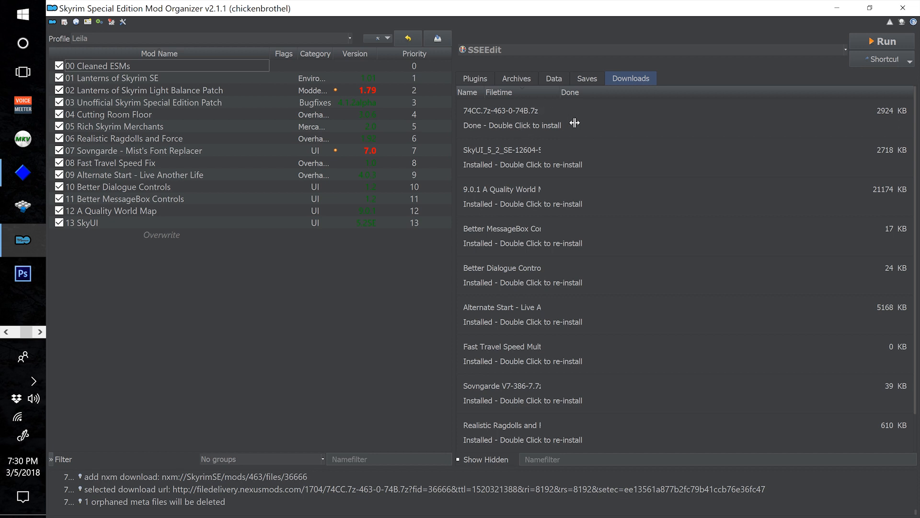
Start installing the 74CC.7z-463-0-74B.7z download, name it "14 SkyHUD" and proceed past the installer's What's New and Please read pages.
mouse_move(574, 123)
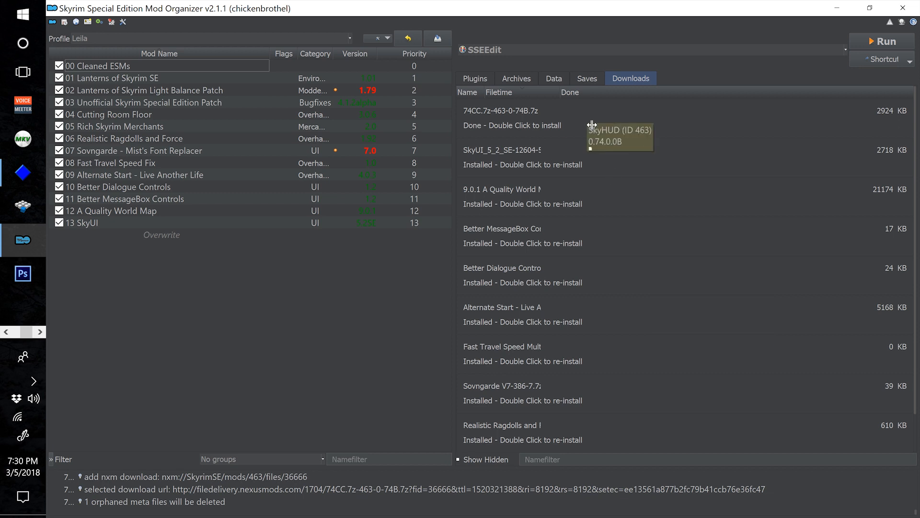
double_click(574, 123)
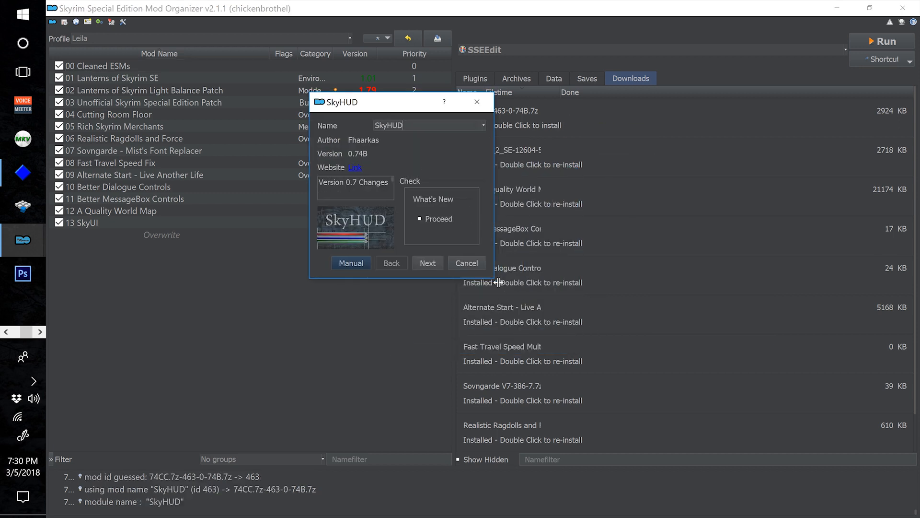
drag(494, 281, 684, 366)
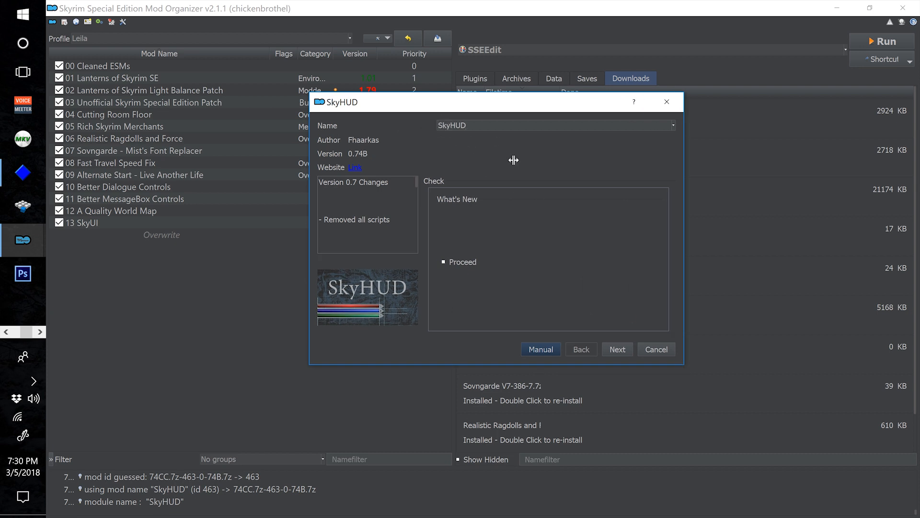
text(14)
click(611, 346)
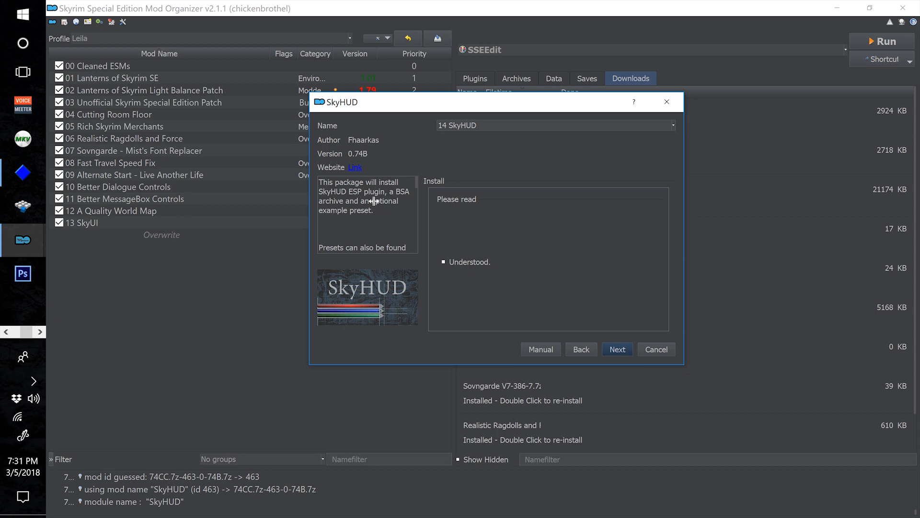
scroll(391, 214, down, 3)
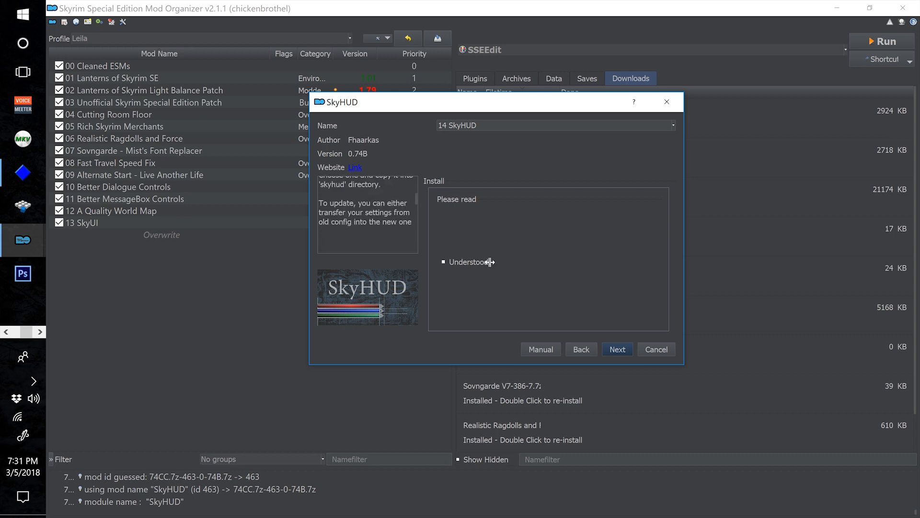
click(617, 350)
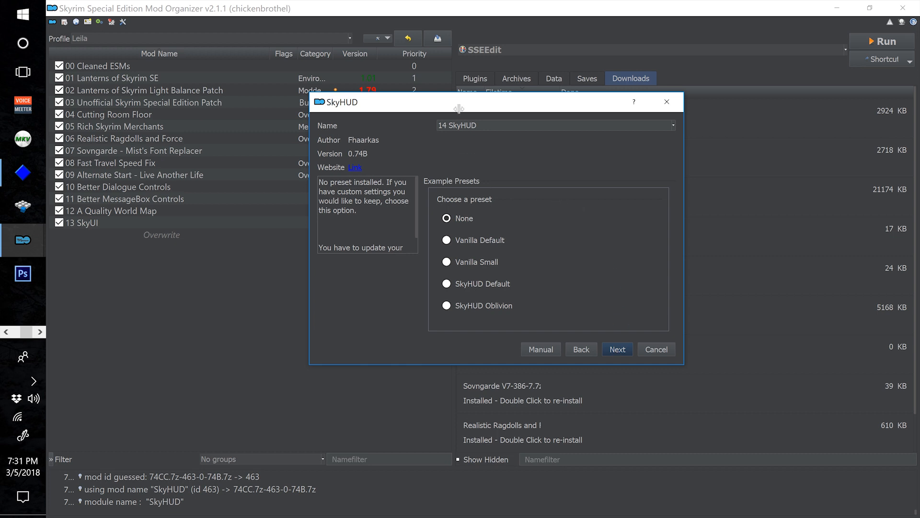
Enlarge the SkyHUD installer window, choose the SkyHUD Default preset and continue to the compatibility patch page.
drag(459, 108, 361, 72)
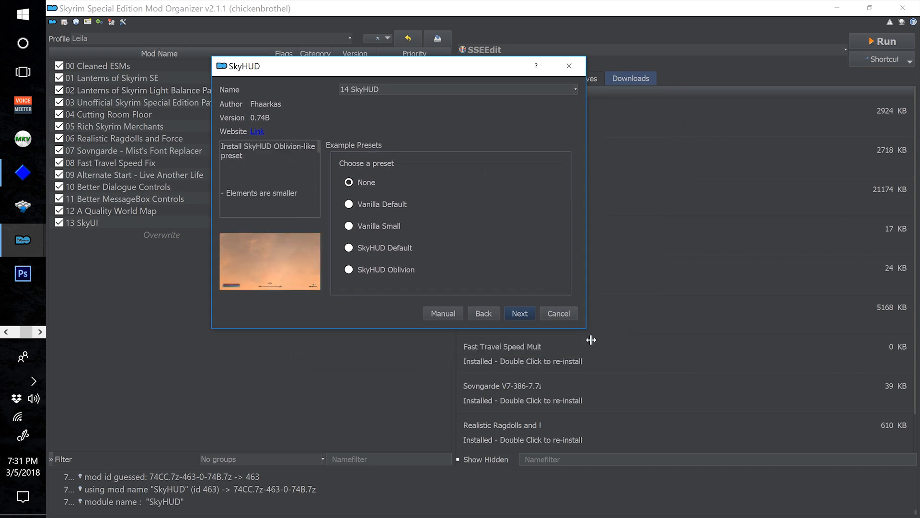
drag(584, 328, 693, 389)
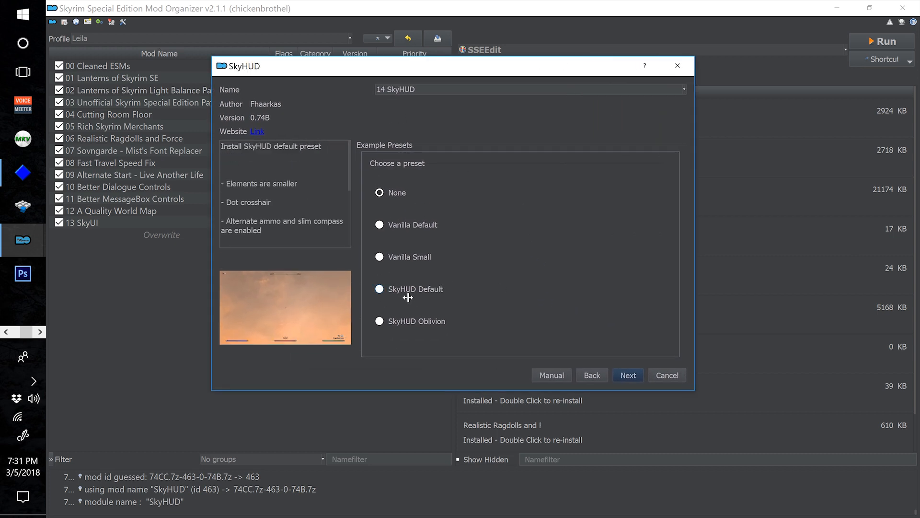
click(404, 298)
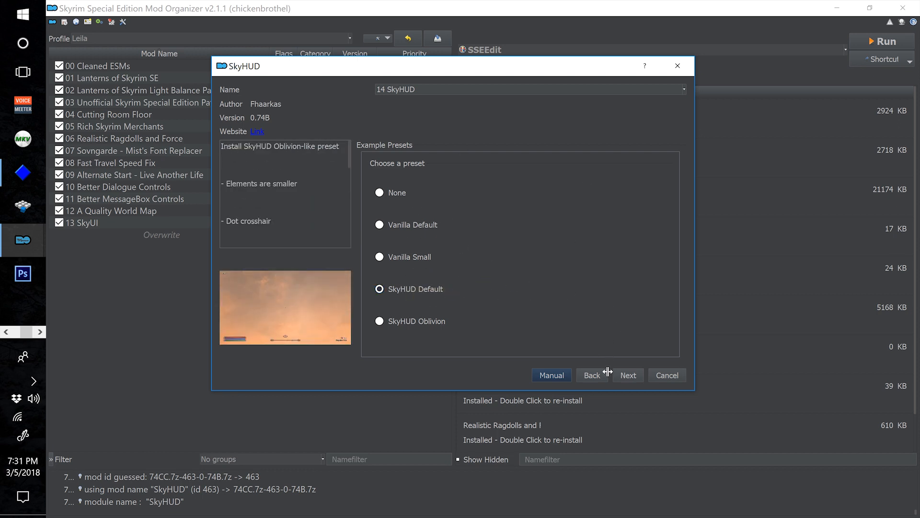
click(626, 374)
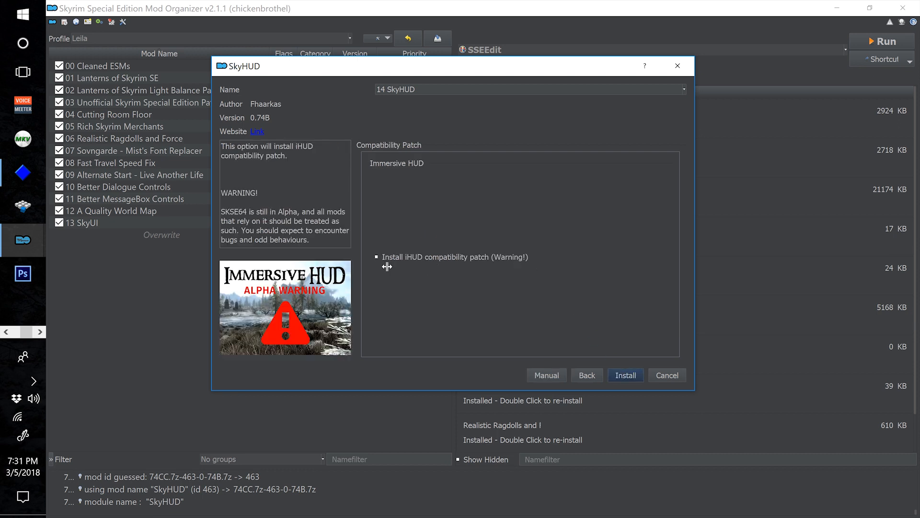
Include the iHUD compatibility patch, finish installing SkyHUD and inspect the SkyHUD - iHUD Patch.esp flag in the plugin list.
click(381, 261)
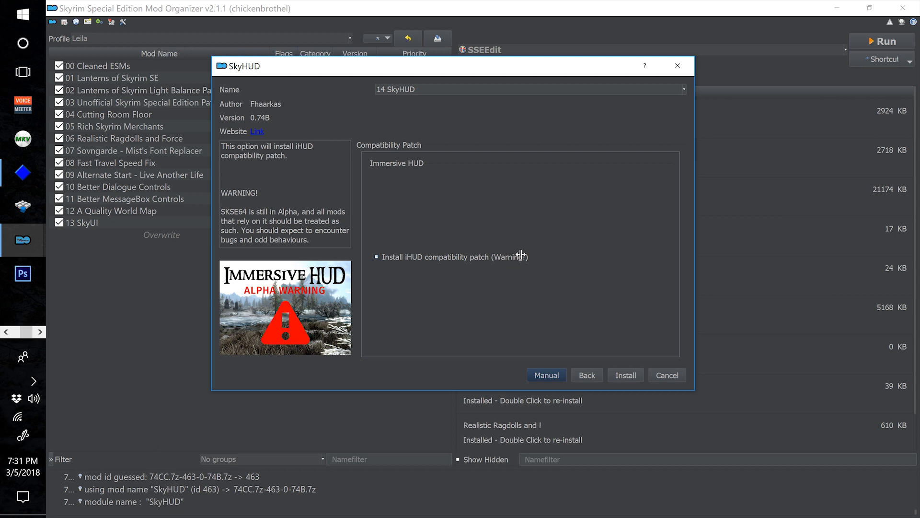
drag(450, 71, 400, 91)
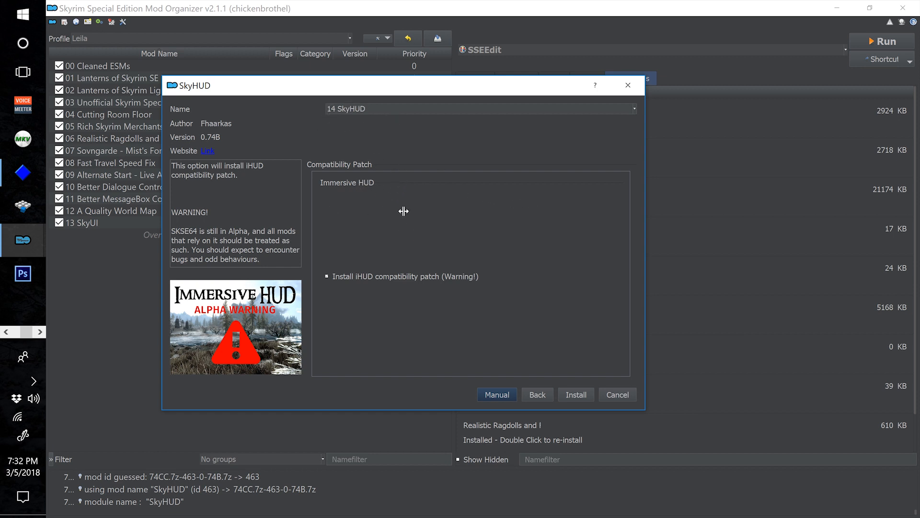
click(576, 396)
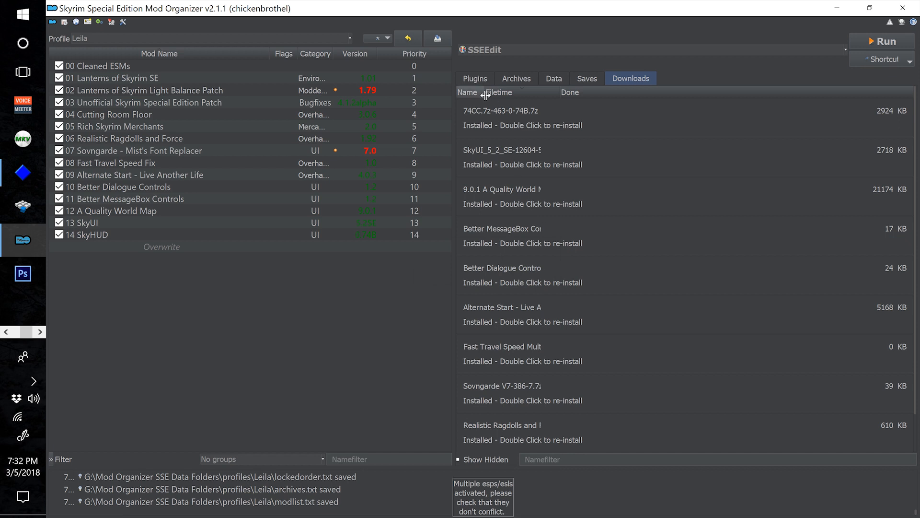
click(476, 79)
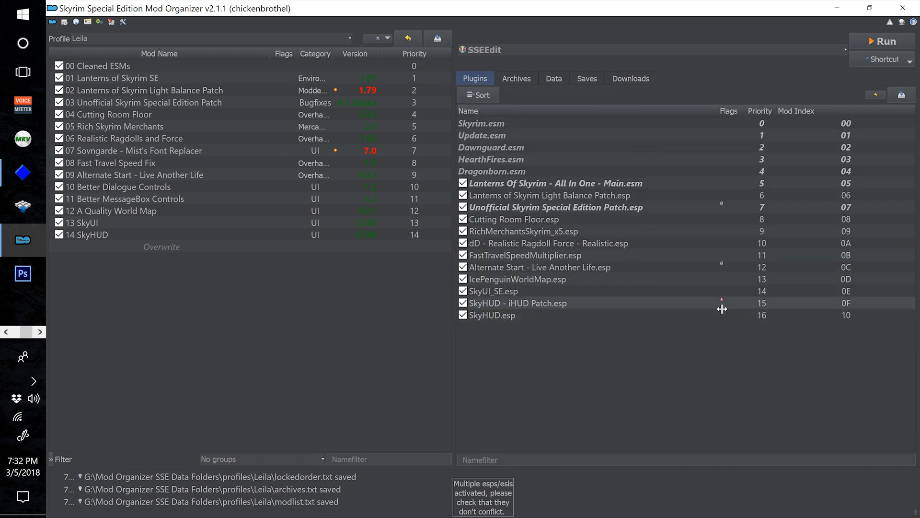
mouse_move(729, 306)
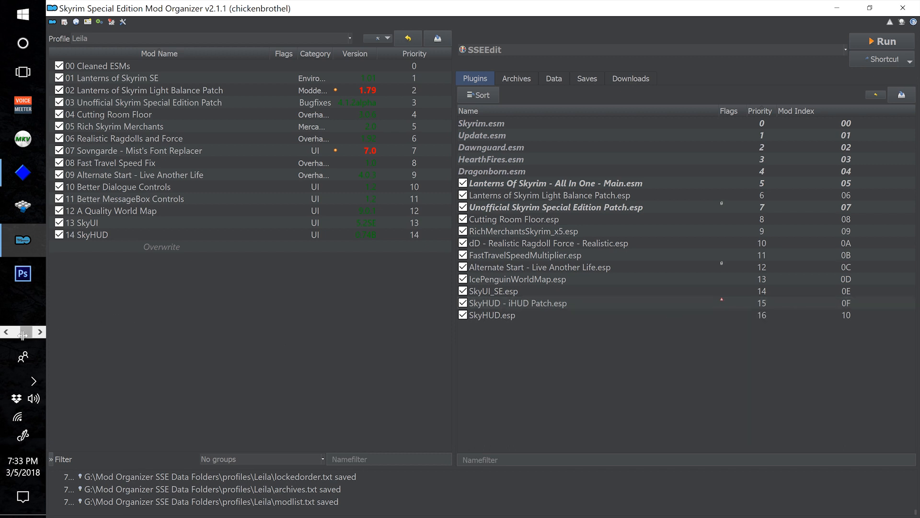
Switch to Chrome, find Immersive HUD - iHUD on Nexus Mods, download its main file through the mod manager and return to Mod Organizer.
click(6, 332)
click(7, 331)
click(23, 139)
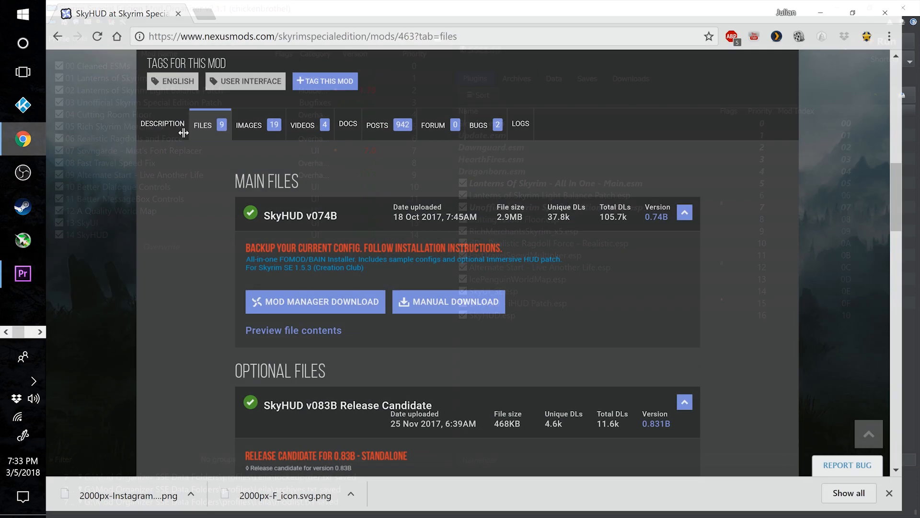
scroll(207, 303, up, 15)
click(259, 144)
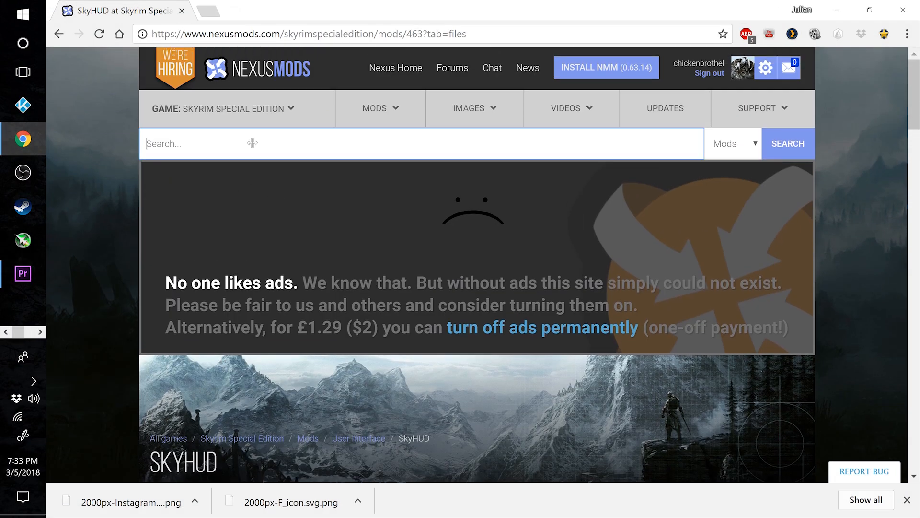
text(i)
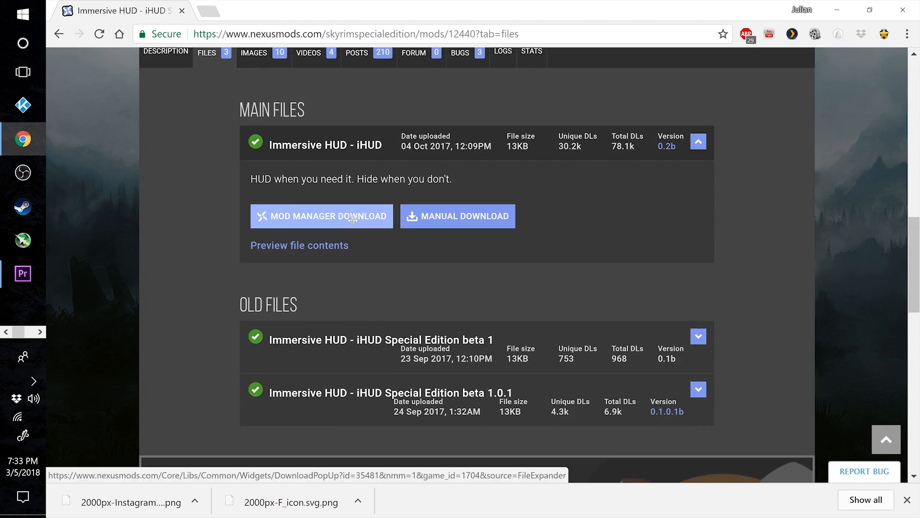
click(353, 220)
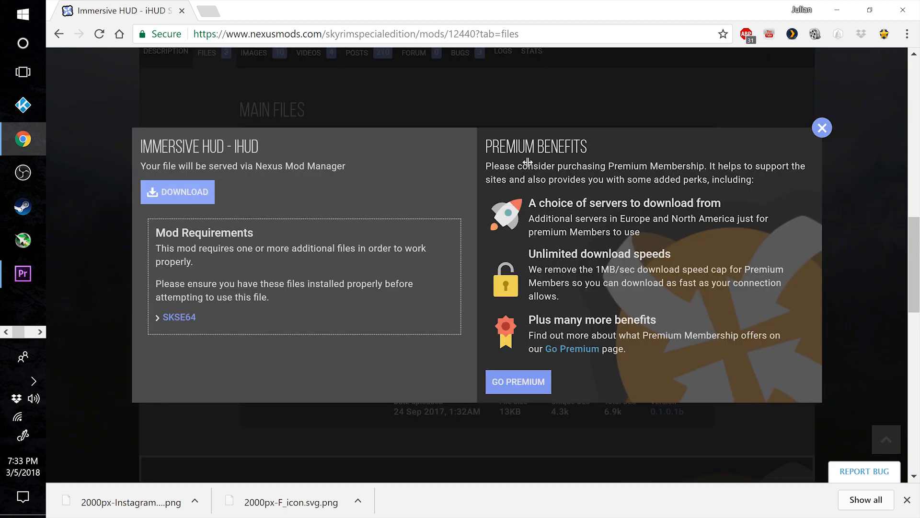
click(823, 127)
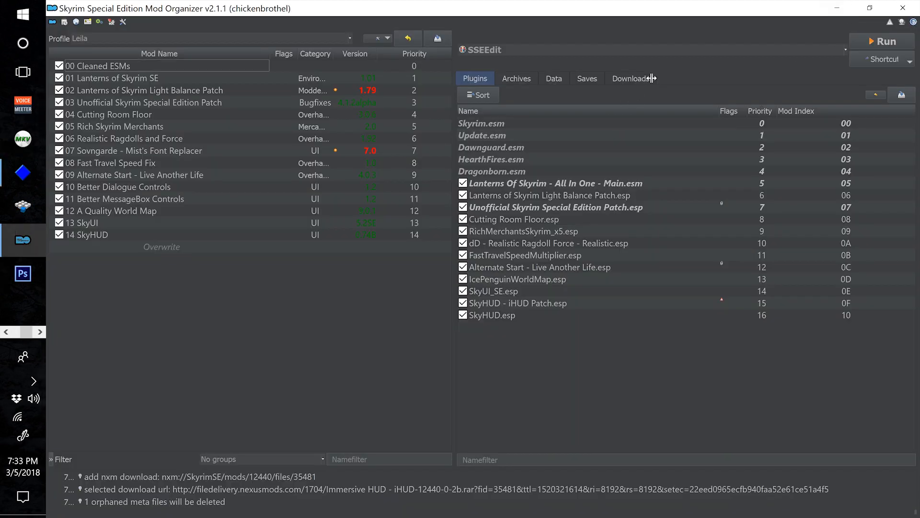
Install the Immersive HUD - iHUD download as "Immersive HUD - iHUD Special Edition" and enable it in the mod list.
click(652, 78)
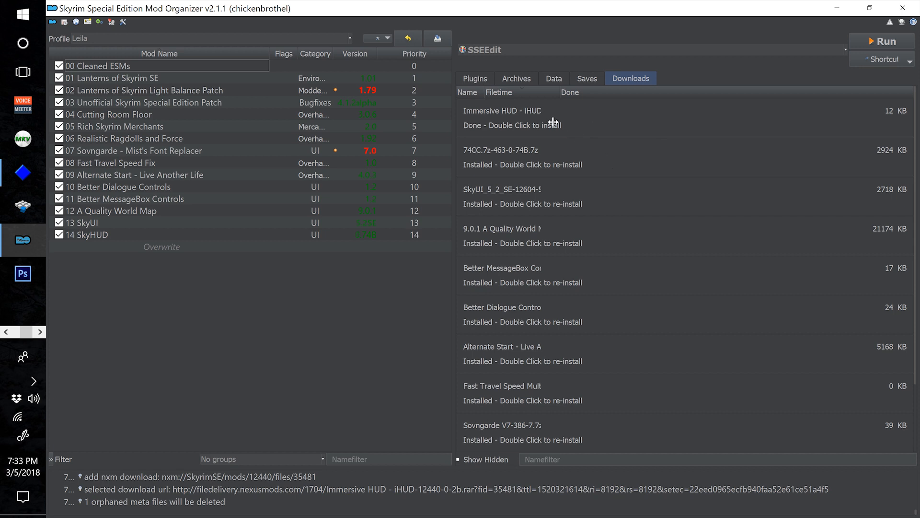
double_click(553, 122)
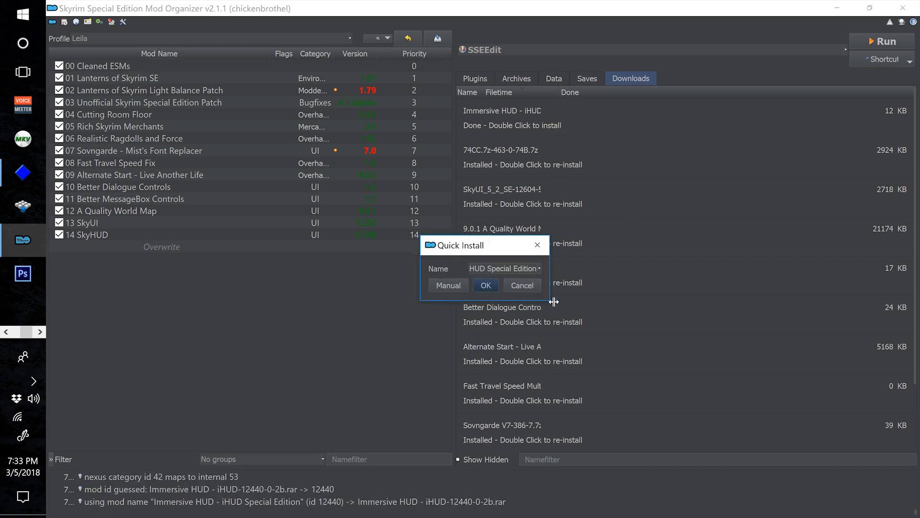
drag(548, 301, 685, 396)
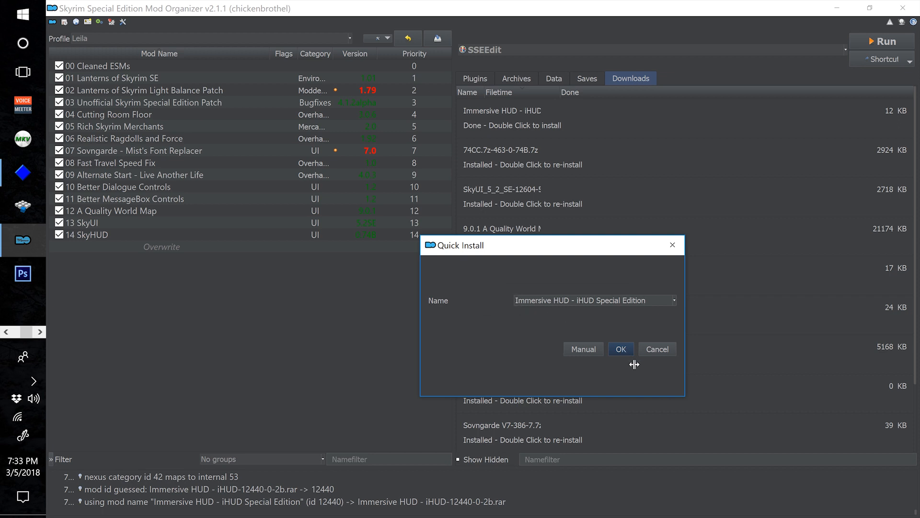
click(621, 350)
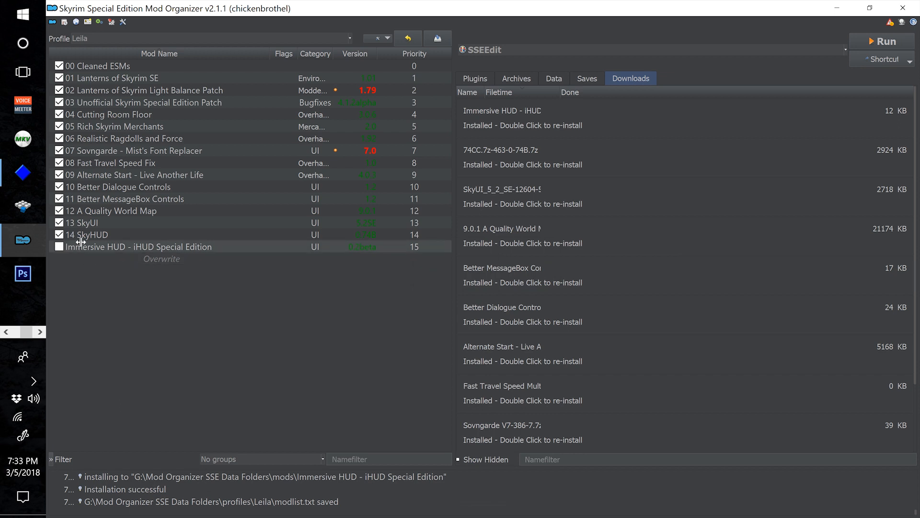
key(space)
Rename the 14 SkyHUD mod as "15 SkyHUD".
click(79, 239)
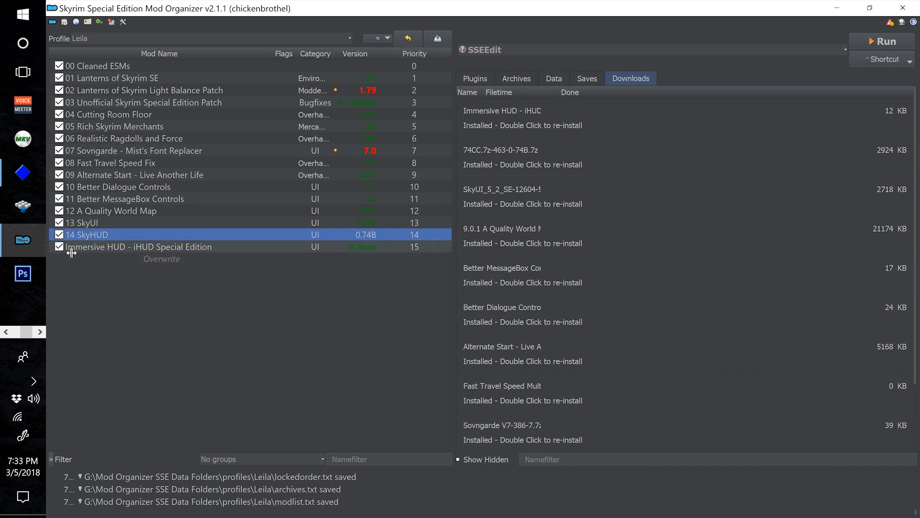
key(F2)
drag(78, 234, 64, 234)
text(15)
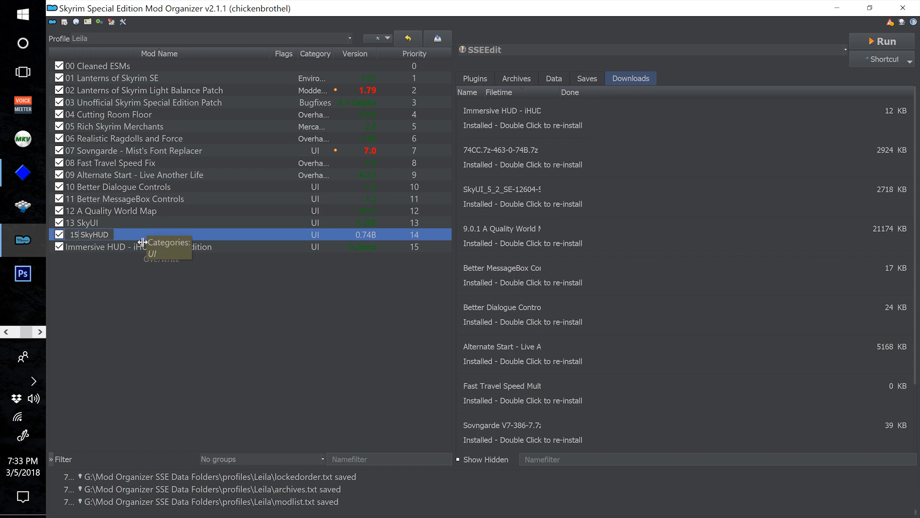
Rename the Immersive HUD mod as "14 Immersive HUD - iHUD Special Edition".
click(90, 250)
key(F2)
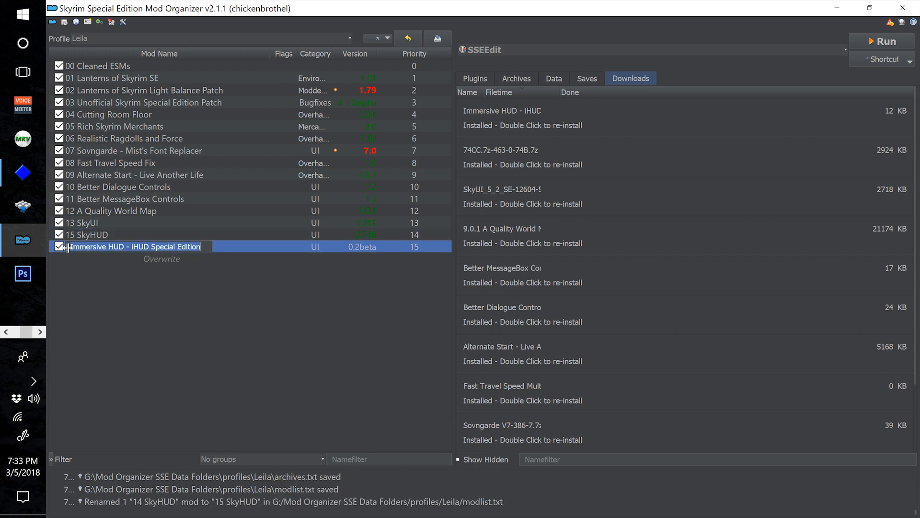
click(69, 248)
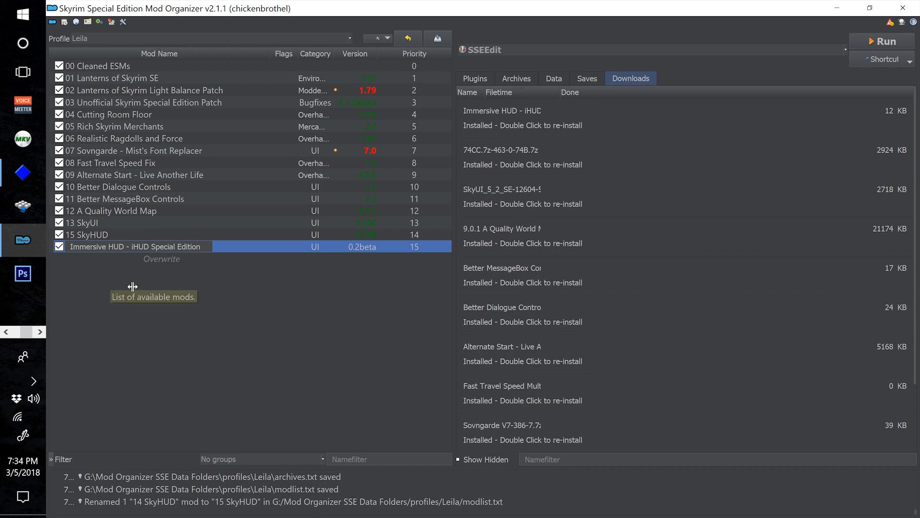
text(14)
key(Return)
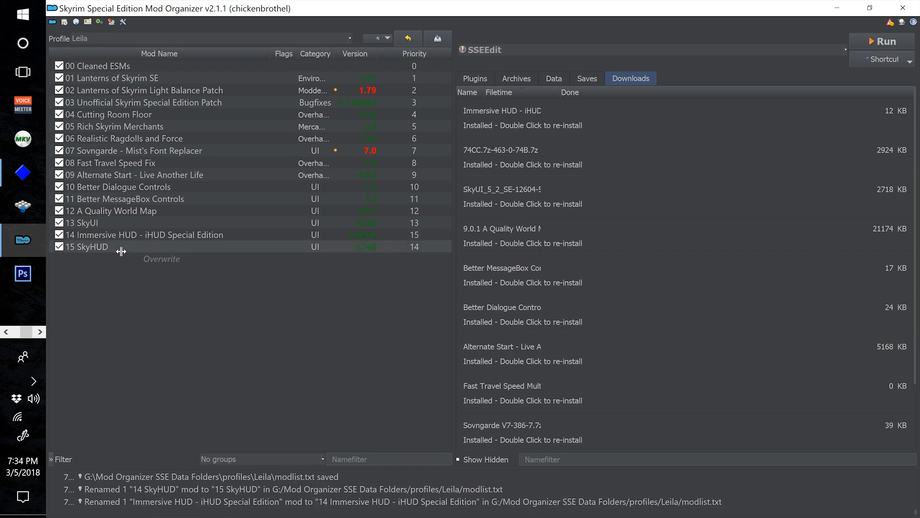
Disable 14 Immersive HUD briefly to inspect the masters of SkyHUD - iHUD Patch.esp in the plugin list, and re-enable the mod.
click(482, 81)
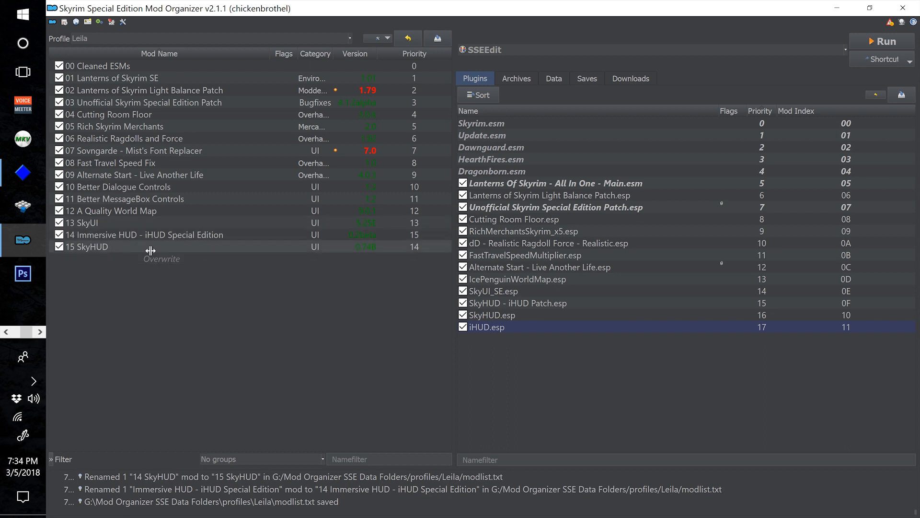
click(112, 235)
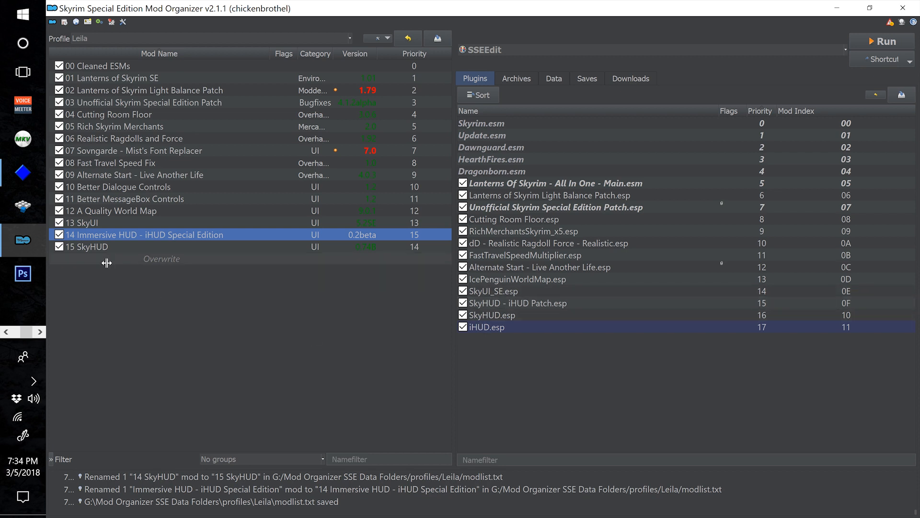
click(59, 235)
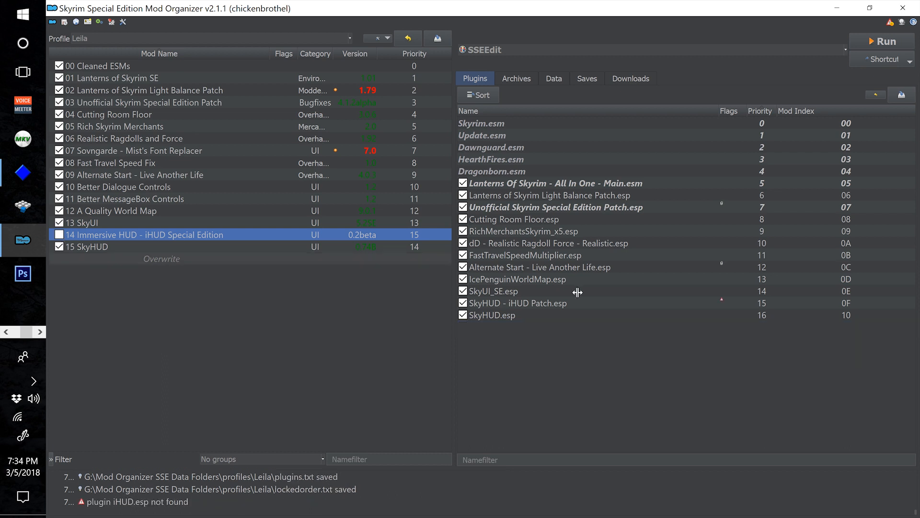
mouse_move(726, 307)
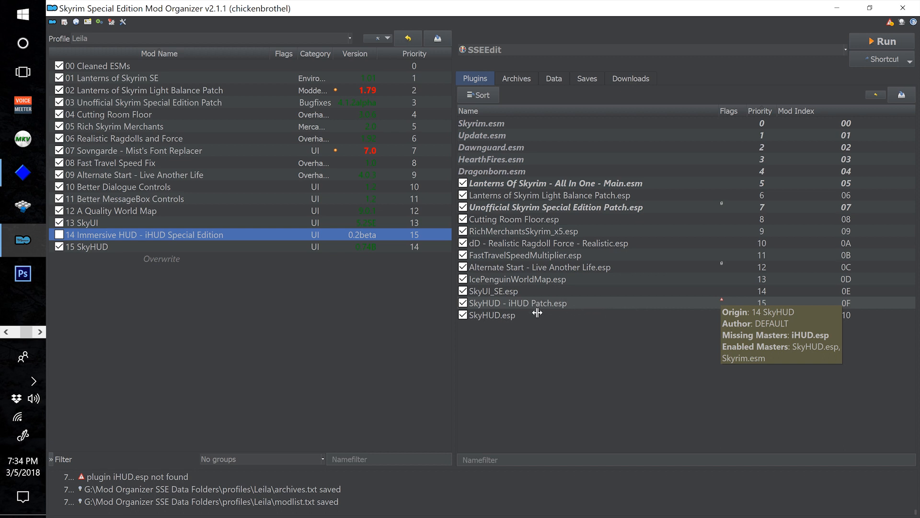
click(60, 235)
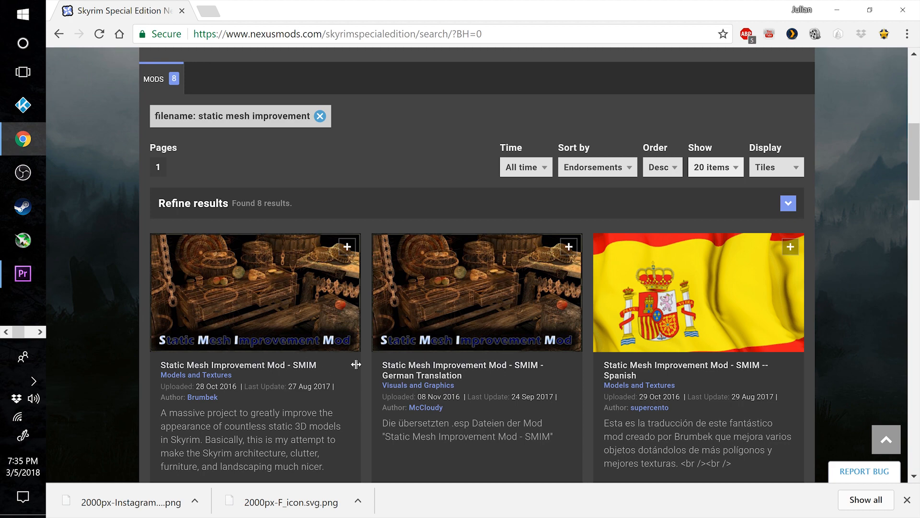
Open the original Static Mesh Improvement Mod - SMIM page from the search results and bring up its downloadable files.
click(306, 374)
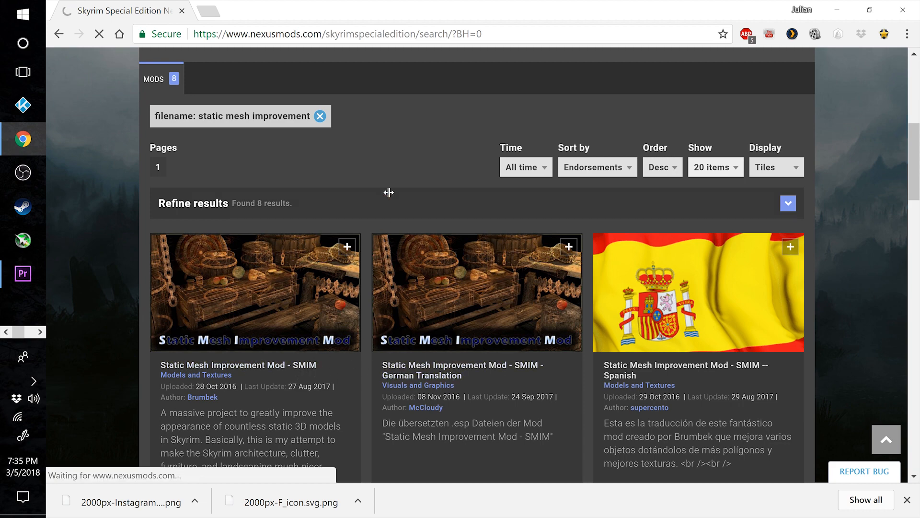
scroll(335, 312, down, 6)
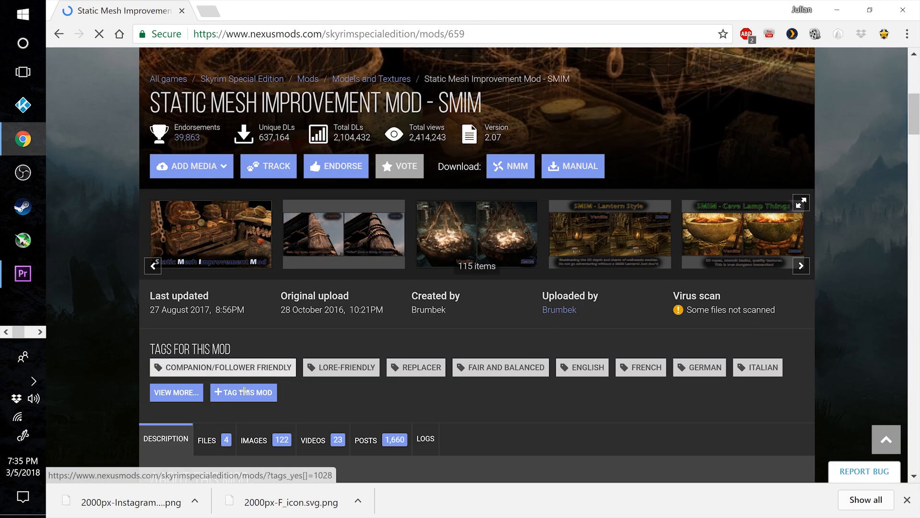
click(222, 441)
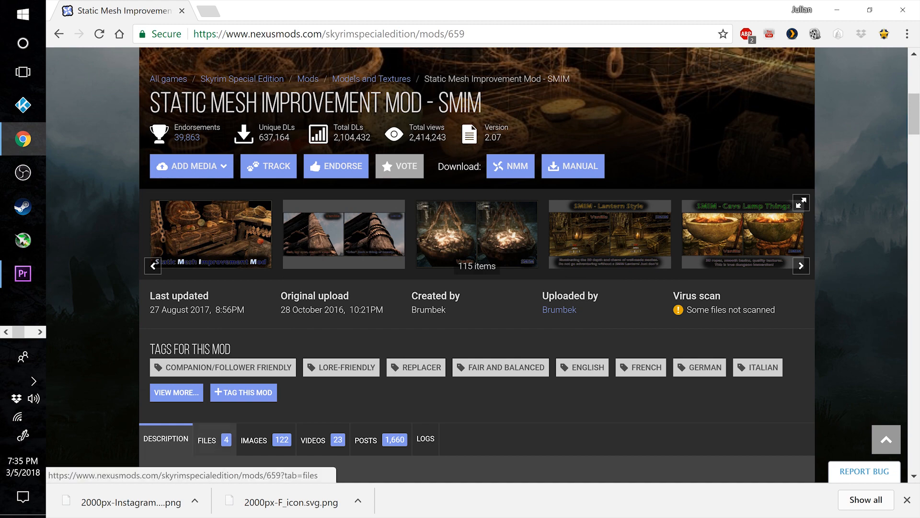
scroll(477, 288, down, 5)
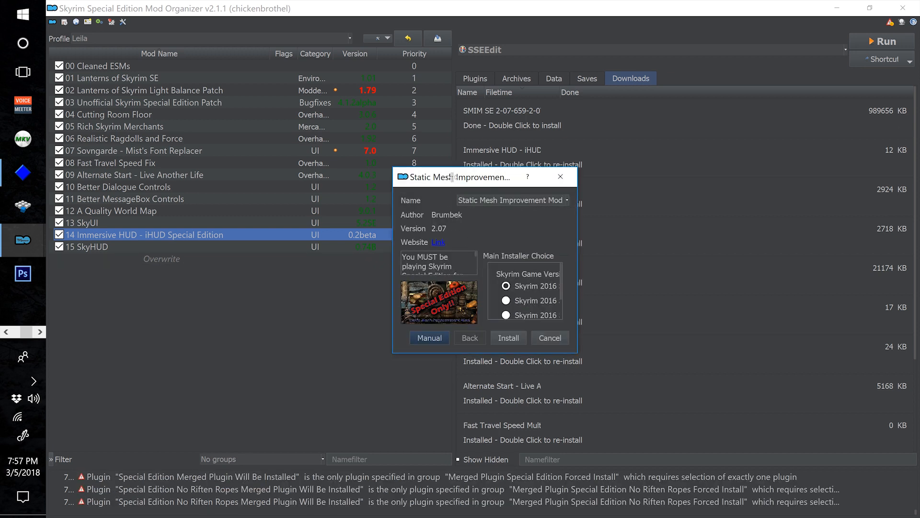
Enlarge the SMIM installer window and install the mod with the "Skyrim 2016 Special Edition: Everything" option.
drag(459, 179, 330, 110)
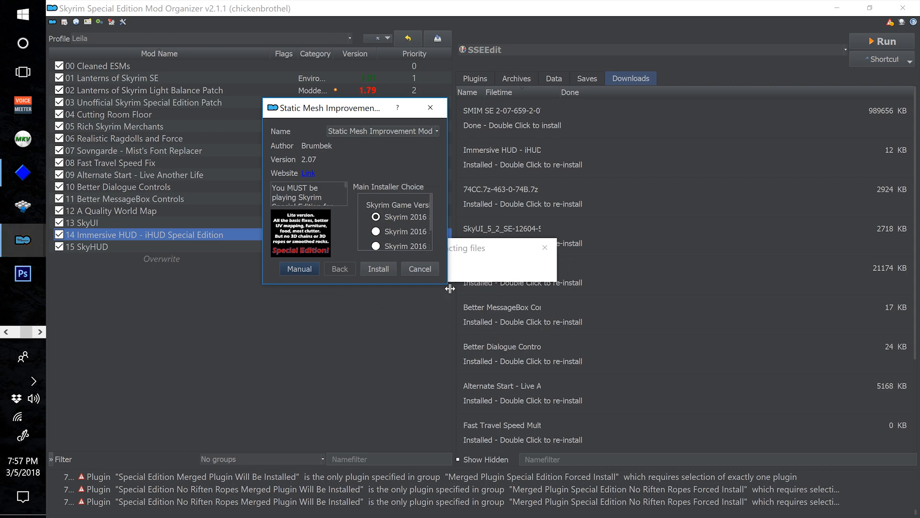
drag(452, 288, 725, 461)
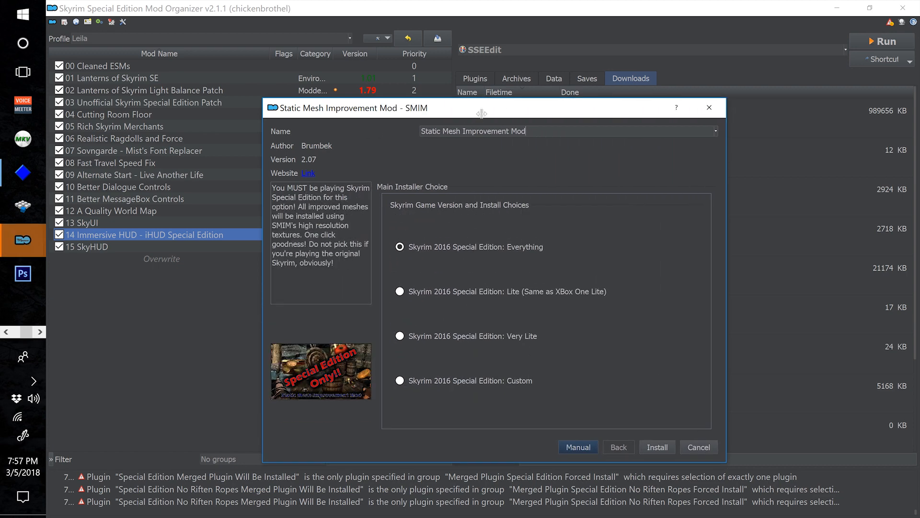
drag(482, 114, 466, 92)
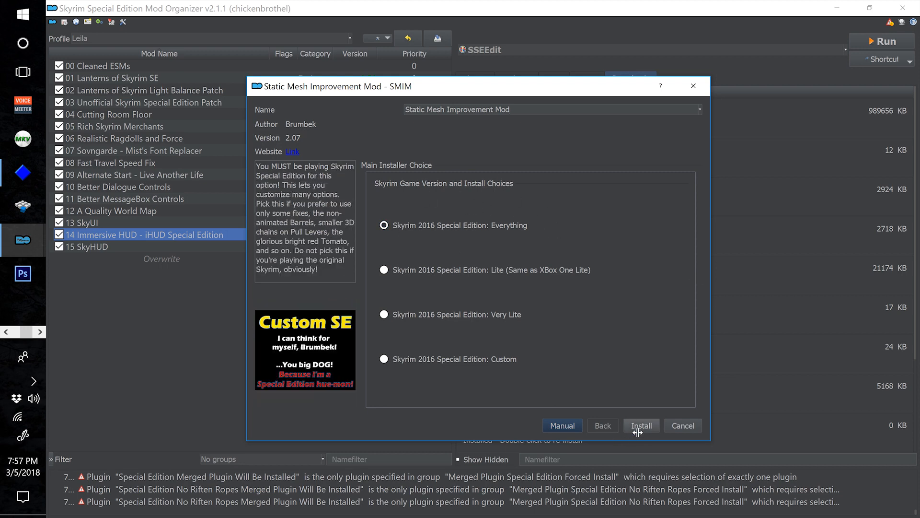
click(641, 426)
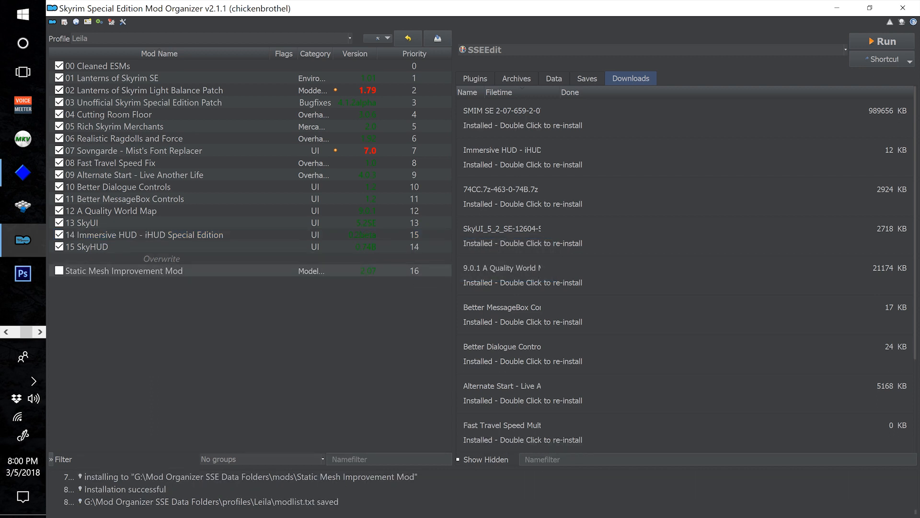
Rename the new mod as "16 Static Mesh Improvement Mod", enable it, and show the plugin list.
click(124, 271)
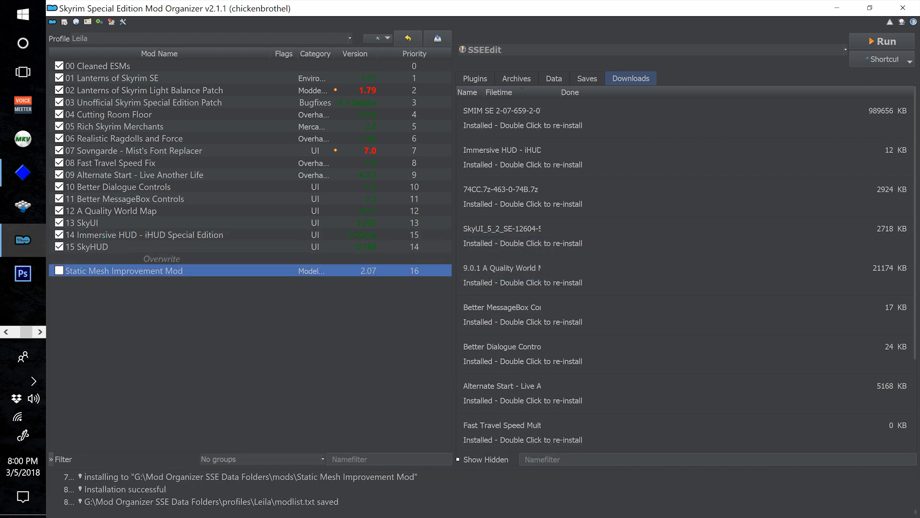
key(F2)
text(16)
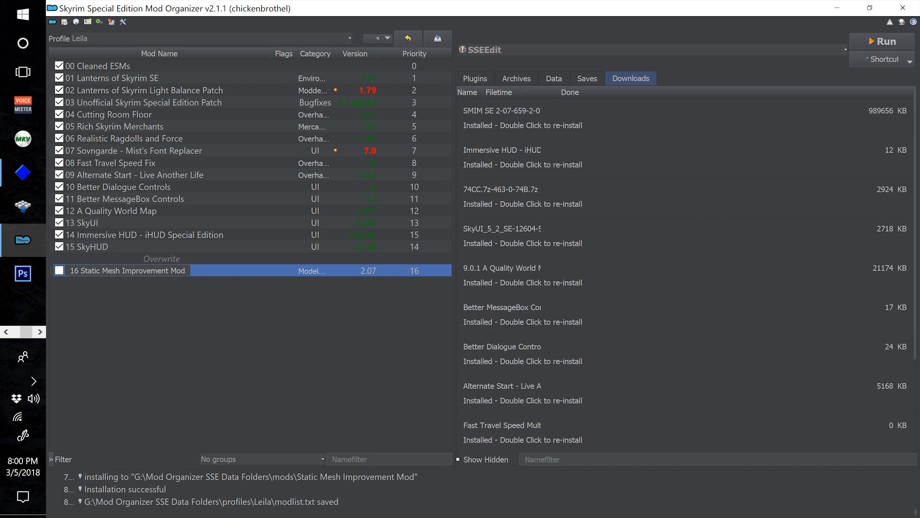
key(Return)
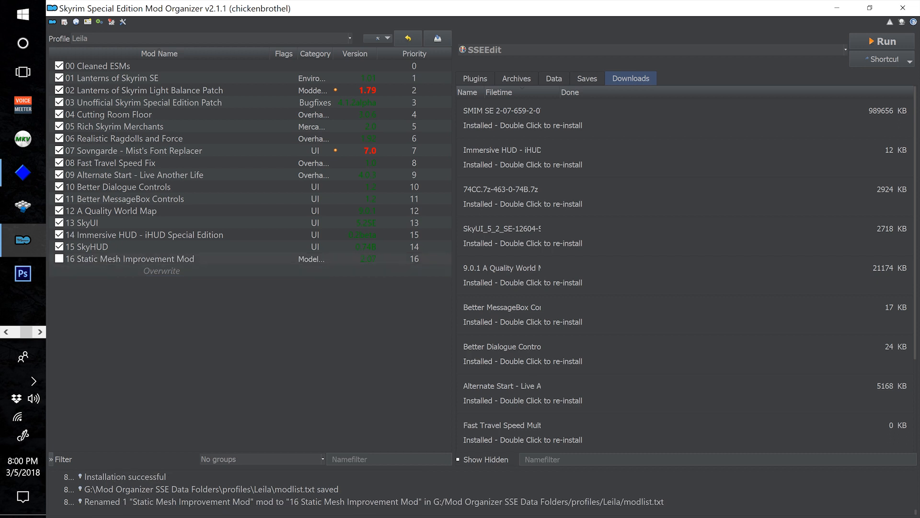
click(59, 259)
click(475, 79)
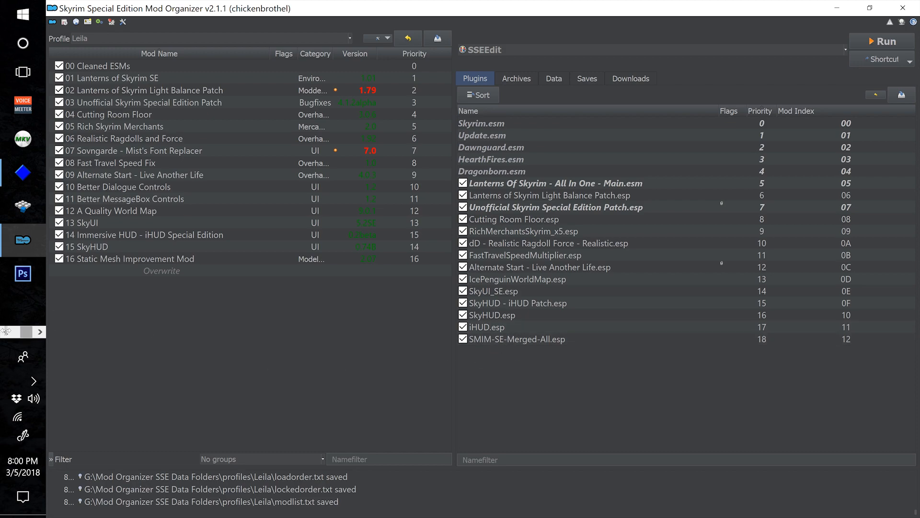
Switch to Chrome, send Ruins_Clutter_Improved_SE_NMM_v3-0 to the mod manager for download, and return to Mod Organizer.
click(5, 331)
click(6, 331)
click(5, 331)
click(23, 139)
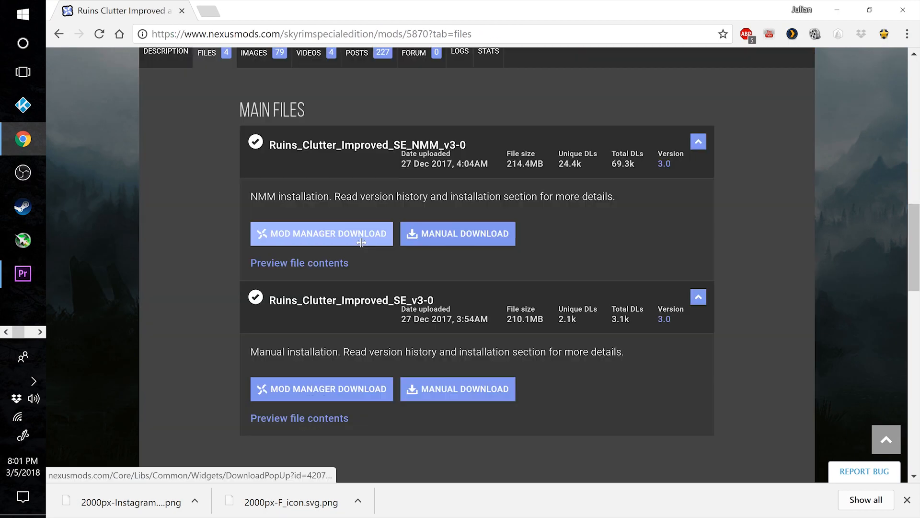
click(458, 234)
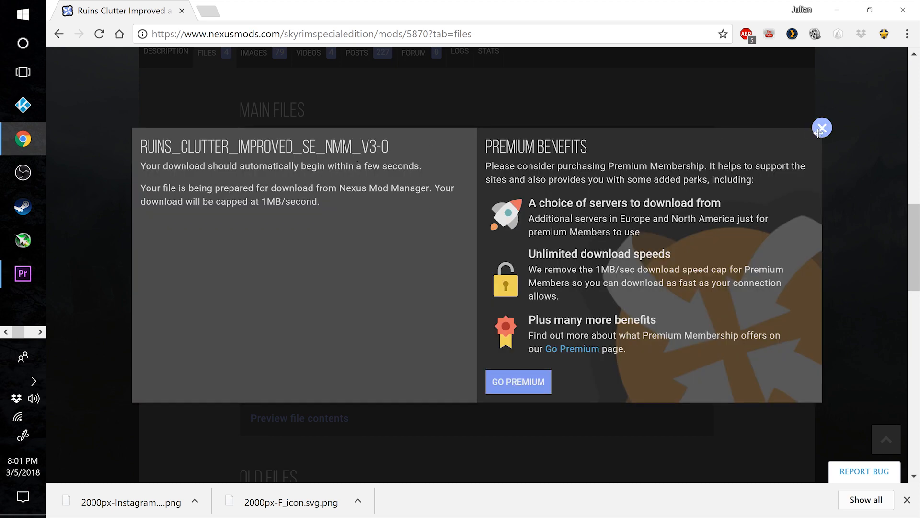
click(821, 128)
click(847, 13)
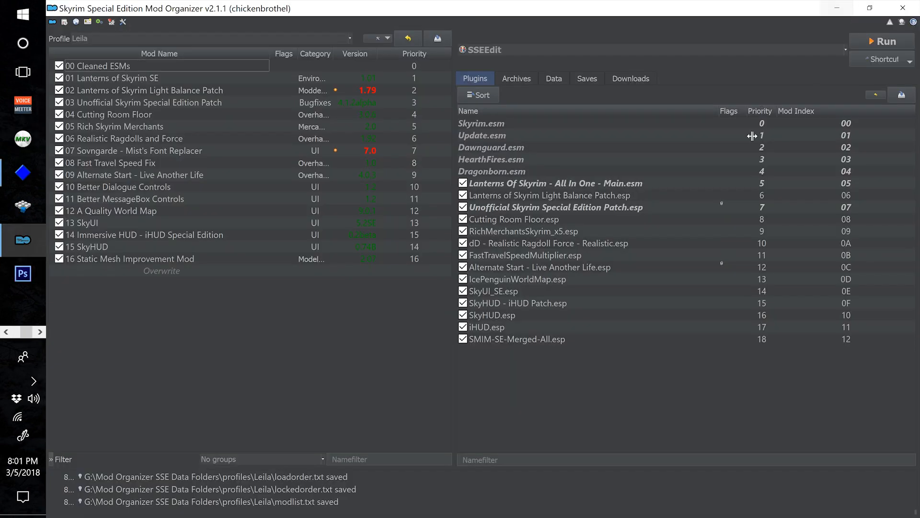
Remove all installed entries from the downloads list while keeping their files on disk.
click(632, 79)
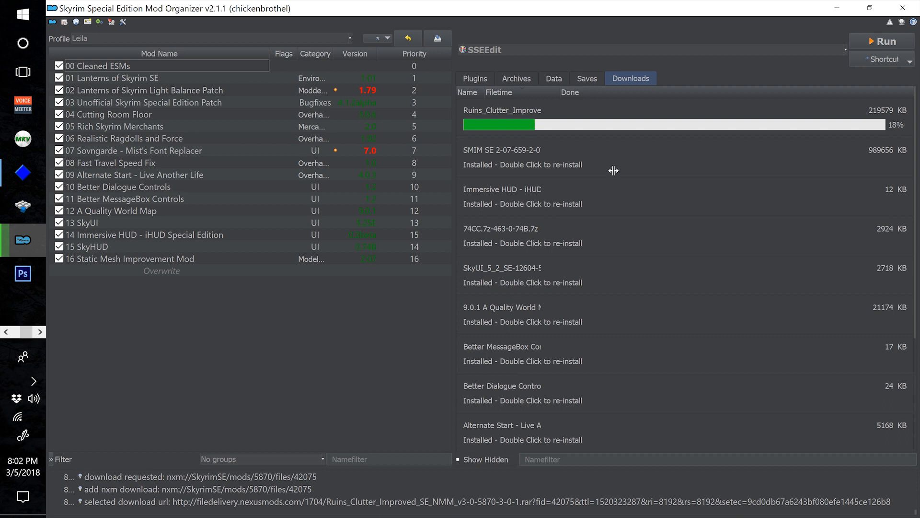
right_click(604, 201)
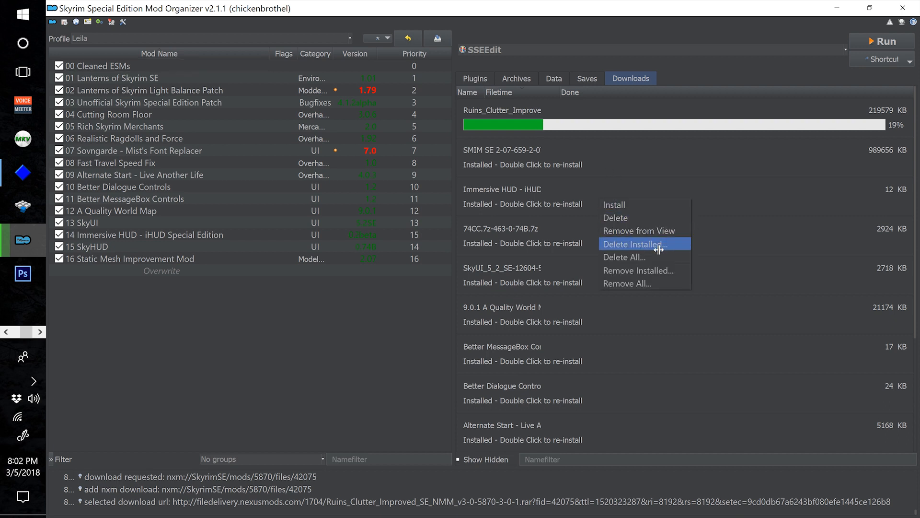
click(664, 274)
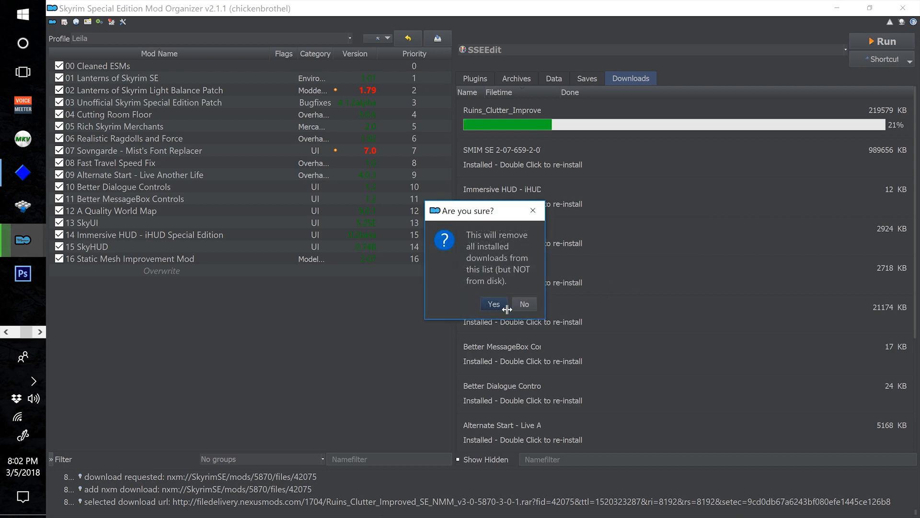
click(502, 308)
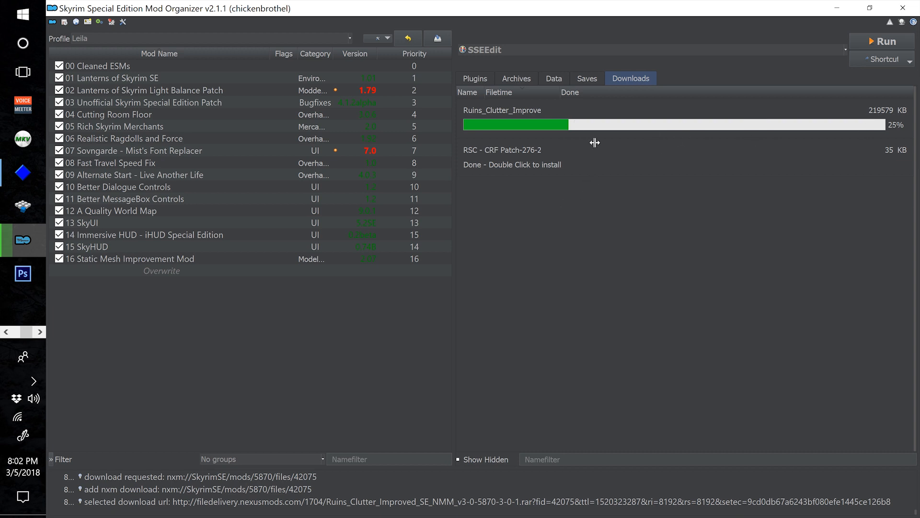
Return to Chrome, find the Belt-Fastened Quivers mod, and download Belt-Fastened Quivers 1.3 SE through the mod manager.
click(5, 331)
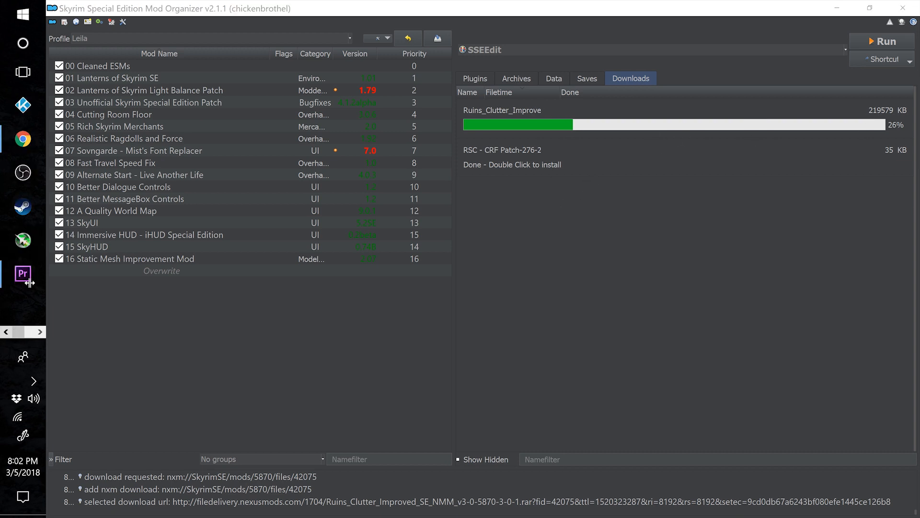
mouse_move(24, 147)
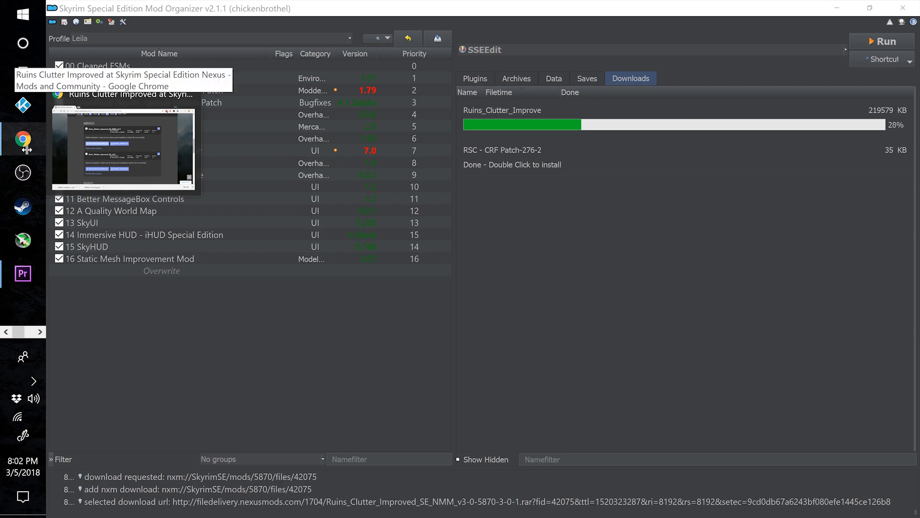
click(26, 149)
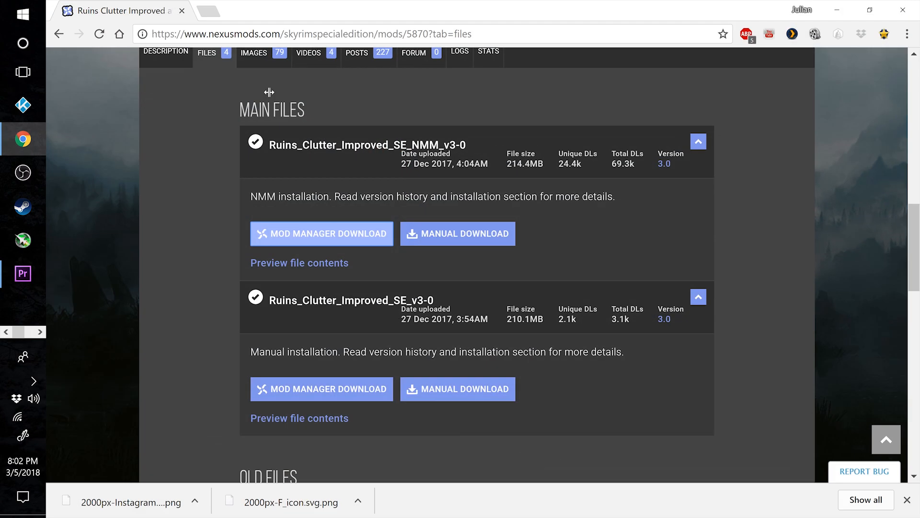
scroll(231, 170, up, 6)
scroll(230, 170, up, 3)
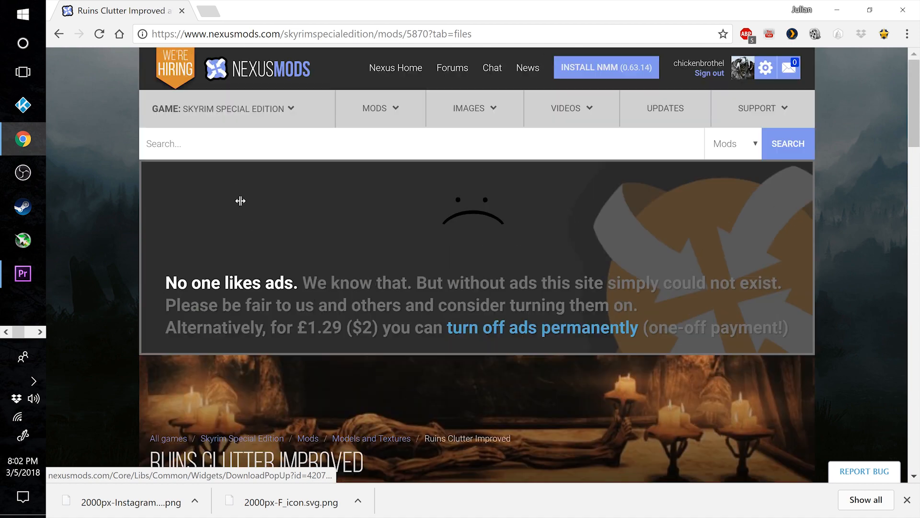
click(235, 150)
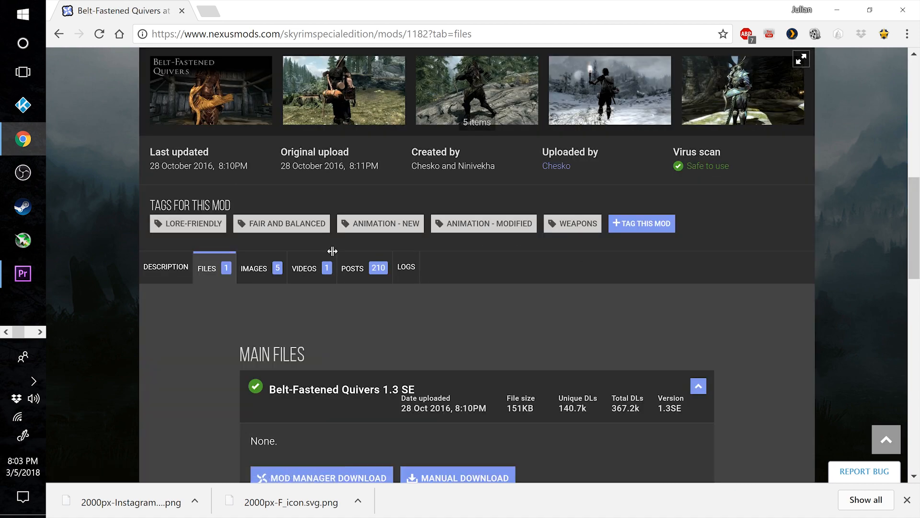
scroll(409, 282, down, 3)
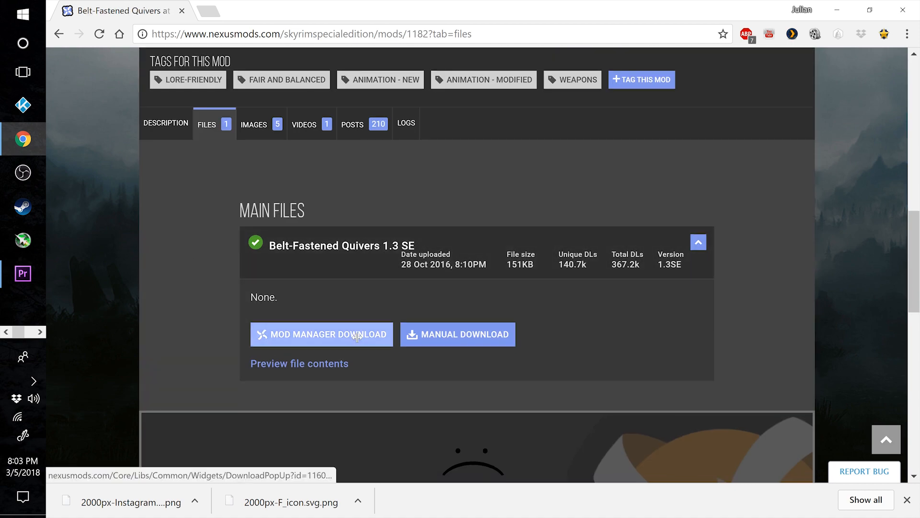
click(331, 334)
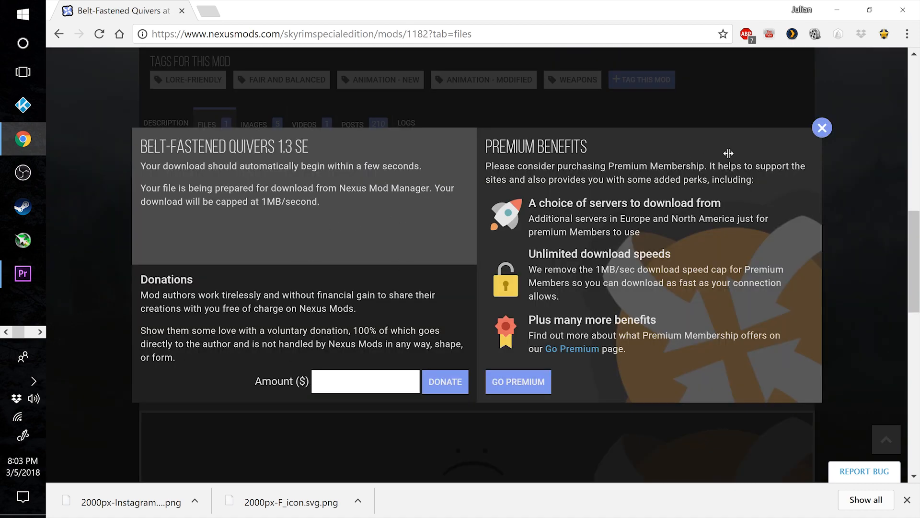
click(822, 127)
Search Nexus Mods for "xp32" and open the XP32 Maximum Skeleton Special Extended - XPMSSE page.
scroll(292, 147, up, 5)
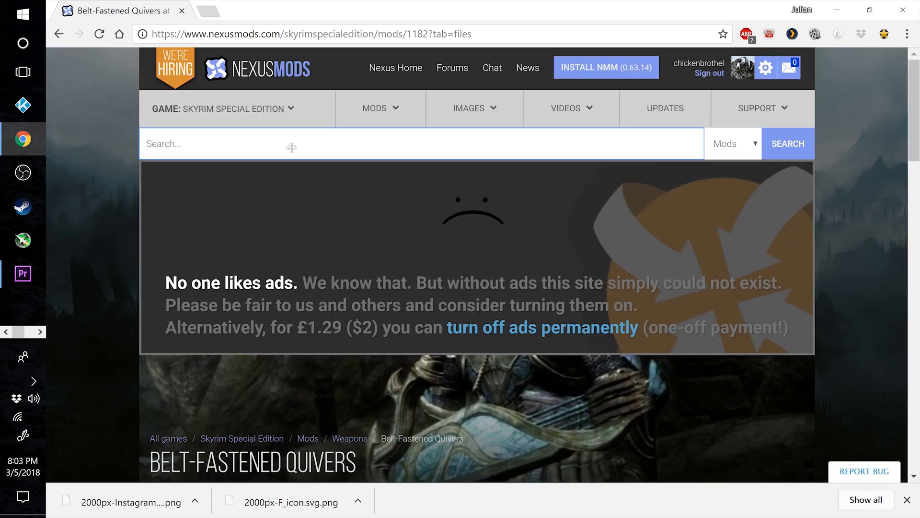
text(xp3)
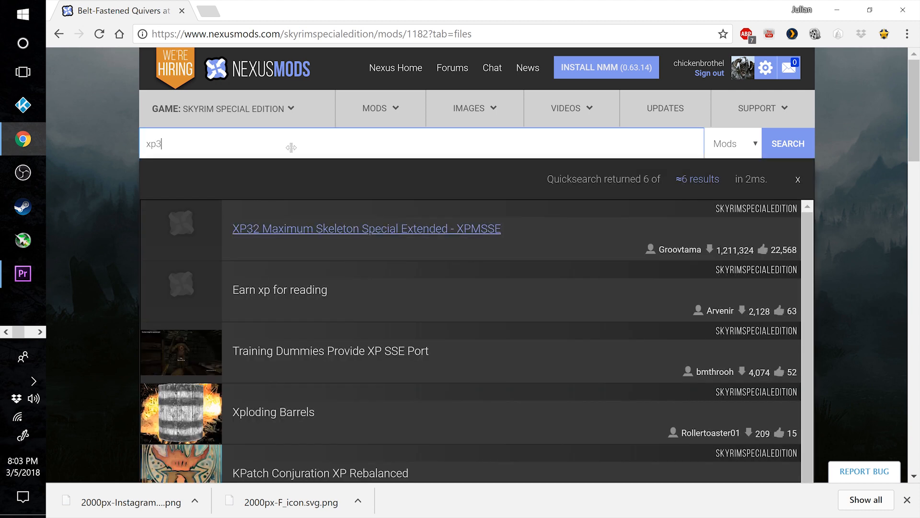
text(2)
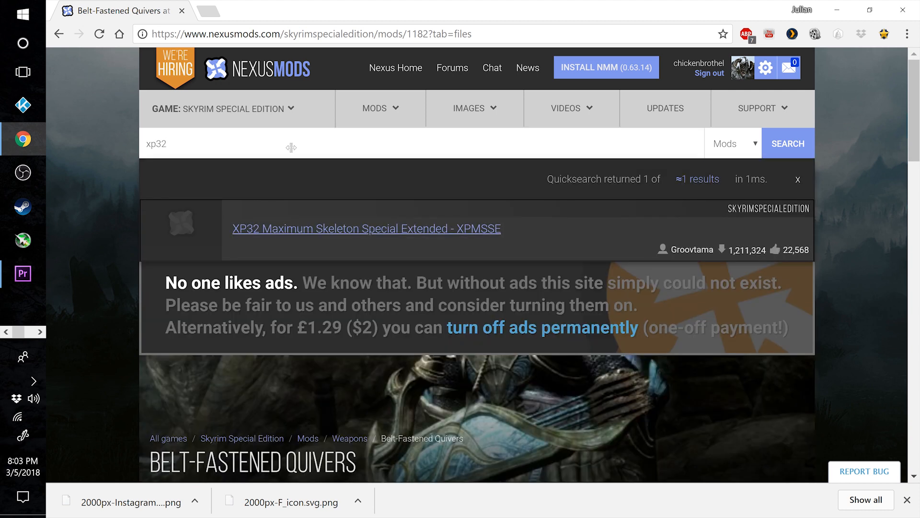
click(370, 239)
Download the XP32 Maximum Skeleton Special Extended main file, version 4.20, through the mod manager.
scroll(288, 305, down, 3)
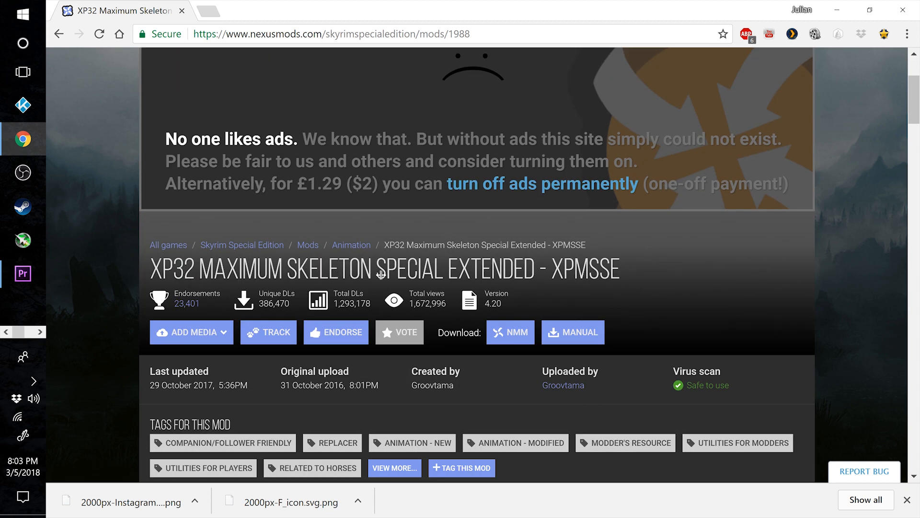
scroll(393, 273, down, 1)
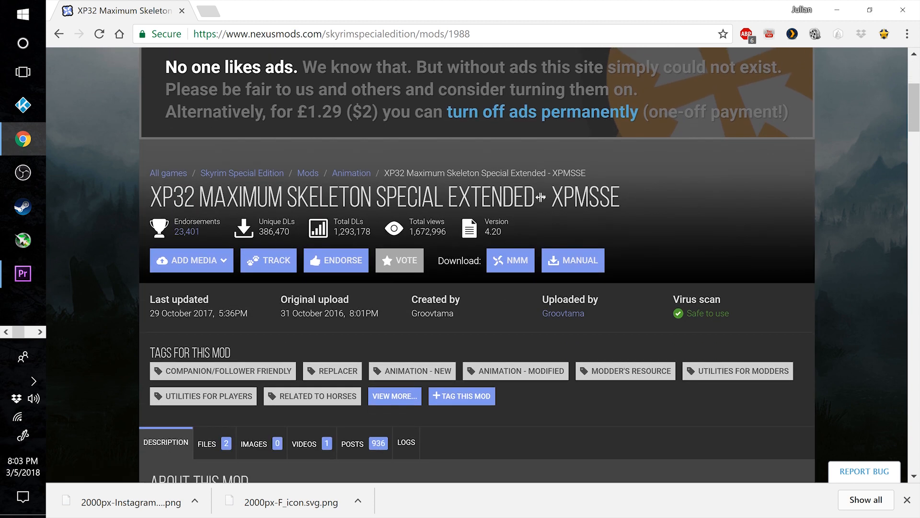
scroll(535, 251, down, 3)
click(228, 308)
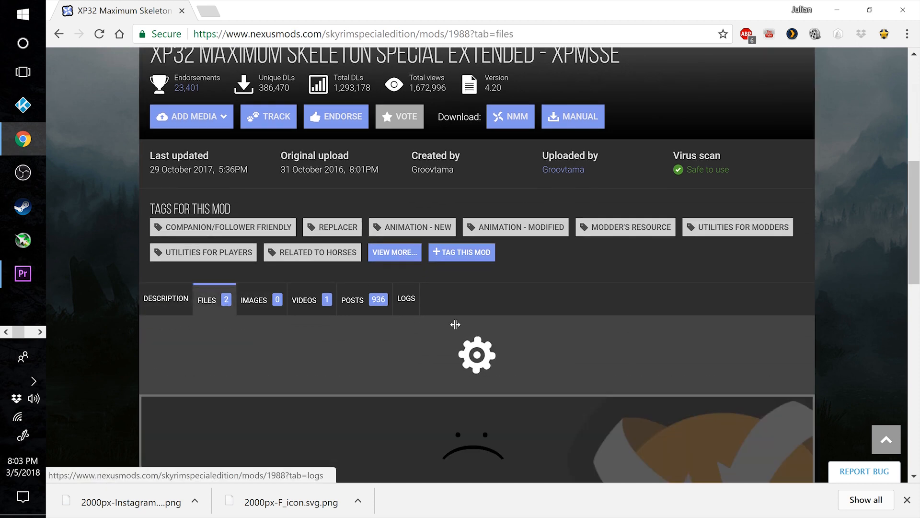
scroll(415, 333, down, 4)
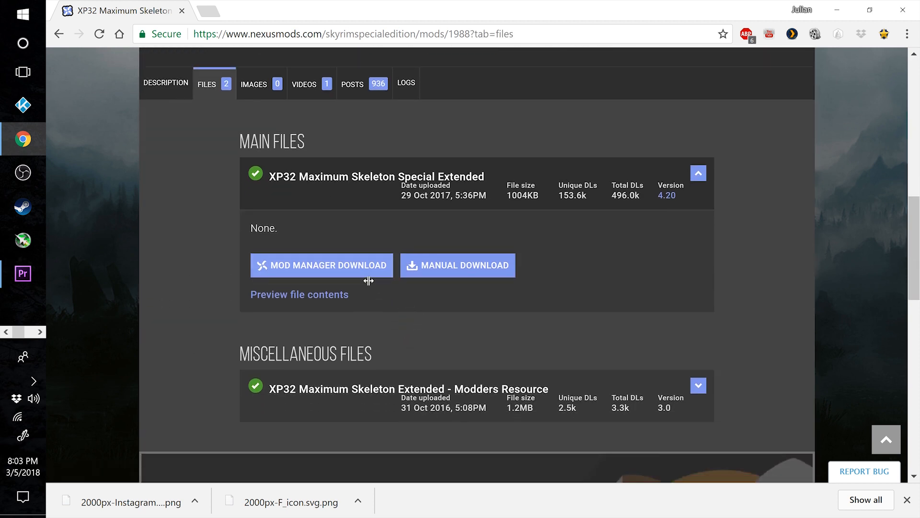
click(386, 272)
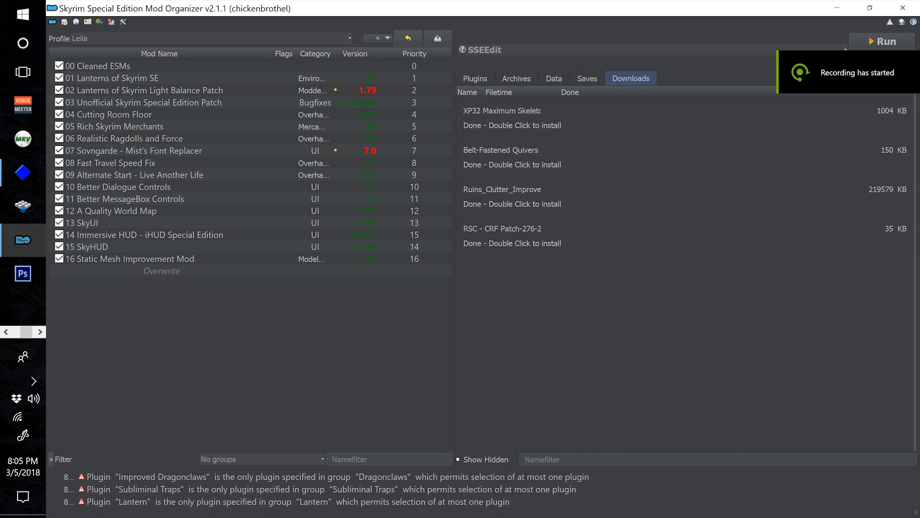
Start installing the downloaded Ruins Clutter Improved archive, enlarge the installer window, and choose the Custom installation.
double_click(566, 190)
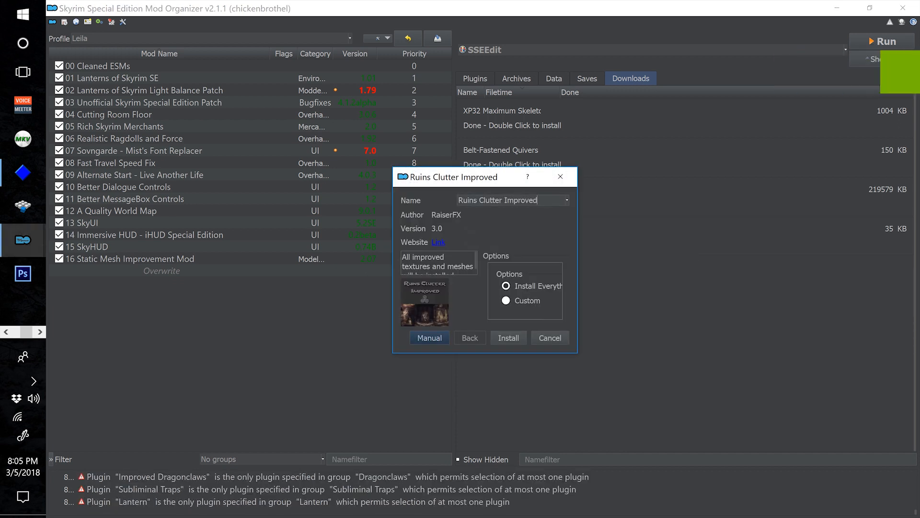
drag(577, 352, 759, 467)
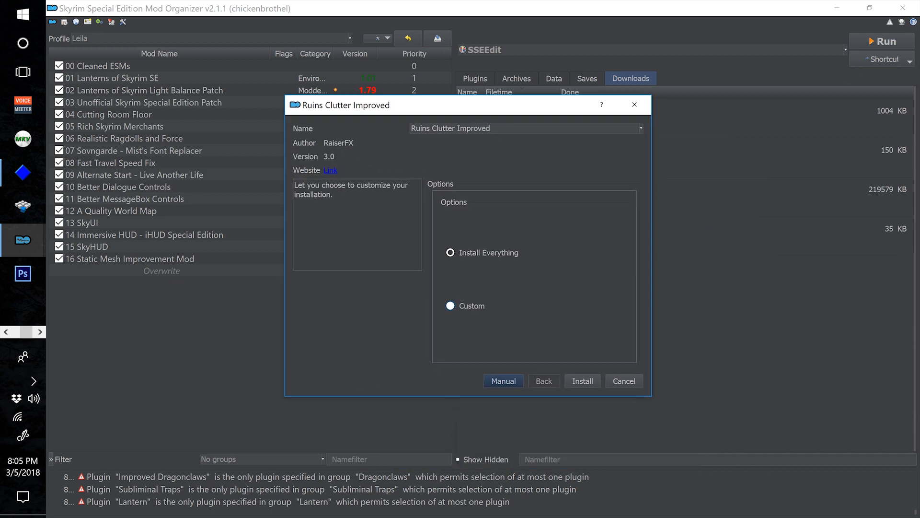
click(450, 306)
click(585, 381)
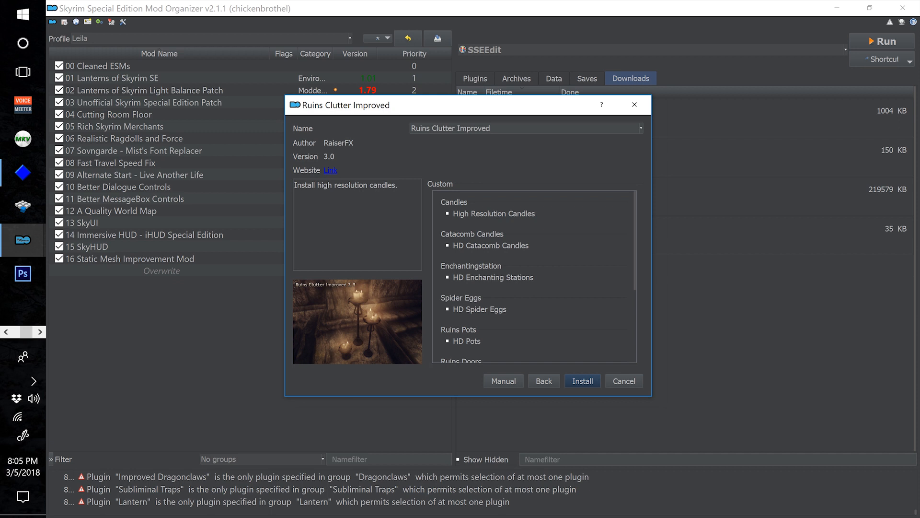
Review the custom options of Ruins Clutter Improved, from the candles and enchanting stations through the subliminal traps and lantern.
click(448, 278)
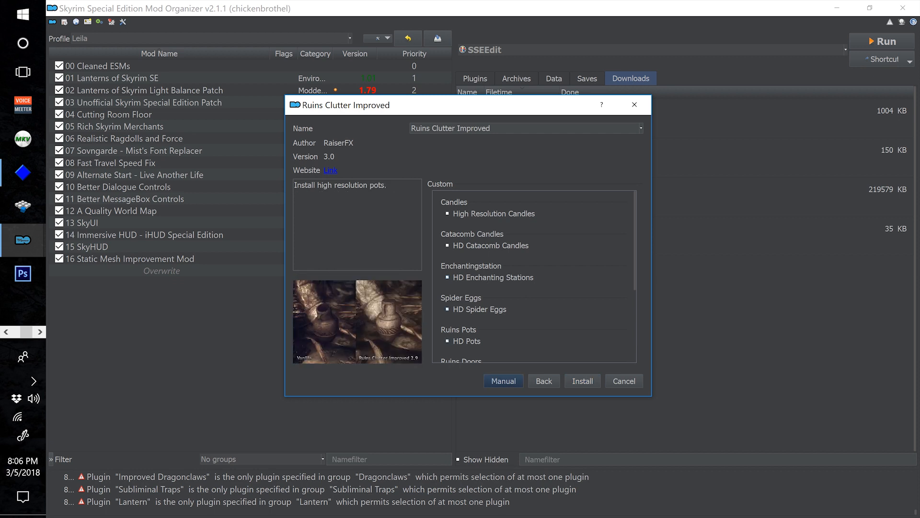
scroll(534, 277, down, 4)
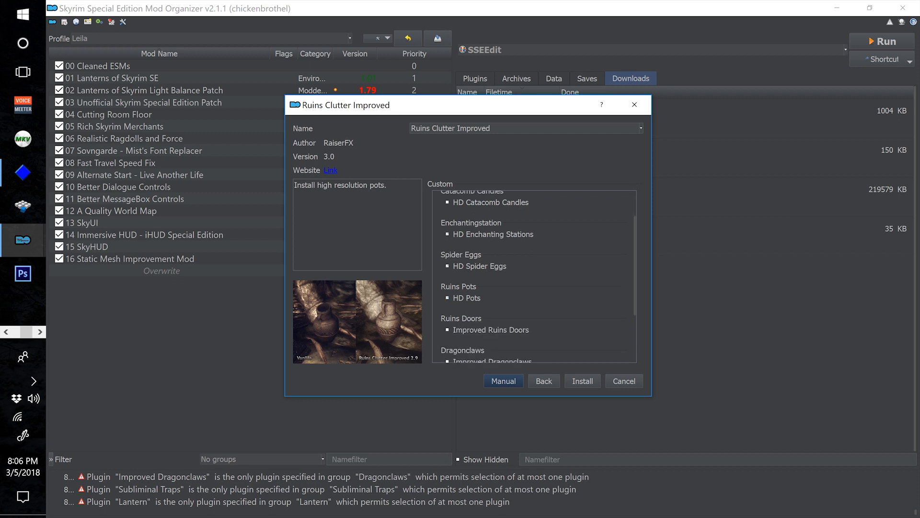
scroll(535, 277, down, 4)
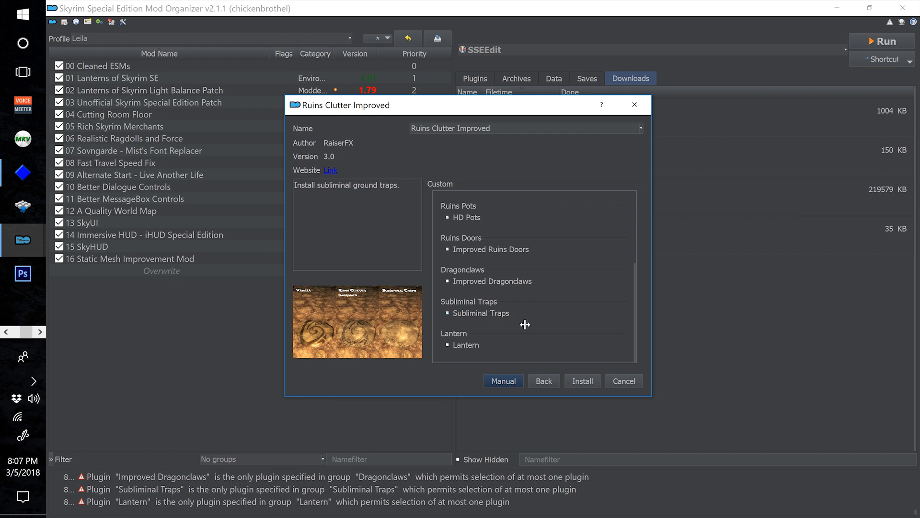
scroll(581, 317, up, 5)
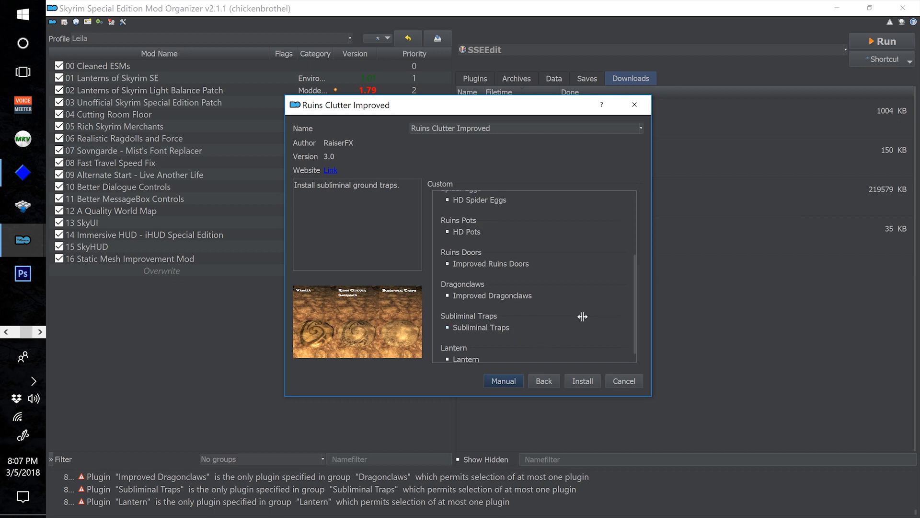
scroll(581, 317, up, 3)
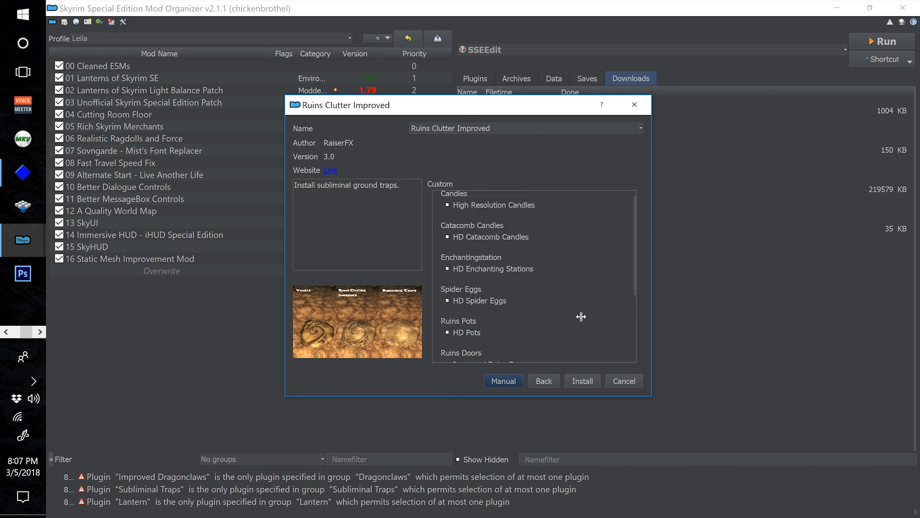
scroll(570, 314, down, 5)
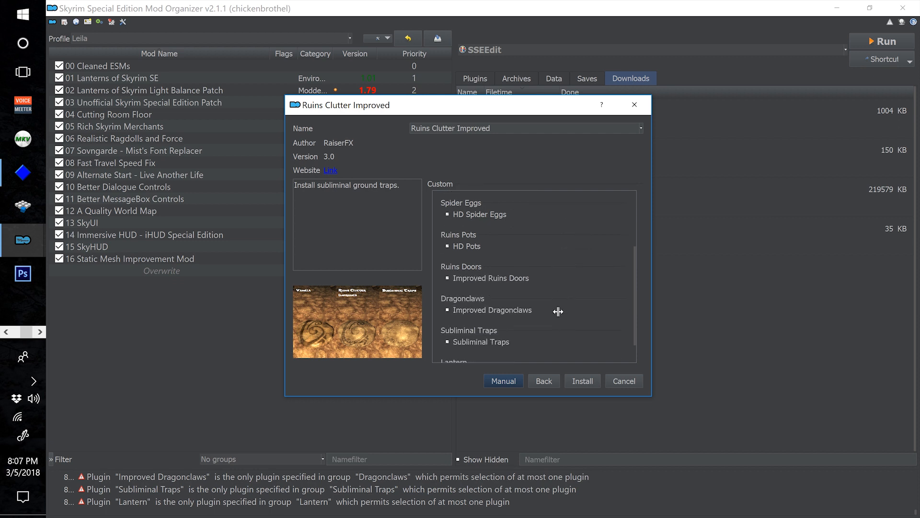
scroll(558, 312, down, 1)
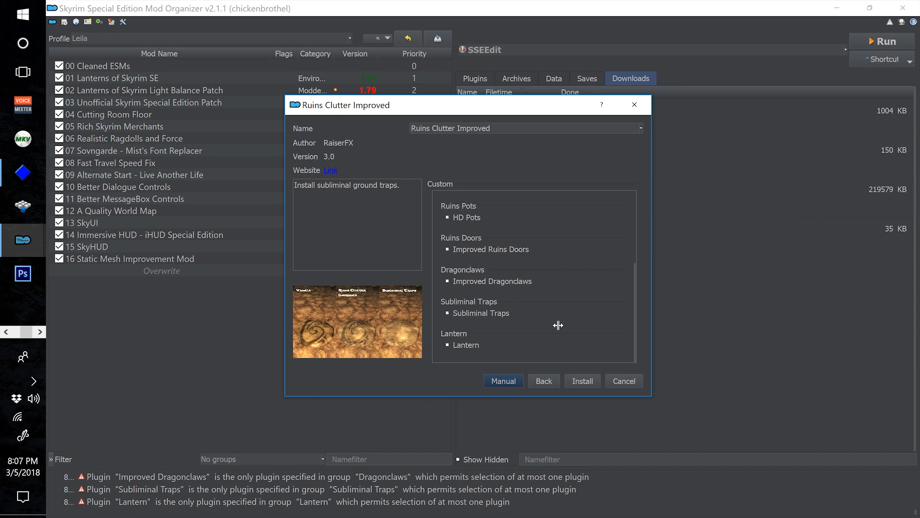
scroll(554, 328, up, 1)
scroll(553, 328, up, 2)
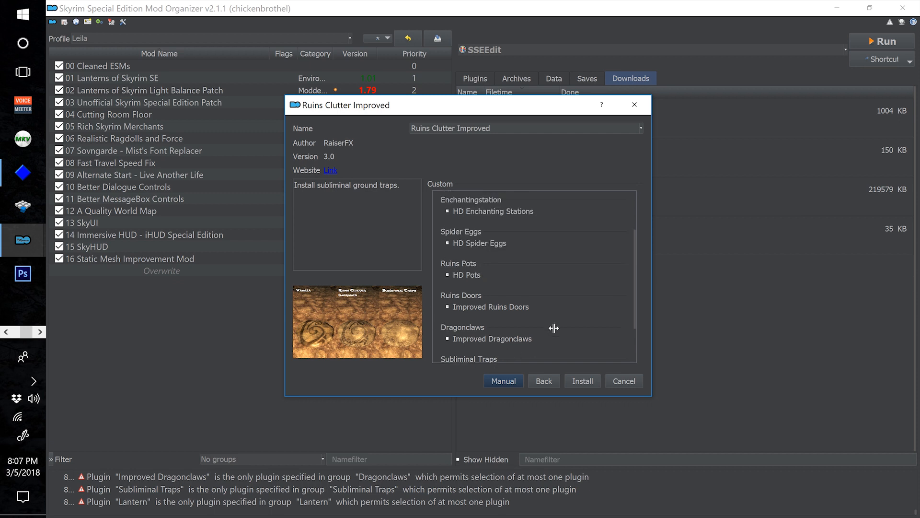
scroll(554, 328, down, 1)
scroll(553, 328, down, 1)
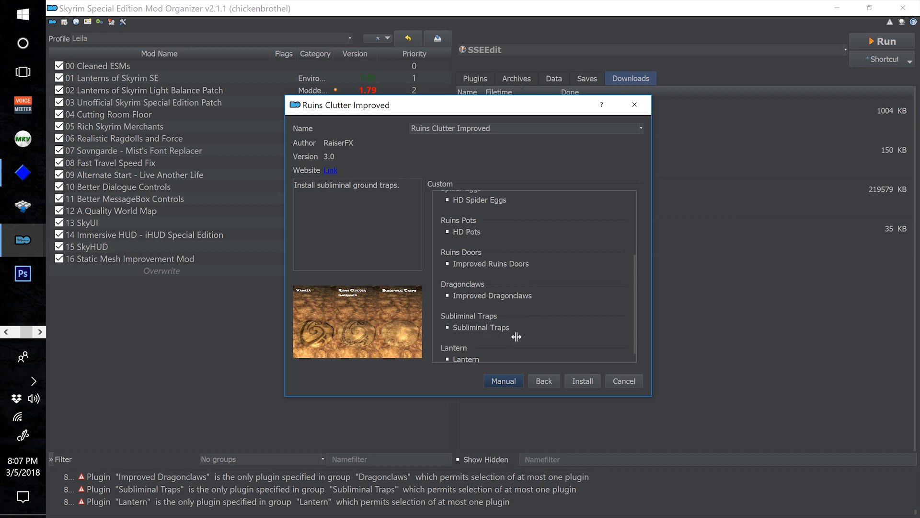
scroll(543, 338, up, 1)
scroll(543, 338, up, 1)
scroll(546, 339, up, 1)
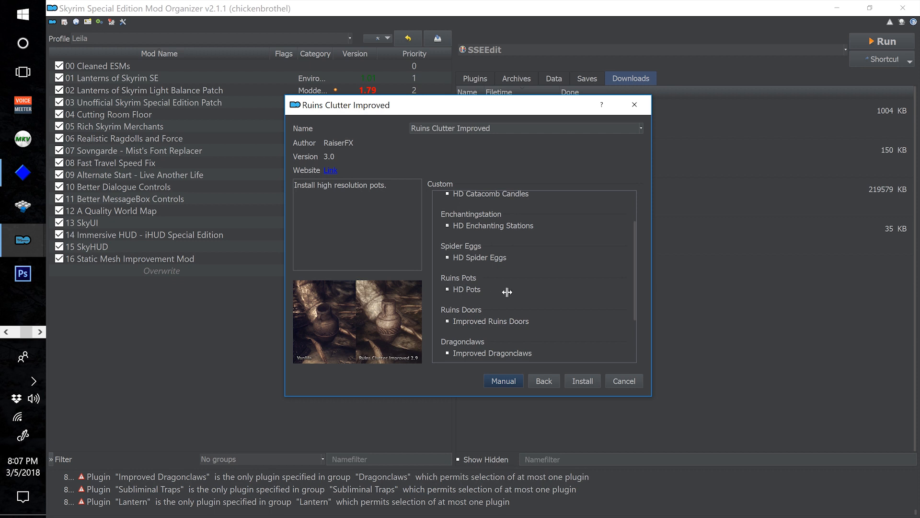
Name the mod "17 Ruins Clutter Improved" and install it with all the custom options selected.
scroll(518, 298, down, 1)
scroll(581, 317, down, 3)
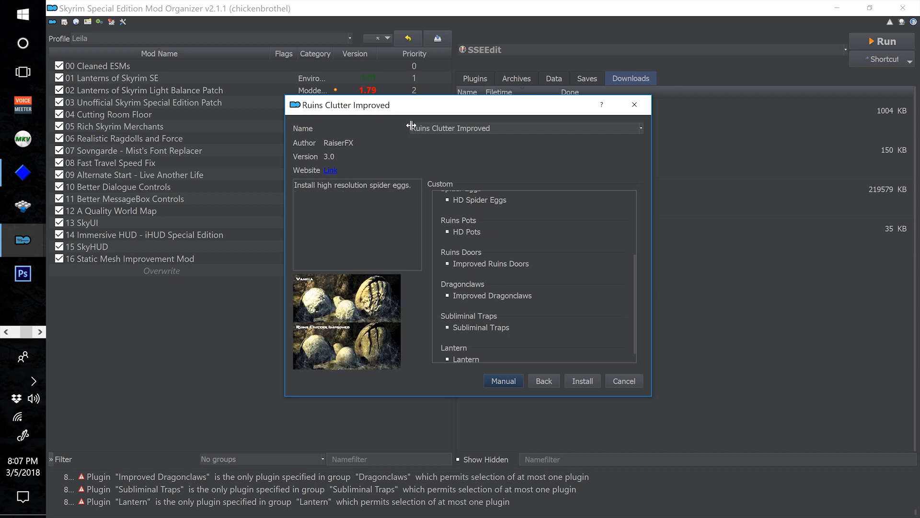
text(17)
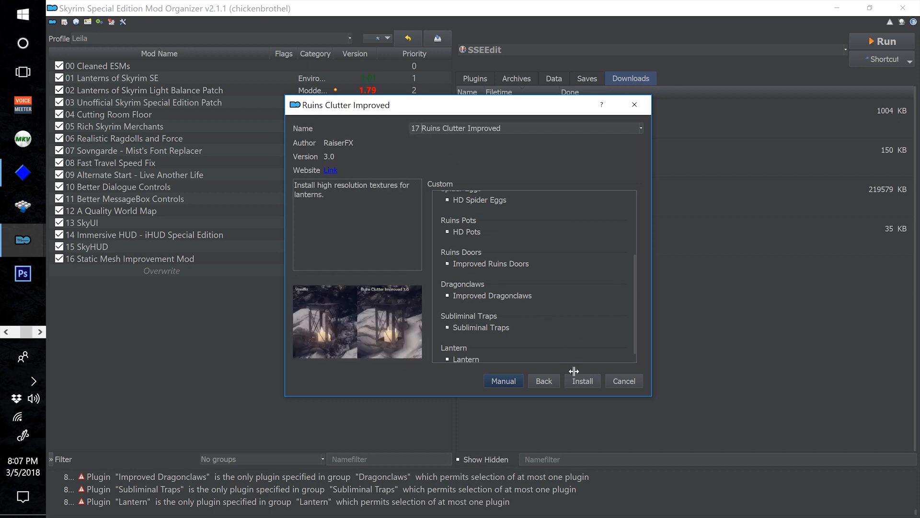
click(582, 381)
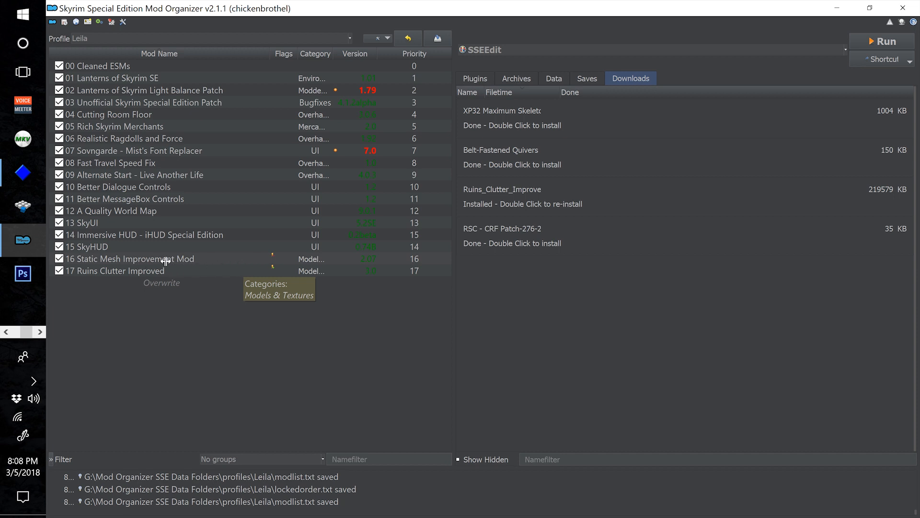
Compare the conflict highlighting between 16 Static Mesh Improvement Mod and 17 Ruins Clutter Improved in the mod list.
click(166, 261)
click(218, 272)
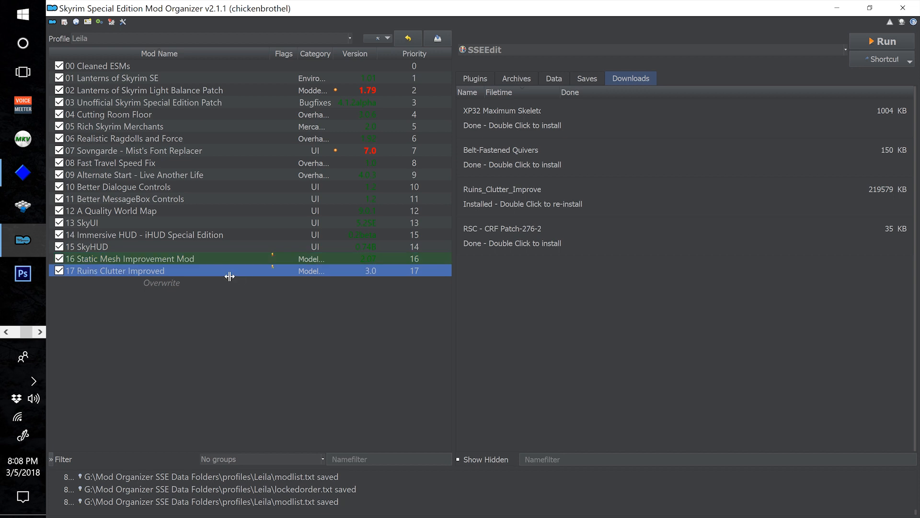
click(255, 263)
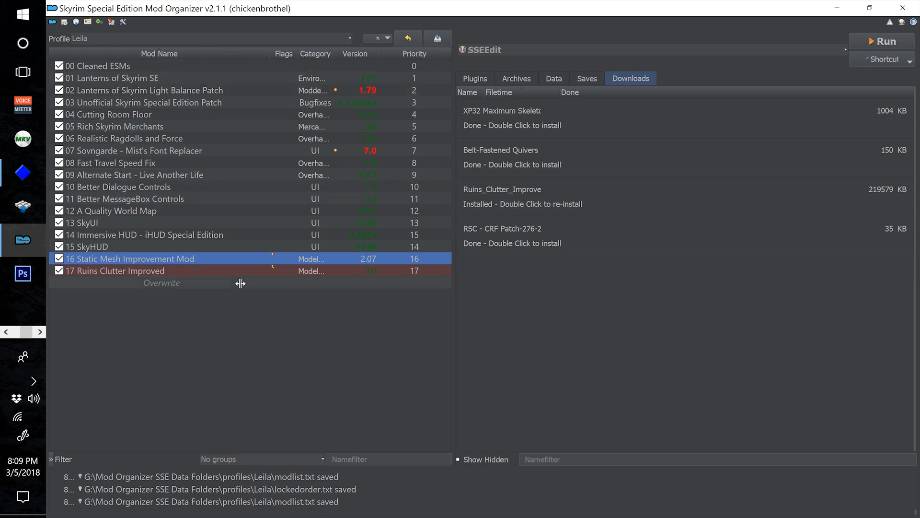
click(242, 274)
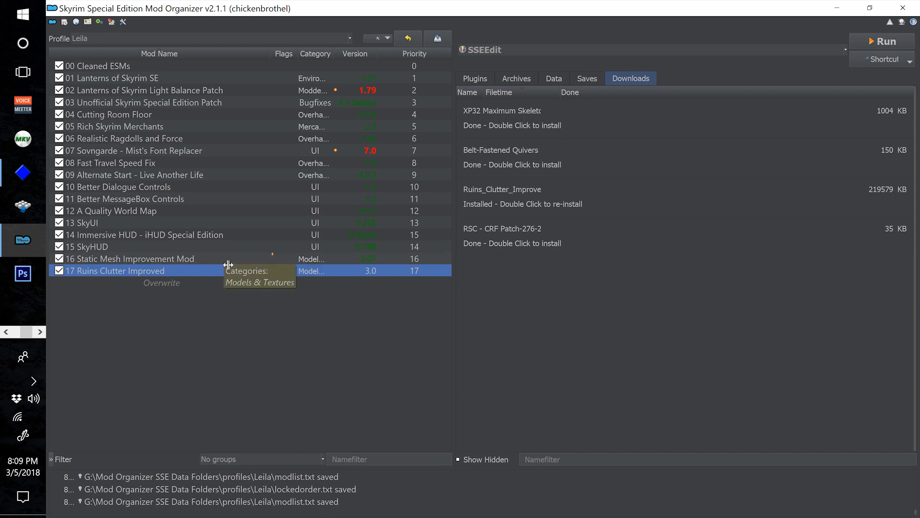
View the file conflicts of 17 Ruins Clutter Improved, enlarging the information window and widening the File column.
double_click(203, 271)
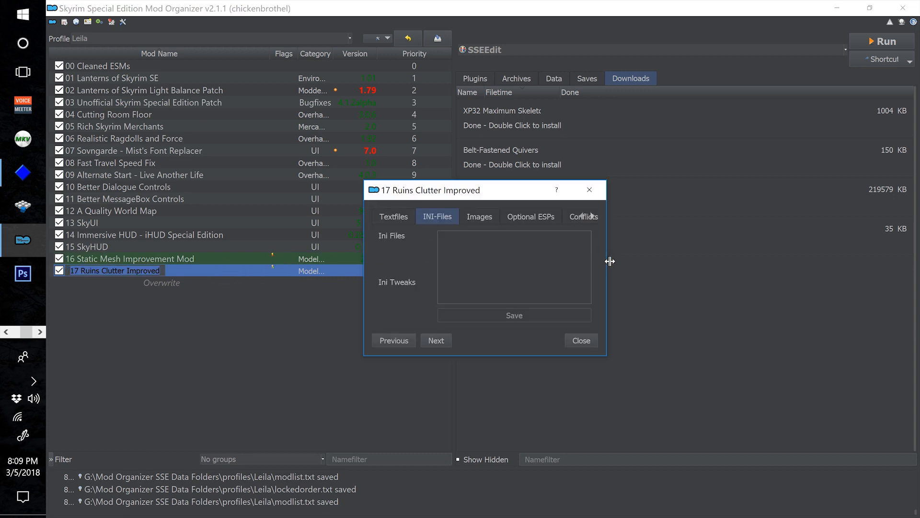
drag(609, 257, 809, 257)
click(597, 219)
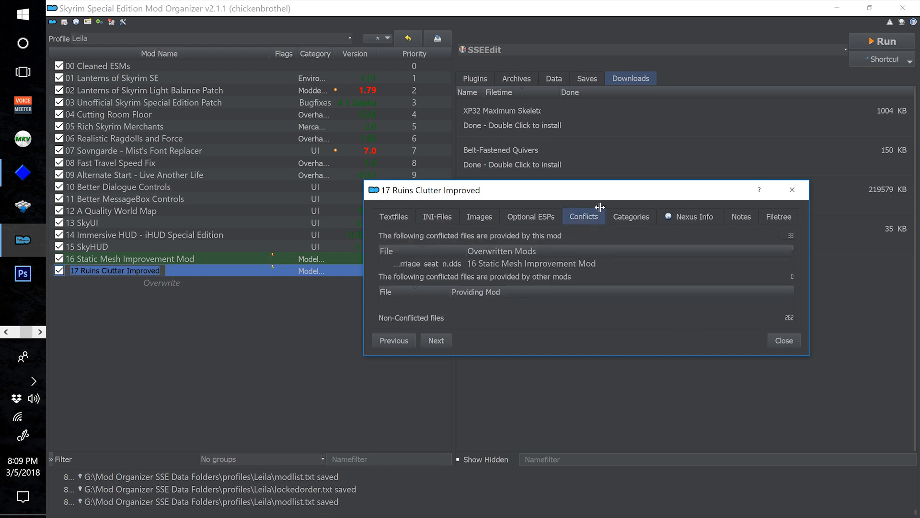
drag(601, 198, 415, 87)
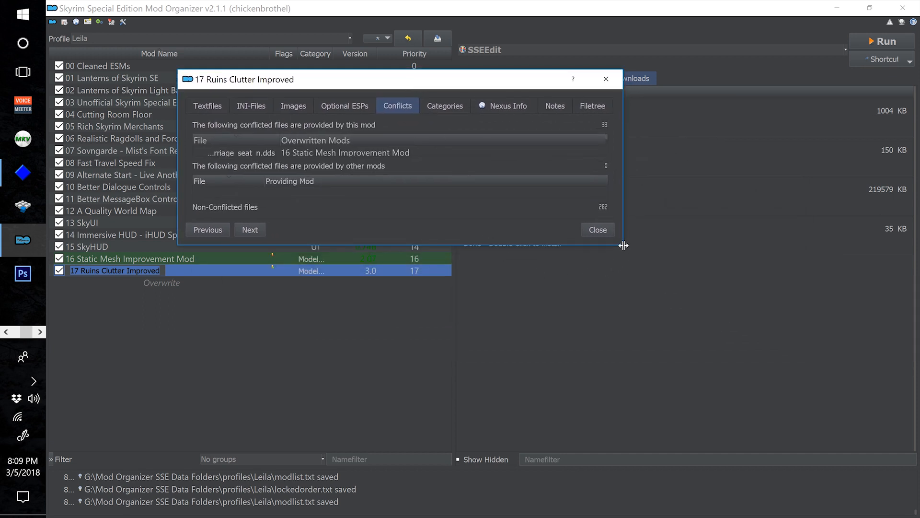
drag(624, 246, 809, 447)
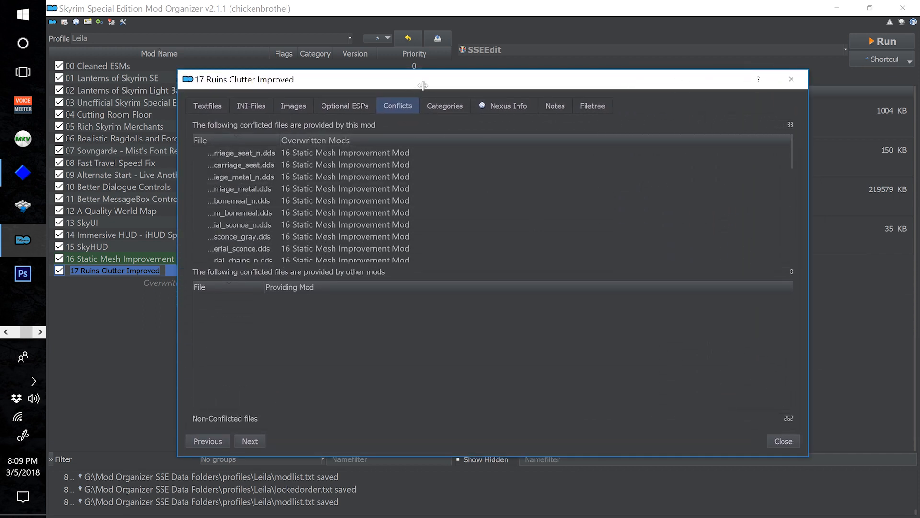
drag(424, 80, 462, 50)
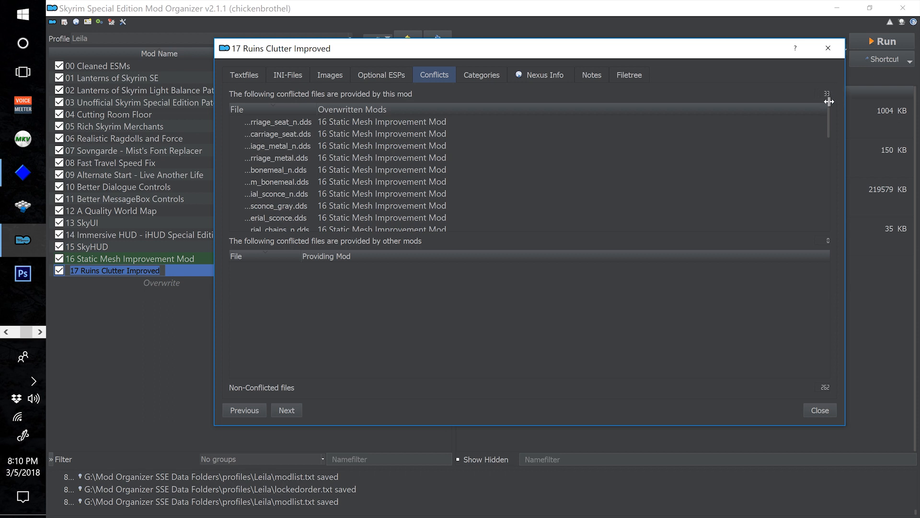
drag(338, 115, 448, 116)
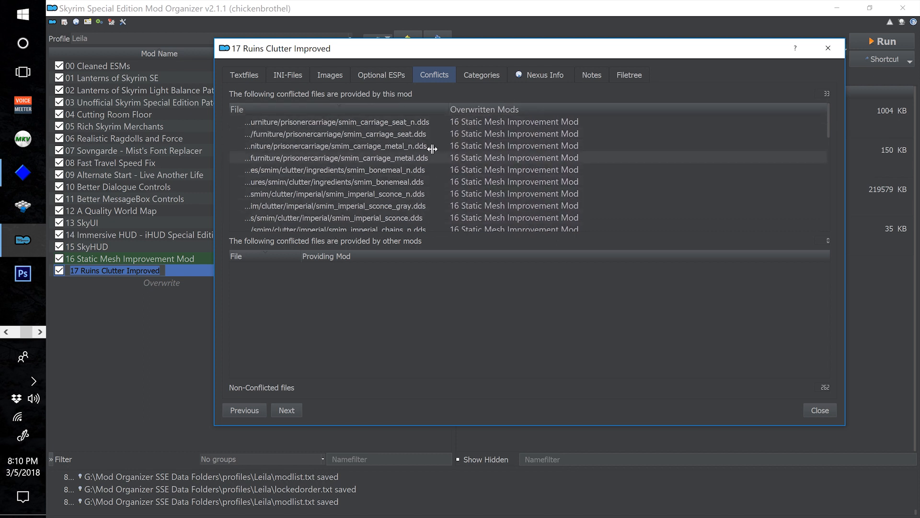
Go through the conflicted files provided by 17 Ruins Clutter Improved and widen the File column to show their full paths.
click(394, 124)
key(Down)
key(Down)
key(Down)
key(Down)
key(Down)
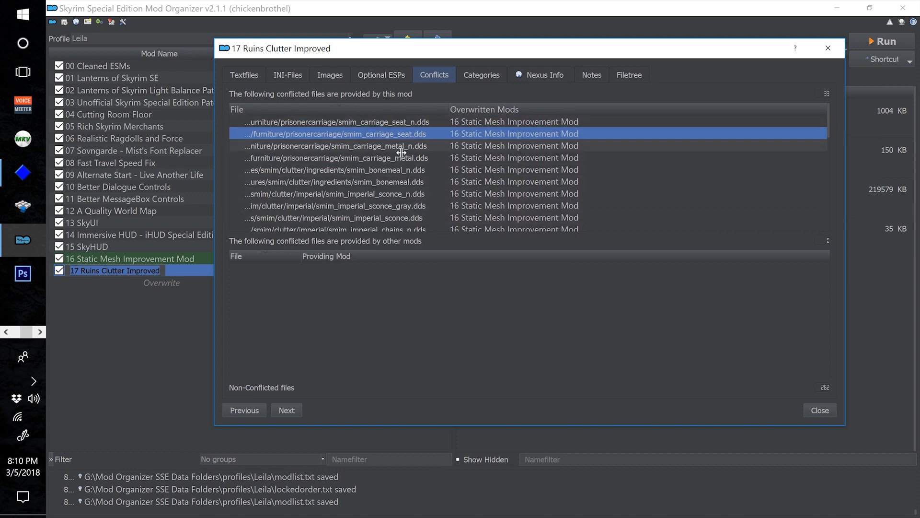
key(Down)
key(Down)
key(Down)
key(Down)
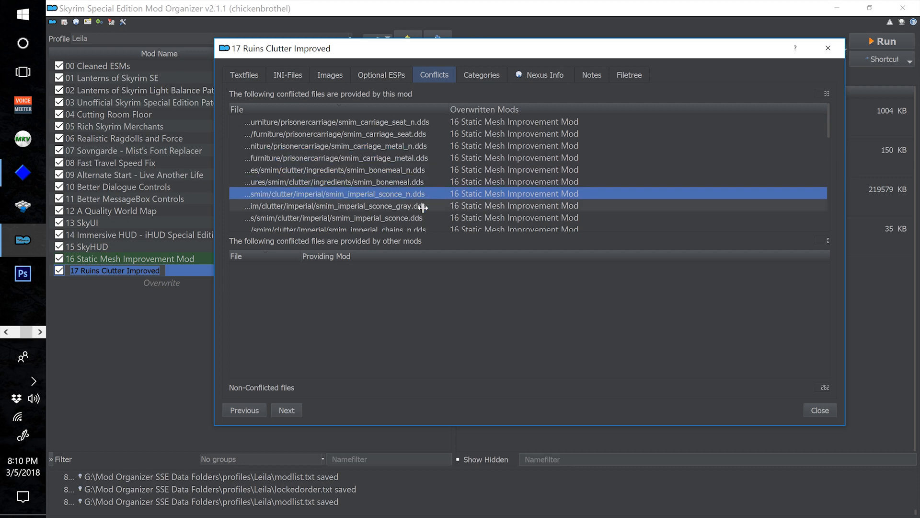
scroll(454, 189, down, 5)
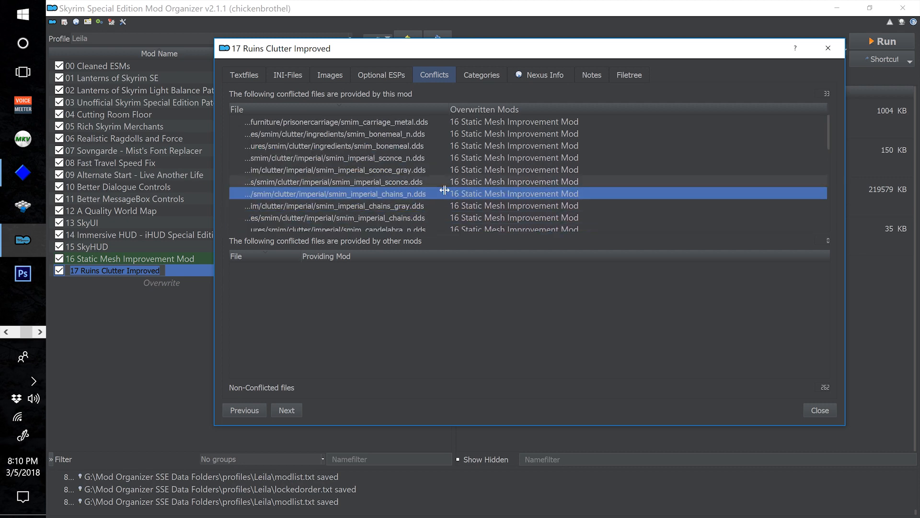
scroll(441, 185, up, 4)
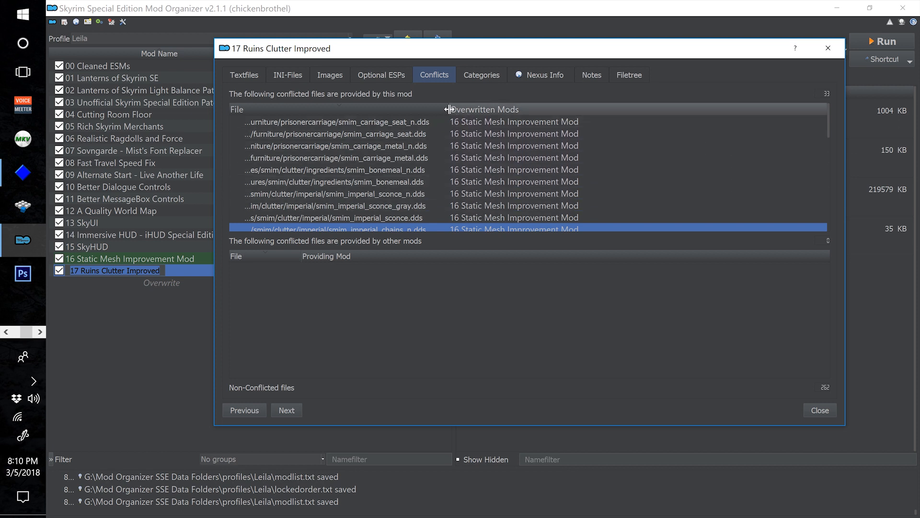
drag(449, 110, 529, 109)
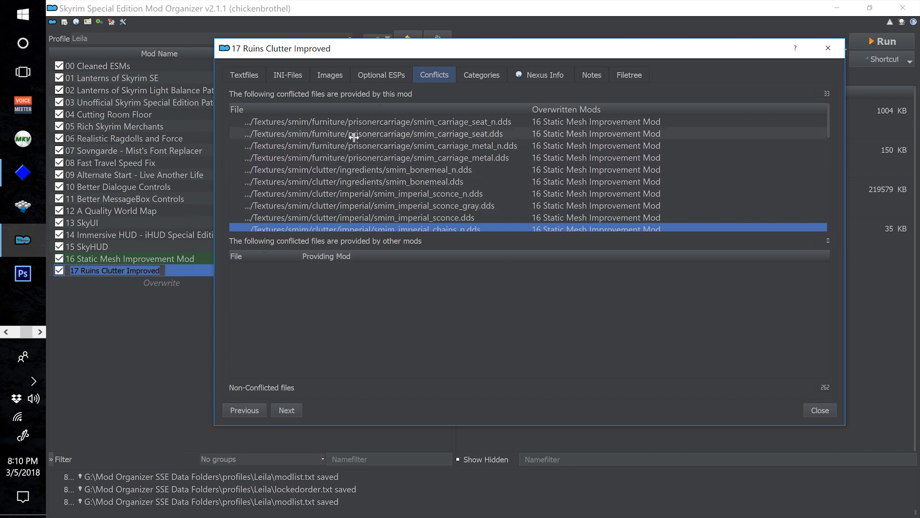
Look up the file options available for the conflicted prisoner carriage, bonemeal and imperial sconce textures of 17 Ruins Clutter Improved.
right_click(439, 129)
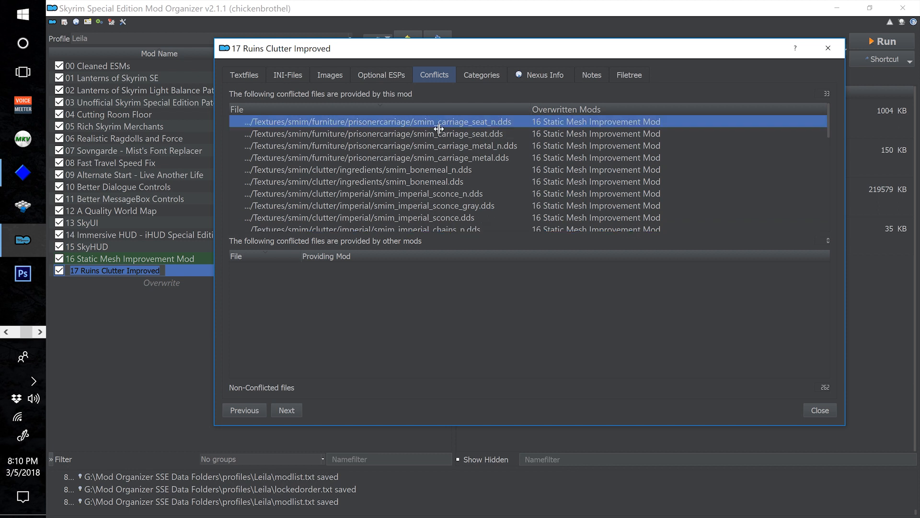
right_click(422, 127)
right_click(421, 136)
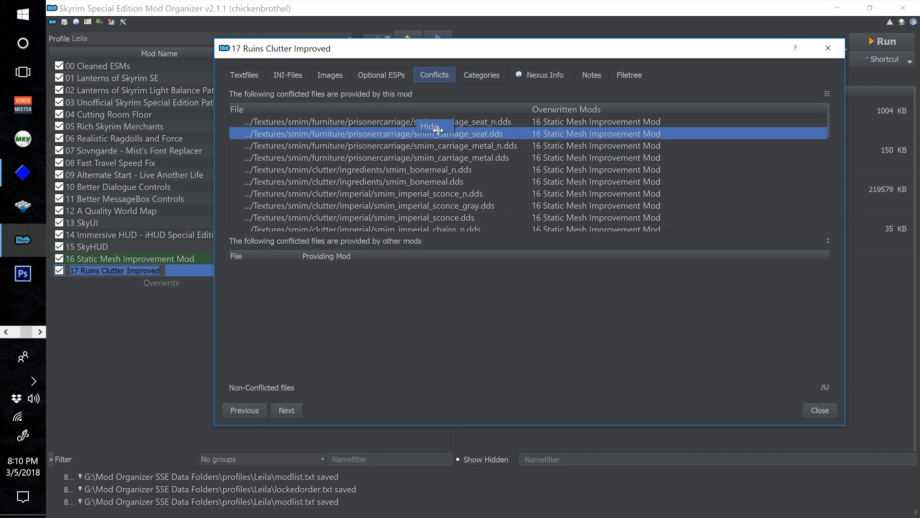
right_click(470, 134)
click(449, 147)
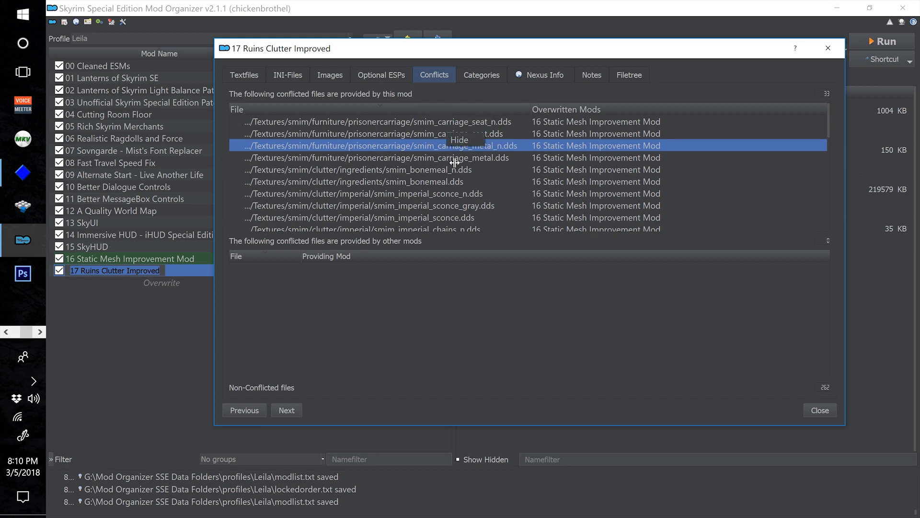
click(449, 158)
right_click(443, 171)
right_click(448, 182)
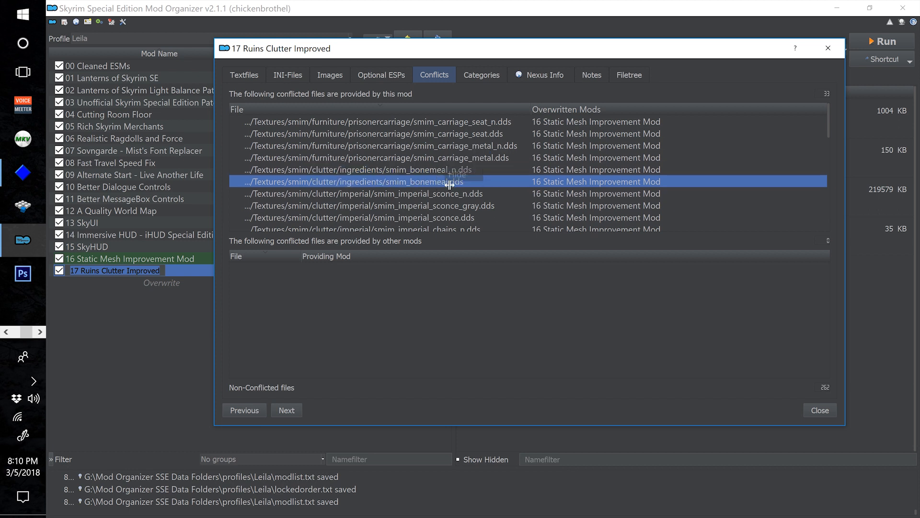
right_click(454, 193)
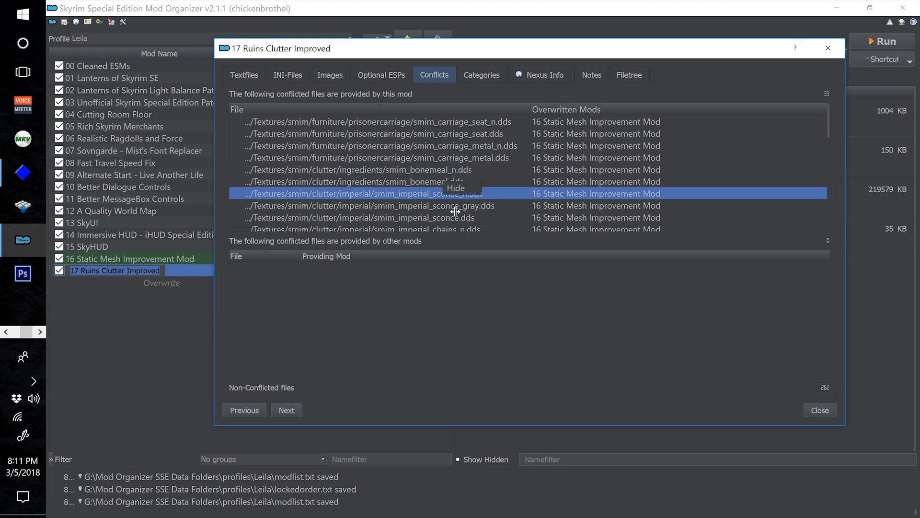
right_click(456, 206)
Hide the conflicted texture smim_bonemeal_n.dds in 17 Ruins Clutter Improved and look through the rest of the conflicted files.
right_click(460, 172)
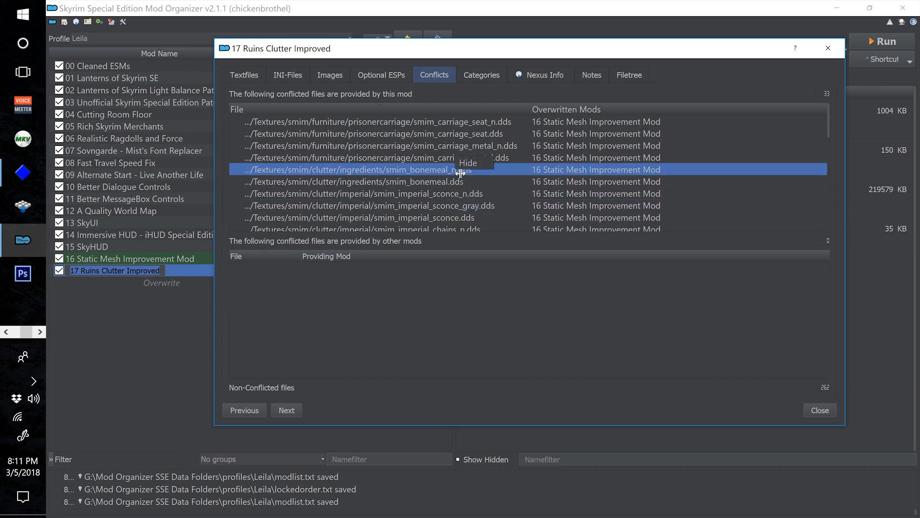
click(479, 165)
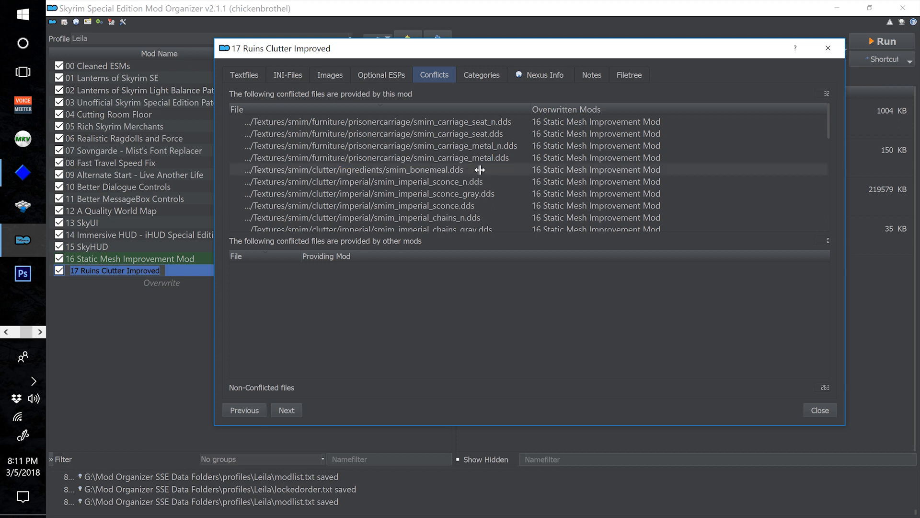
scroll(492, 177, down, 3)
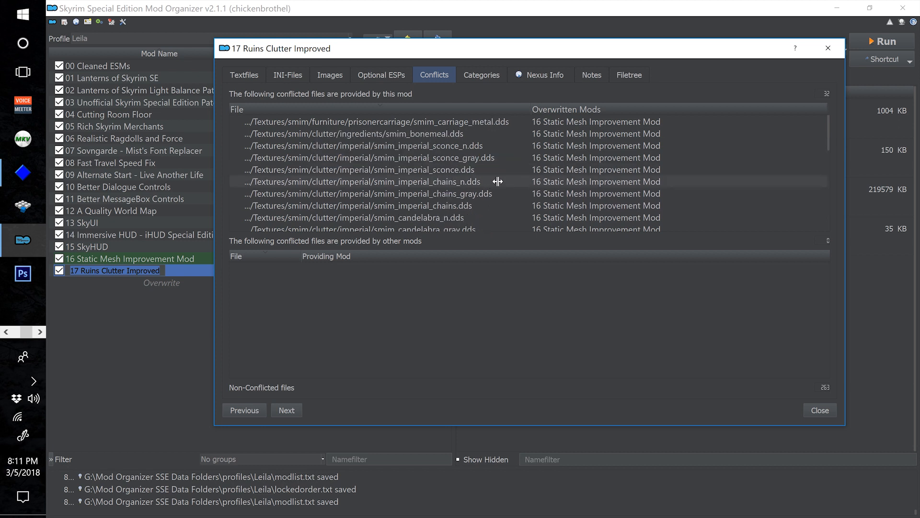
scroll(498, 183, down, 5)
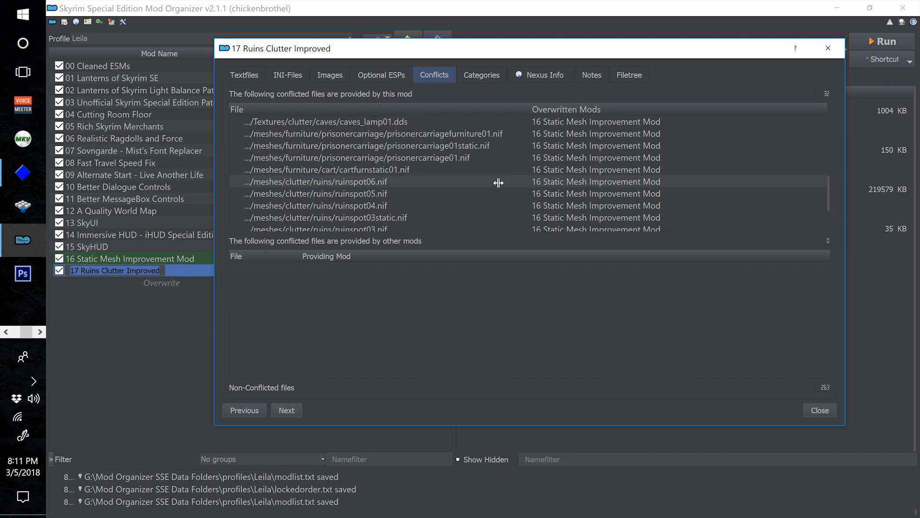
scroll(481, 195, up, 8)
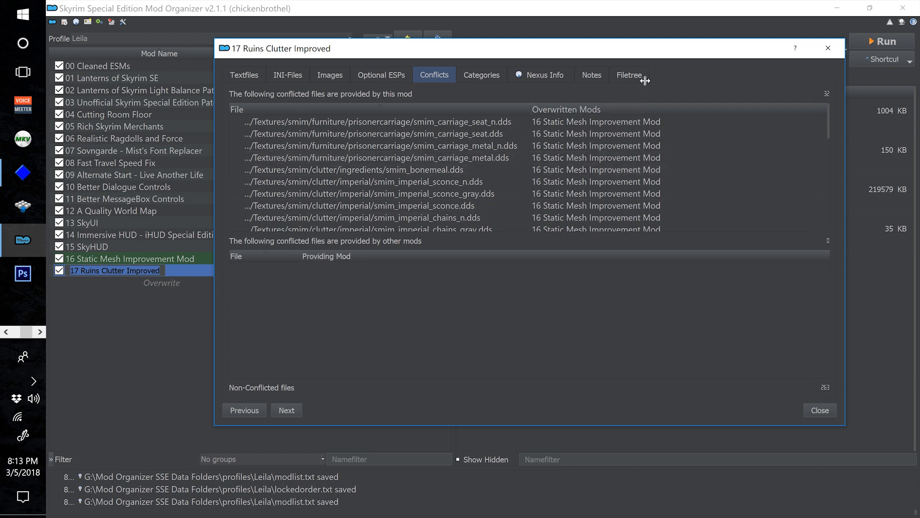
Display the contents of the textures/smim/clutter/ingredients folder in the file tree of 17 Ruins Clutter Improved.
click(644, 80)
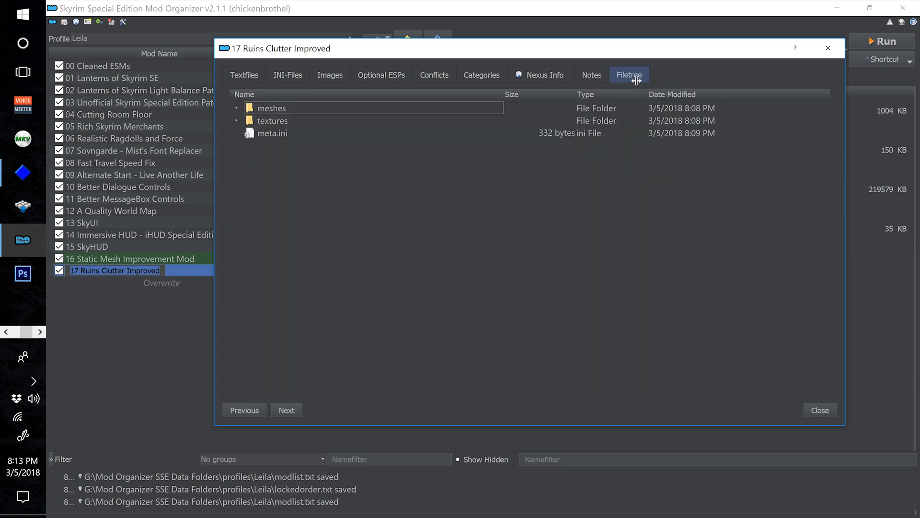
click(240, 123)
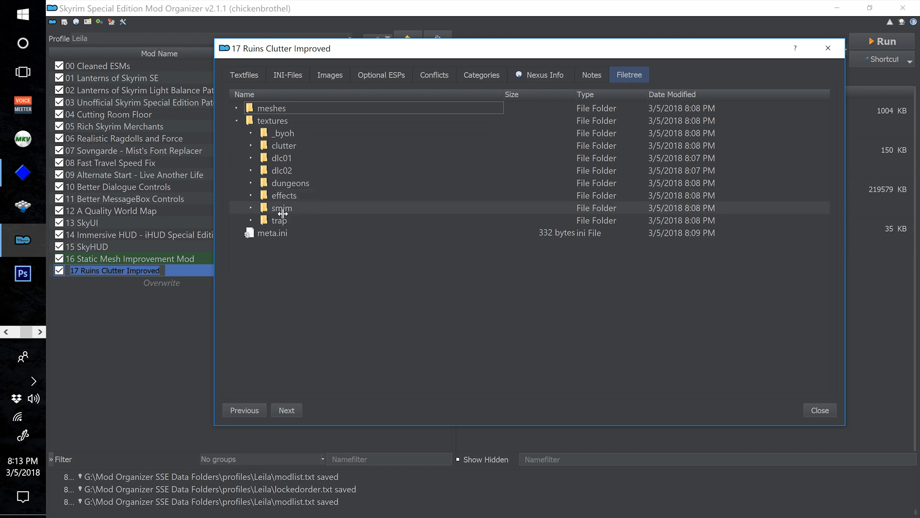
click(255, 213)
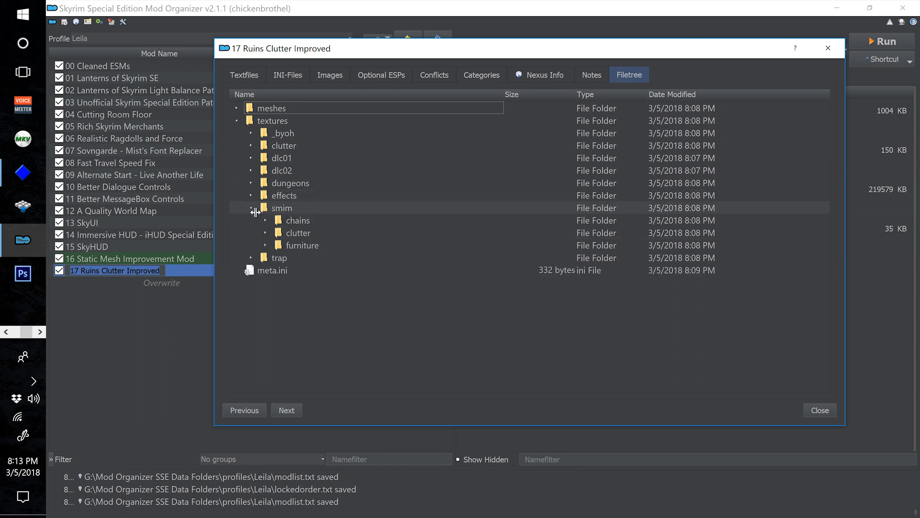
click(267, 235)
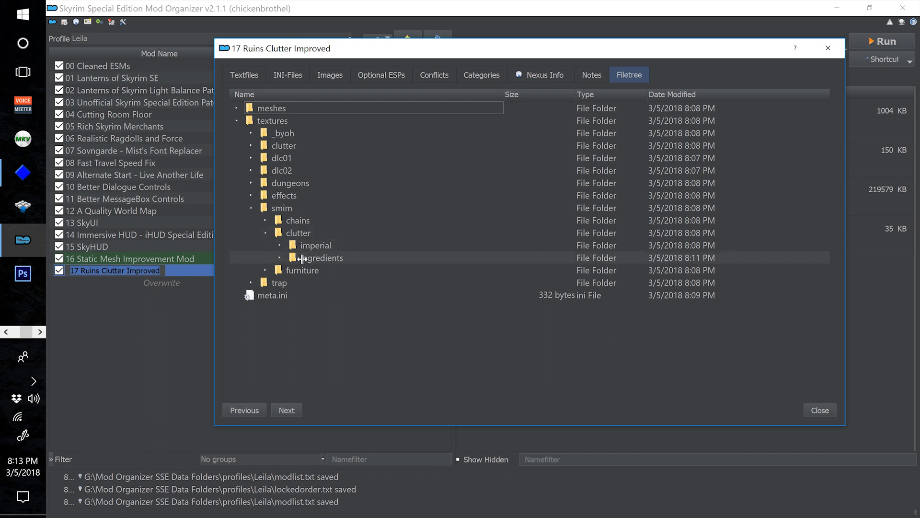
click(281, 258)
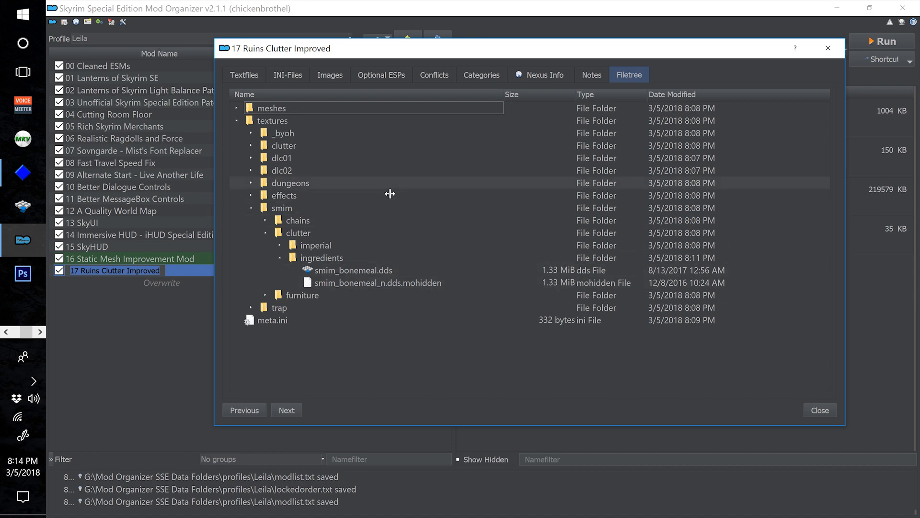
Compare the conflicted files list of 17 Ruins Clutter Improved with its file tree, highlighting smim_imperial_sconce_n.dds in the list.
click(432, 78)
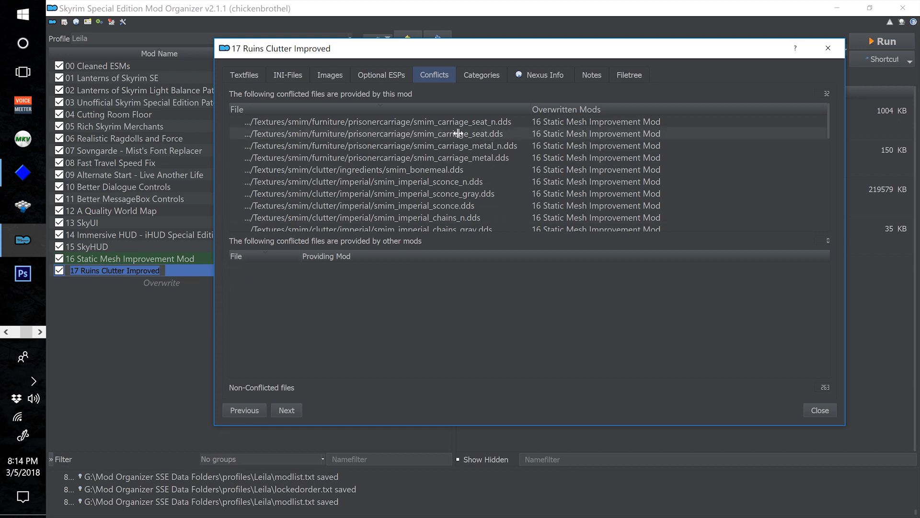
click(441, 185)
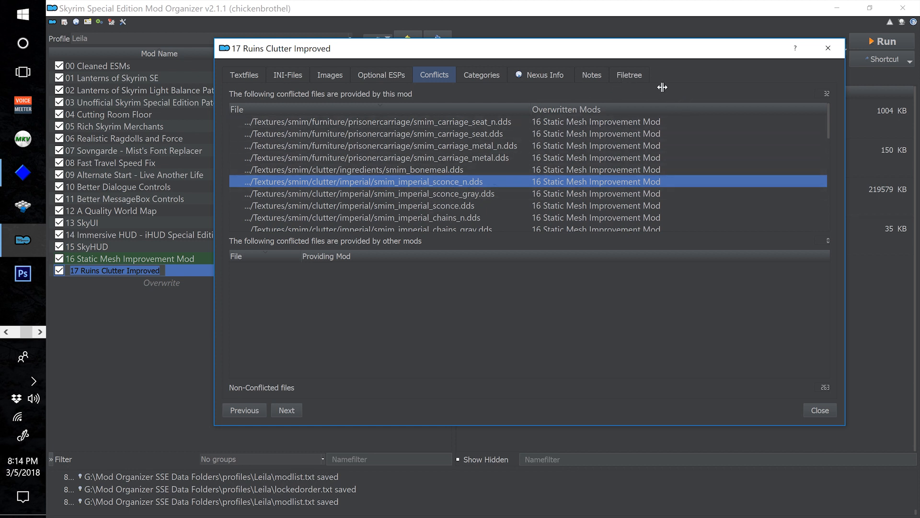
click(628, 77)
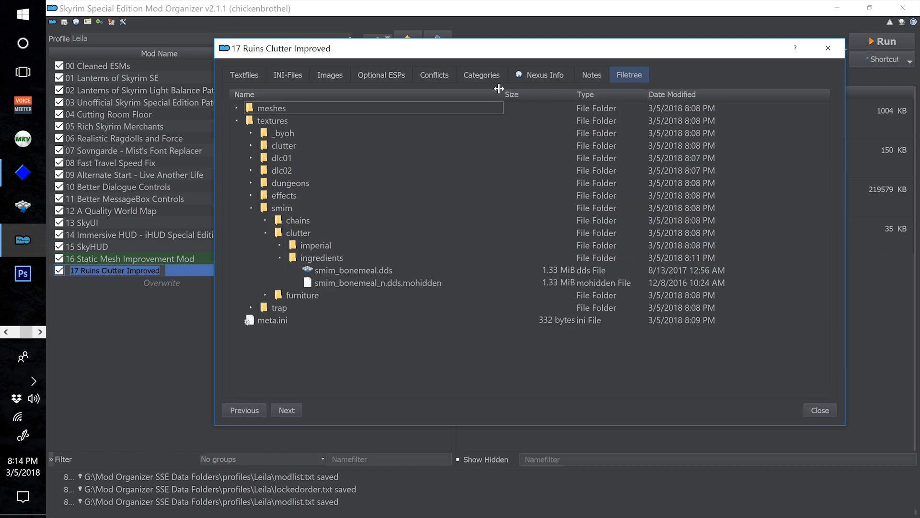
click(445, 83)
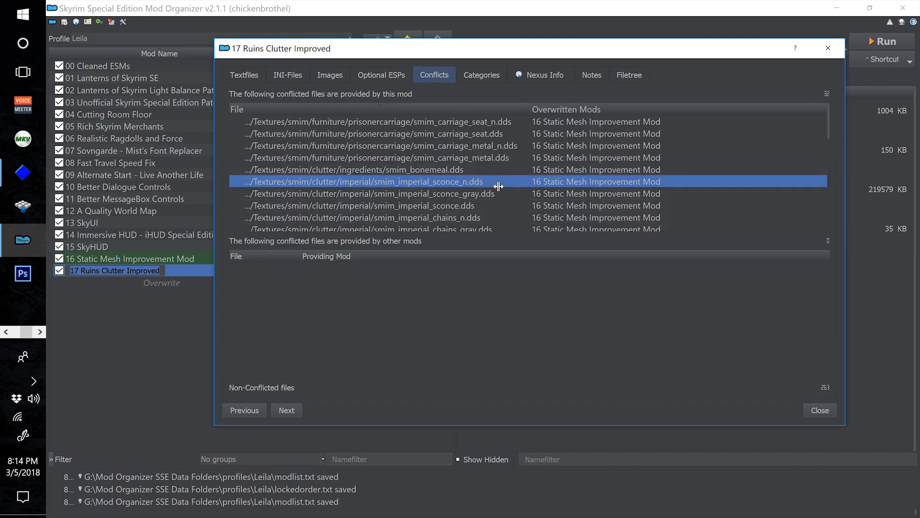
click(642, 76)
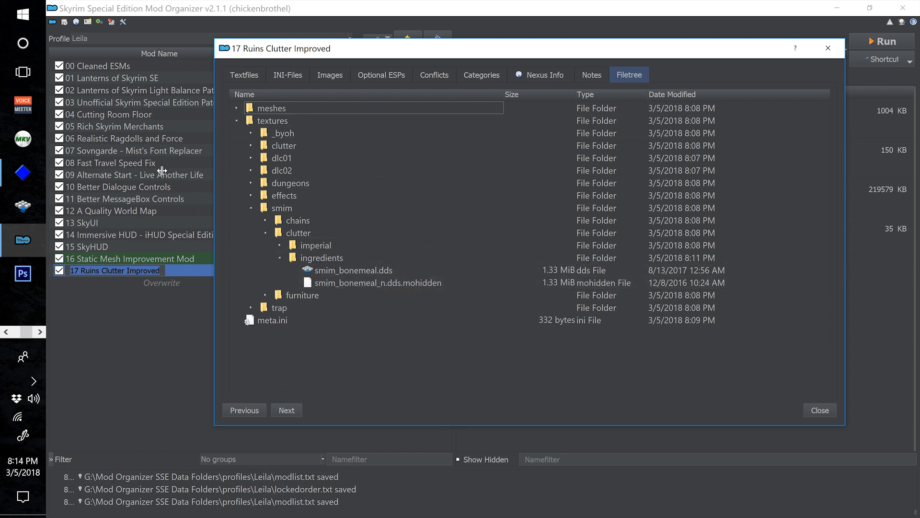
Unhide smim_bonemeal_n.dds.mohidden in the ingredients folder, collapse the textures folder and close the mod's information window.
right_click(406, 287)
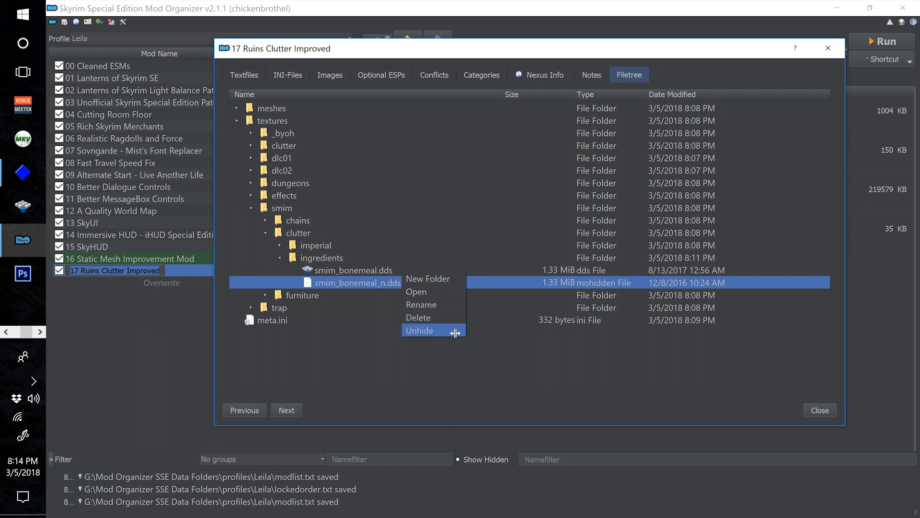
click(430, 331)
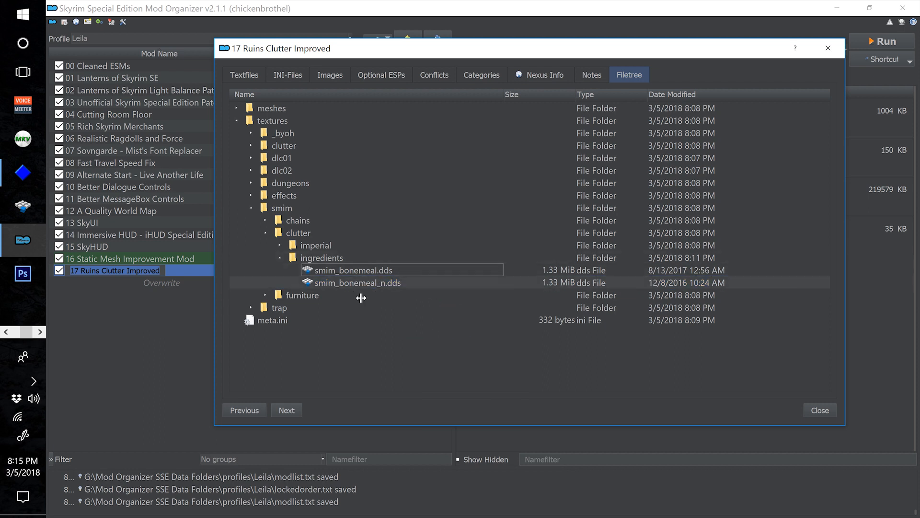
click(240, 121)
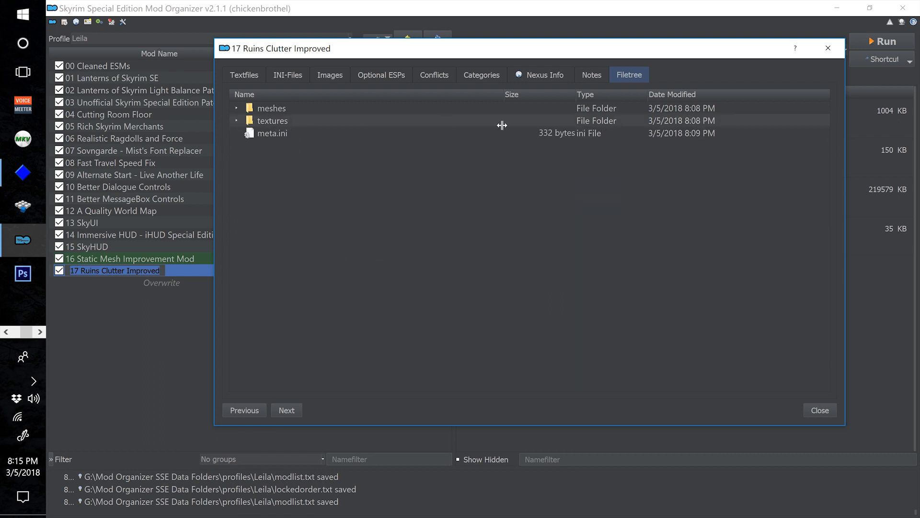
click(828, 48)
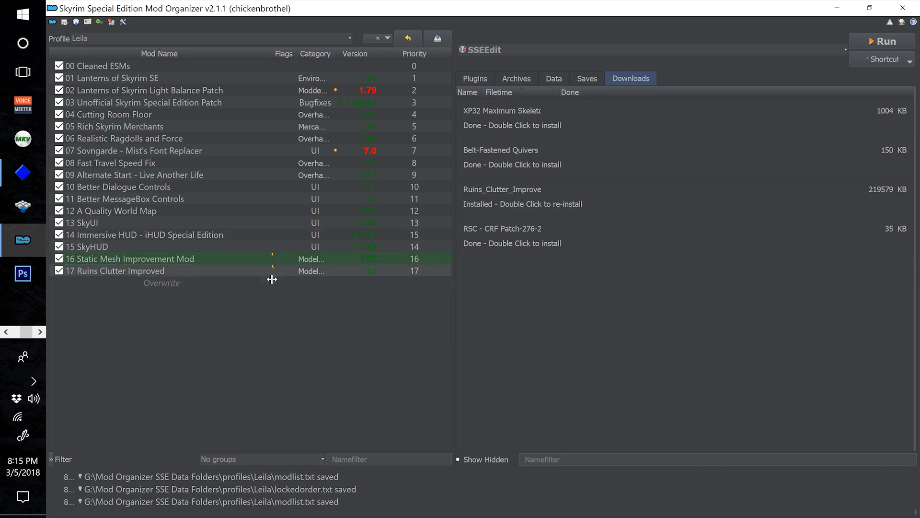
View the file conflicts of 16 Static Mesh Improvement Mod, enlarging the information window and widening the File column.
click(167, 276)
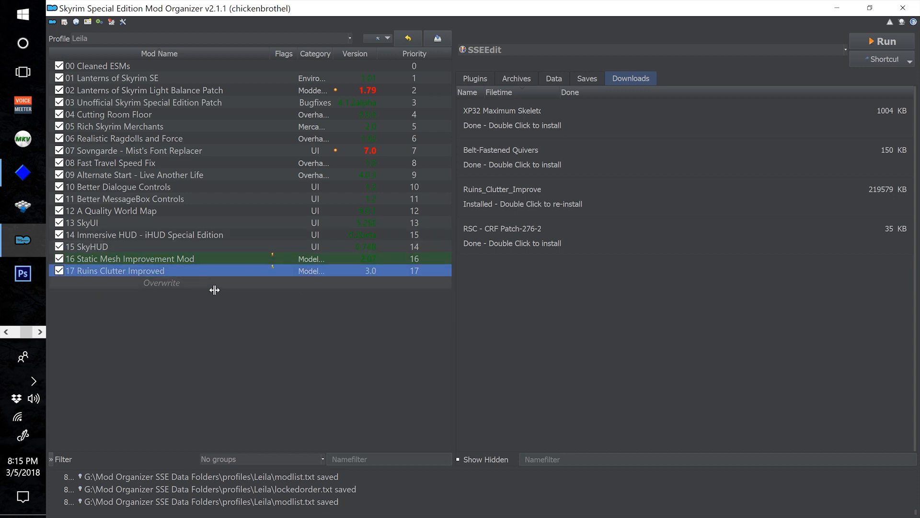
double_click(247, 259)
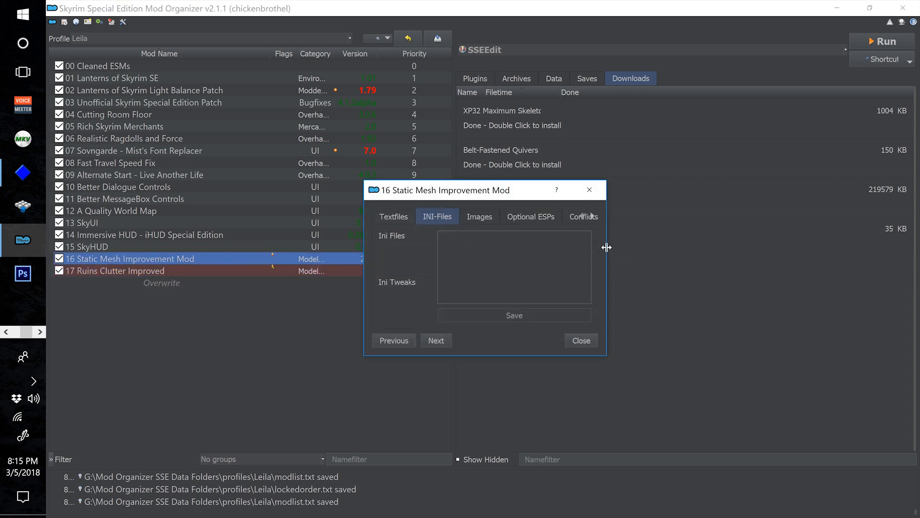
drag(606, 246, 770, 235)
click(589, 219)
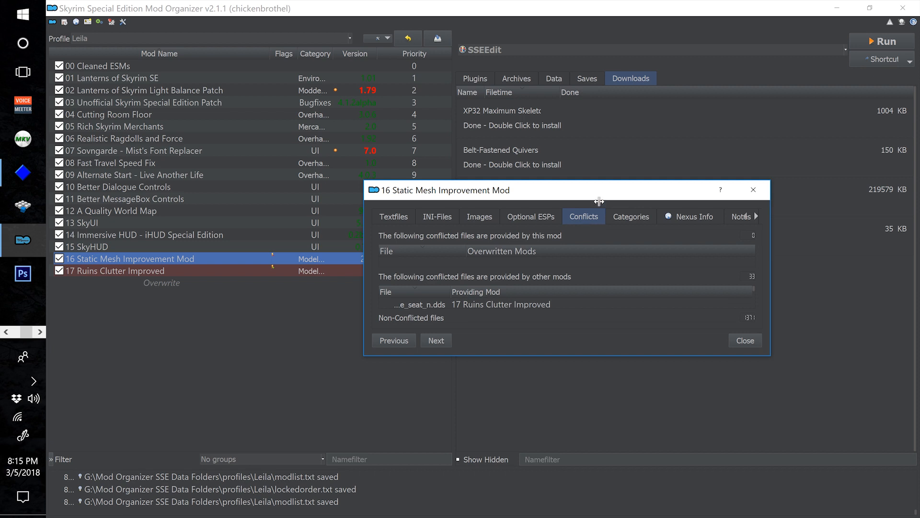
drag(595, 193, 504, 0)
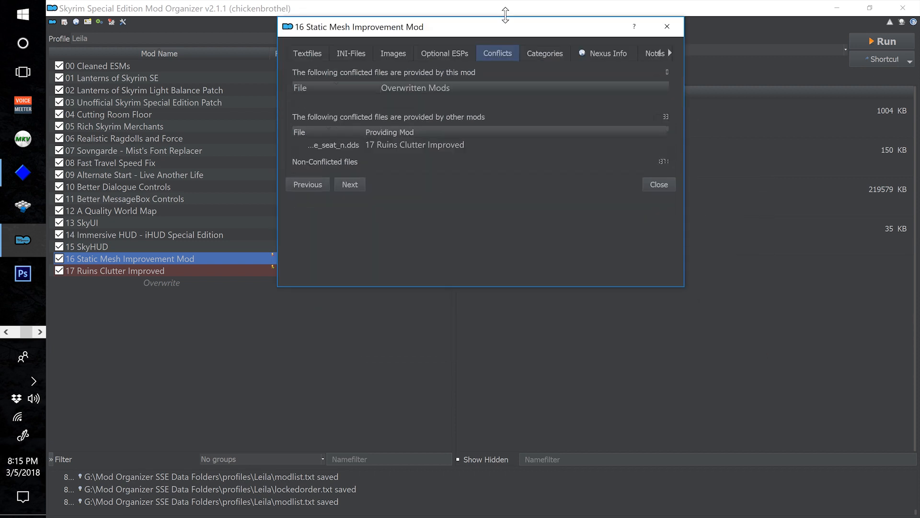
drag(491, 285, 532, 414)
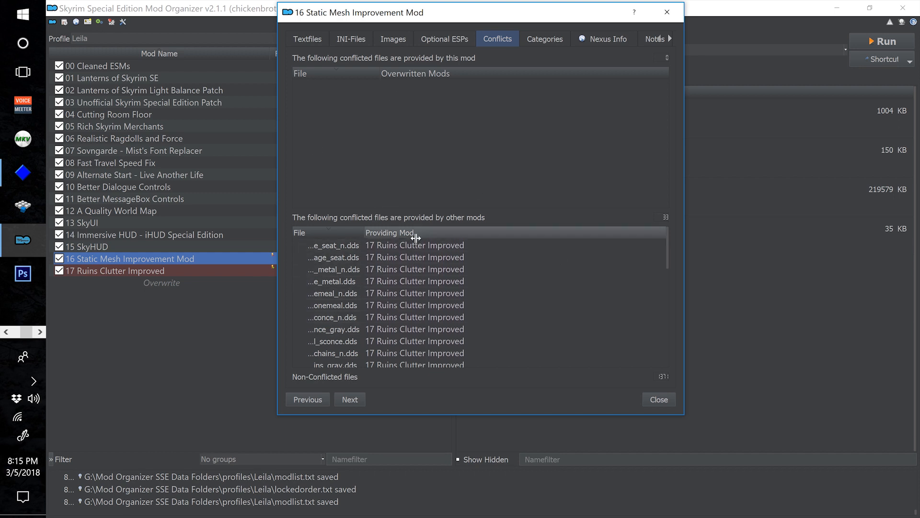
drag(366, 232, 461, 235)
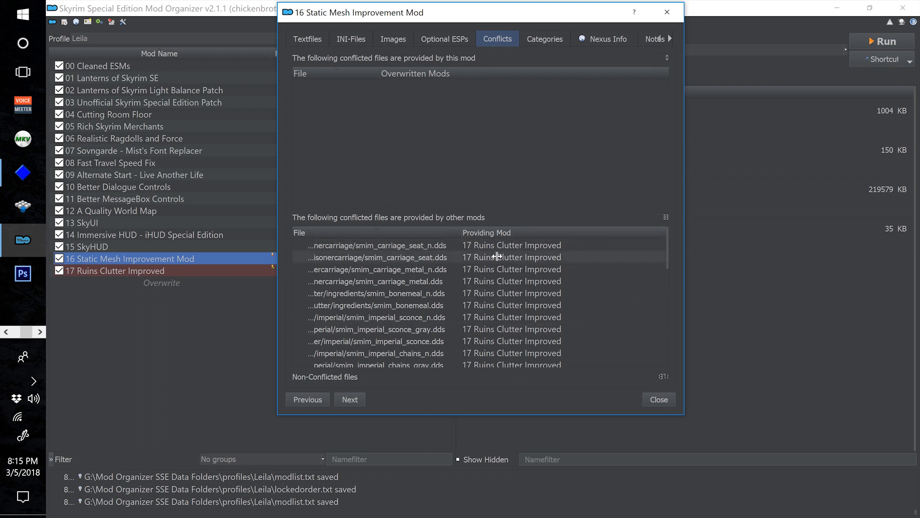
Step through the conflicted files provided by other mods, from smim_carriage_seat.dds down to smim_imperial_sconce.dds.
click(532, 257)
key(Down)
key(Down)
key(Down)
key(Down)
key(Down)
key(Down)
key(Down)
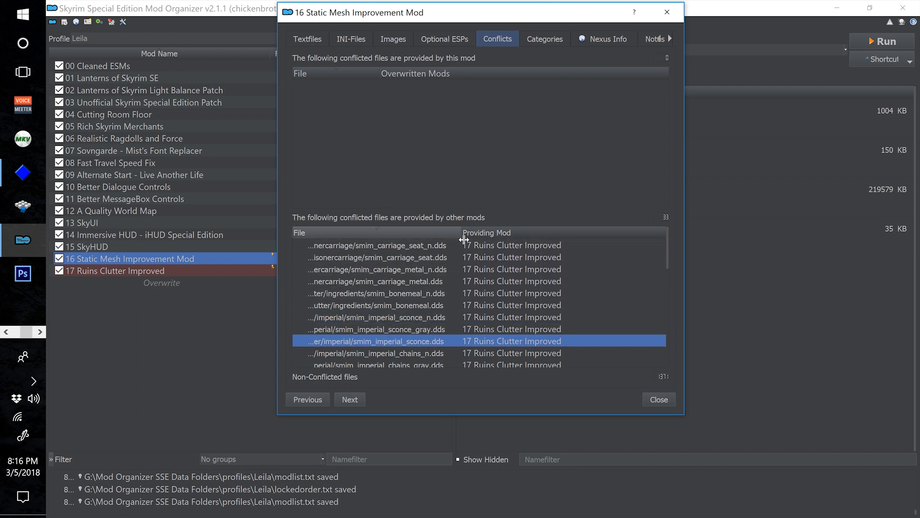
Widen the File column further to read the full paths and examine the prisoner carriage texture entries one by one.
mouse_move(462, 233)
mouse_down()
mouse_move(574, 235)
mouse_move(479, 233)
mouse_up()
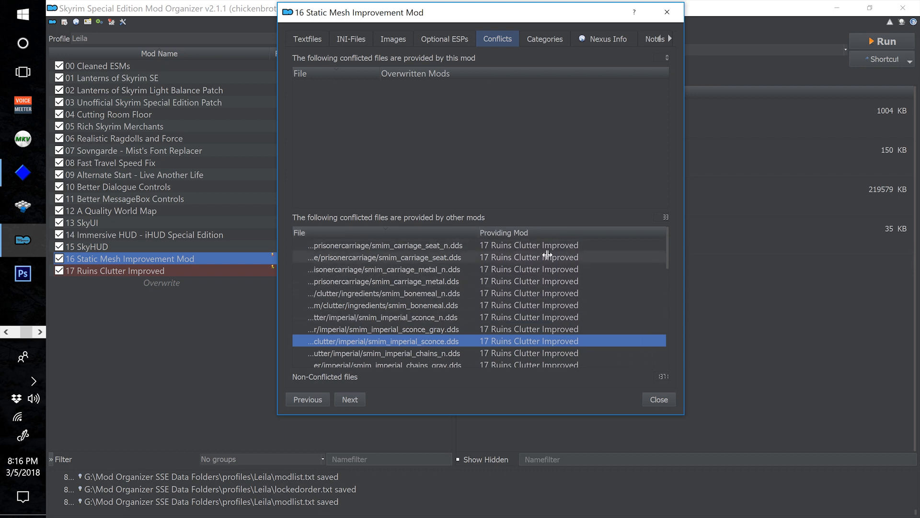
drag(479, 233, 564, 233)
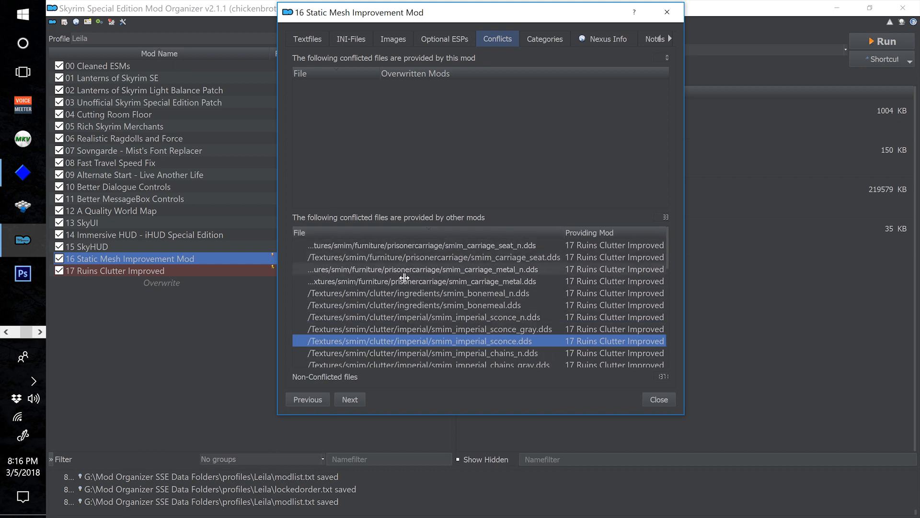
click(408, 269)
click(417, 256)
click(424, 245)
click(460, 281)
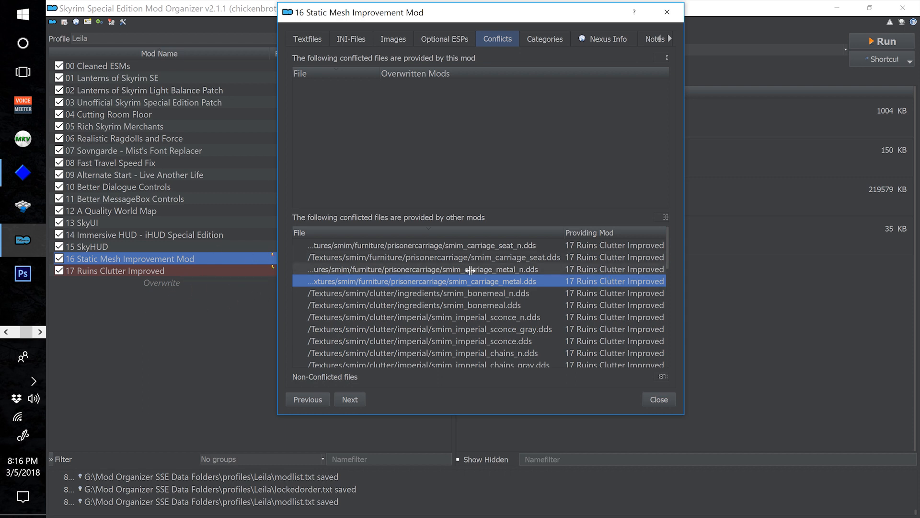
click(473, 270)
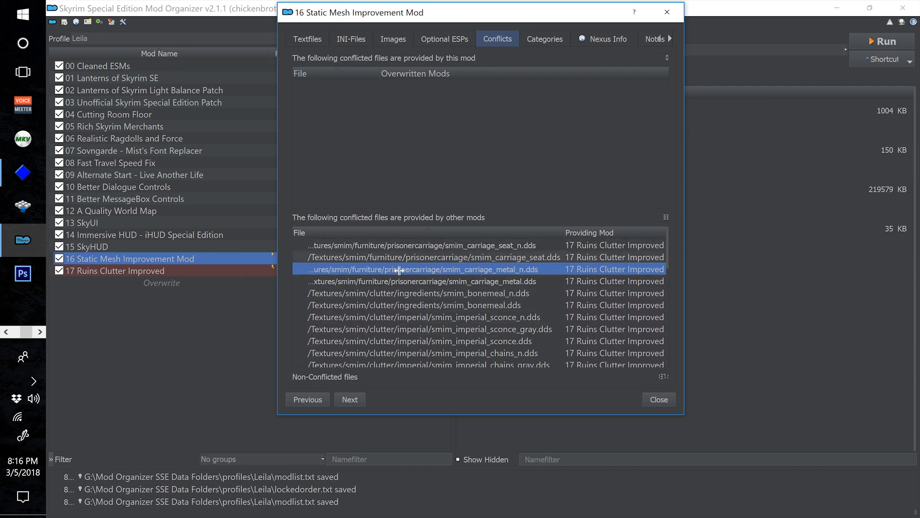
Close the information window and select 16 Static Mesh Improvement Mod and 17 Ruins Clutter Improved in turn to compare their conflict highlighting.
click(657, 402)
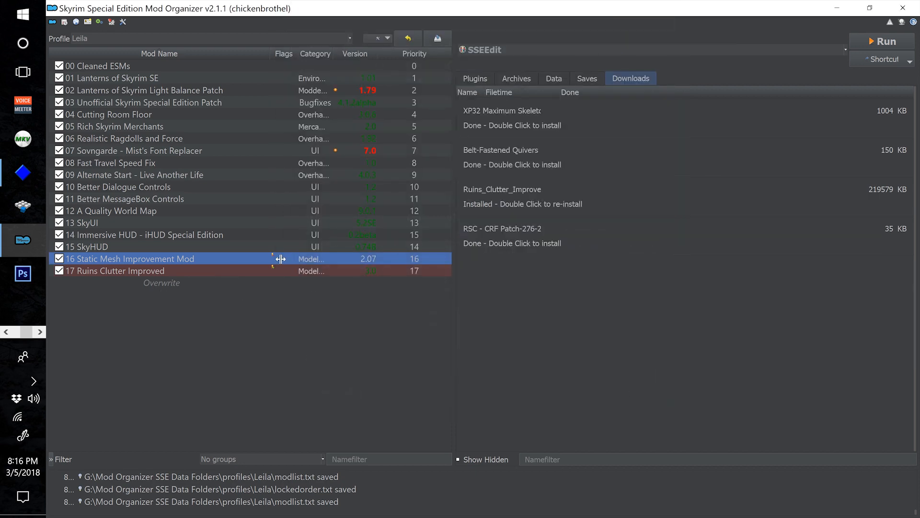
click(274, 273)
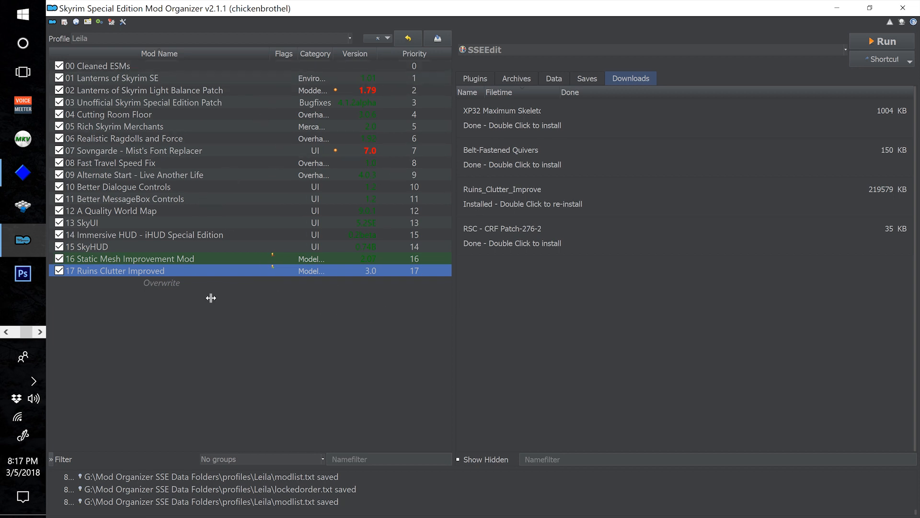
click(322, 329)
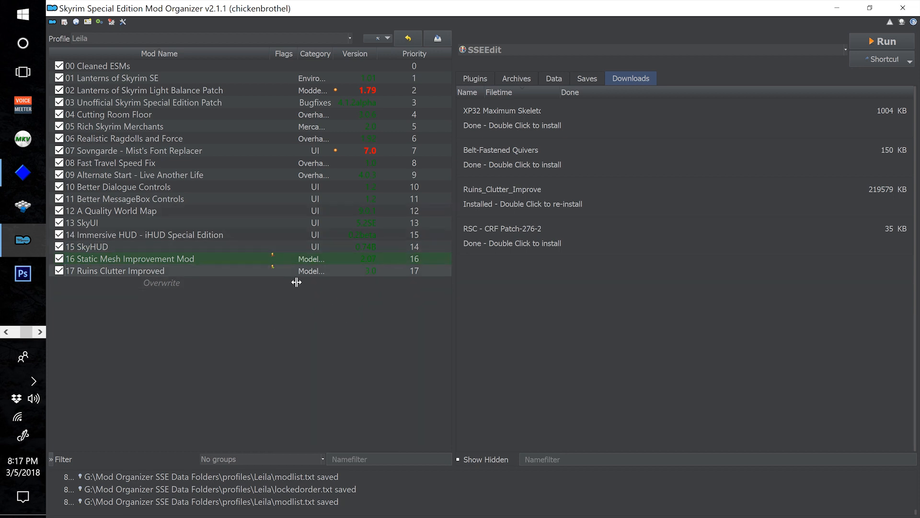
click(265, 276)
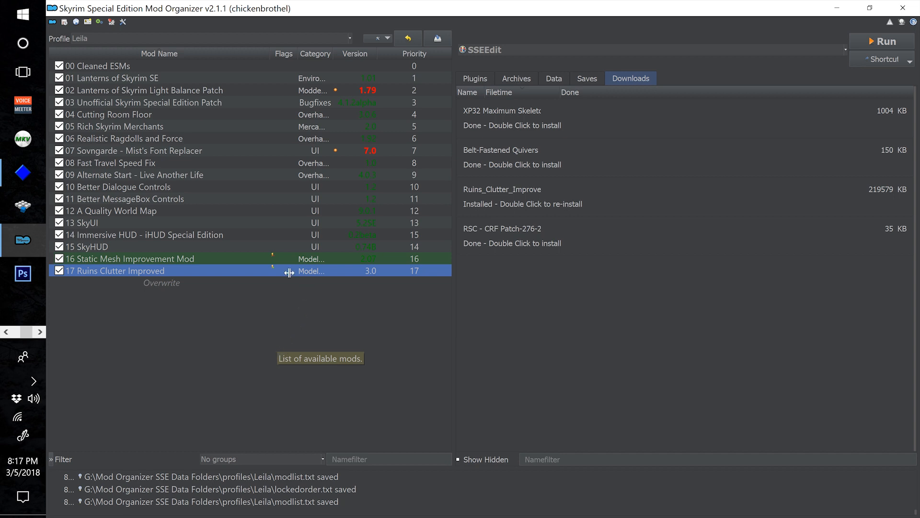
click(243, 260)
click(253, 273)
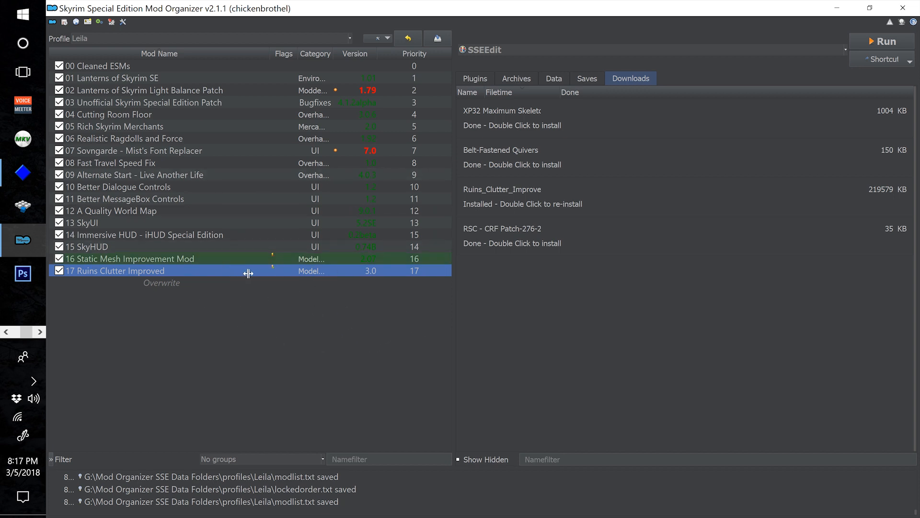
click(300, 355)
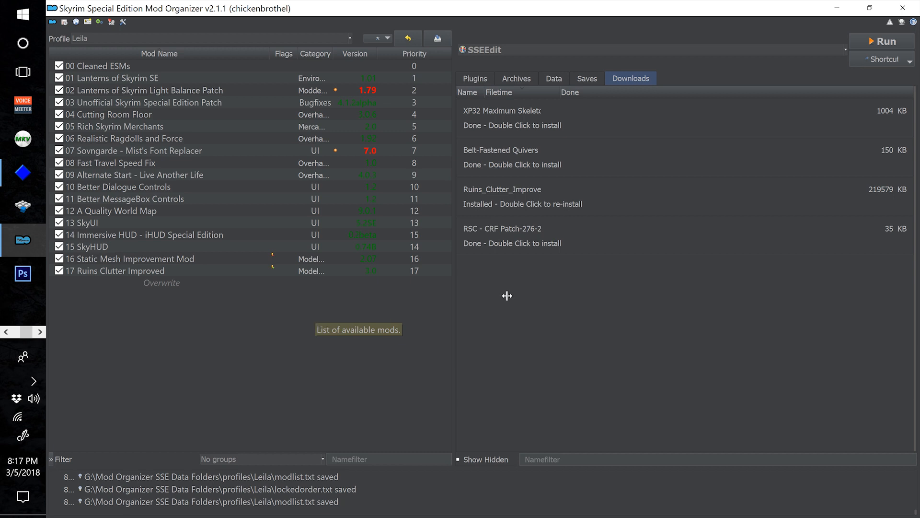
Install the Belt-Fastened Quivers download under the name 18 Belt-Fastened Quivers.
double_click(567, 163)
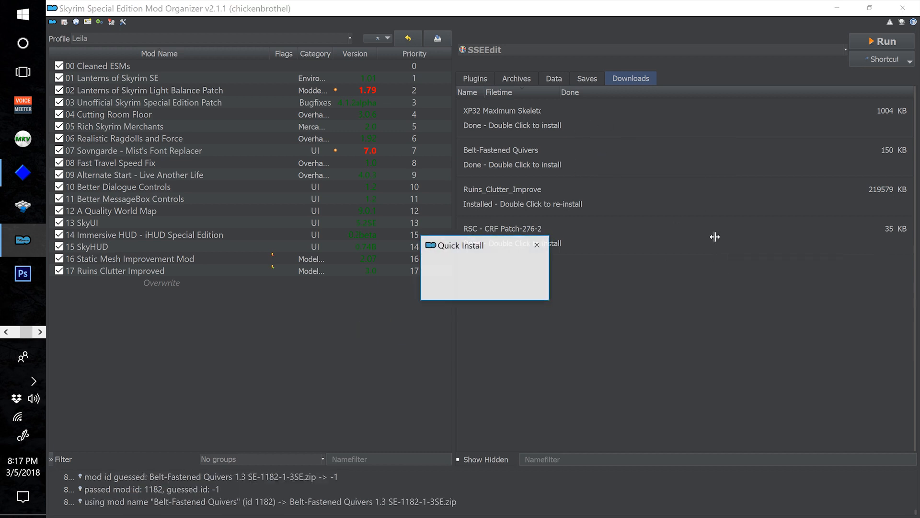
drag(556, 307, 810, 414)
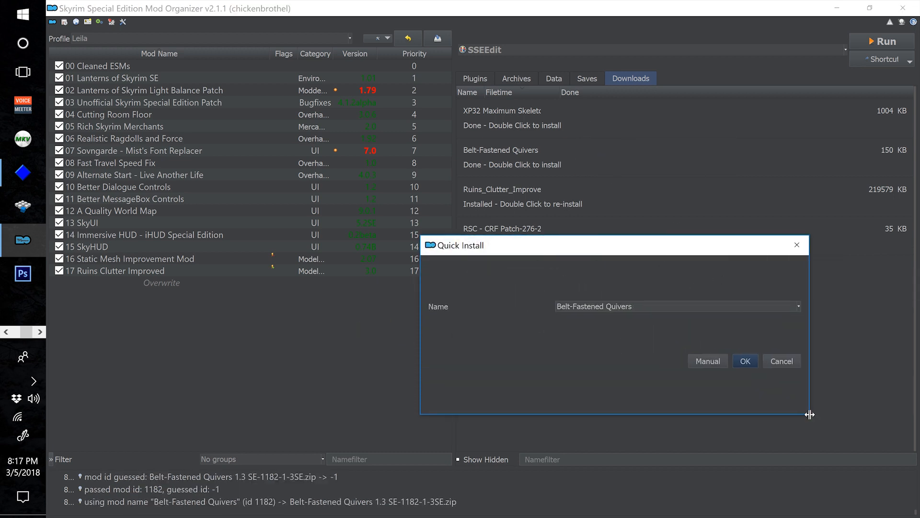
click(798, 306)
click(594, 306)
text(18)
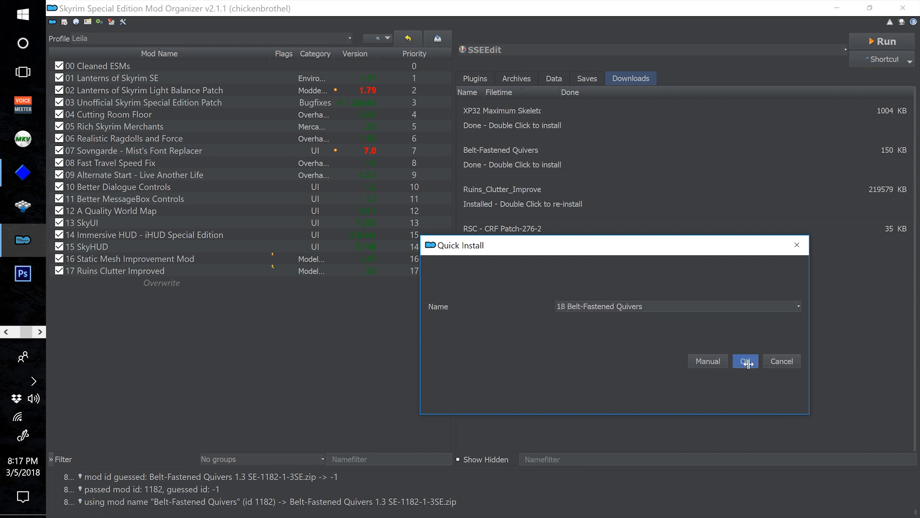
click(746, 362)
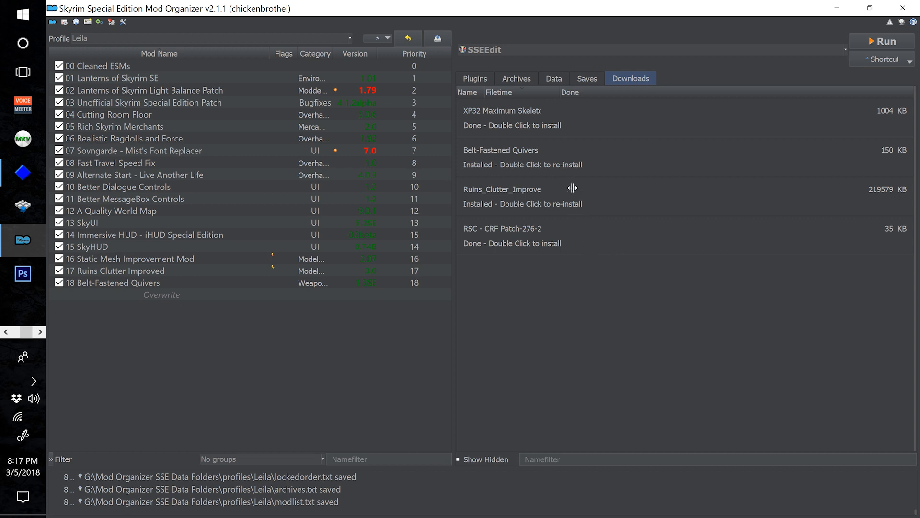
Start installing XP32 Maximum Skeleton Special Extended, enlarge the installer window and choose Skeleton Rig Map (HDT).
double_click(568, 124)
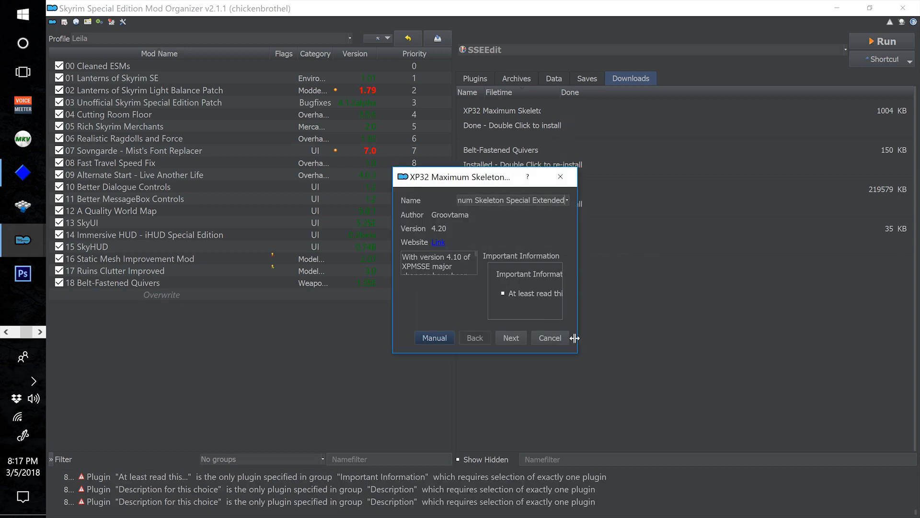
drag(612, 383, 870, 501)
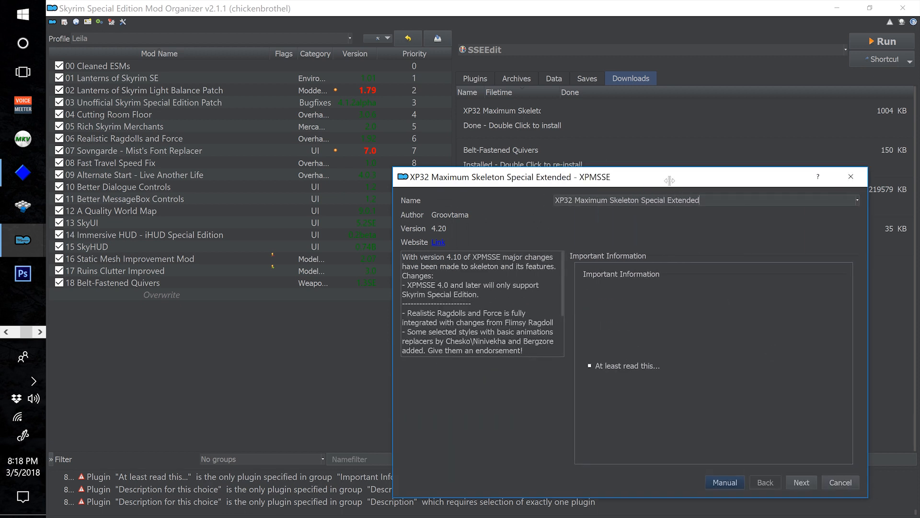
drag(671, 178, 516, 111)
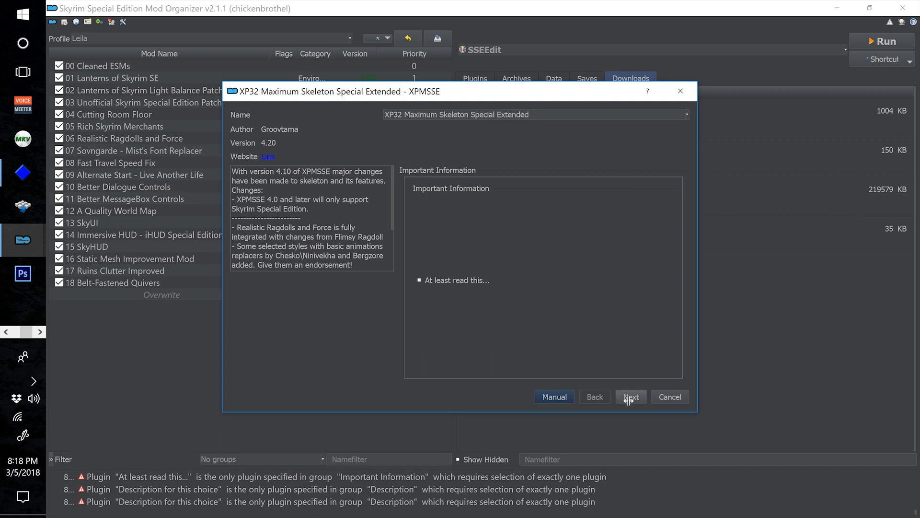
click(631, 396)
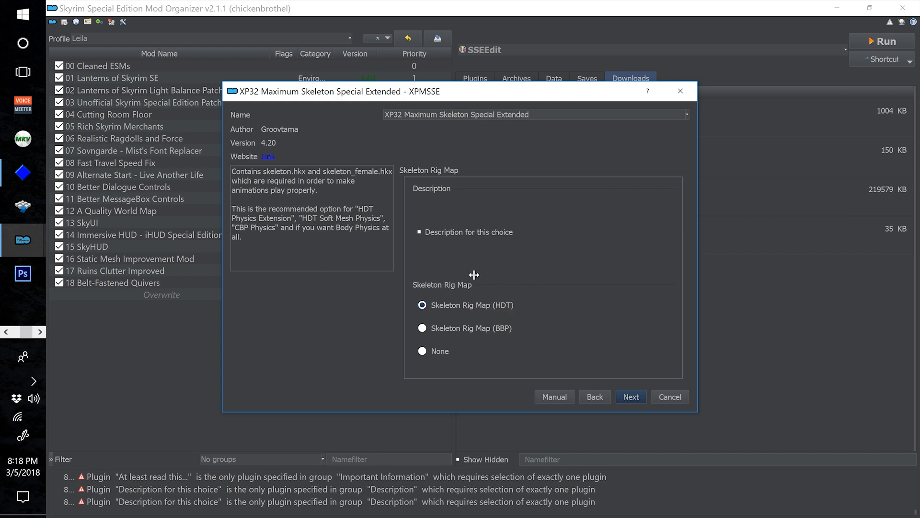
click(434, 305)
click(632, 397)
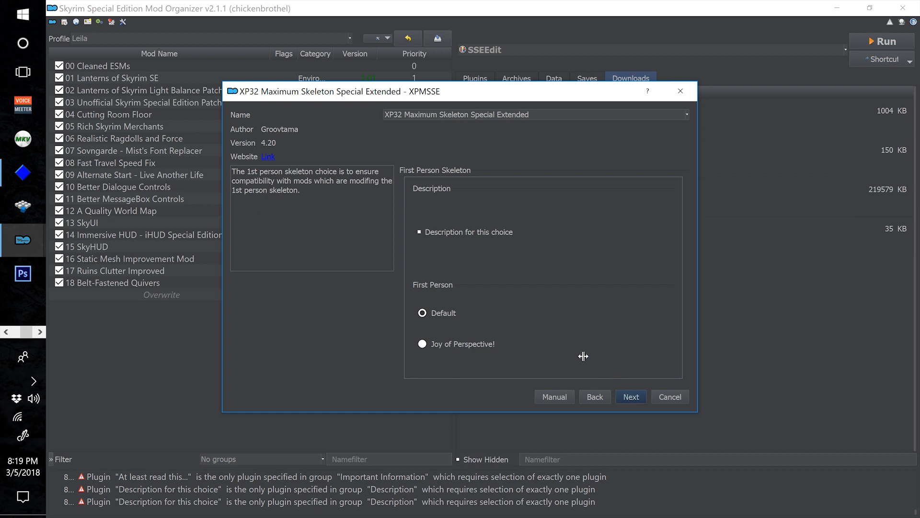
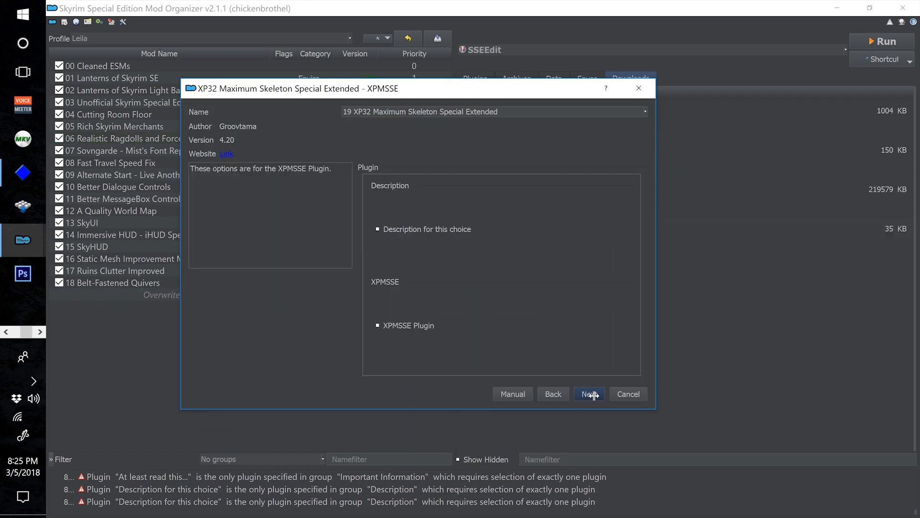
Accept the XPMSSE Plugin page, review the Creature Skeletons options and finish installing 19 XP32 Maximum Skeleton Special Extended.
click(592, 395)
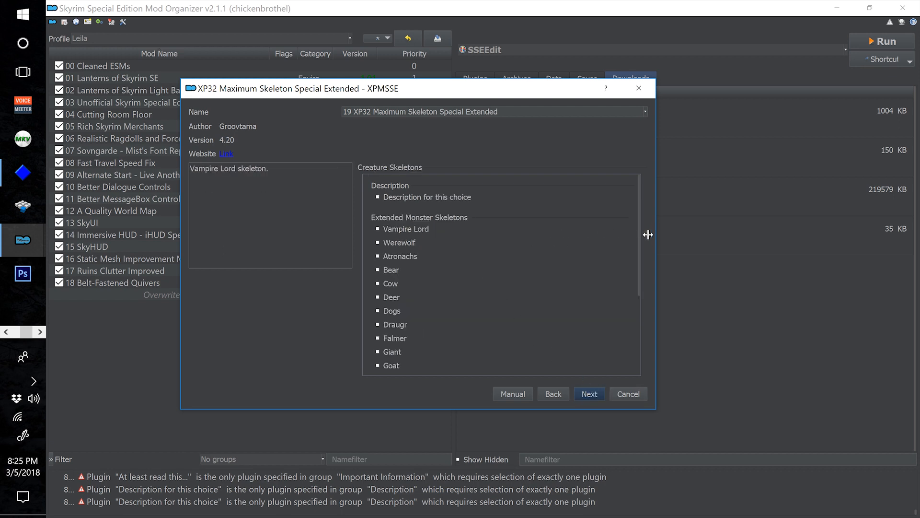
drag(645, 232, 651, 333)
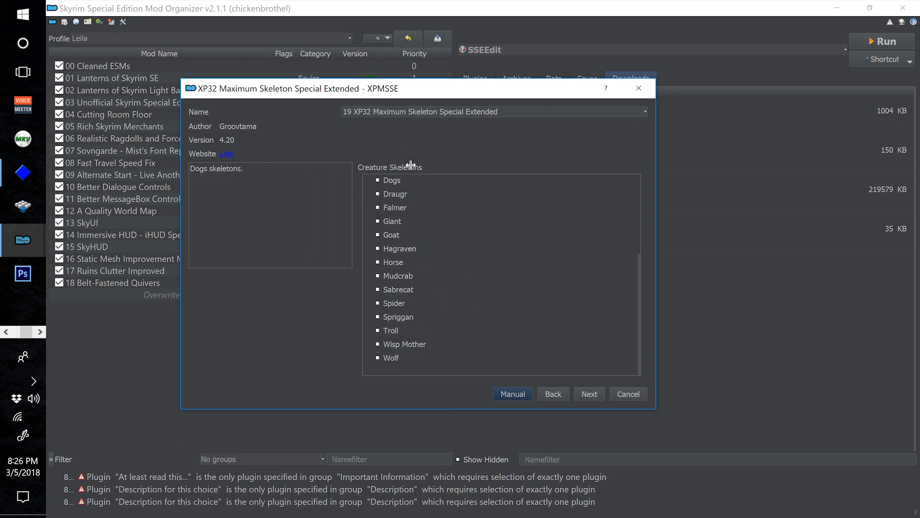
click(590, 393)
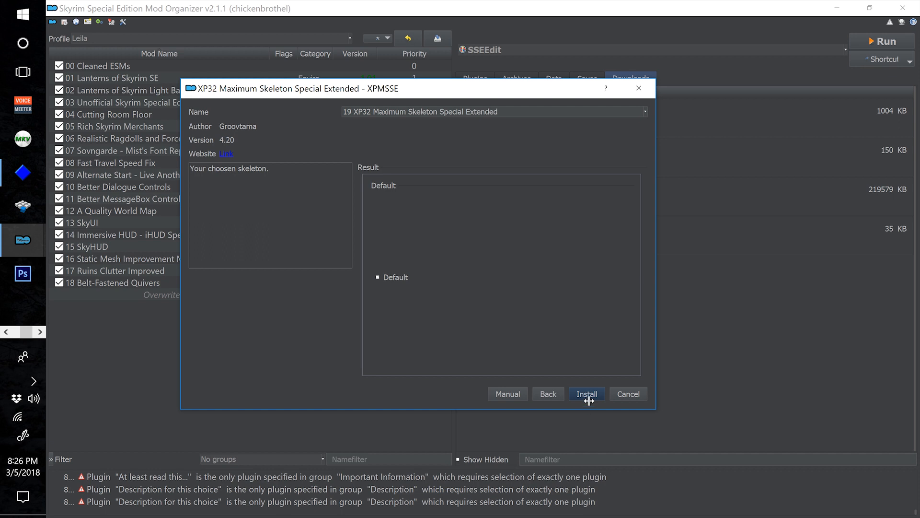
click(589, 394)
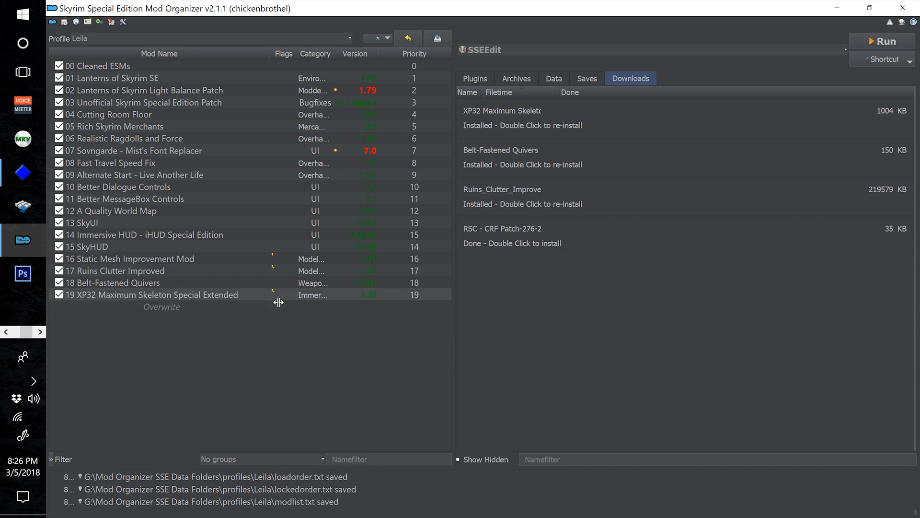
View the file conflicts of 19 XP32 Maximum Skeleton Special Extended, enlarging and repositioning its information window.
double_click(277, 296)
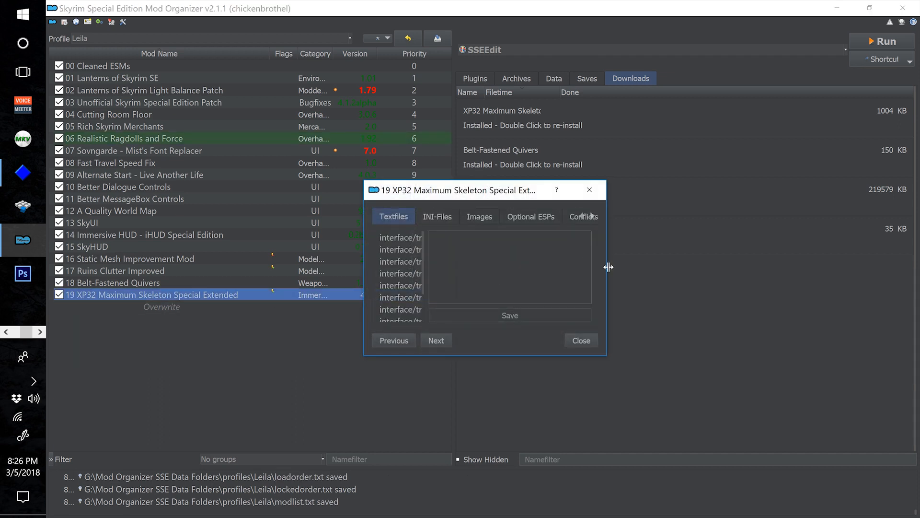
drag(609, 267, 871, 261)
click(584, 216)
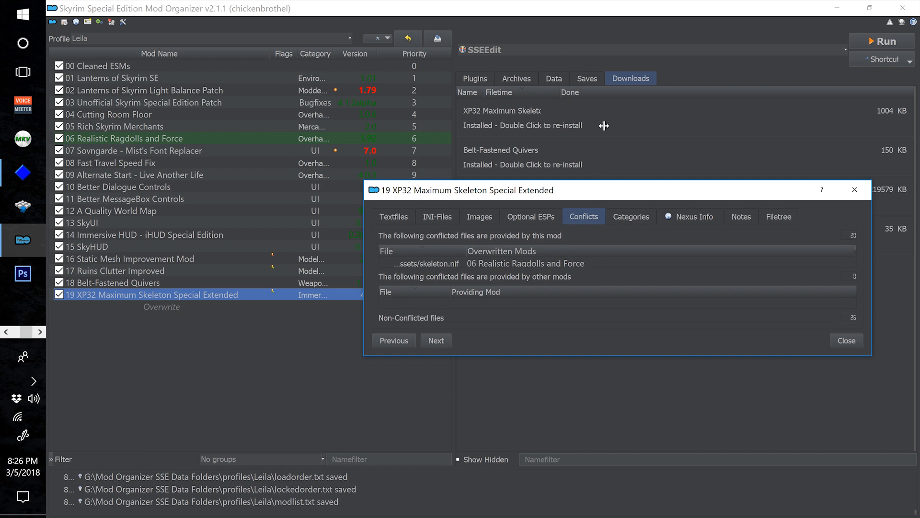
drag(608, 172, 501, 55)
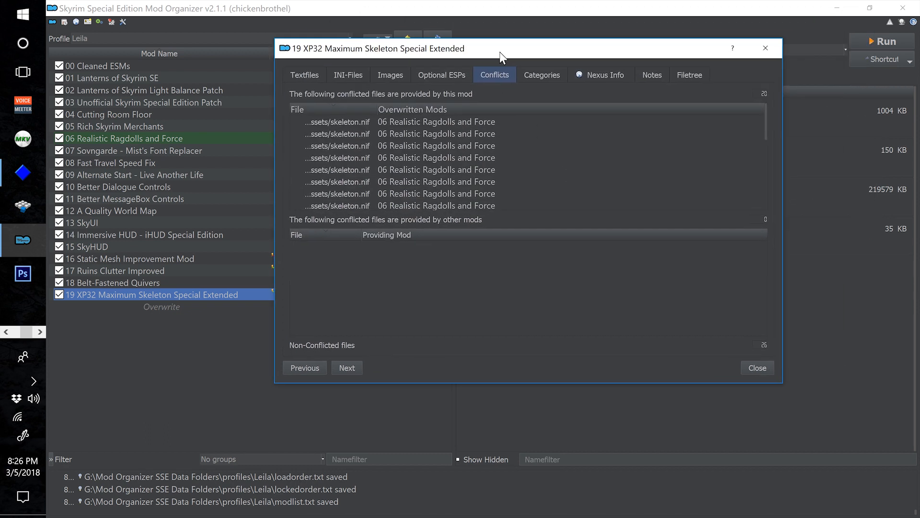
drag(523, 382, 513, 479)
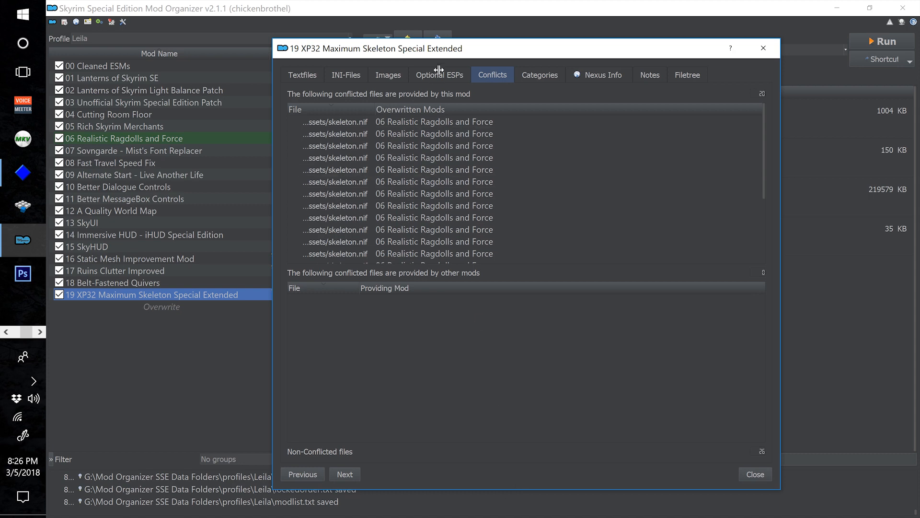
drag(437, 52, 433, 39)
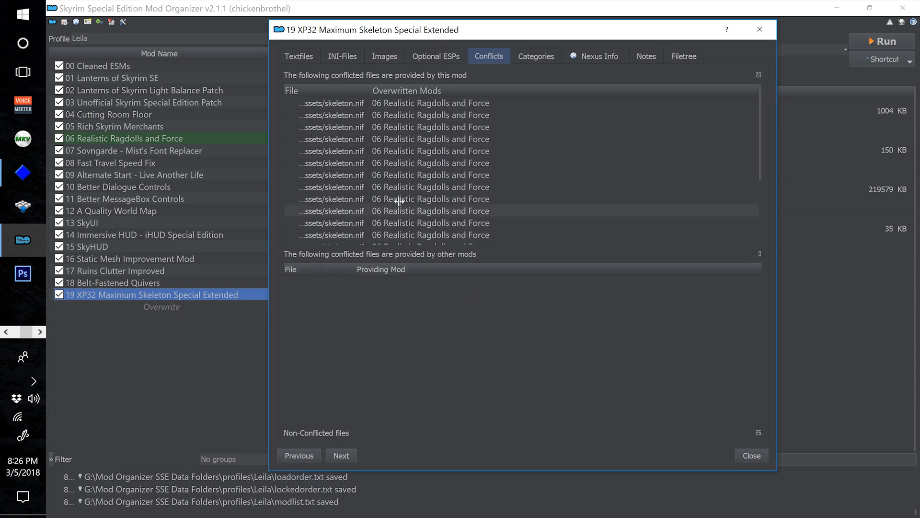
Widen the File column to read the conflicted skeleton.nif paths, close the information window and deselect the mod.
drag(372, 91, 575, 92)
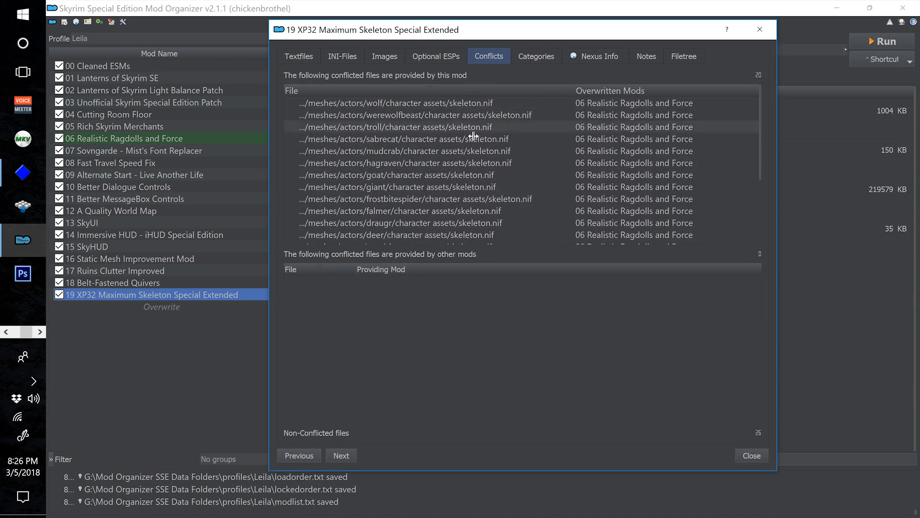
scroll(554, 203, down, 3)
scroll(540, 207, up, 3)
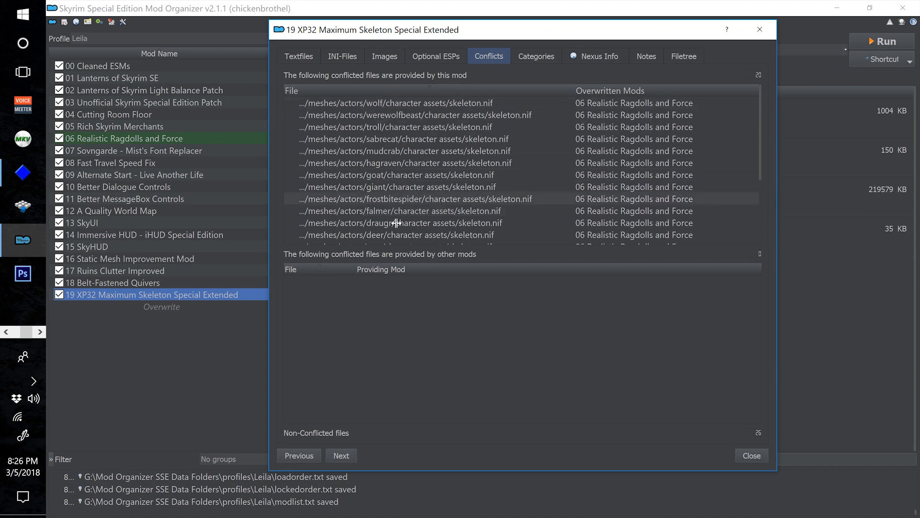
click(760, 29)
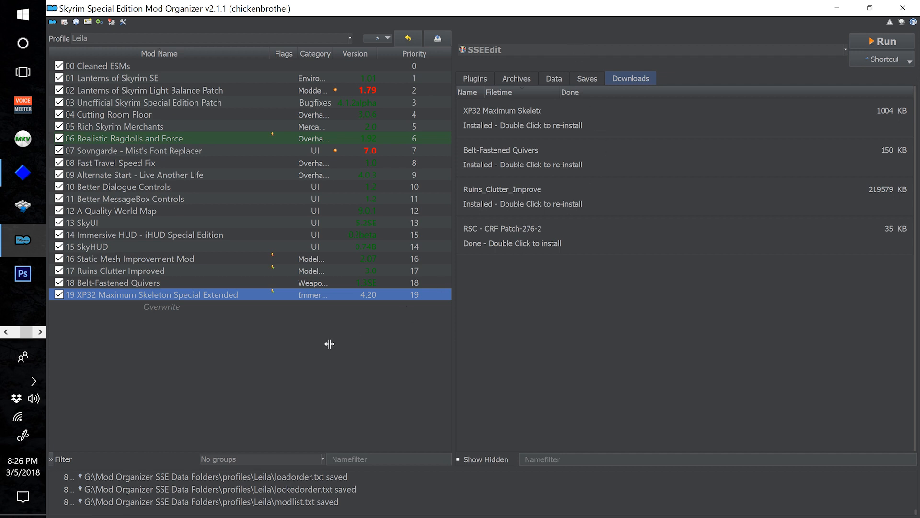
click(330, 345)
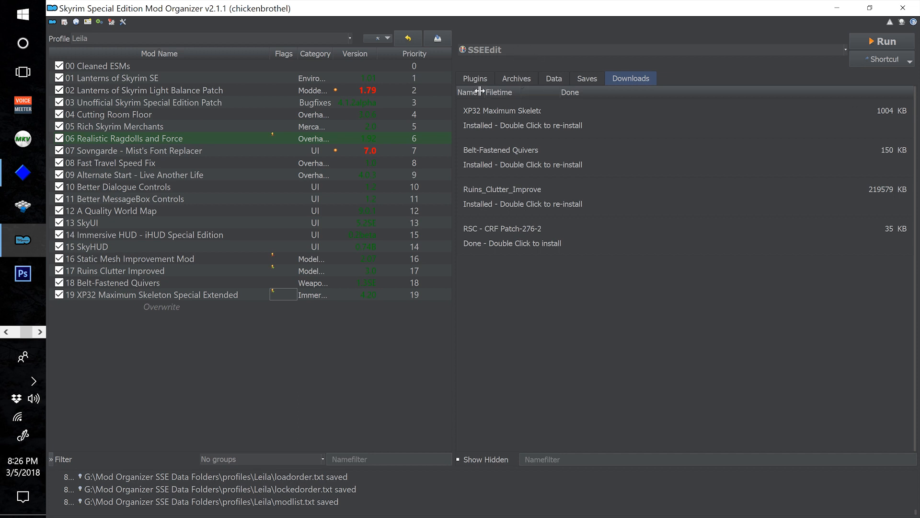
Show the plugin list, choose LOOT as the executable and run it.
click(475, 79)
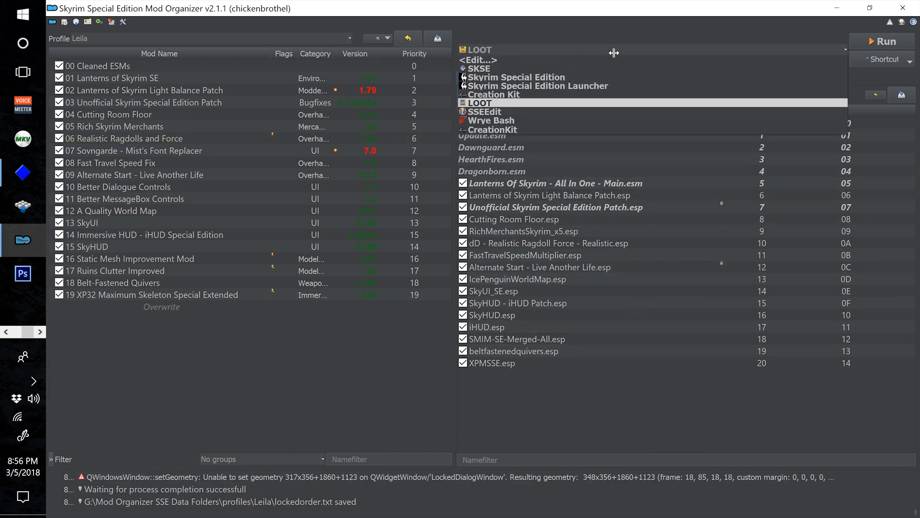
key(Escape)
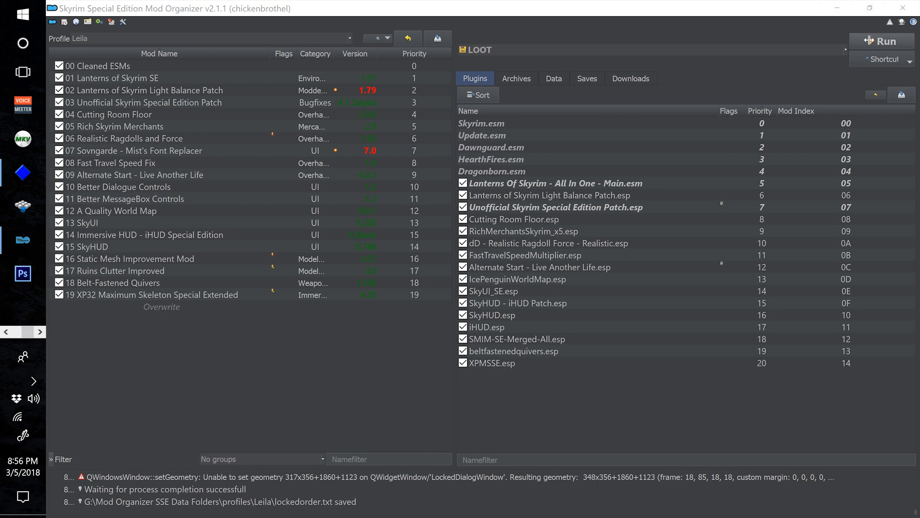
click(877, 42)
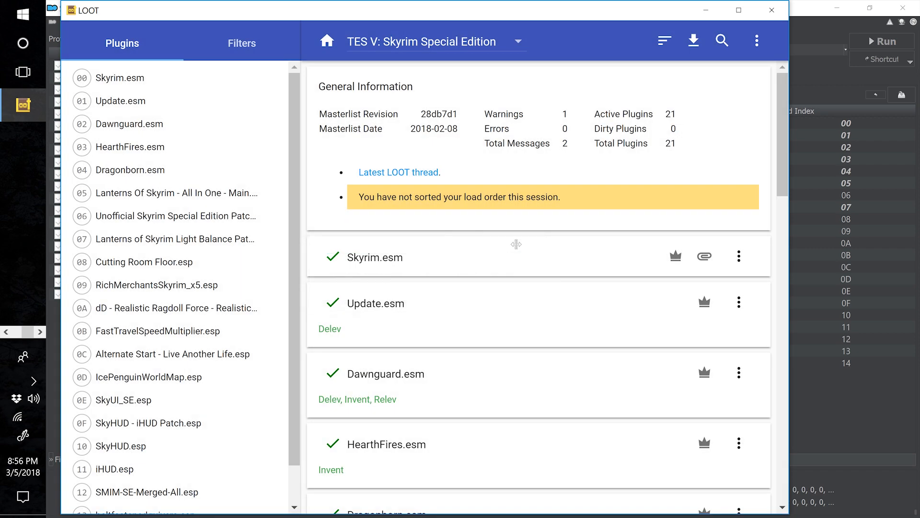
Reposition the LOOT window and examine the plugin entries from Skyrim.esm through XPMSSE.esp.
mouse_move(612, 9)
mouse_down()
mouse_move(633, 115)
mouse_move(639, 22)
mouse_move(618, 11)
mouse_up()
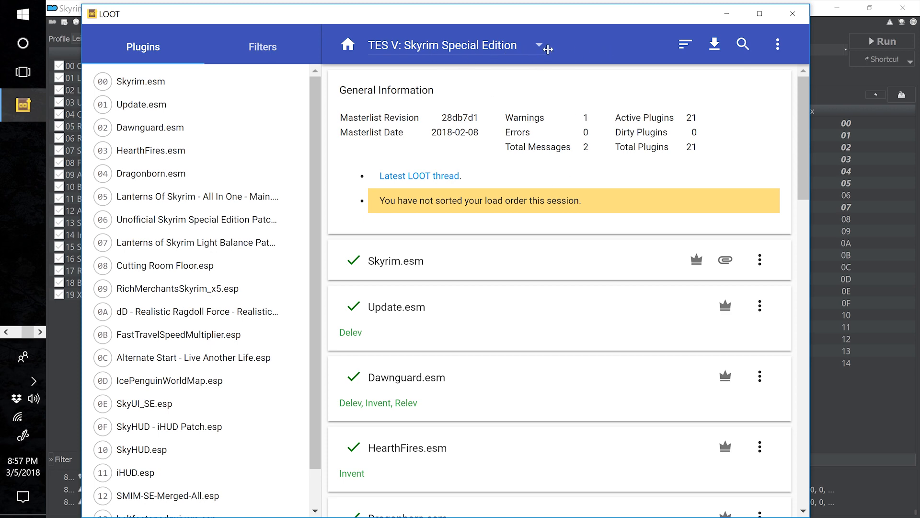
scroll(503, 300, down, 5)
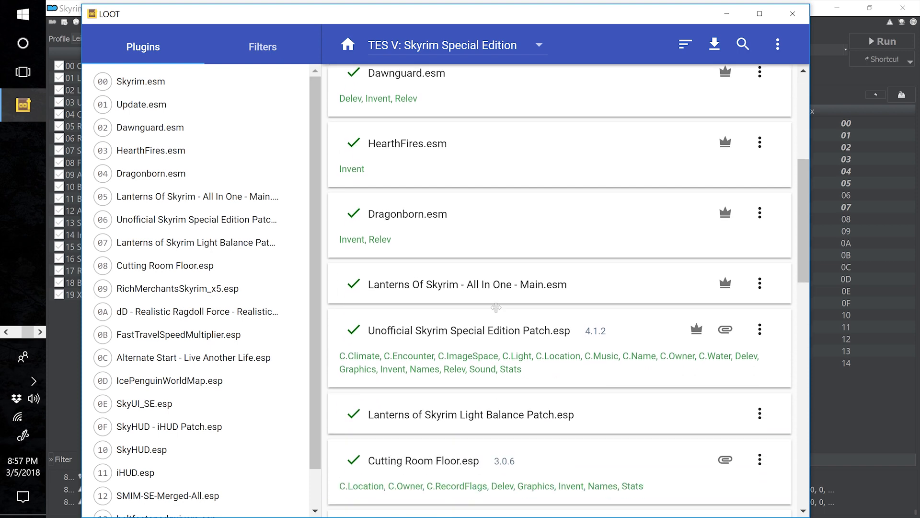
scroll(496, 307, down, 10)
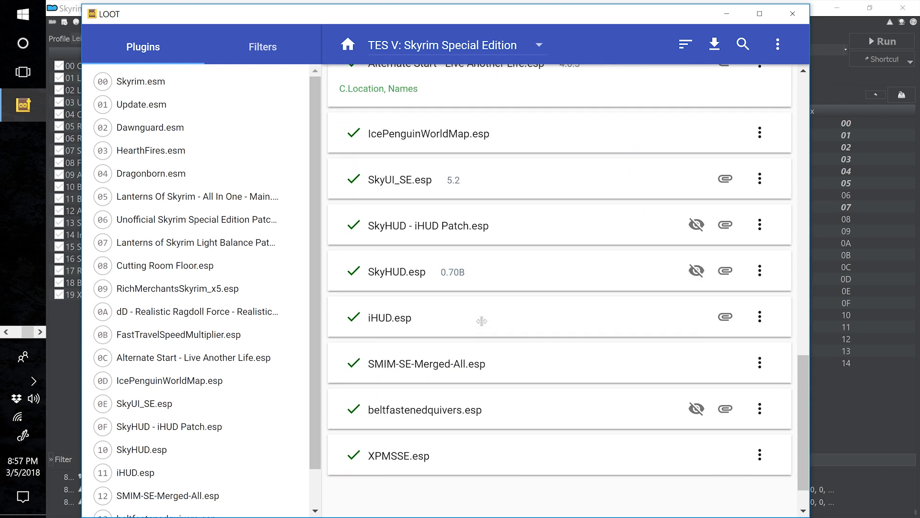
Examine LOOT's general information, the message about unsorted load order, and the plugin entries below it.
scroll(481, 321, up, 15)
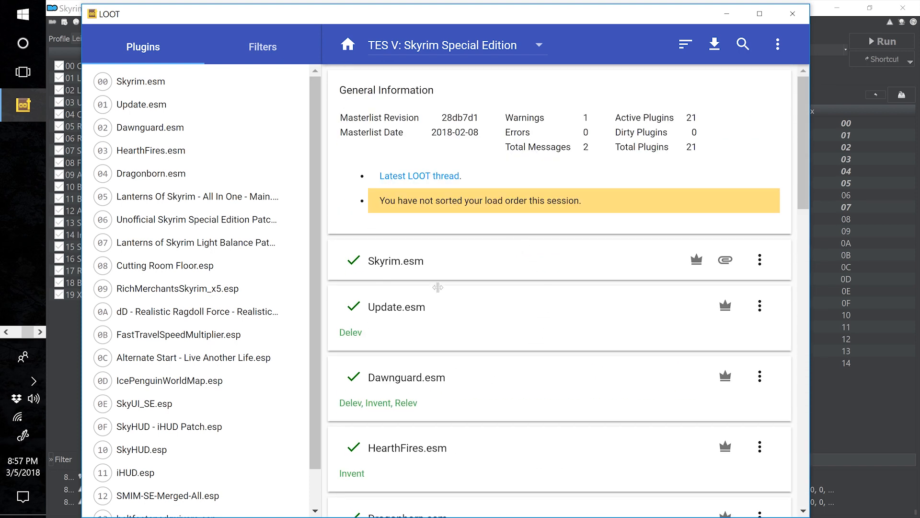
scroll(438, 287, down, 10)
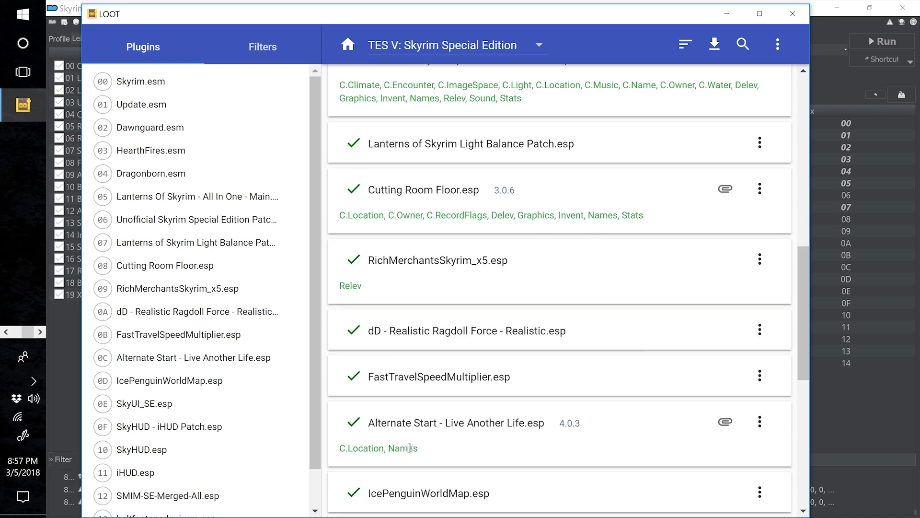
scroll(409, 448, down, 10)
scroll(499, 387, up, 15)
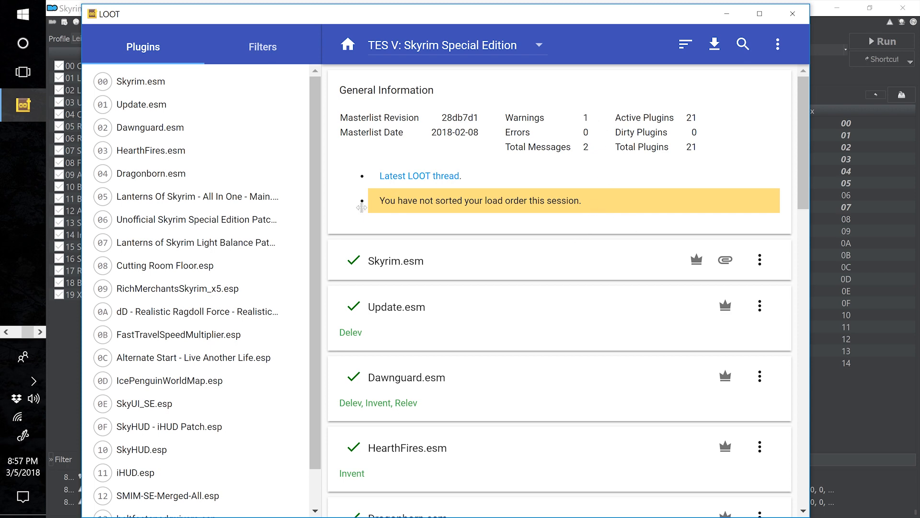
drag(382, 205, 590, 205)
click(591, 205)
scroll(576, 306, down, 5)
scroll(576, 306, down, 10)
scroll(642, 309, up, 15)
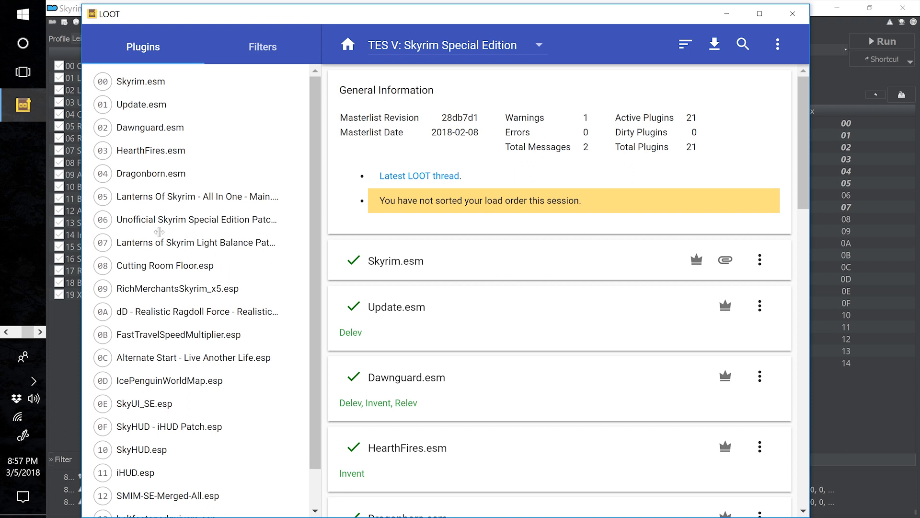
Sort the load order in LOOT, review the proposed plugin order, apply it and close LOOT.
click(683, 48)
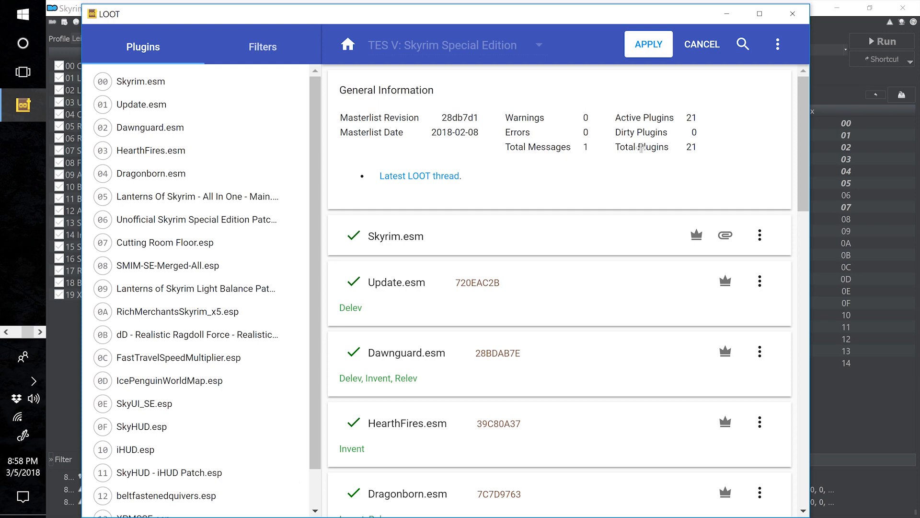
scroll(573, 244, down, 15)
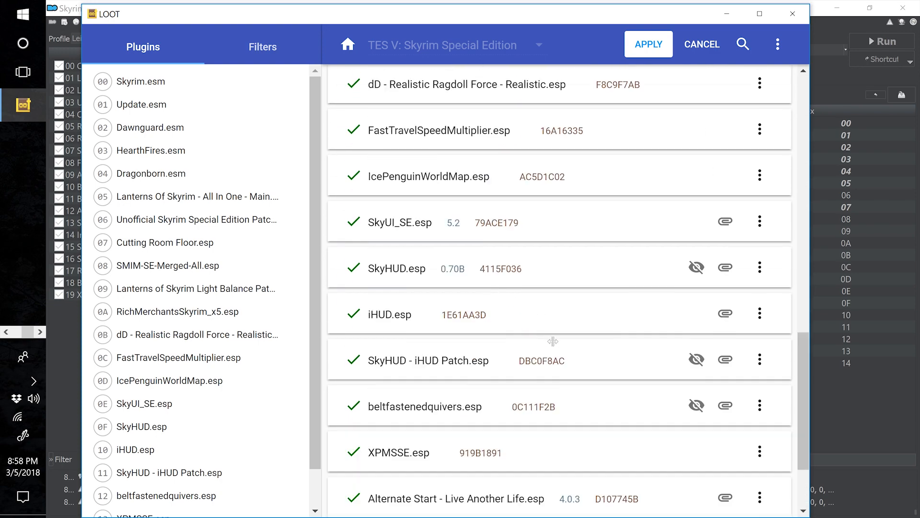
scroll(553, 341, up, 15)
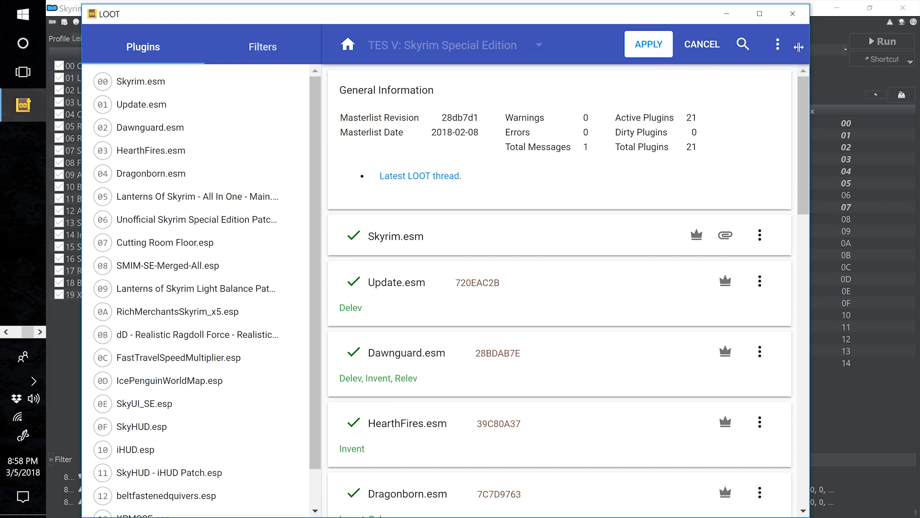
click(640, 56)
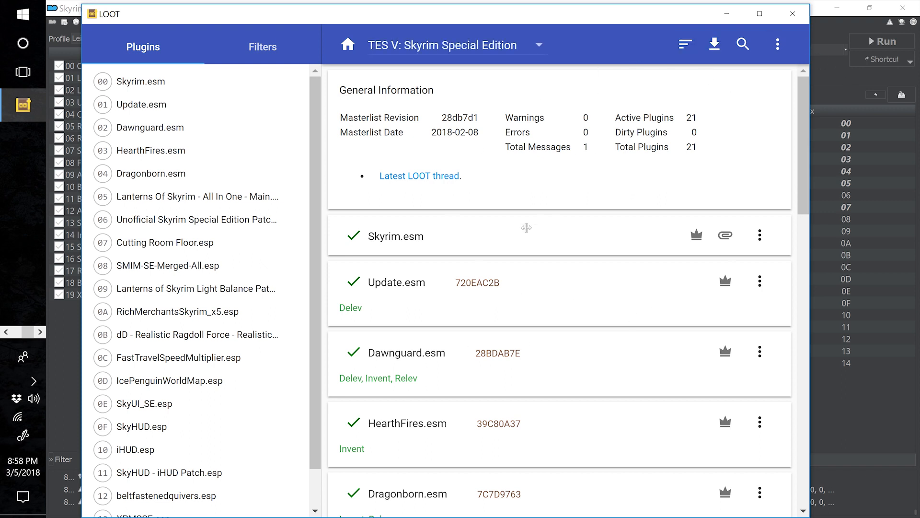
click(793, 14)
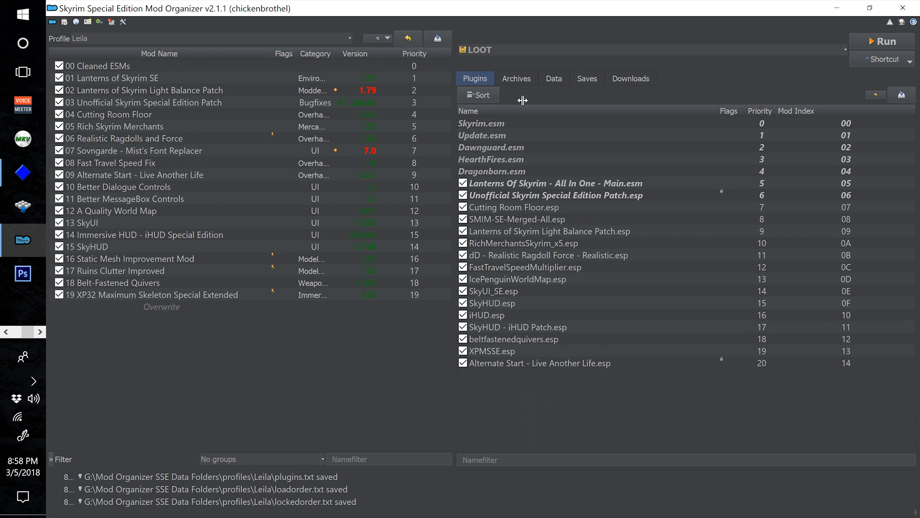
Set the executable to SKSE in Mod Organizer.
click(539, 49)
click(504, 70)
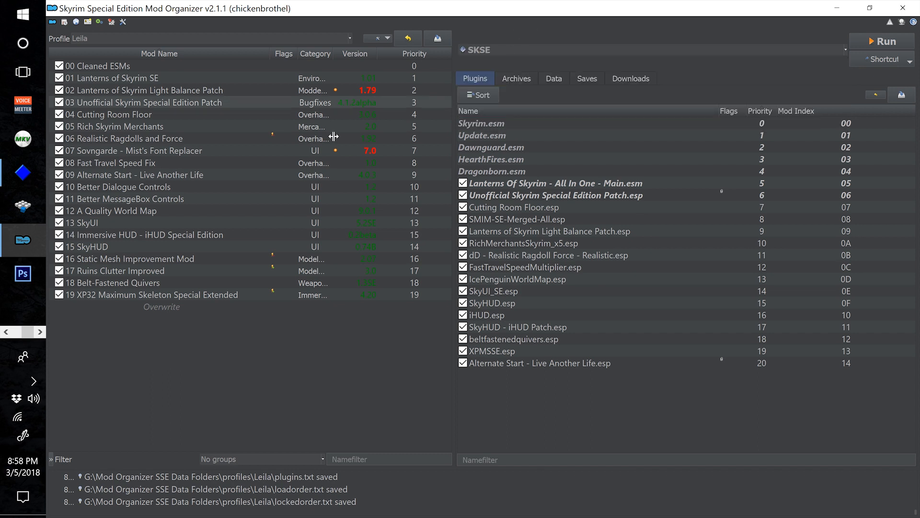
View the taskbar's earlier pages of program icons.
click(33, 381)
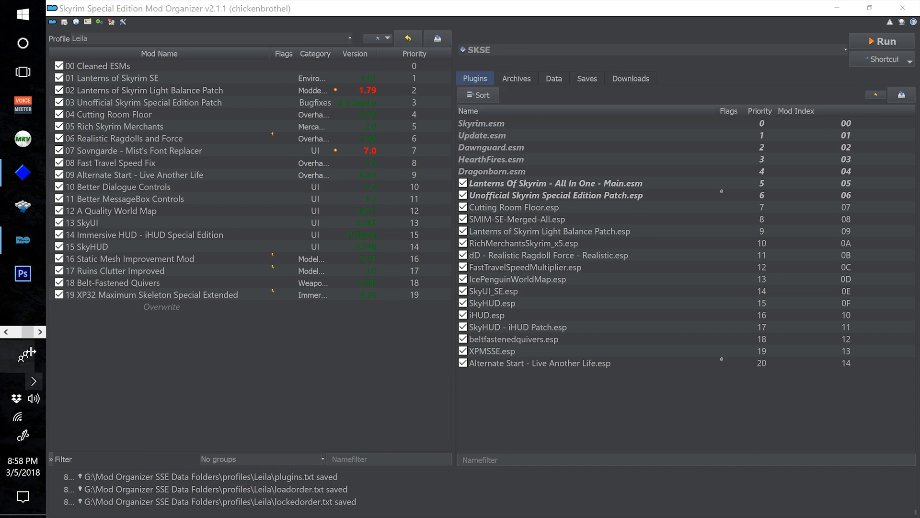
click(6, 331)
click(6, 332)
click(6, 332)
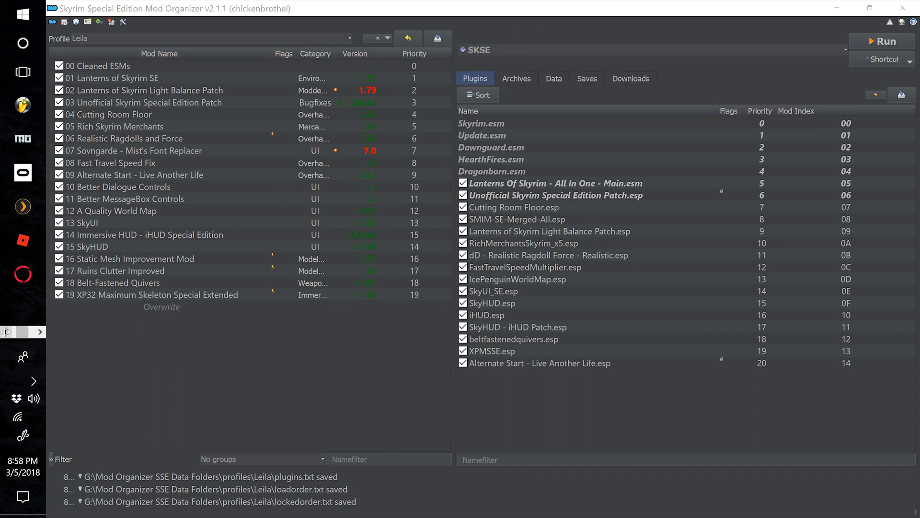
click(6, 332)
click(6, 332)
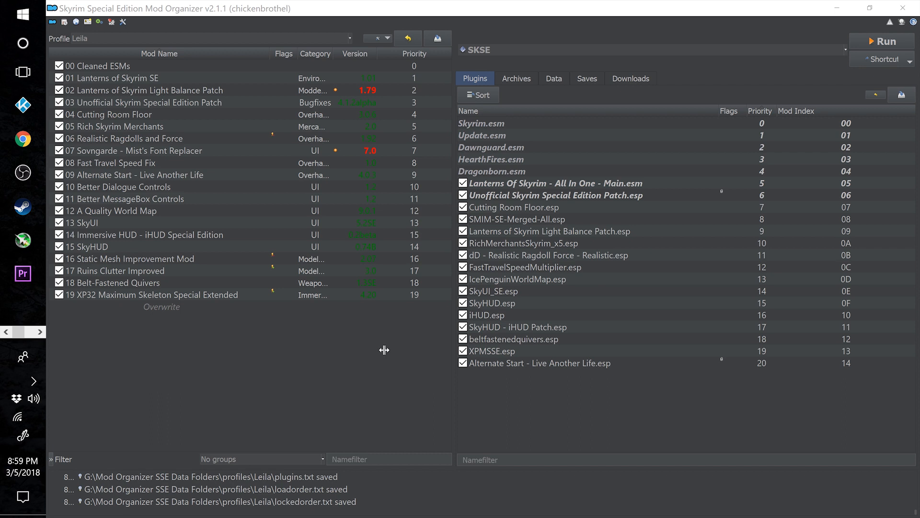
Review the available executables, keep SKSE selected and run it to launch the game.
click(553, 57)
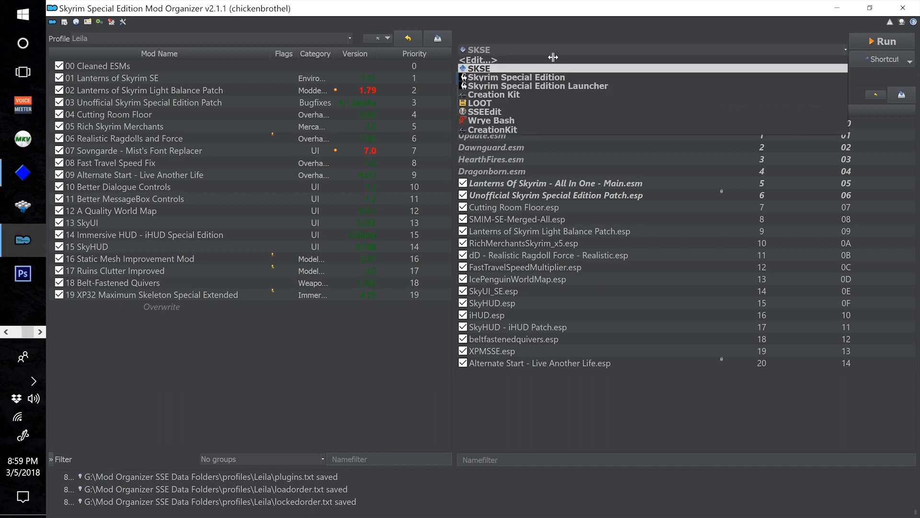
click(482, 69)
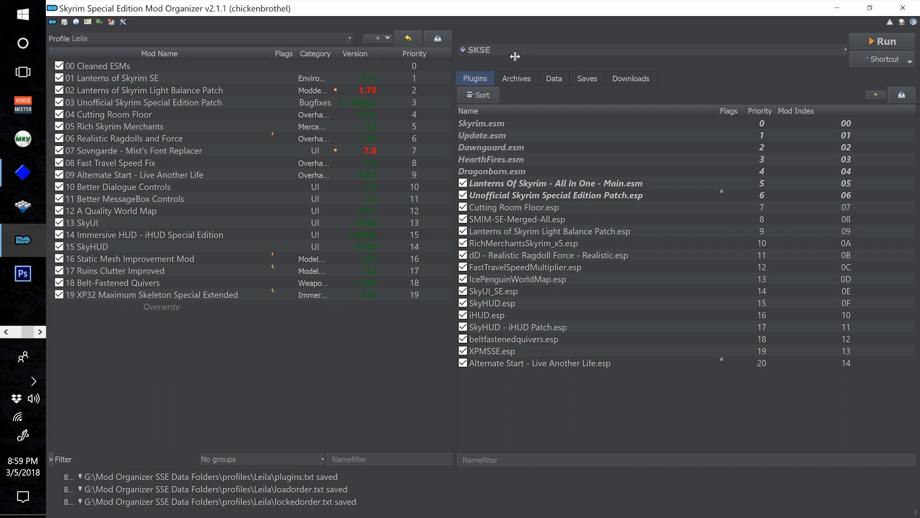
click(515, 57)
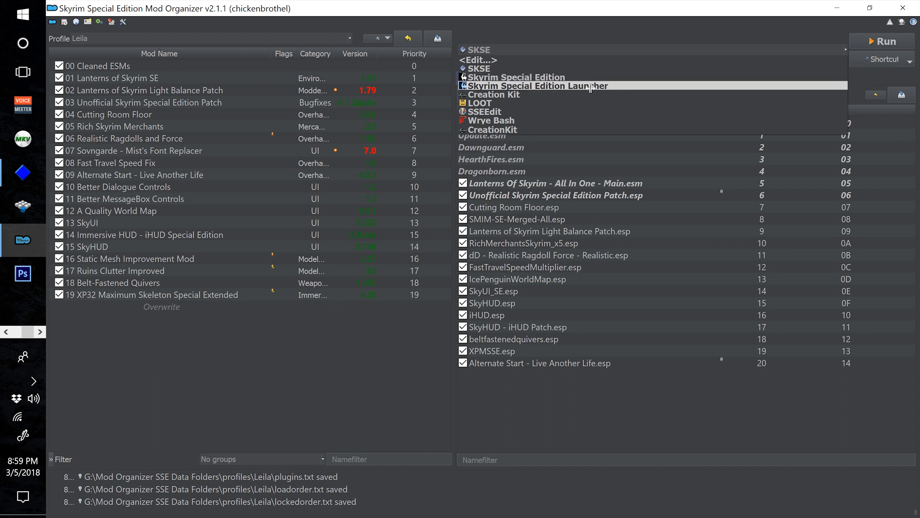
click(490, 72)
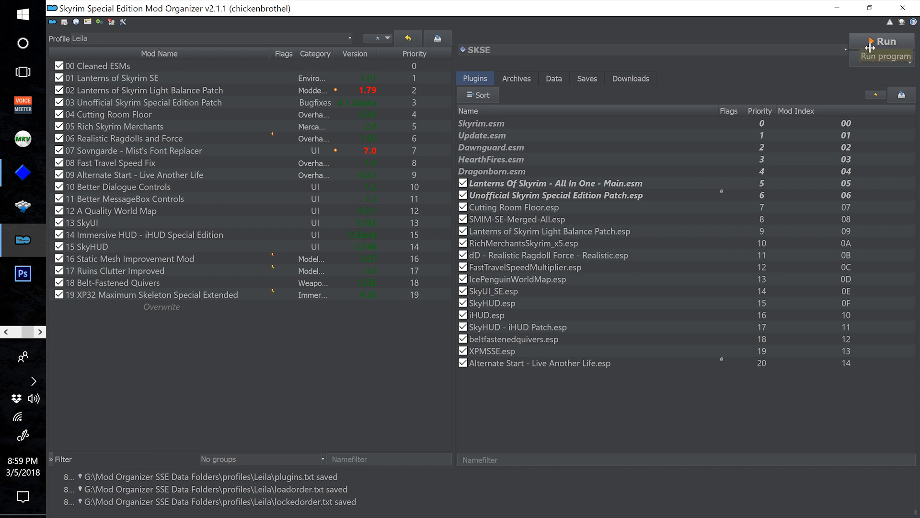
click(576, 56)
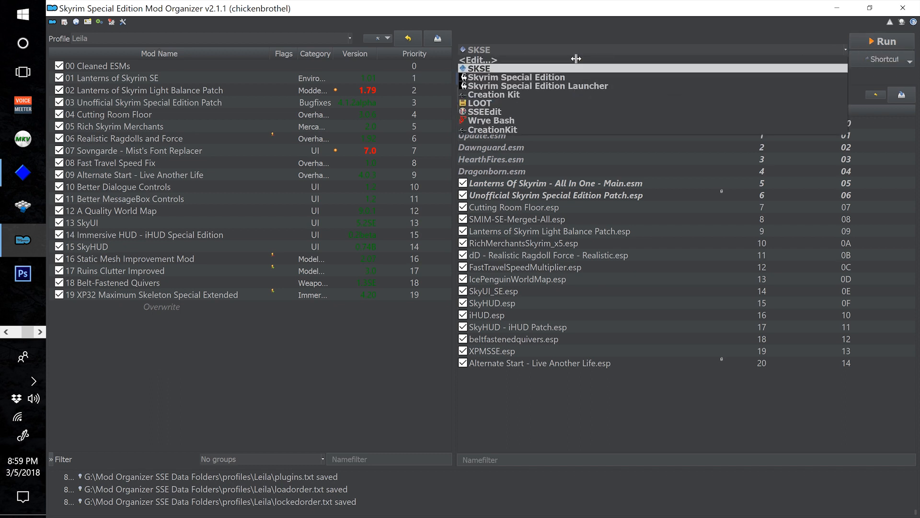
click(579, 44)
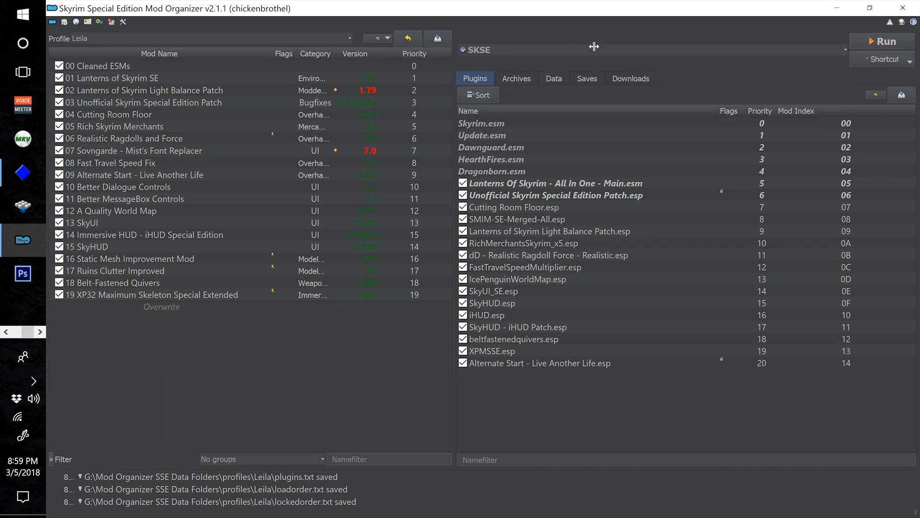
click(881, 42)
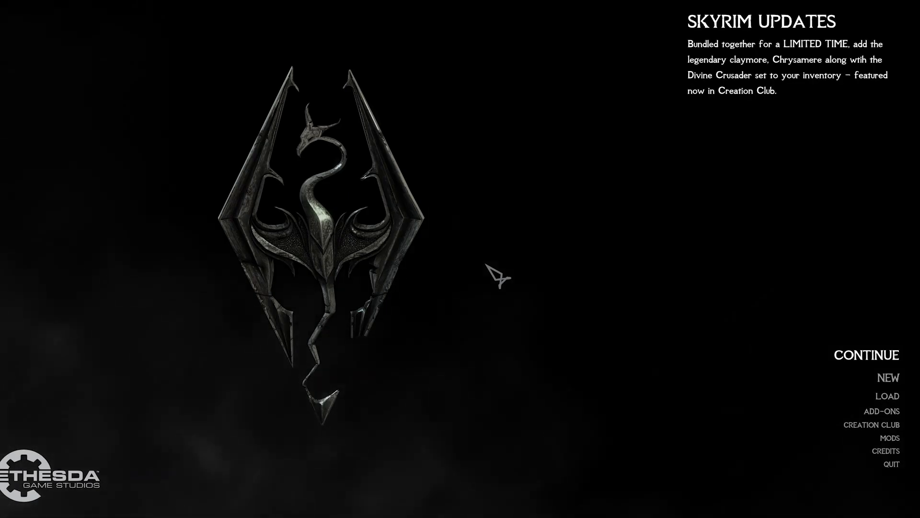
Start a new Skyrim game with the mods loaded.
key(Down)
key(Return)
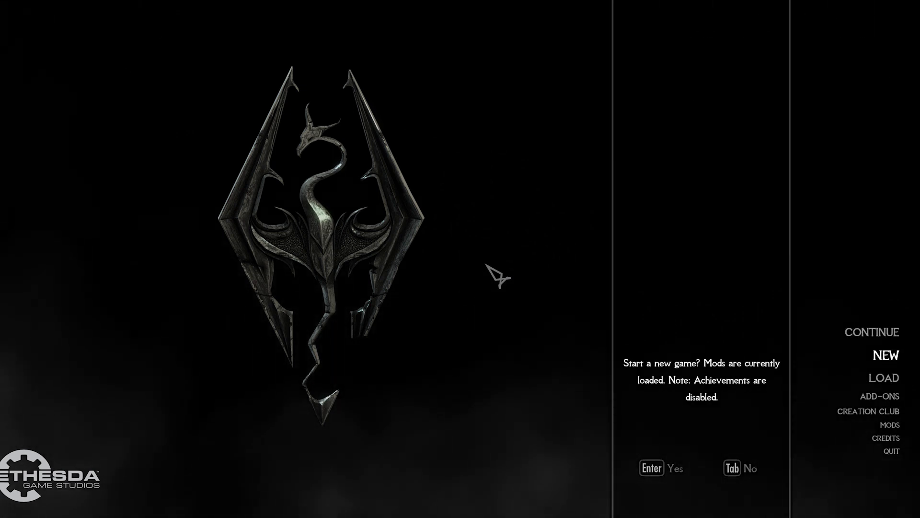
key(Return)
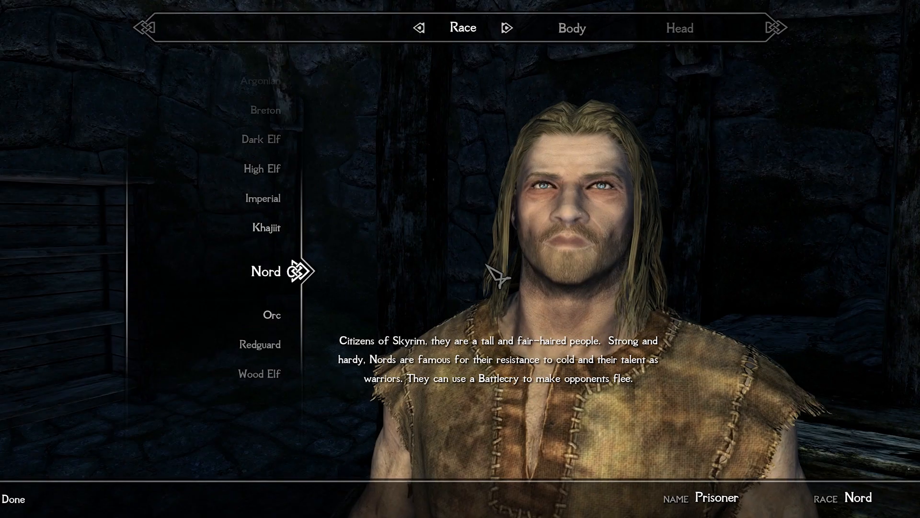
Finish character creation with the default Nord and name the character Tester Character.
key(Return)
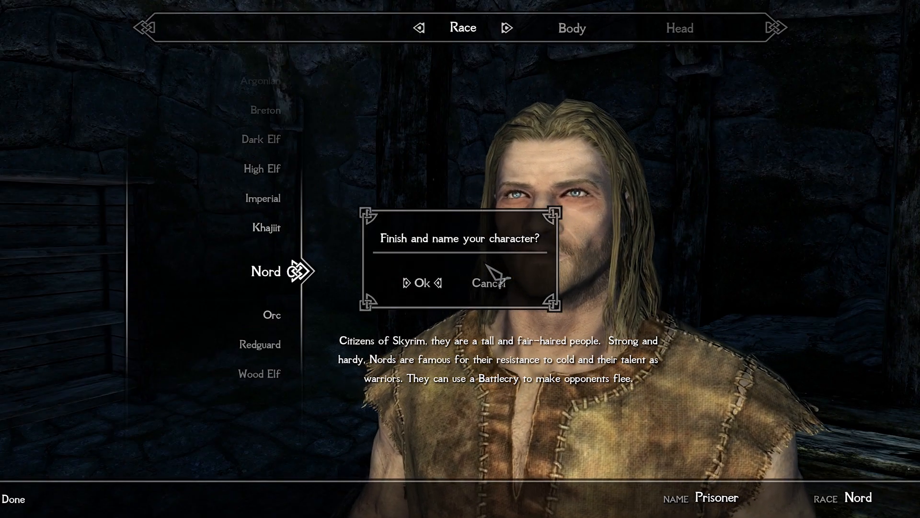
key(Return)
text(Tes)
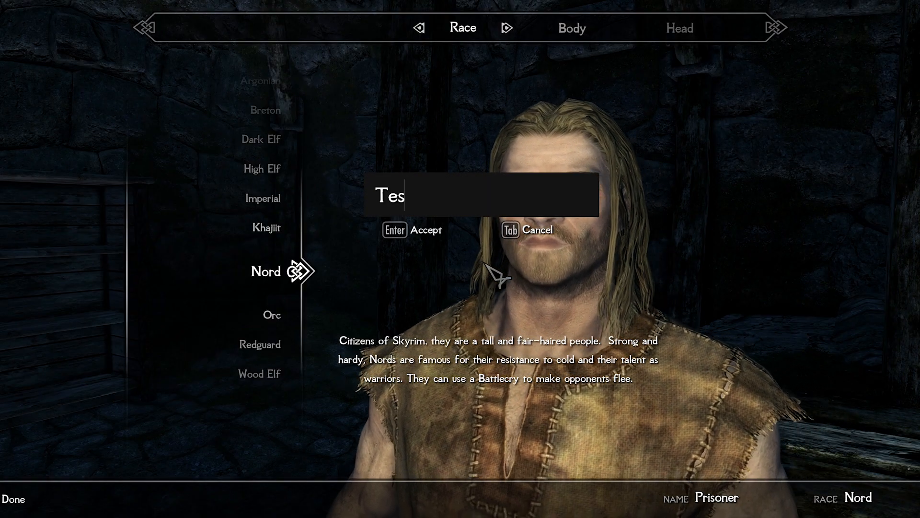
text(ter Ca)
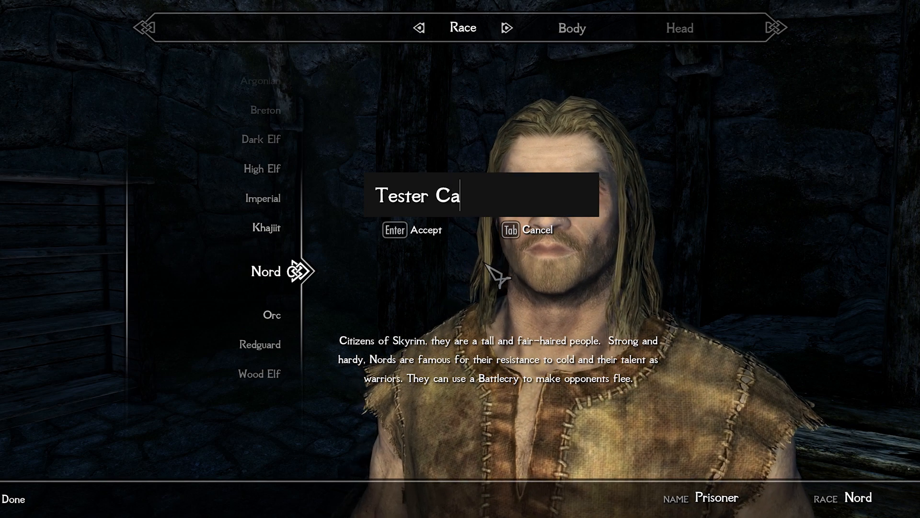
key(BackSpace)
text(hara)
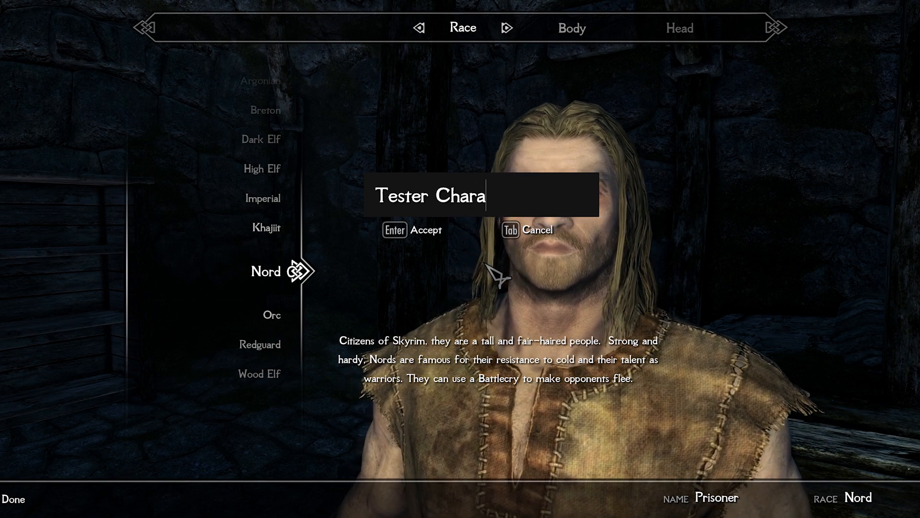
text(cter)
key(Return)
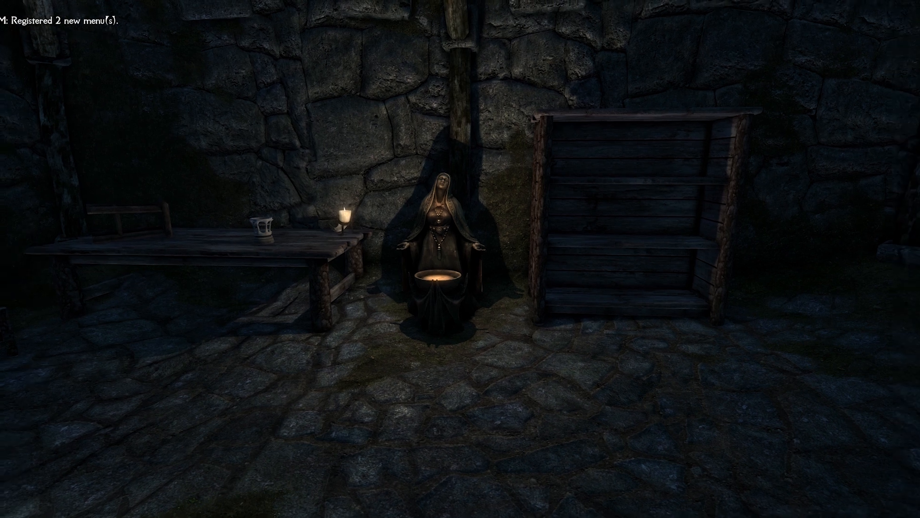
key(w)
key(w)
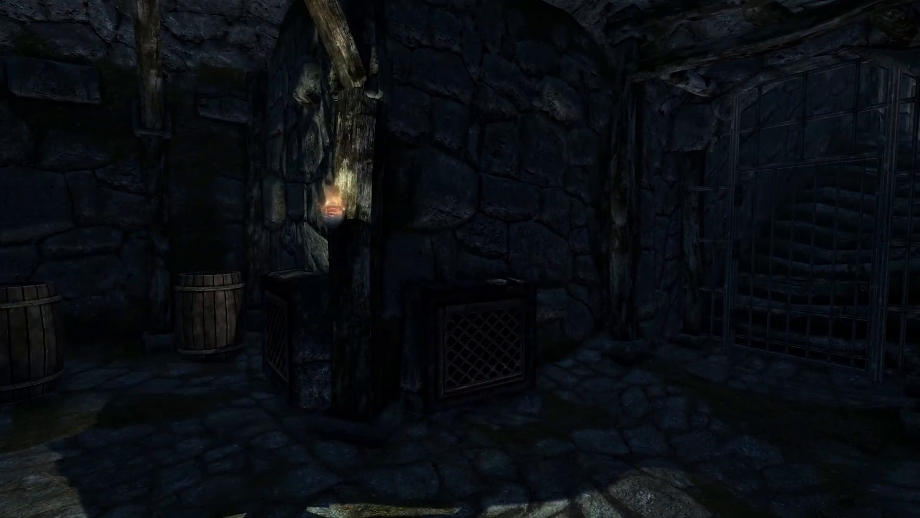
key(w)
key(w)
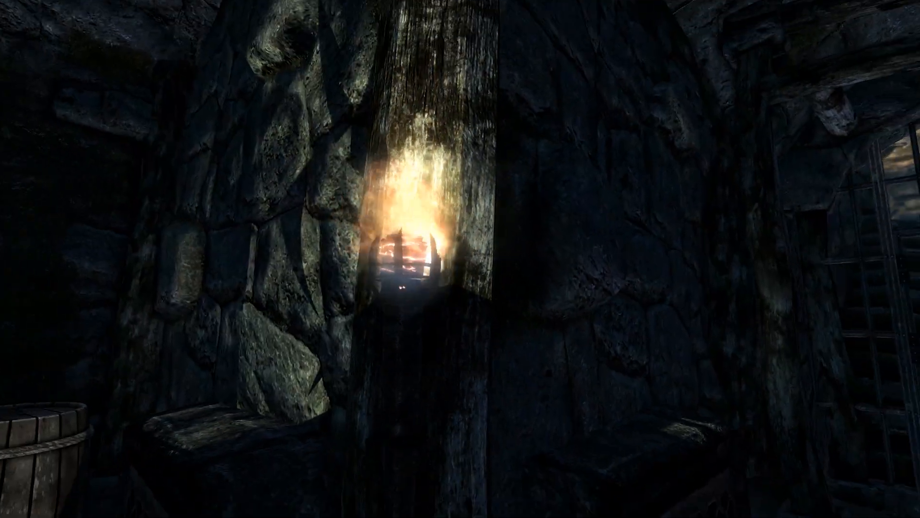
key(w)
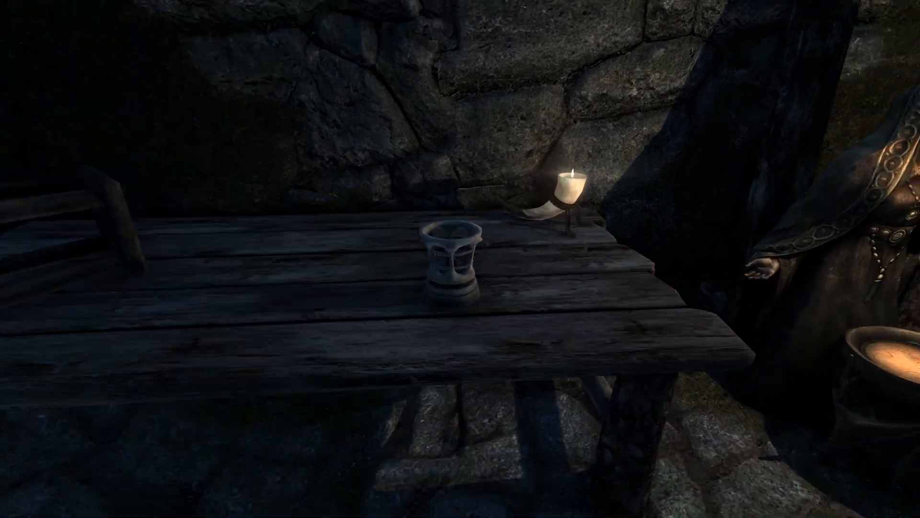
Activate the Statue of Mara and choose the start option 'I am camping in the woods.'.
key(w)
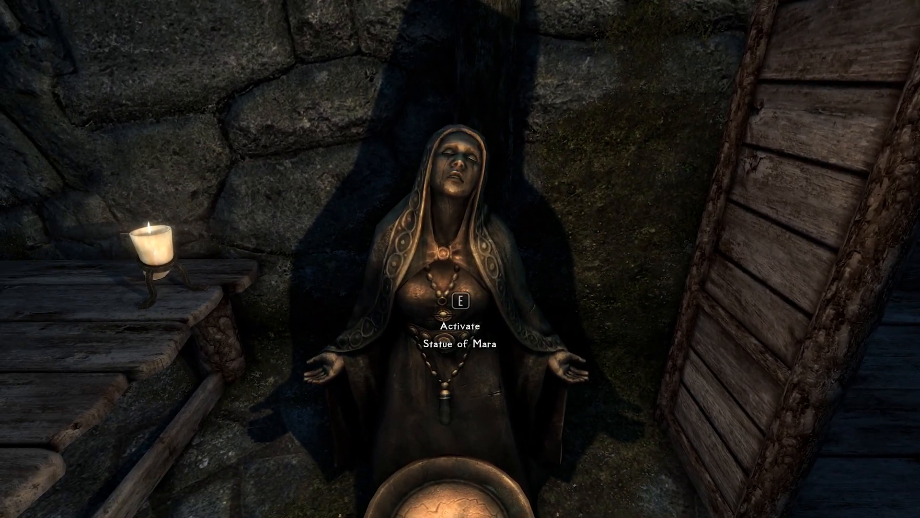
key(s)
key(s)
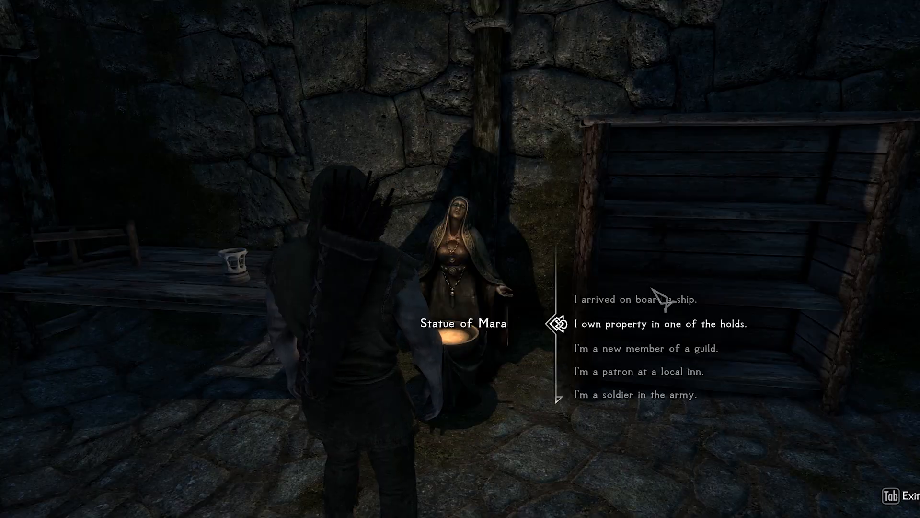
scroll(650, 295, down, 4)
scroll(659, 319, down, 3)
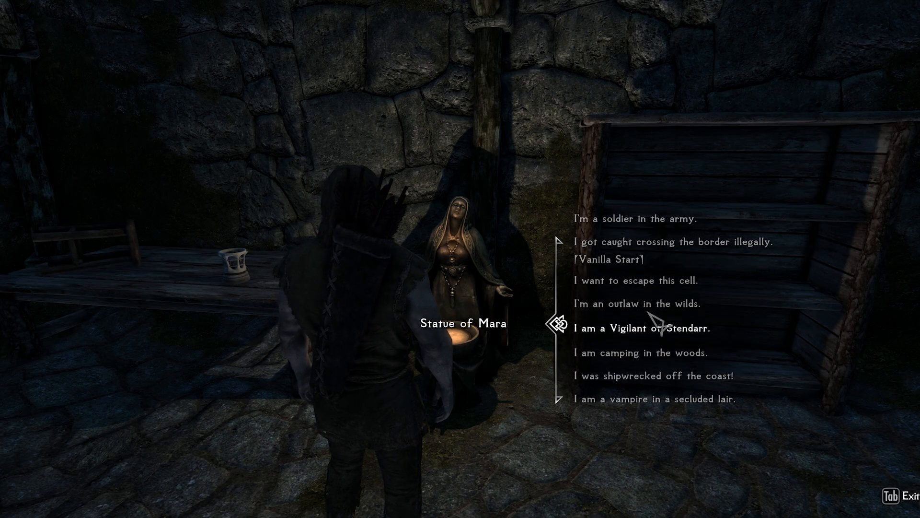
click(655, 353)
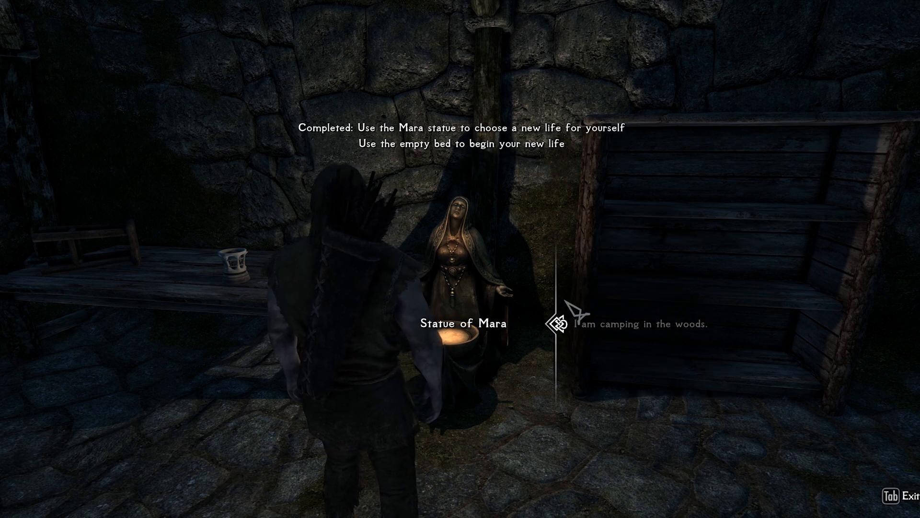
Walk to the empty bed and use it to begin the new life, then walk around the forest camp.
key(w)
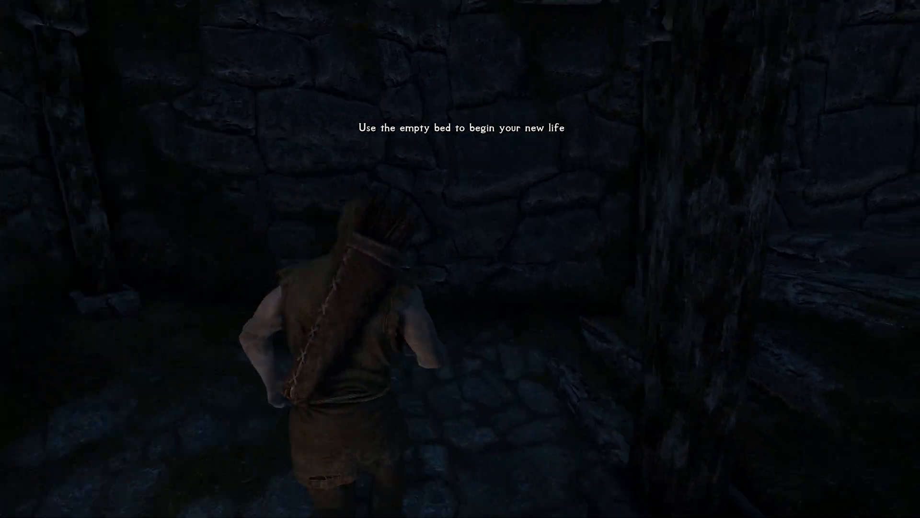
key(w)
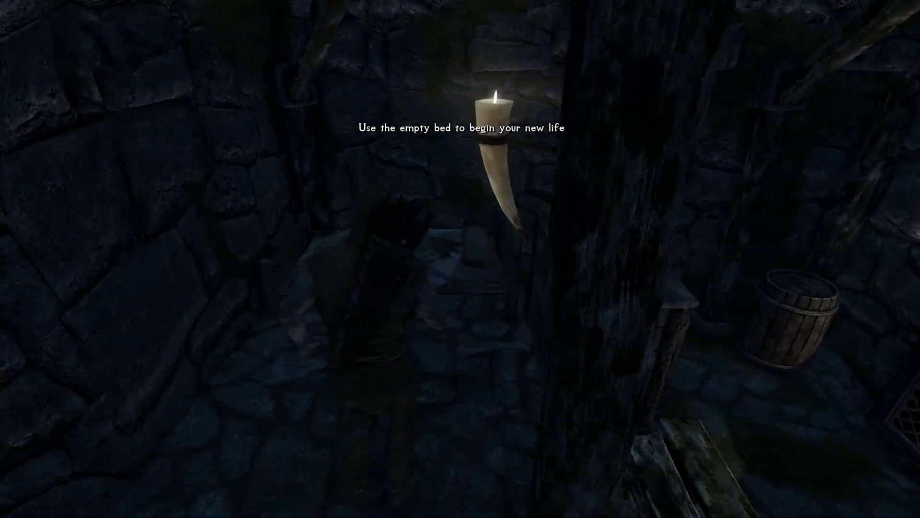
key(e)
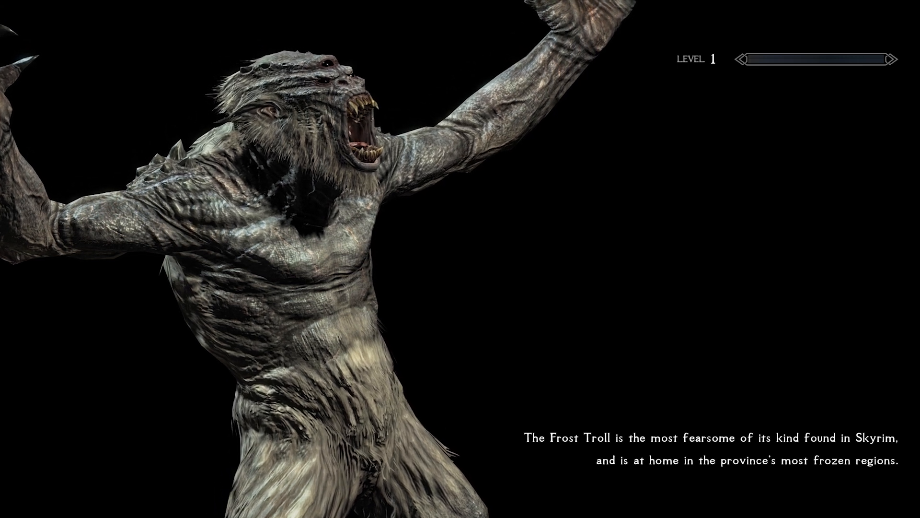
key(w)
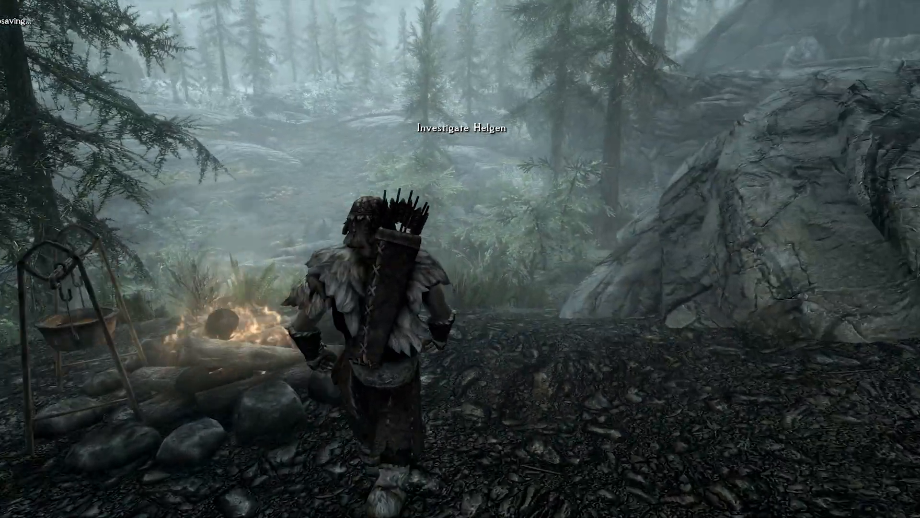
key(d)
key(w)
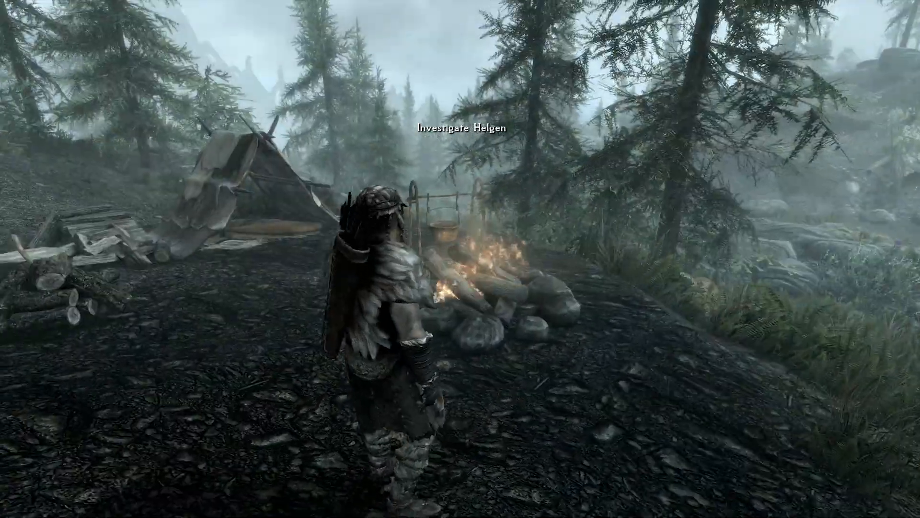
Open the world map and fast travel to Riverwood.
key(grave)
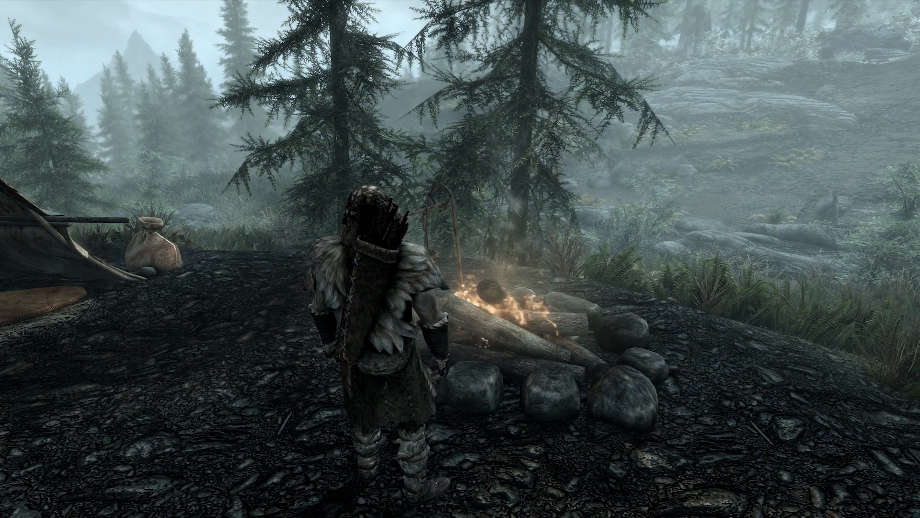
key(Tab)
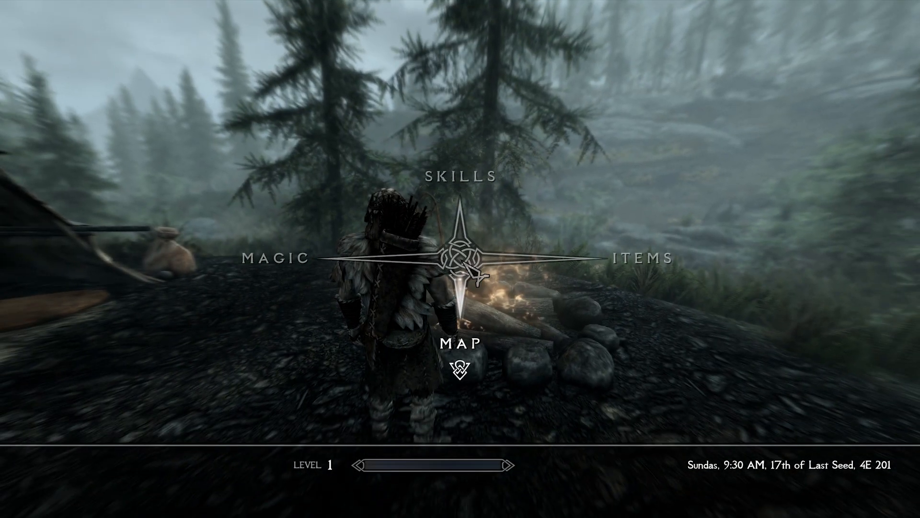
key(m)
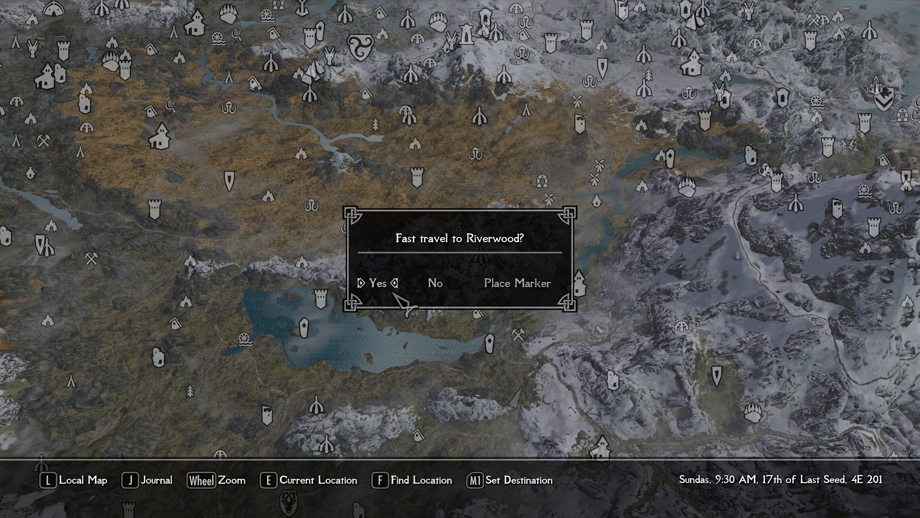
click(394, 293)
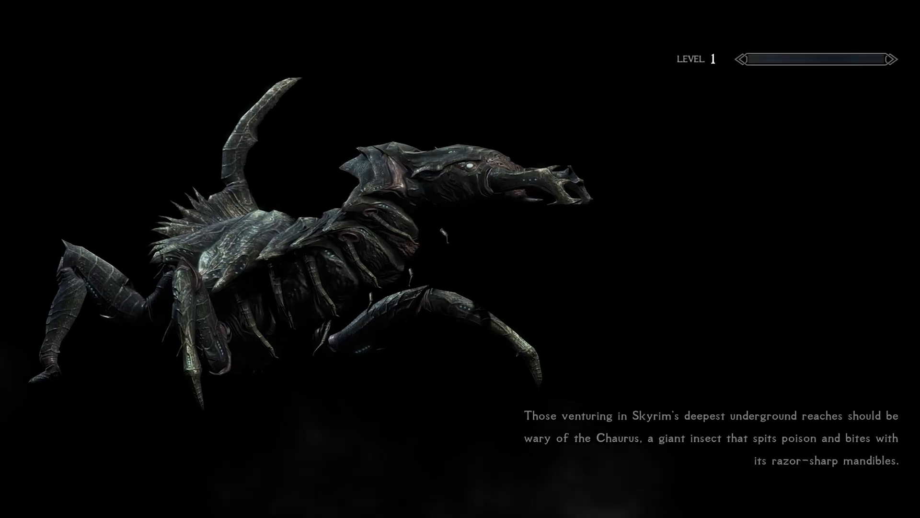
Walk through Riverwood and create new saves, one in the village street and one in front of the gate.
key(w)
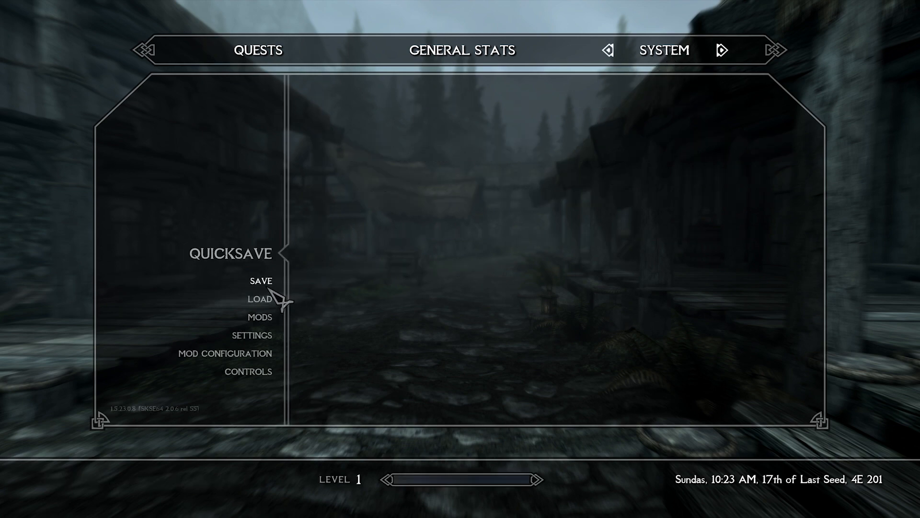
click(375, 143)
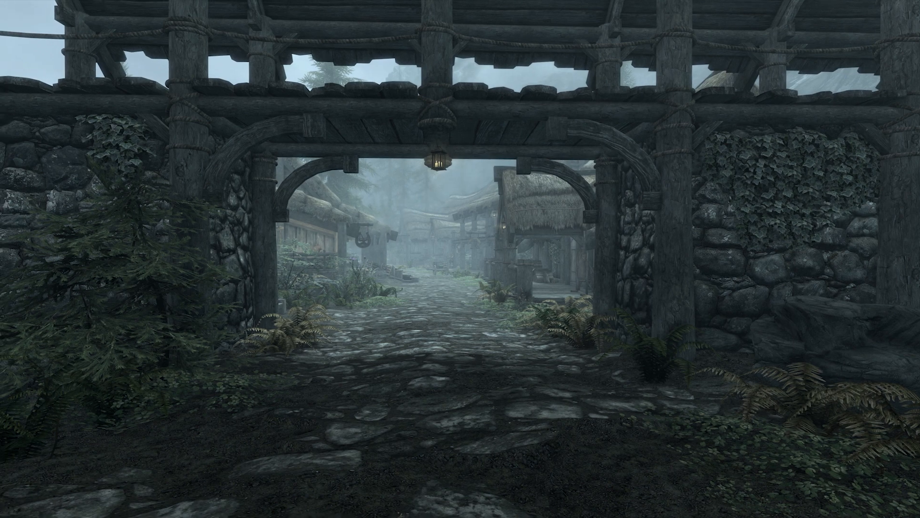
key(j)
click(693, 55)
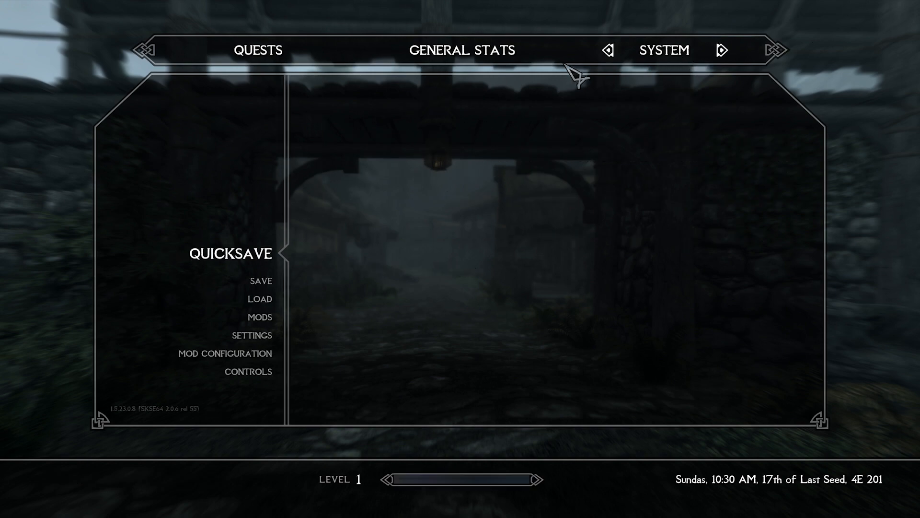
click(267, 283)
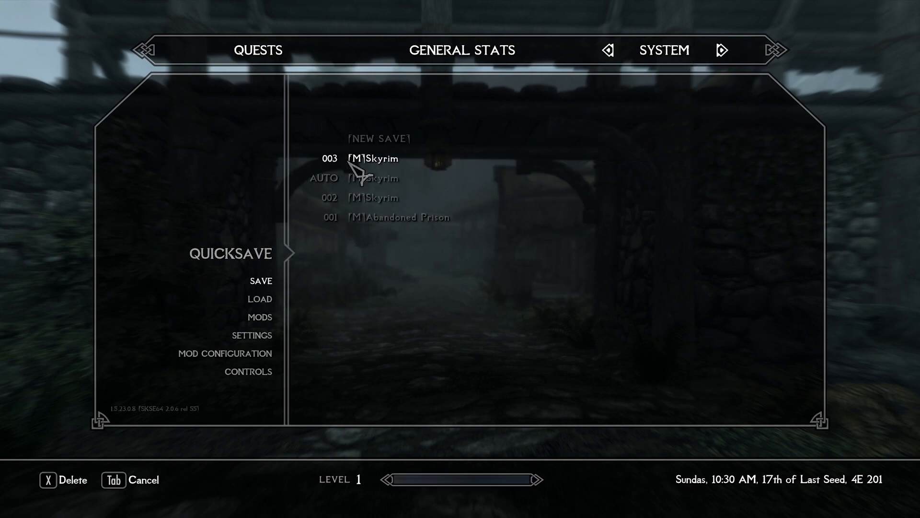
click(375, 144)
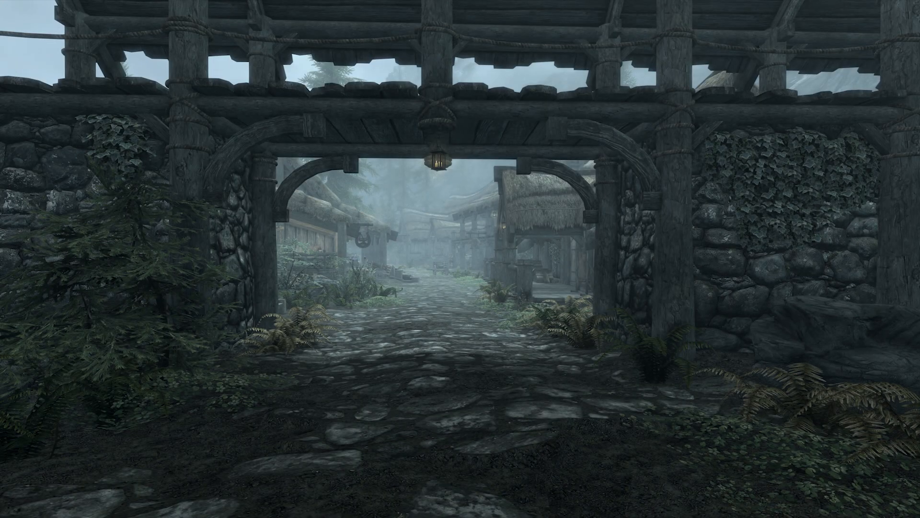
Quit the game to the desktop and clear the mod selection back in Mod Organizer.
key(j)
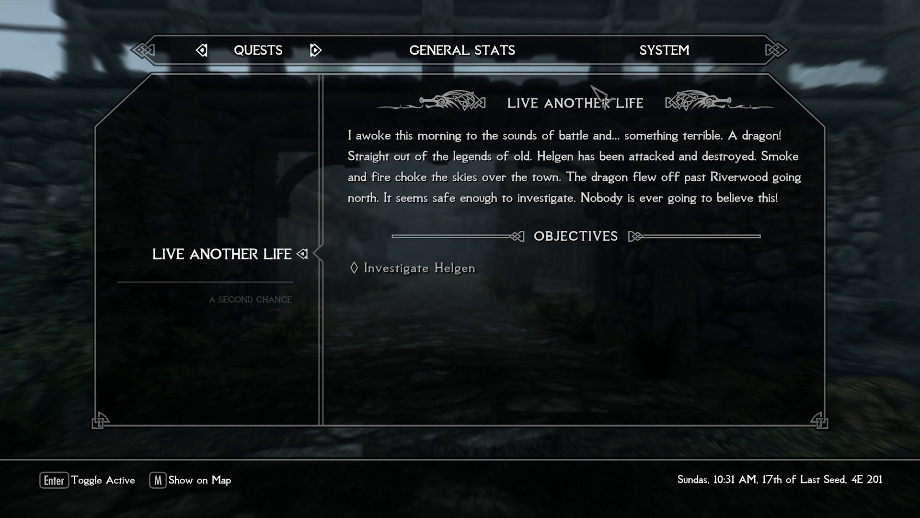
click(662, 55)
scroll(278, 331, down, 1)
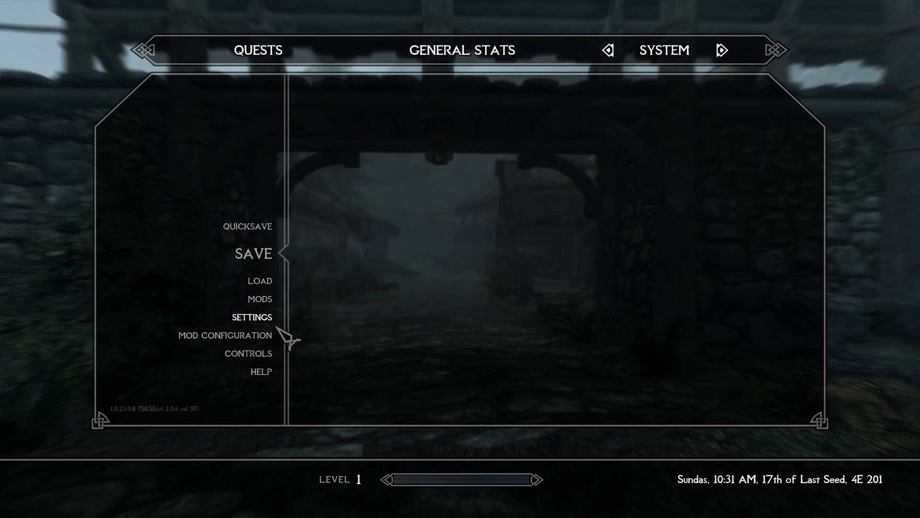
scroll(277, 329, down, 5)
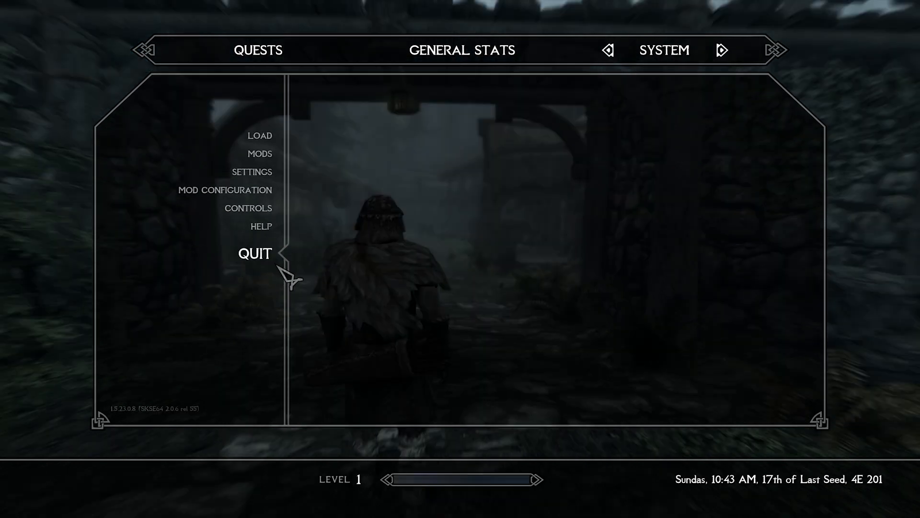
click(267, 263)
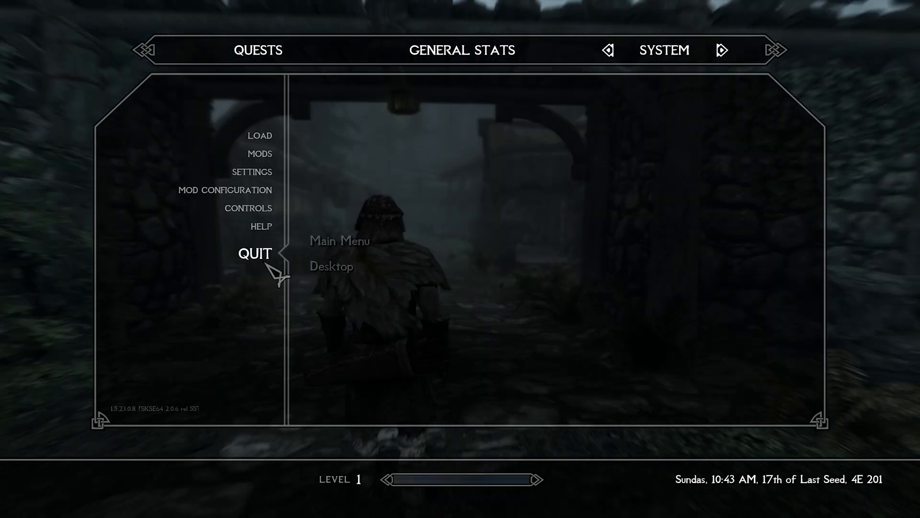
click(332, 266)
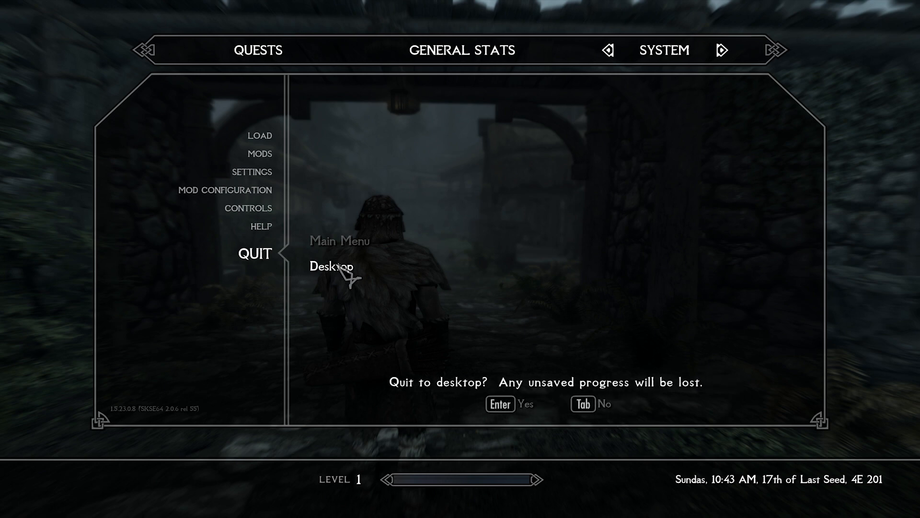
click(505, 401)
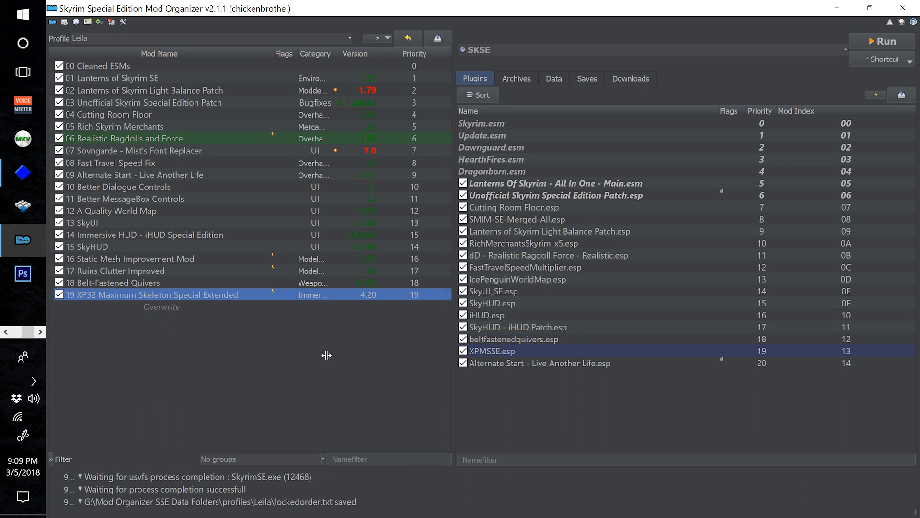
click(235, 376)
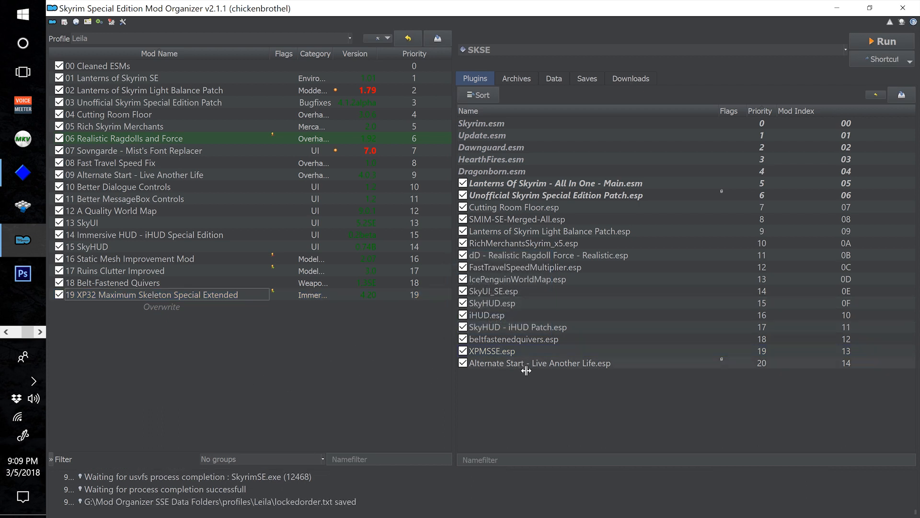